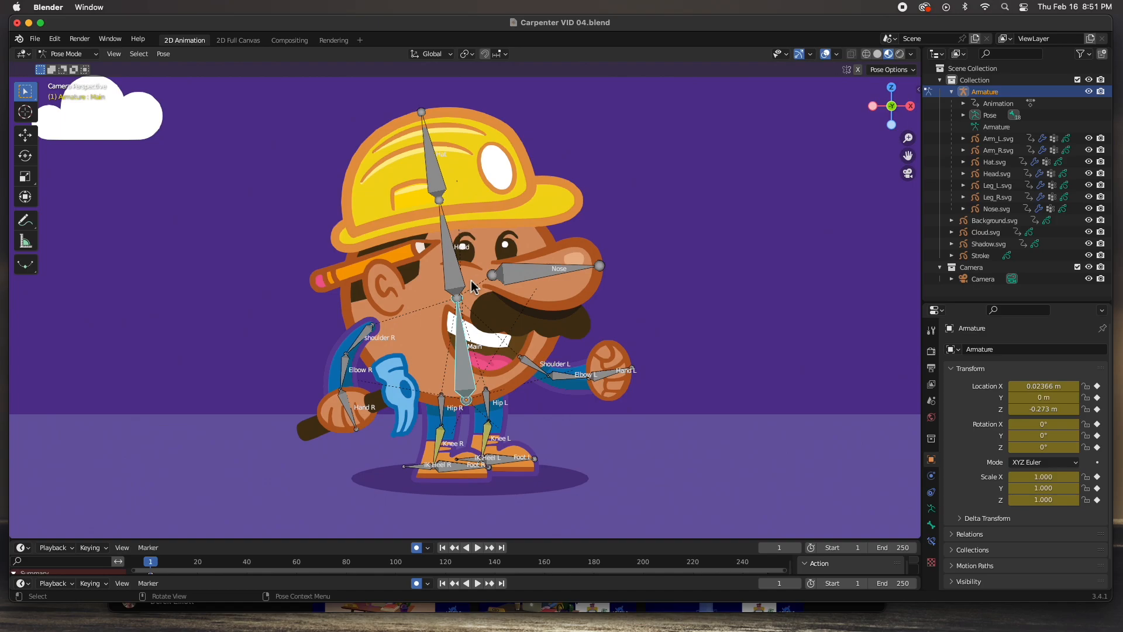
Switch to Chrome to review the earlier Learn 2 Animate course videos on YouTube, and return to Blender
left_click(669, 610)
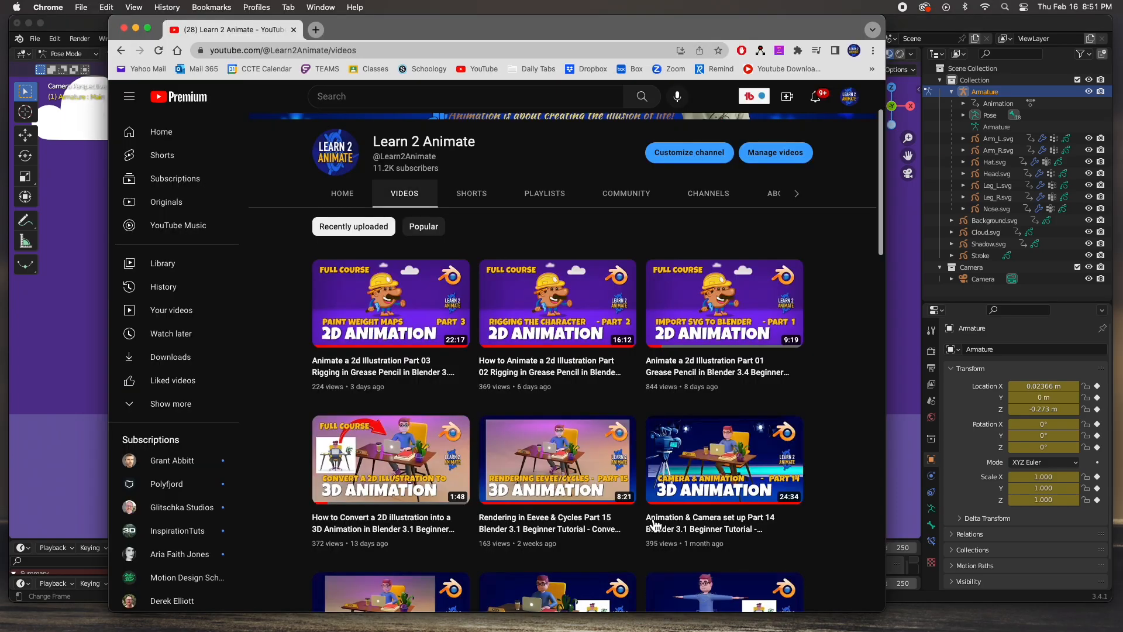
mouse_move(723, 295)
mouse_move(326, 328)
key("super+Tab")
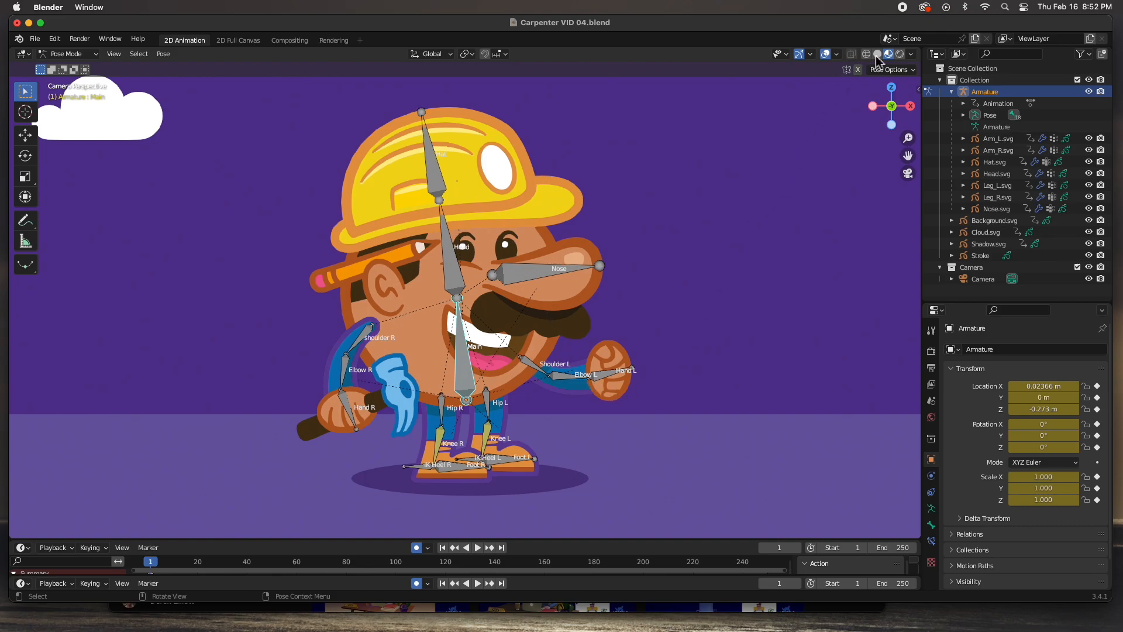
Turn off the relationship lines in the viewport overlays
left_click(837, 54)
left_click(838, 56)
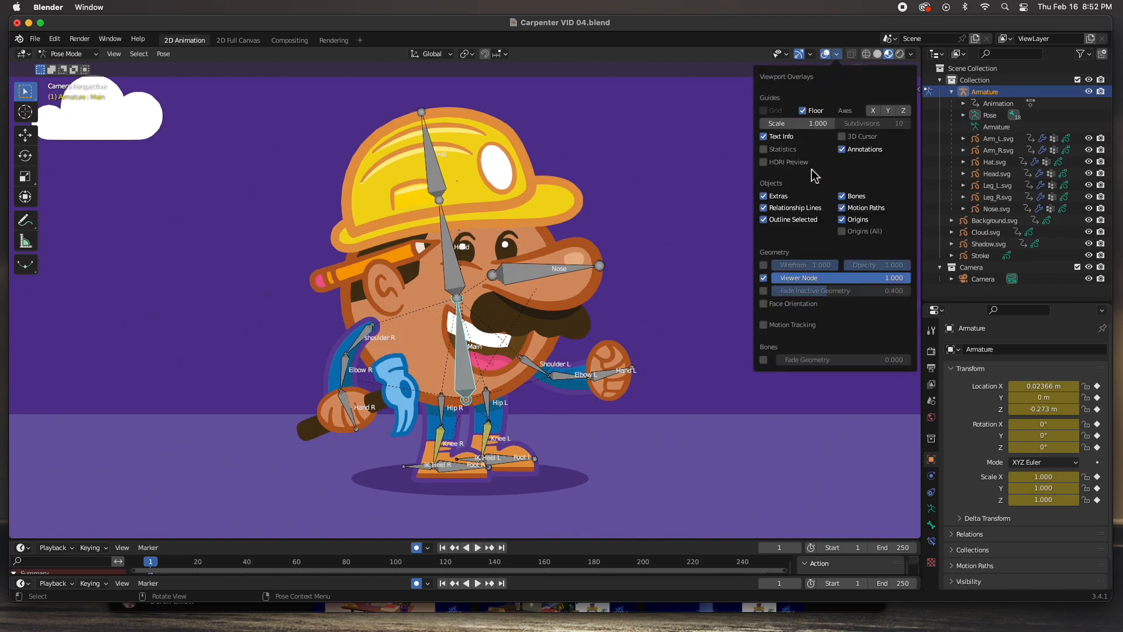
left_click(766, 210)
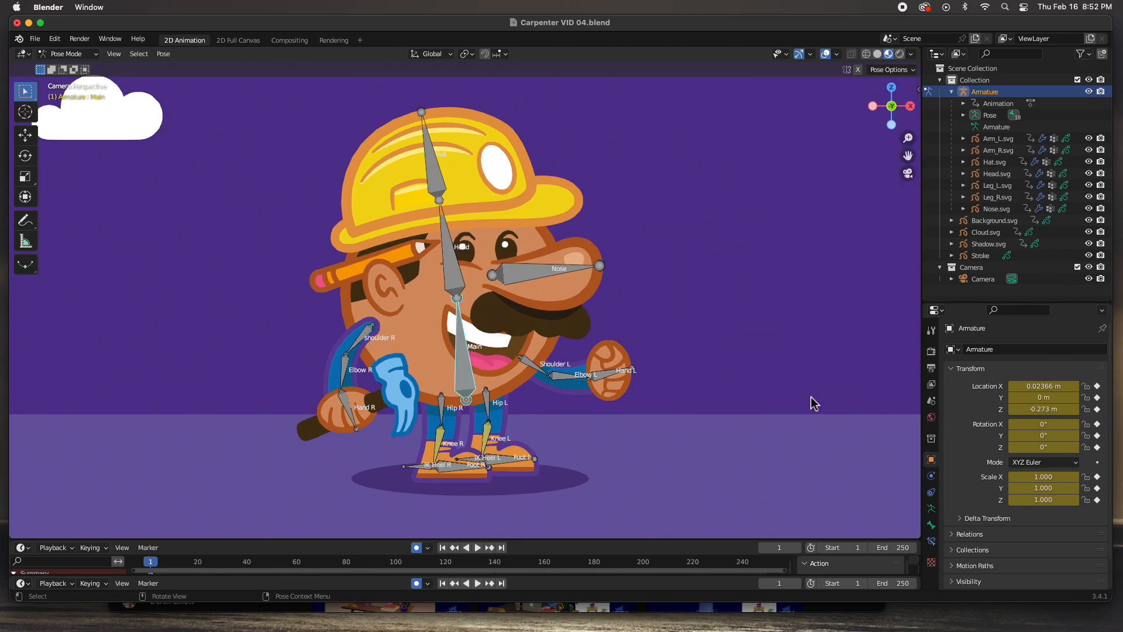
Set the armature's viewport display to Stick bones drawn in front, with the bone names hidden
left_click(932, 508)
scroll(1011, 511, "down", 3)
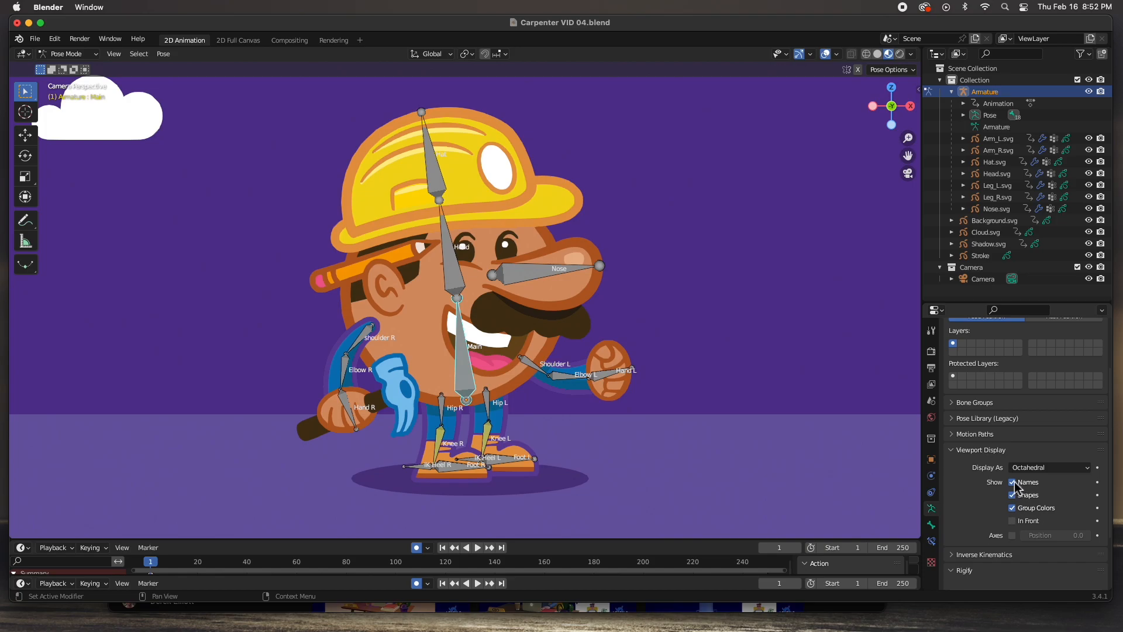
left_click(1012, 482)
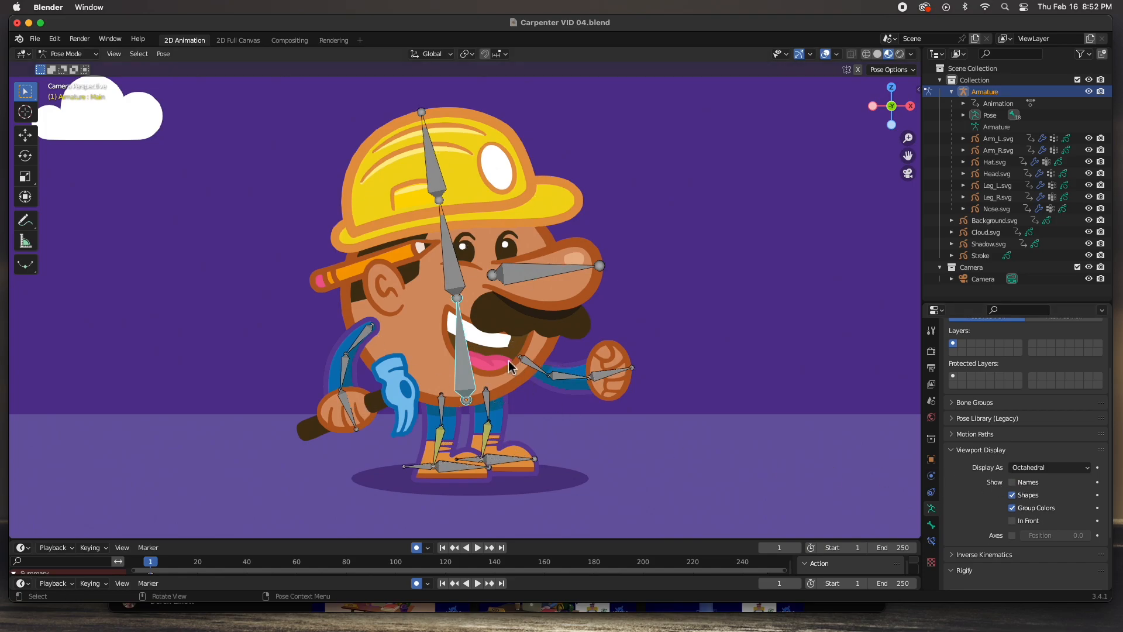
left_click(1013, 521)
scroll(994, 445, "up", 1)
left_click(1056, 481)
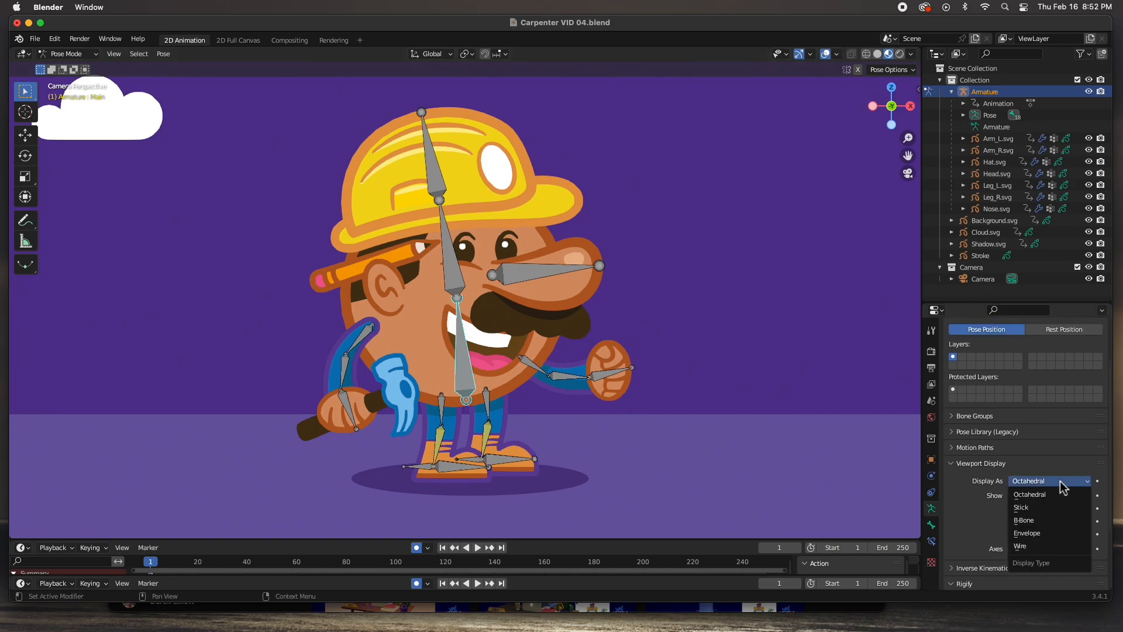
left_click(1039, 507)
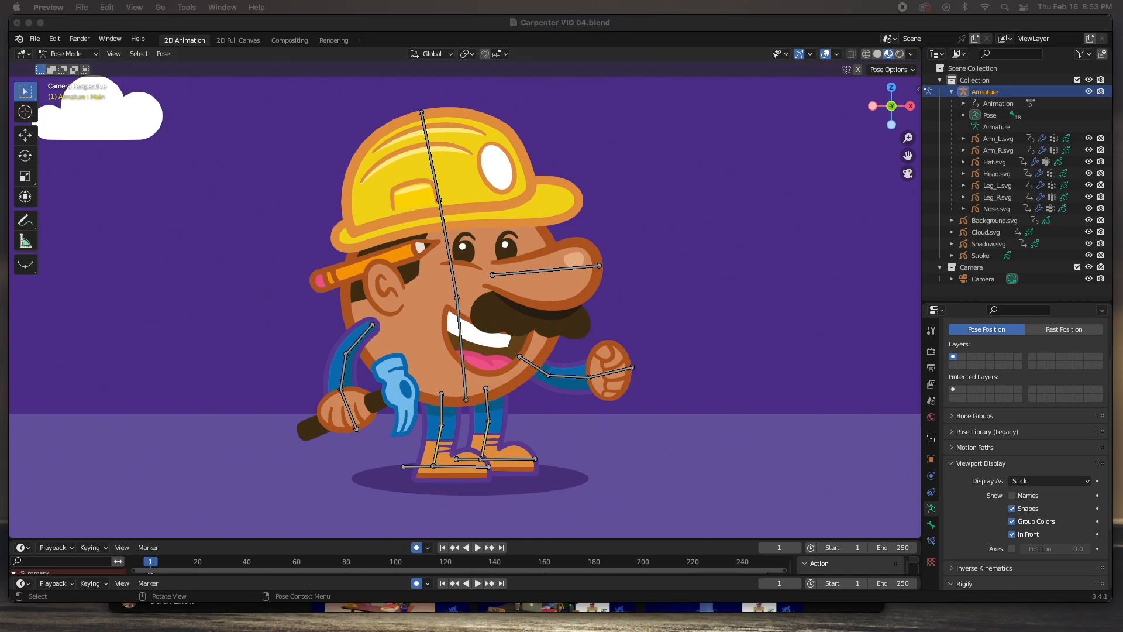
Examine the contact, recoil, passing and high-point poses in the walk-cycle.jpg reference image in Preview
left_click_drag(0, 246, 363, 199)
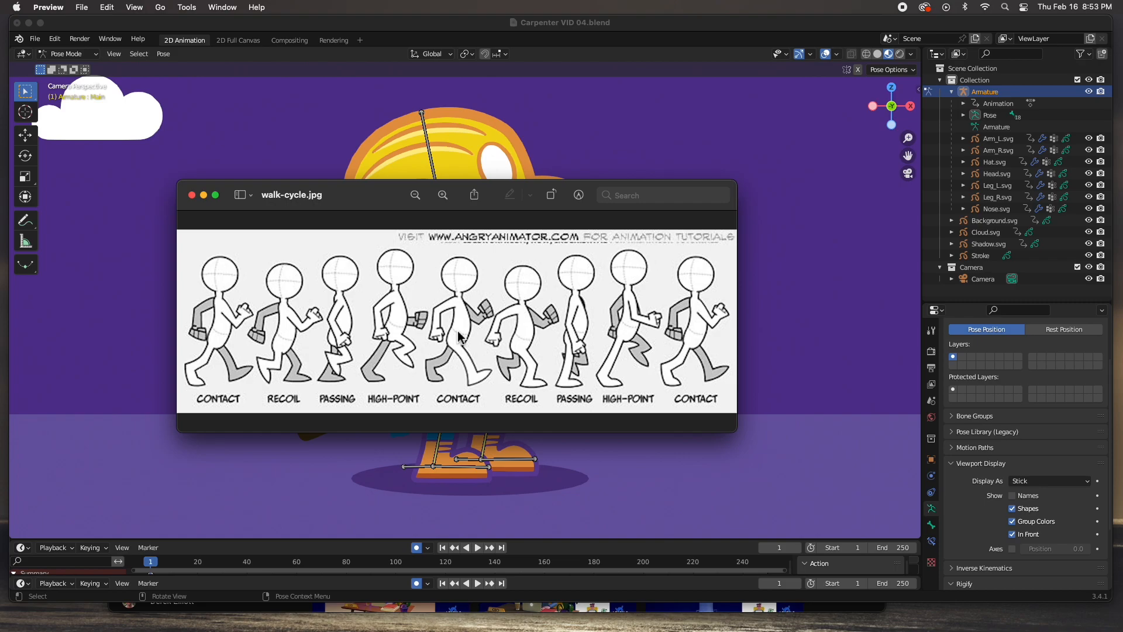
key("super+w")
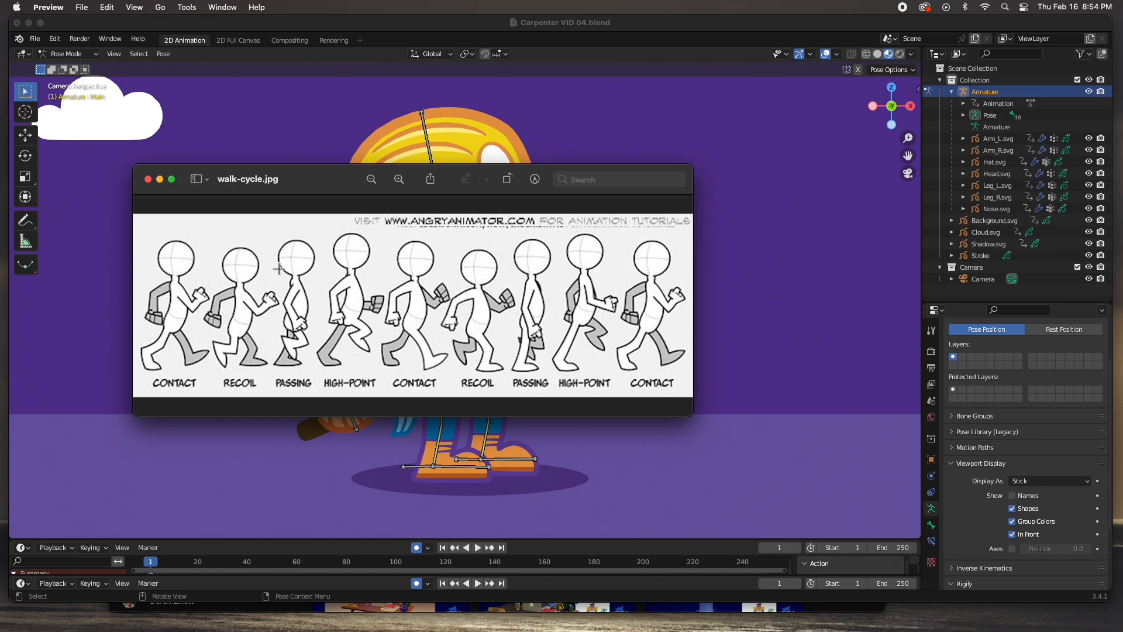
left_click_drag(319, 187, 312, 188)
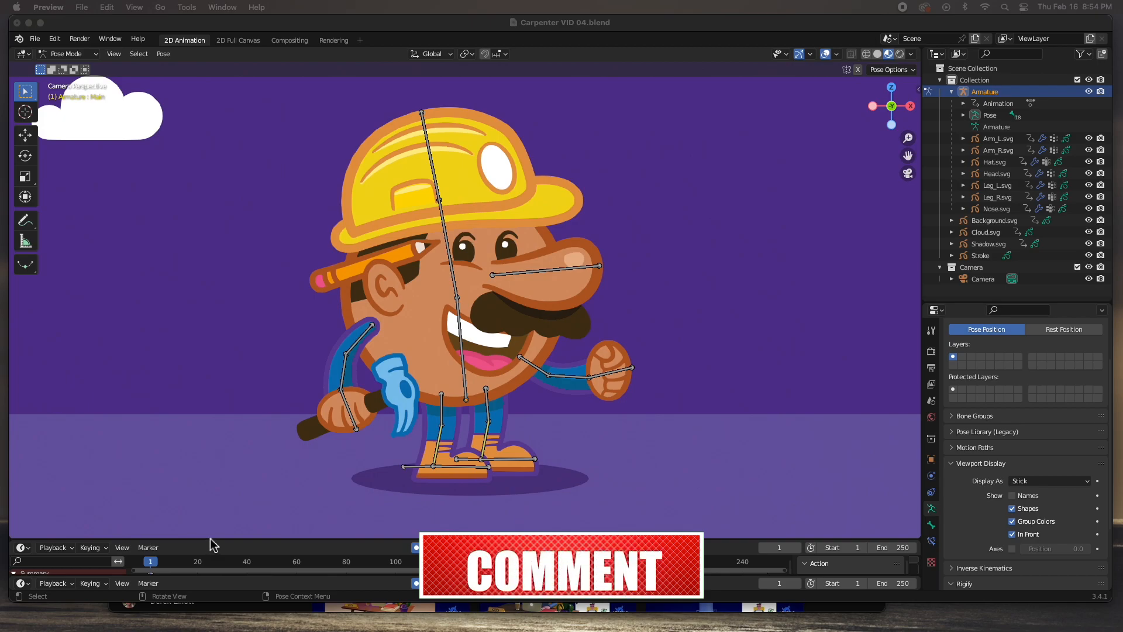
Enlarge the lower animation area in Blender and set its editor type to Timeline
left_click_drag(213, 541, 211, 440)
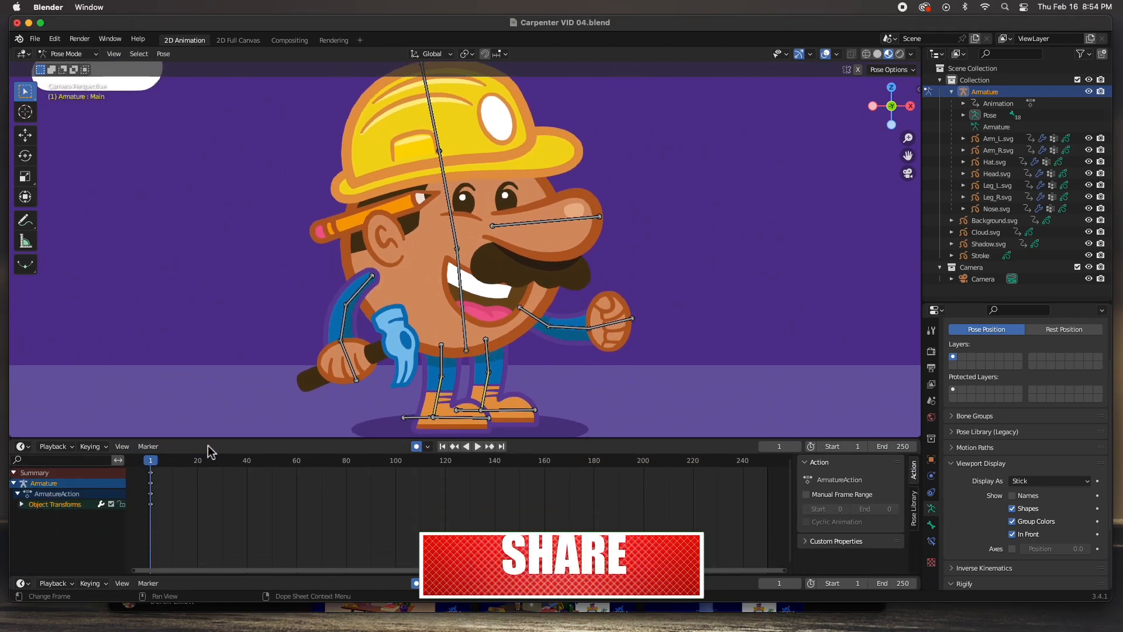
left_click(22, 446)
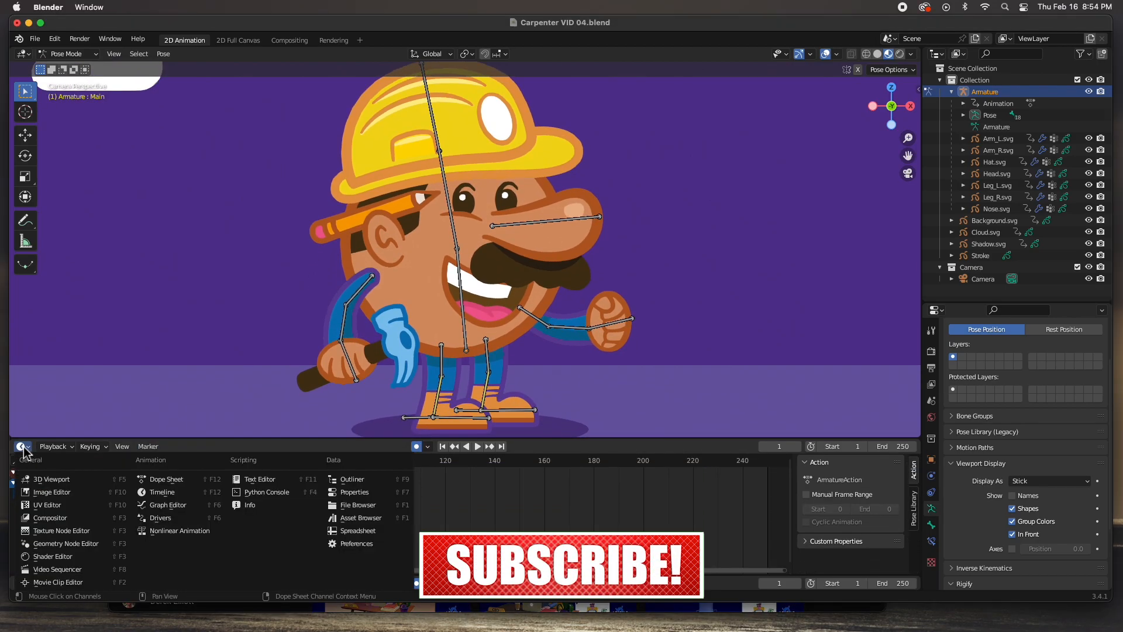
left_click(153, 491)
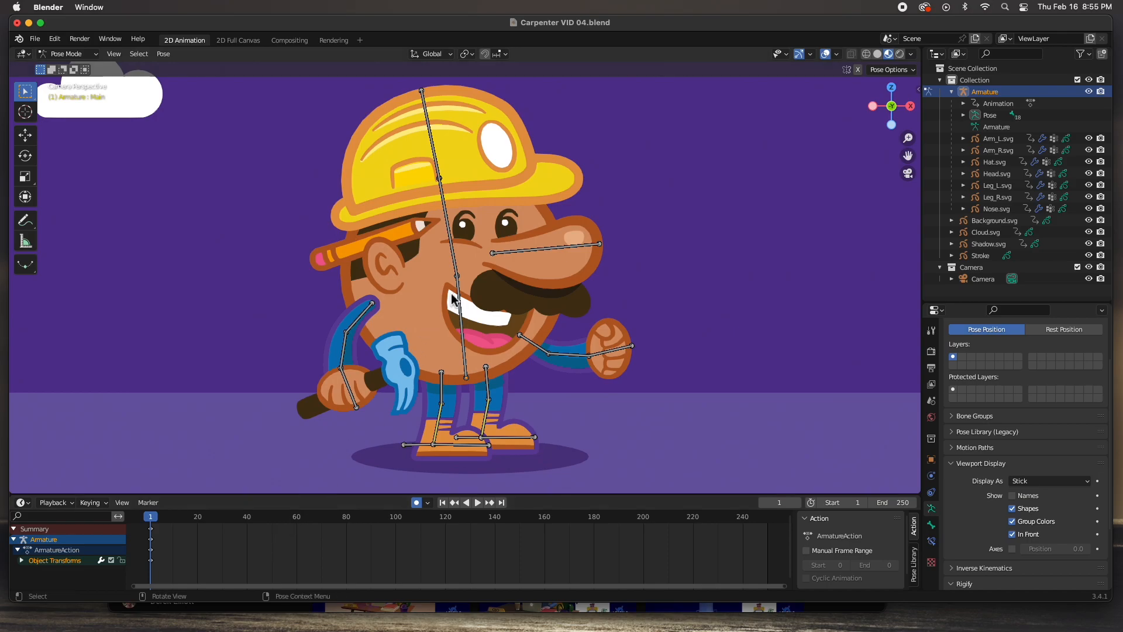
Select all of the armature's bones and insert a Location & Rotation keyframe at frame 1
left_click(462, 310)
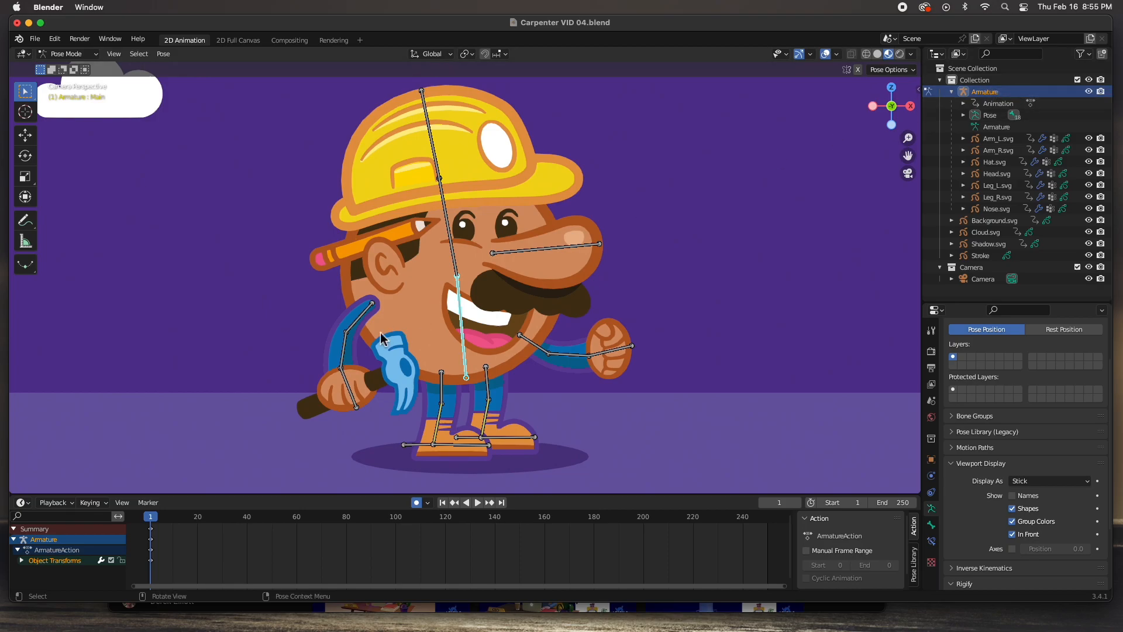
key("a")
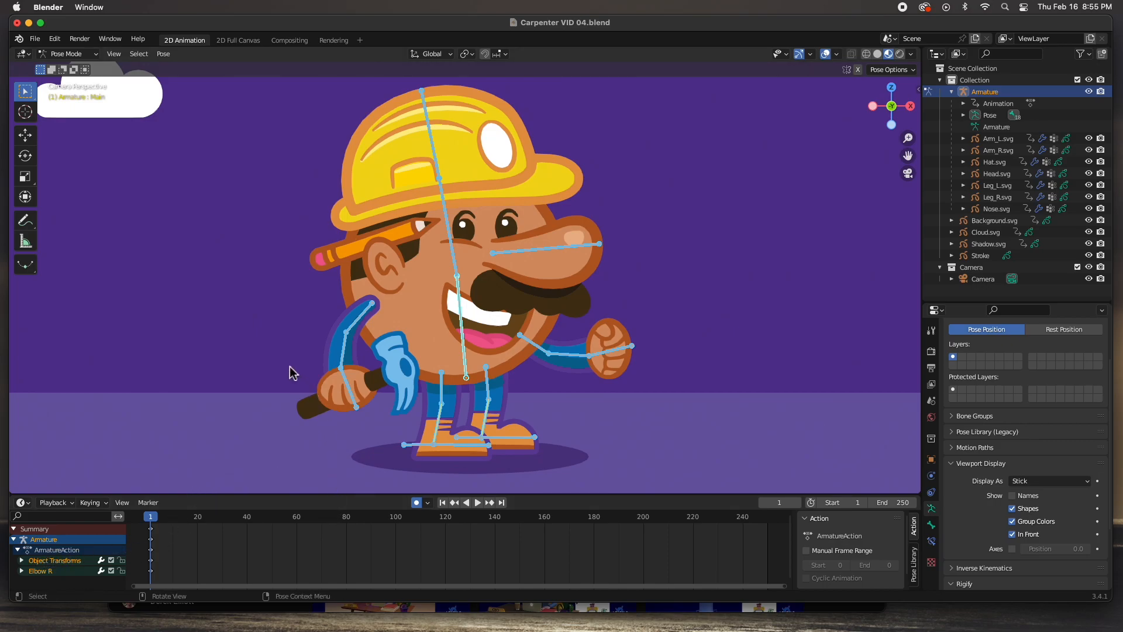
key("i")
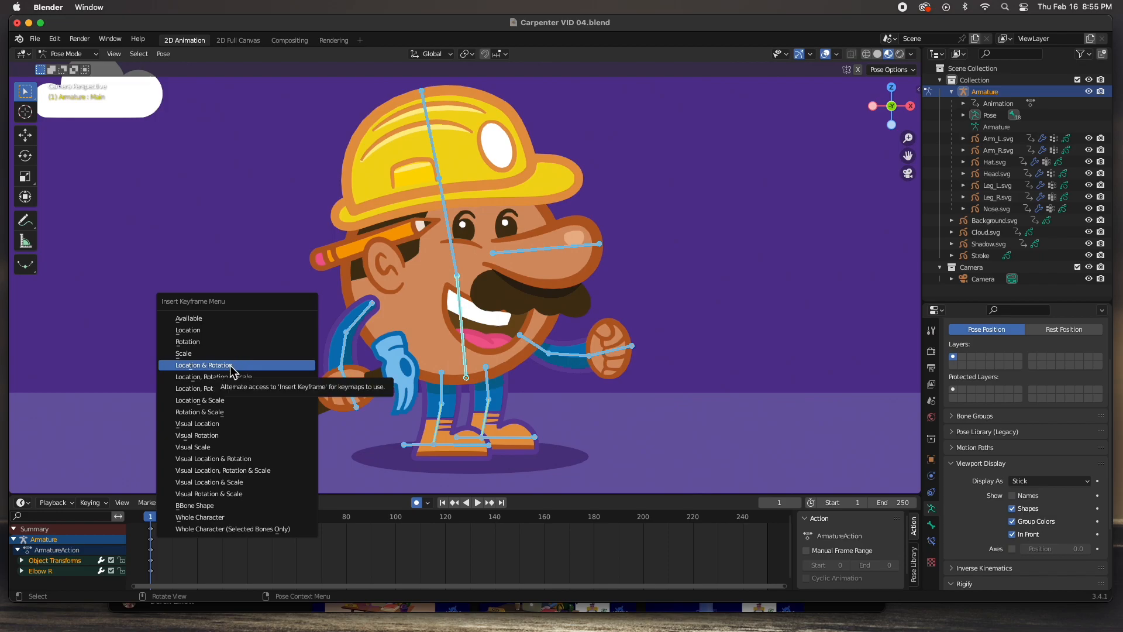
left_click(196, 365)
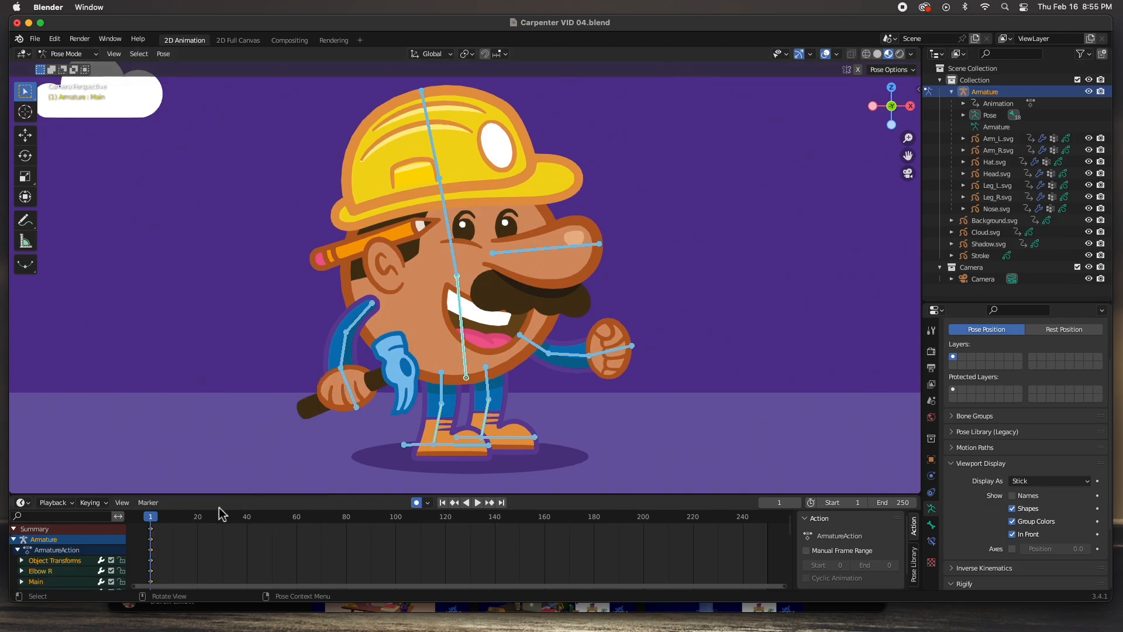
Set the animation's end frame to 100
left_click(416, 504)
left_click(416, 504)
left_click(877, 504)
type("100")
key("Return")
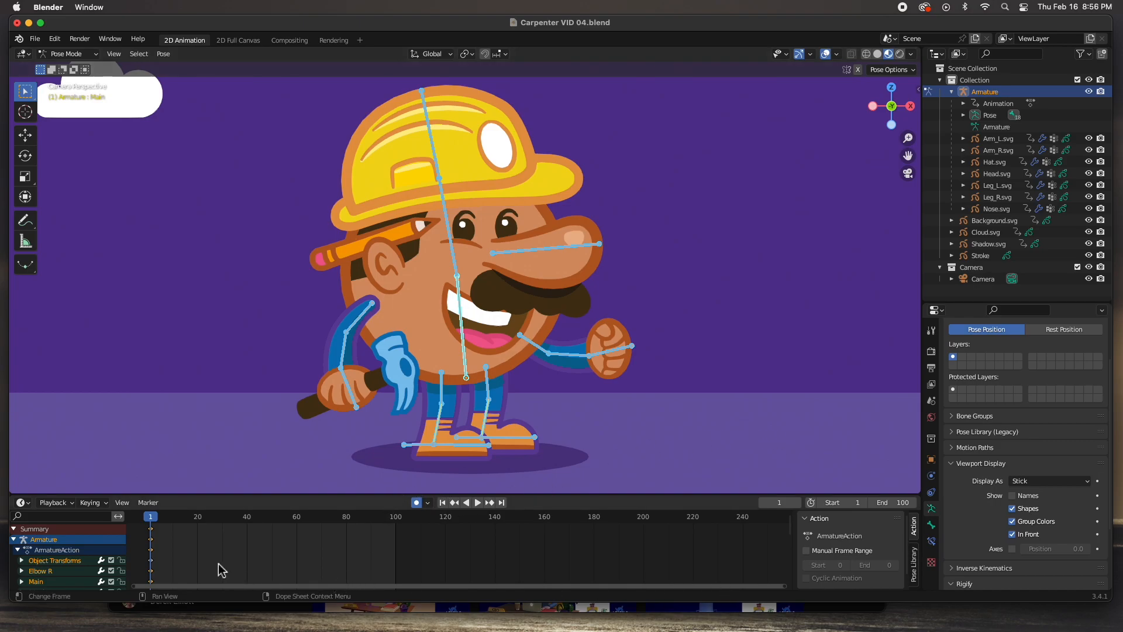
scroll(227, 560, "down", 1)
scroll(227, 556, "up", 3)
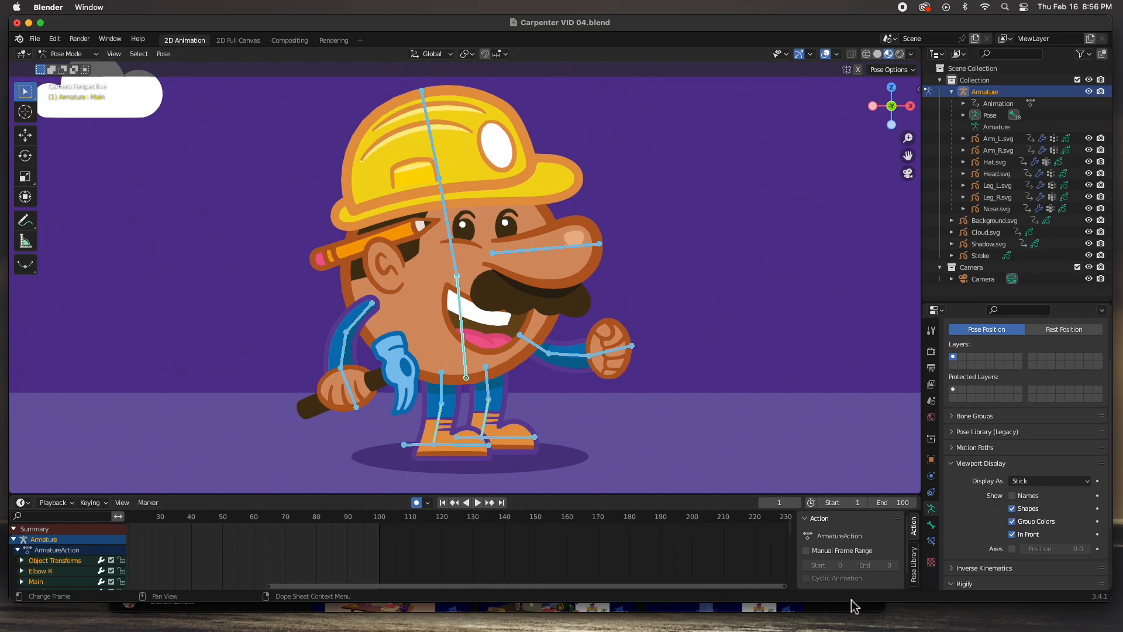
left_click_drag(783, 587, 205, 585)
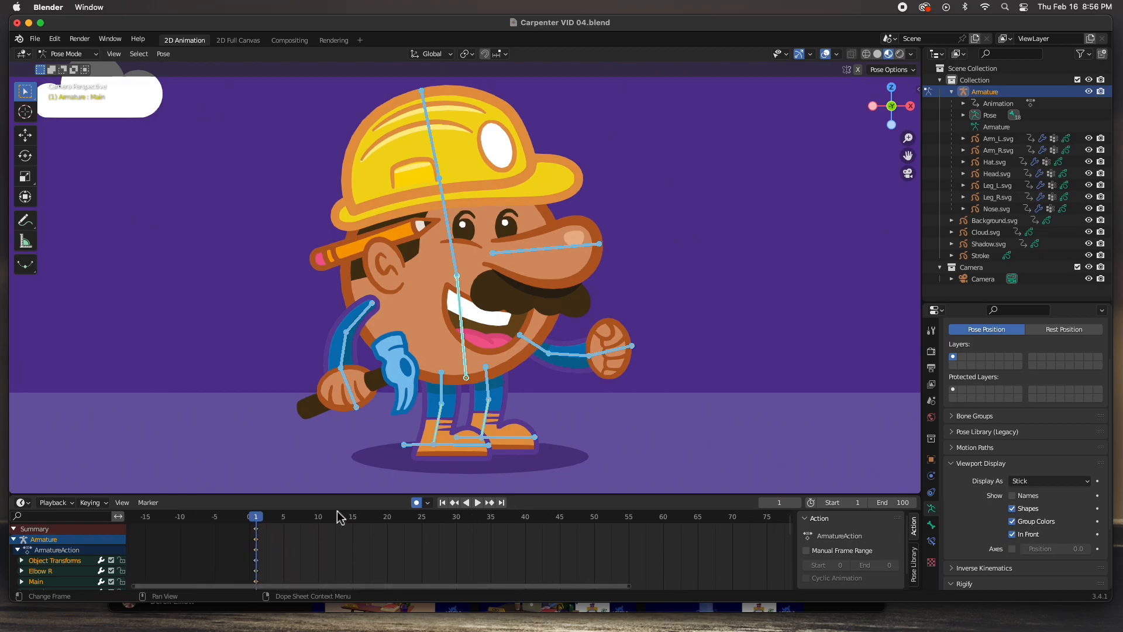
left_click_drag(630, 586, 383, 587)
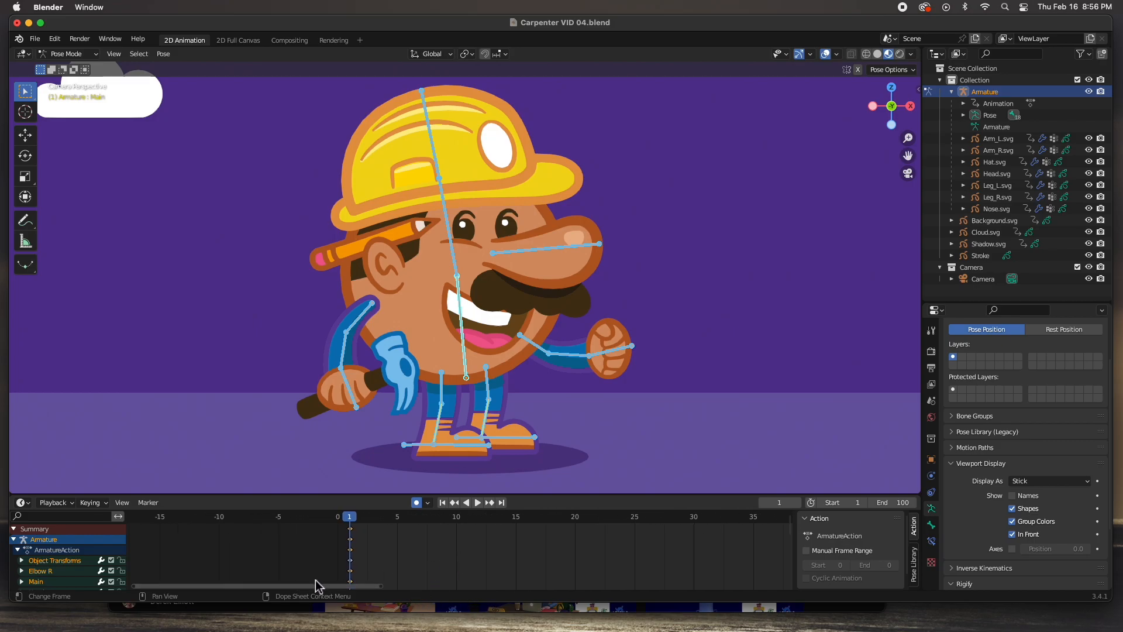
left_click_drag(314, 590, 376, 595)
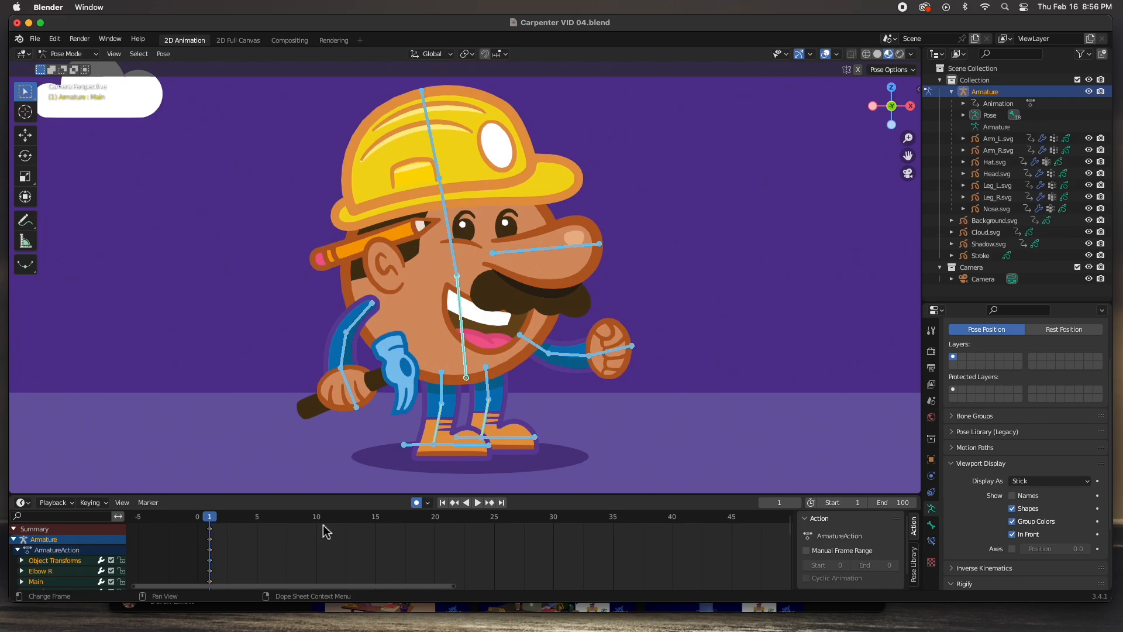
left_click_drag(454, 585, 672, 587)
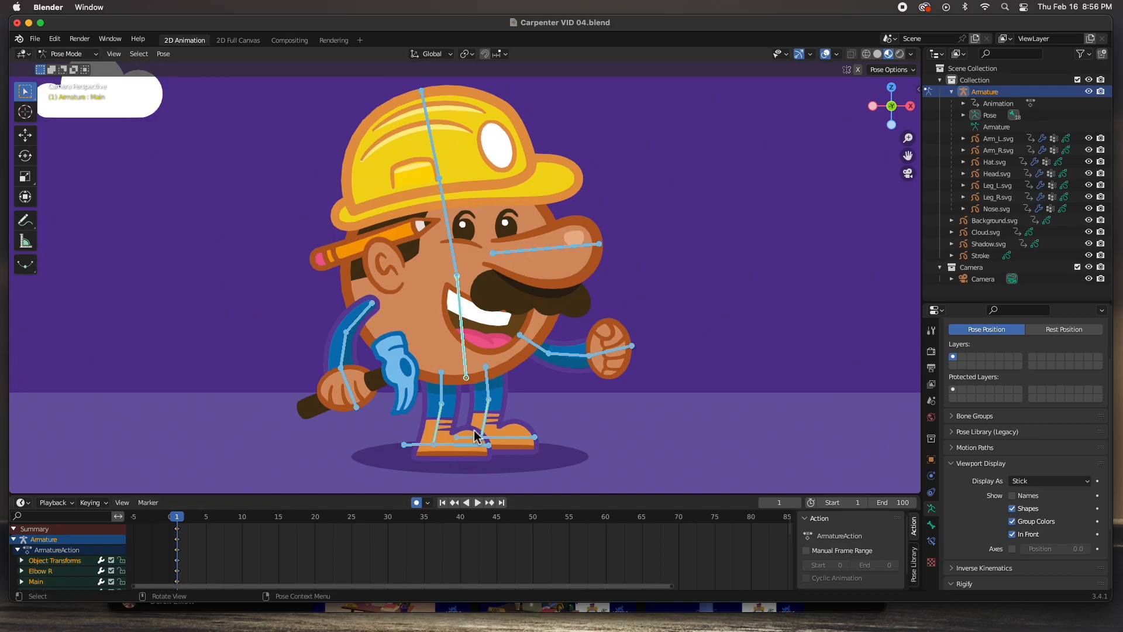
Select the Main bone and check the body height of each pose in walk-cycle.jpg
left_click(468, 364)
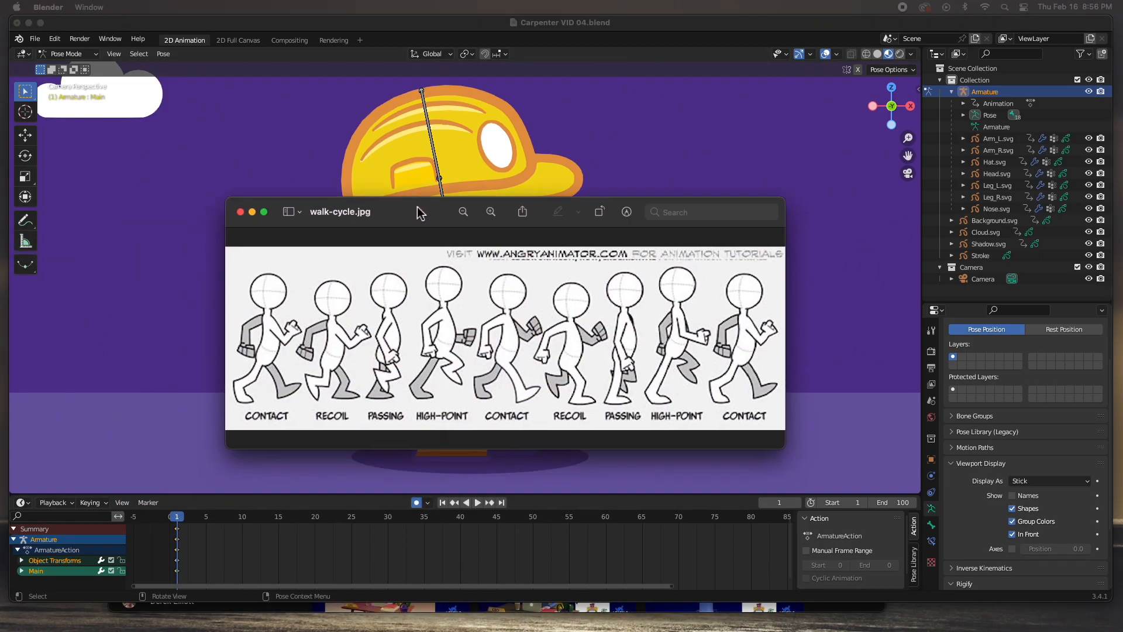
left_click_drag(422, 213, 356, 184)
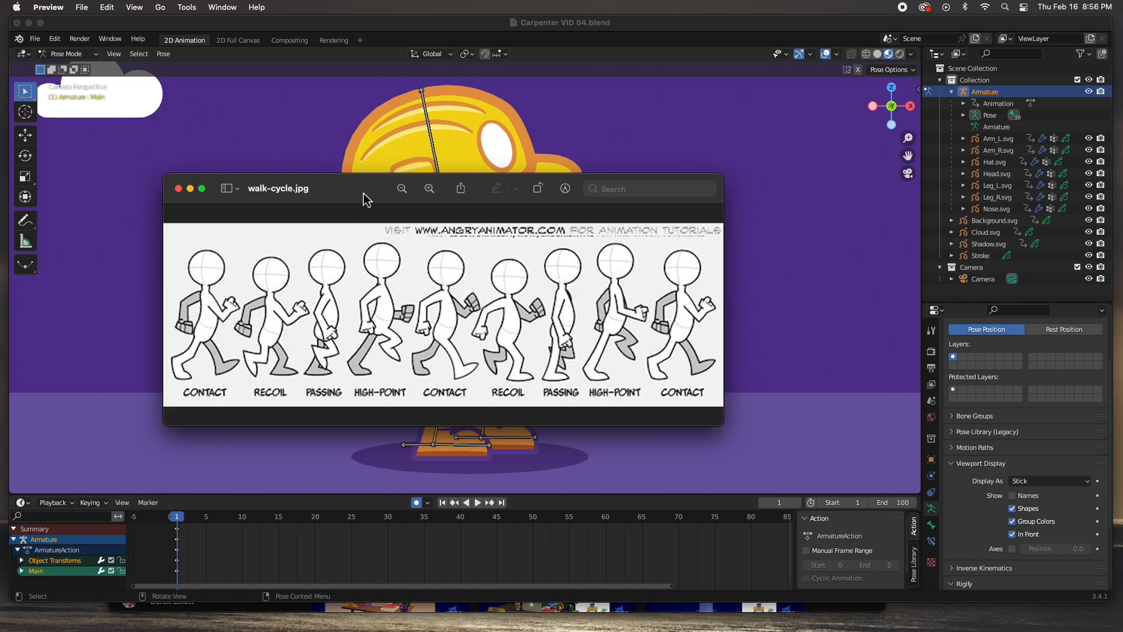
key("super+w")
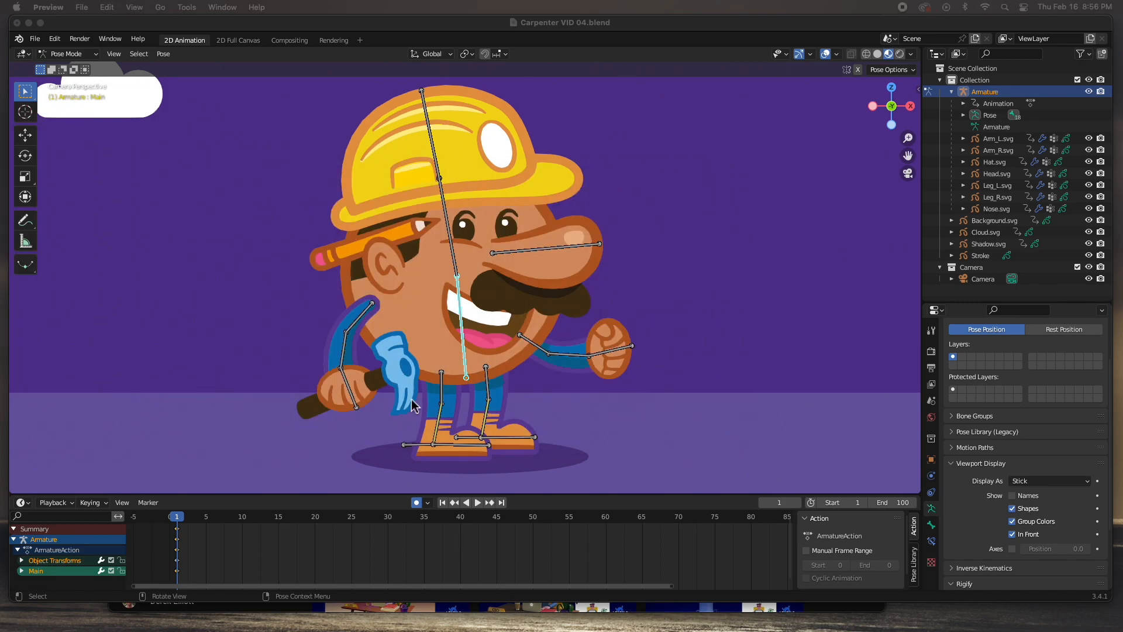
Lower the Main bone slightly with the Move tool at frame 1 so that the character's knees bend
left_click(464, 380)
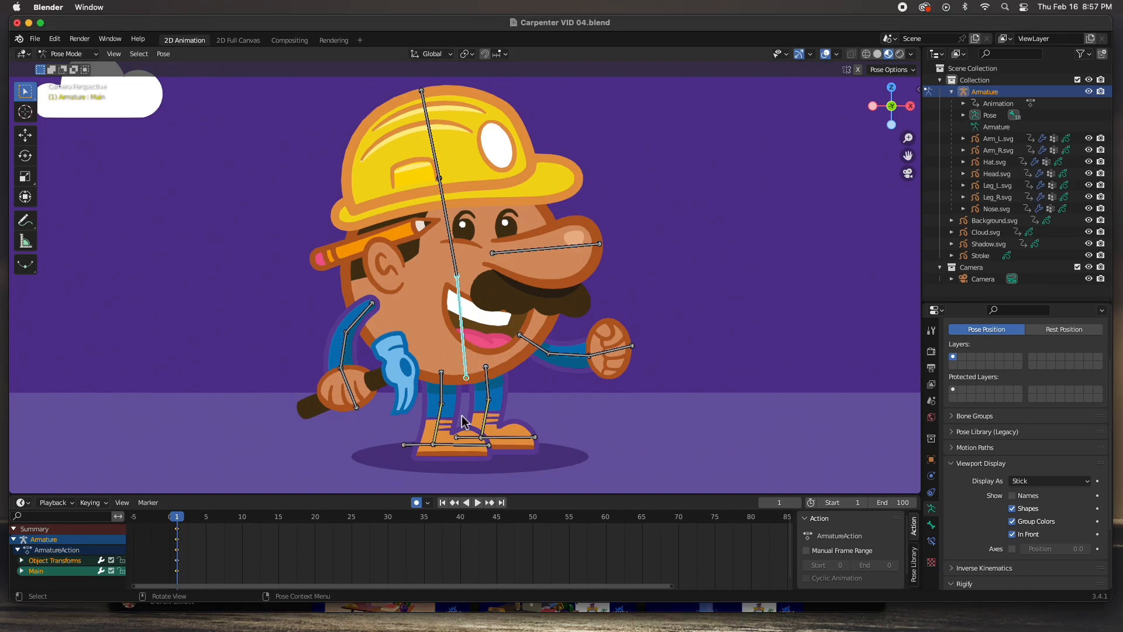
left_click(30, 139)
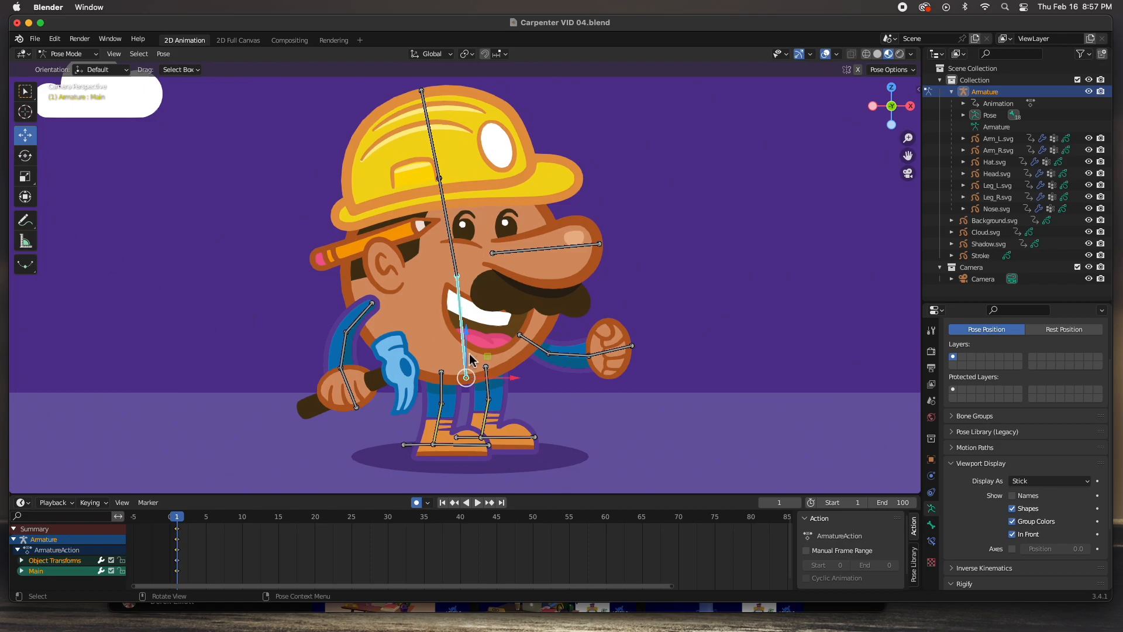
left_click_drag(468, 338, 468, 345)
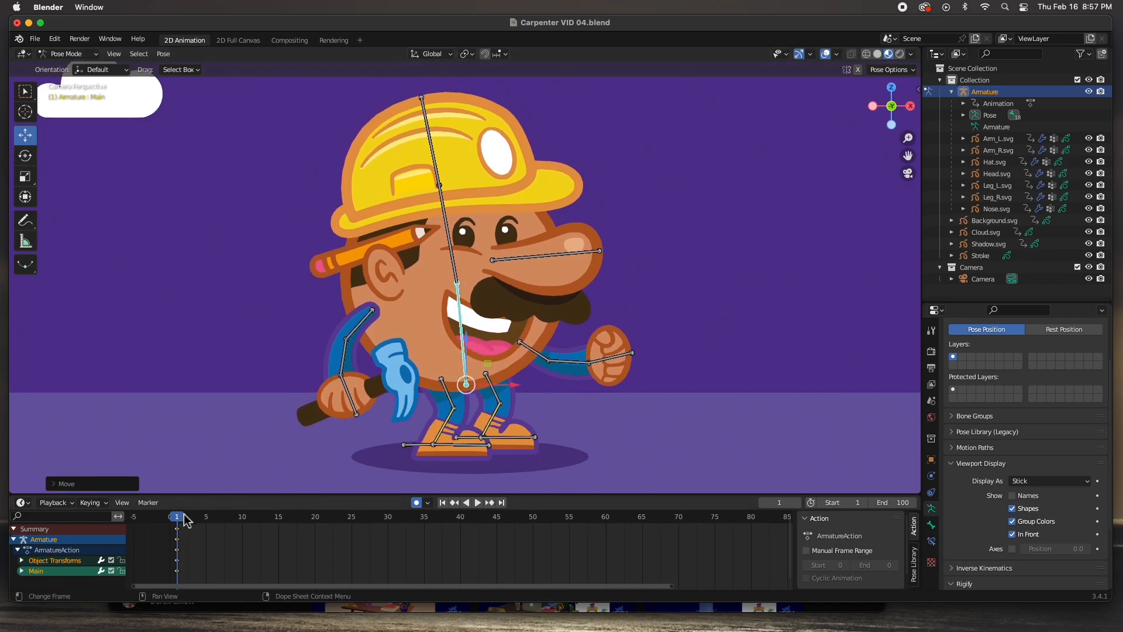
Raise the Main bone along the Z axis at frame 10 so that the character's legs straighten
left_click_drag(223, 517, 243, 520)
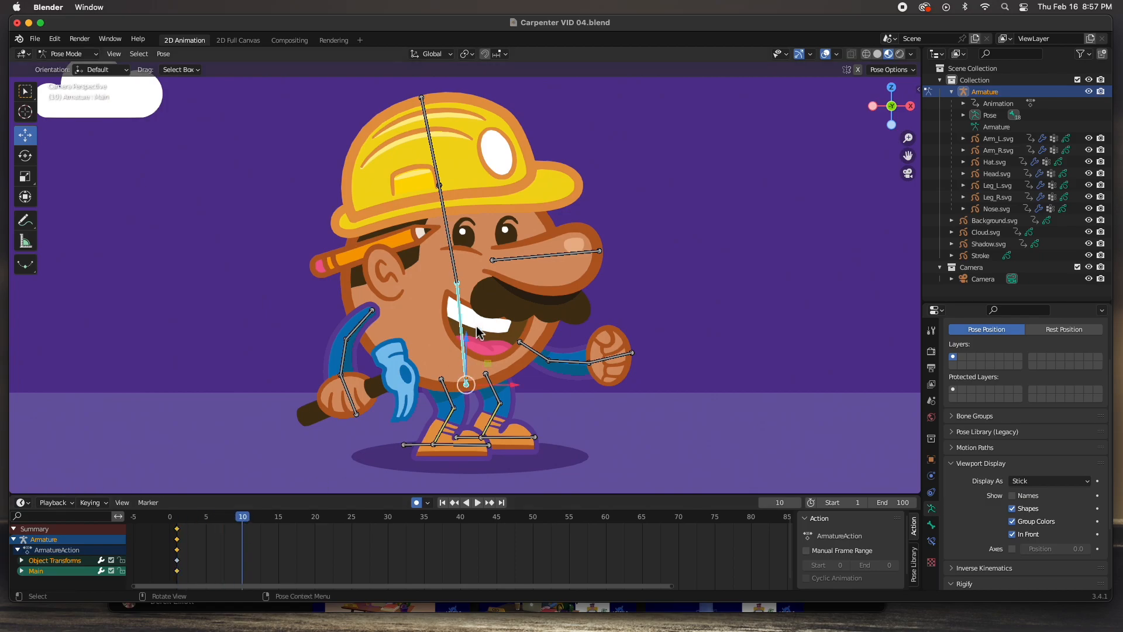
key("g")
key("z")
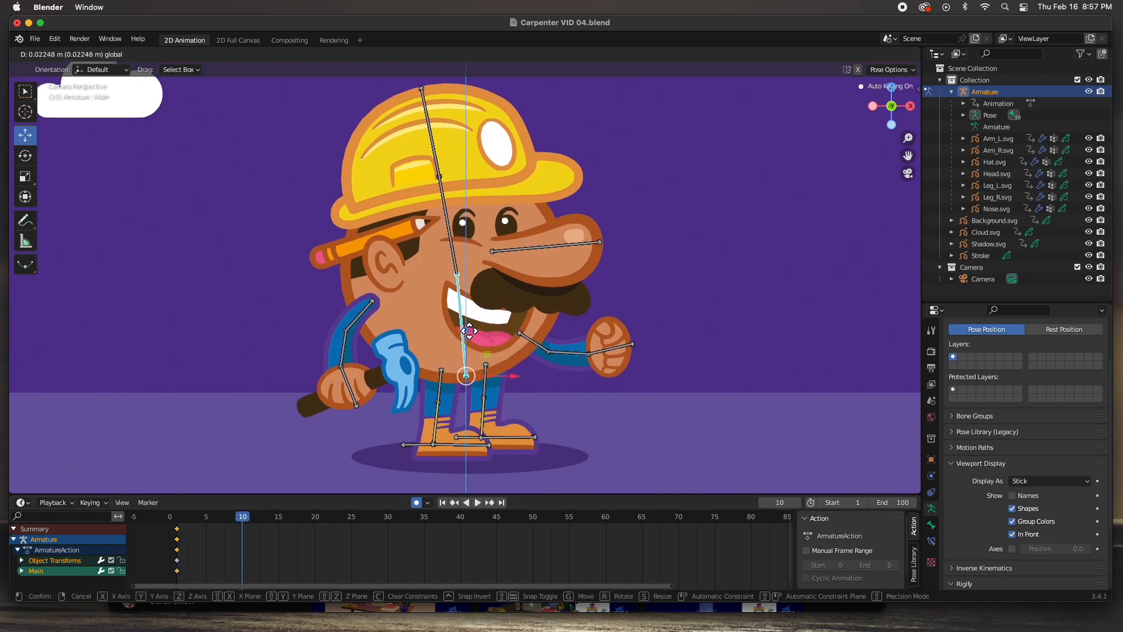
left_click(465, 359)
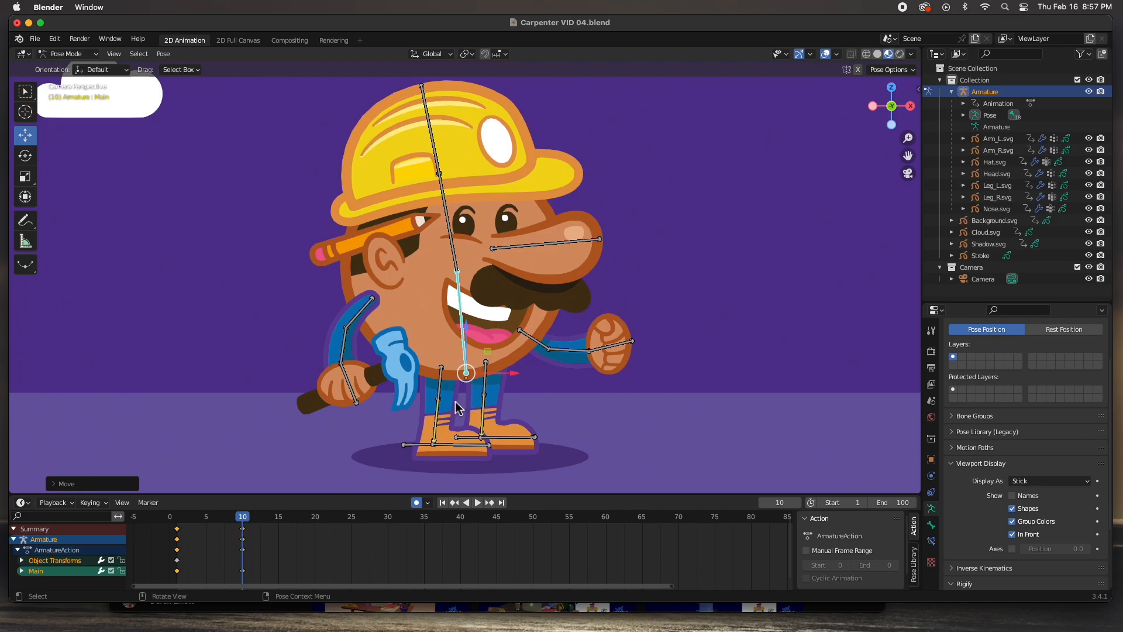
Copy the Main bone's lowered-pose keyframes from frame 1 to frame 20
left_click_drag(198, 526, 173, 578)
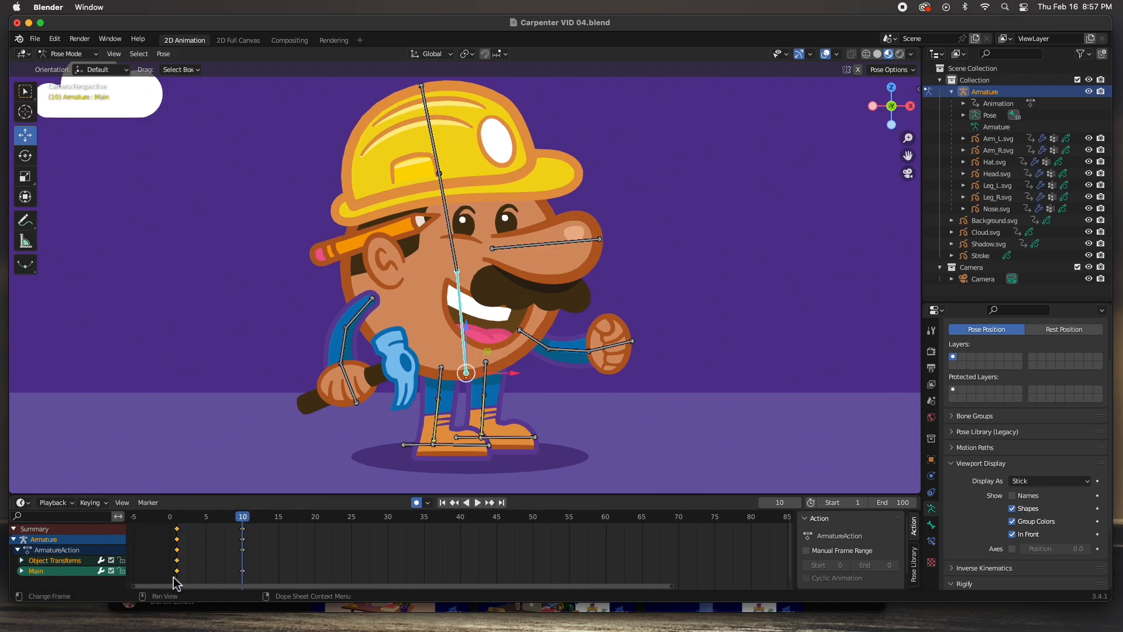
left_click(316, 517)
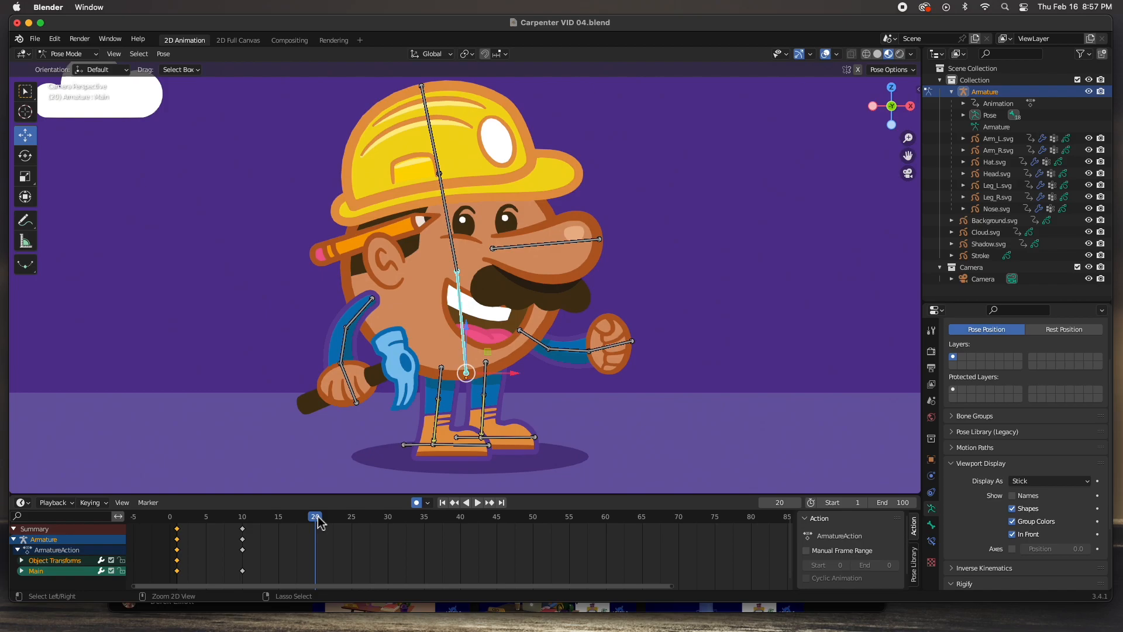
key("ctrl+v")
Copy the Main bone's raised-pose keyframes from frame 10 to frame 30
left_click_drag(257, 574, 226, 525)
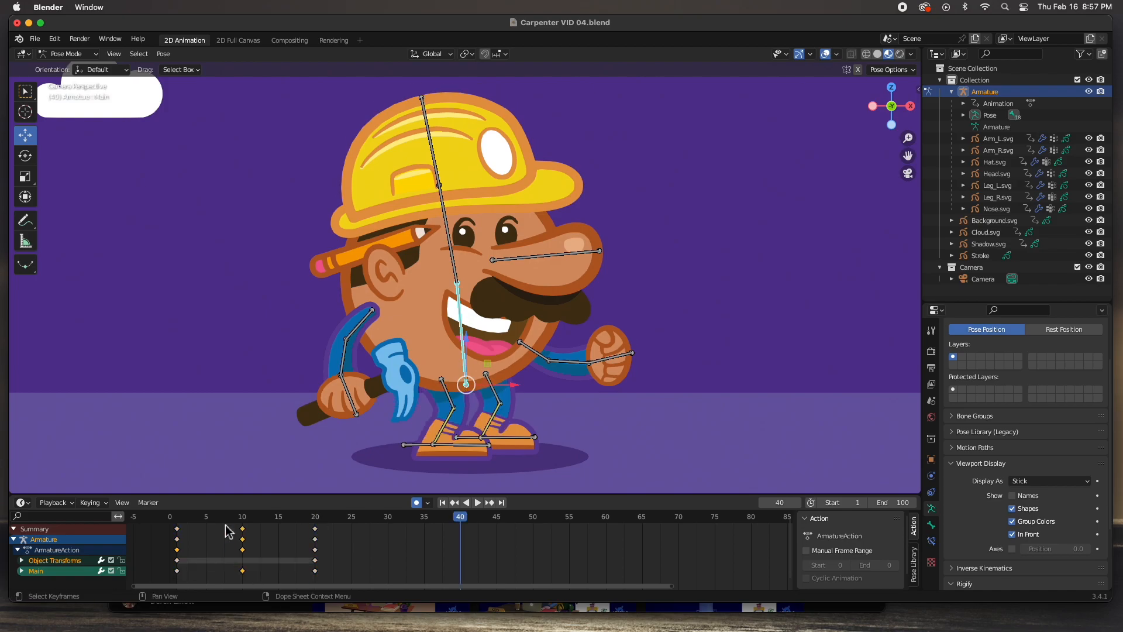
key("ctrl+c")
left_click(388, 517)
key("ctrl+v")
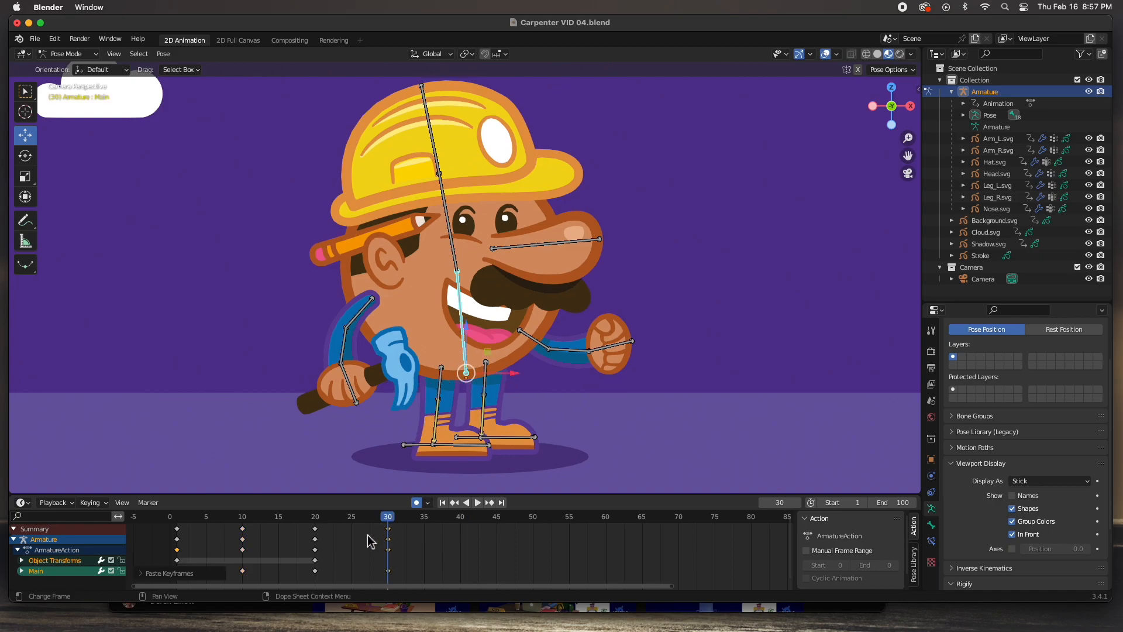
Copy the Main bone's lowered-pose keyframes from frame 20 to frame 40
left_click_drag(337, 576, 301, 527)
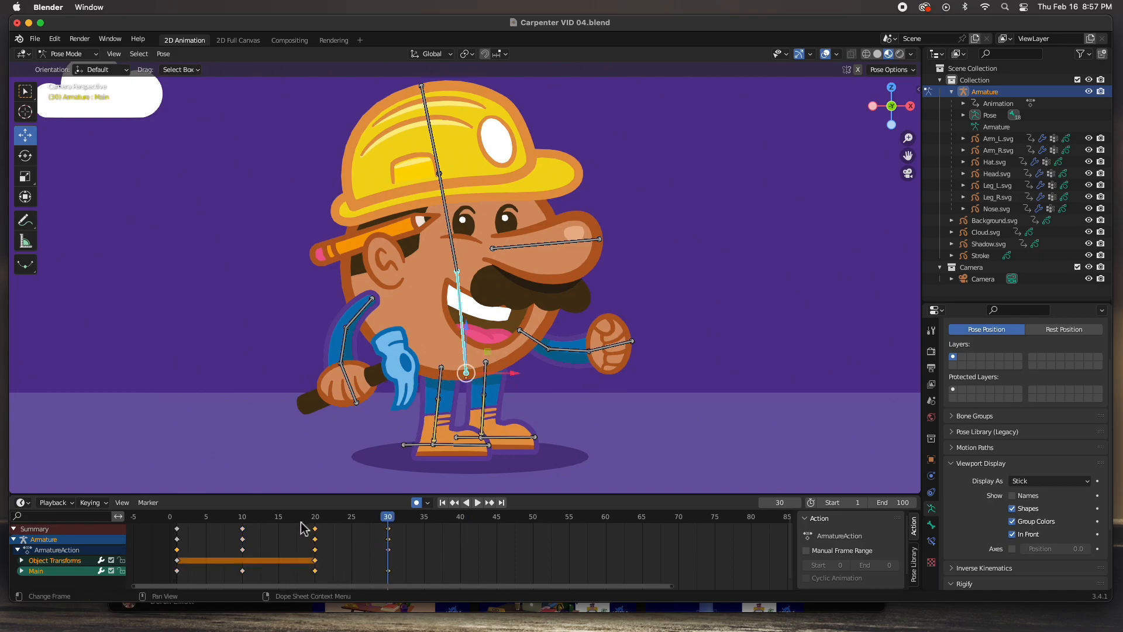
left_click(461, 517)
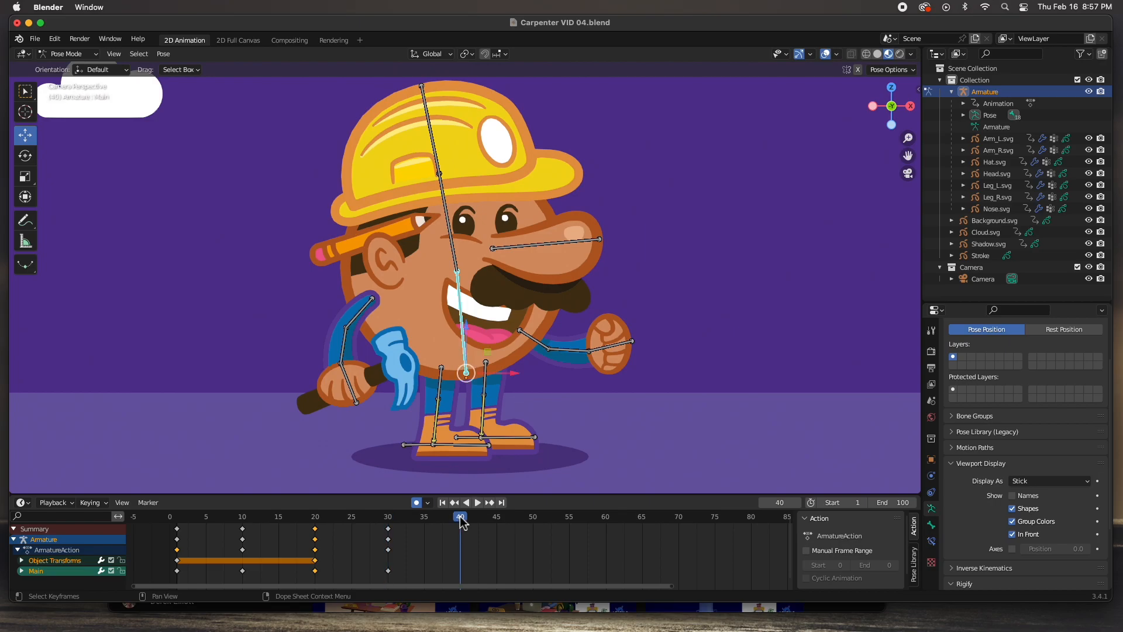
key("ctrl+v")
Play the animation and scrub between frames 1 and 40 to check the body's up-and-down motion, ending at frame 1
left_click_drag(462, 519, 182, 525)
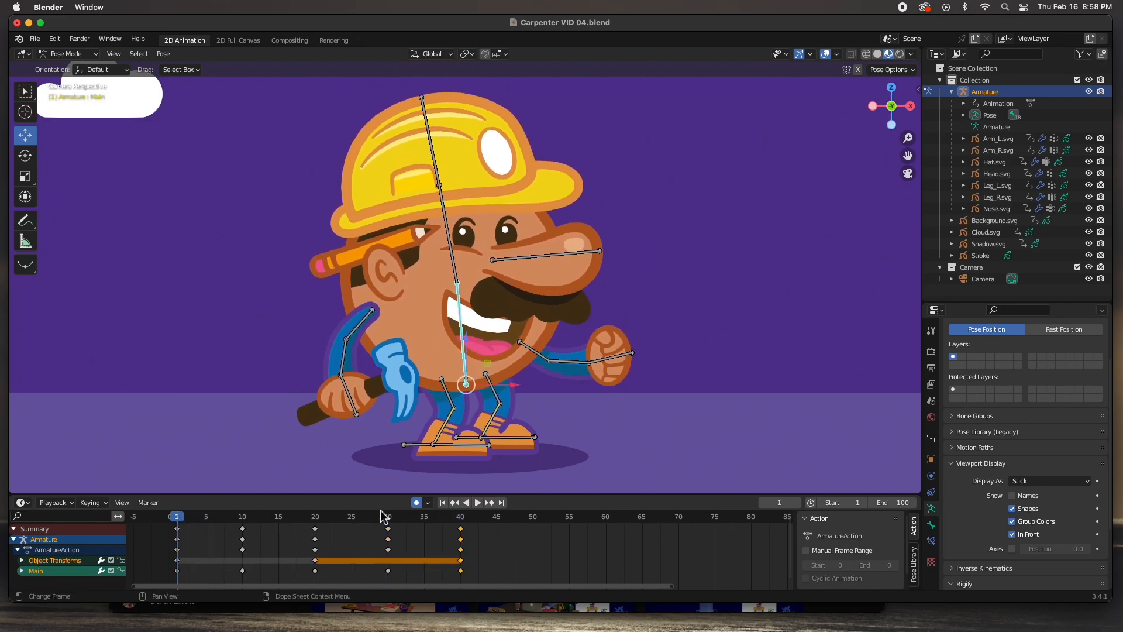
left_click(473, 503)
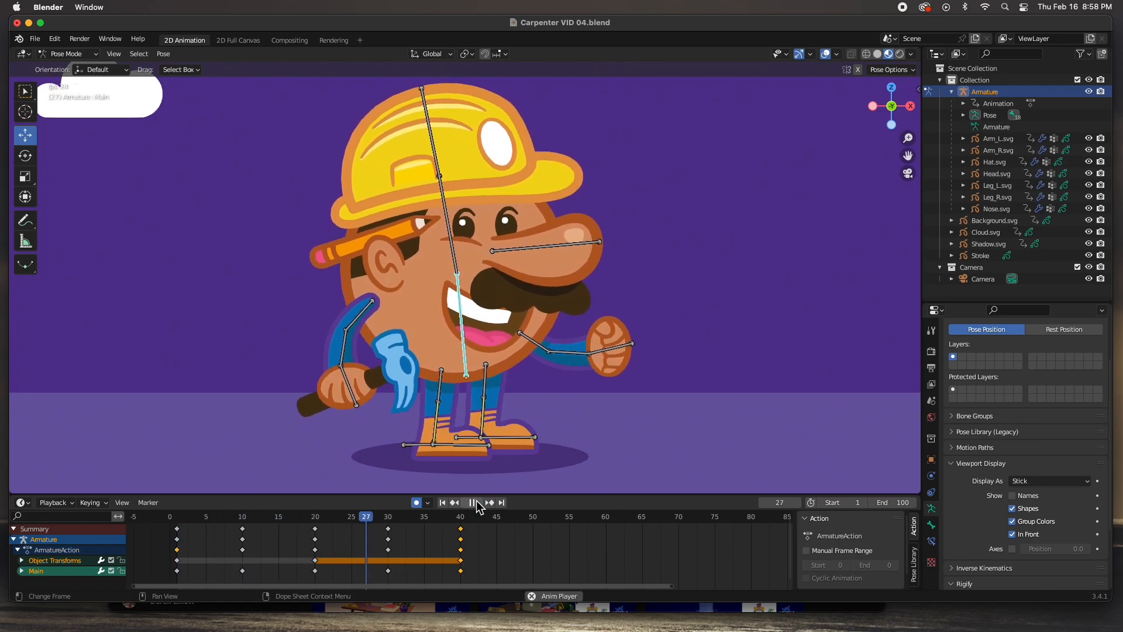
left_click(474, 502)
left_click_drag(194, 516, 462, 522)
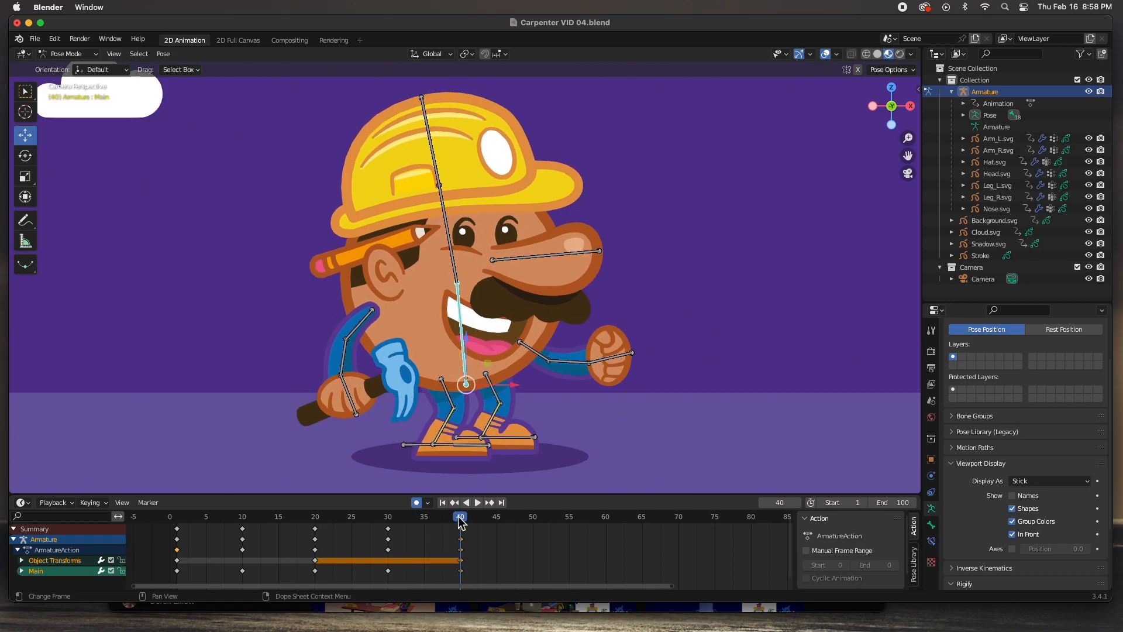
key("i")
left_click_drag(206, 521, 177, 522)
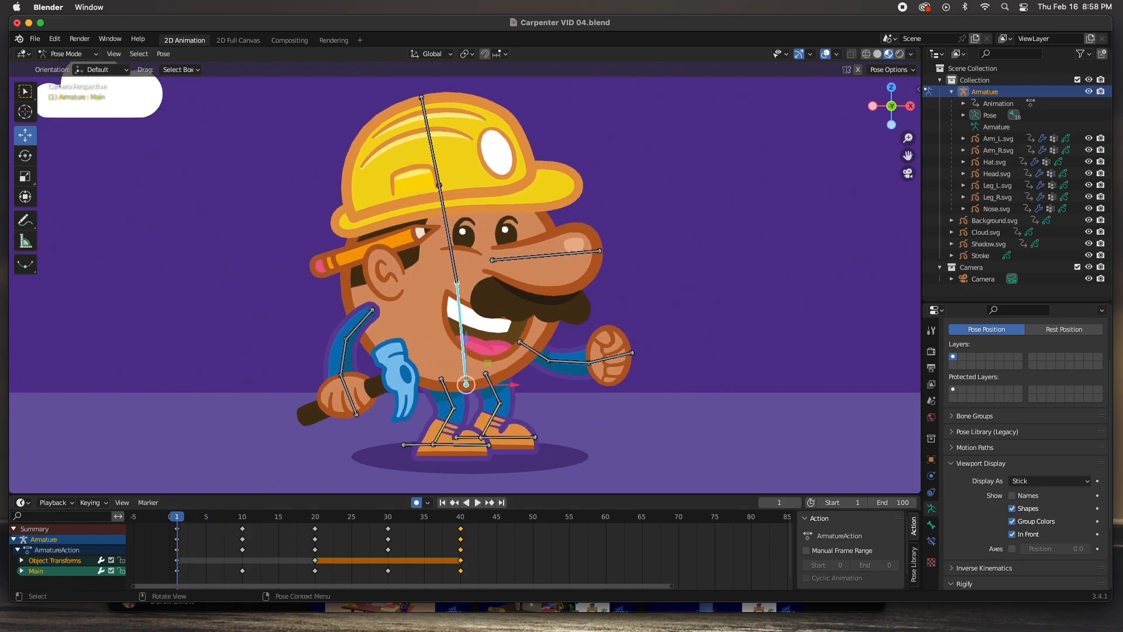
Following the contact pose in walk-cycle.jpg, move the IK Heel R bone back and up at frame 1 and rotate it so the toes point down
left_click_drag(0, 202, 323, 187)
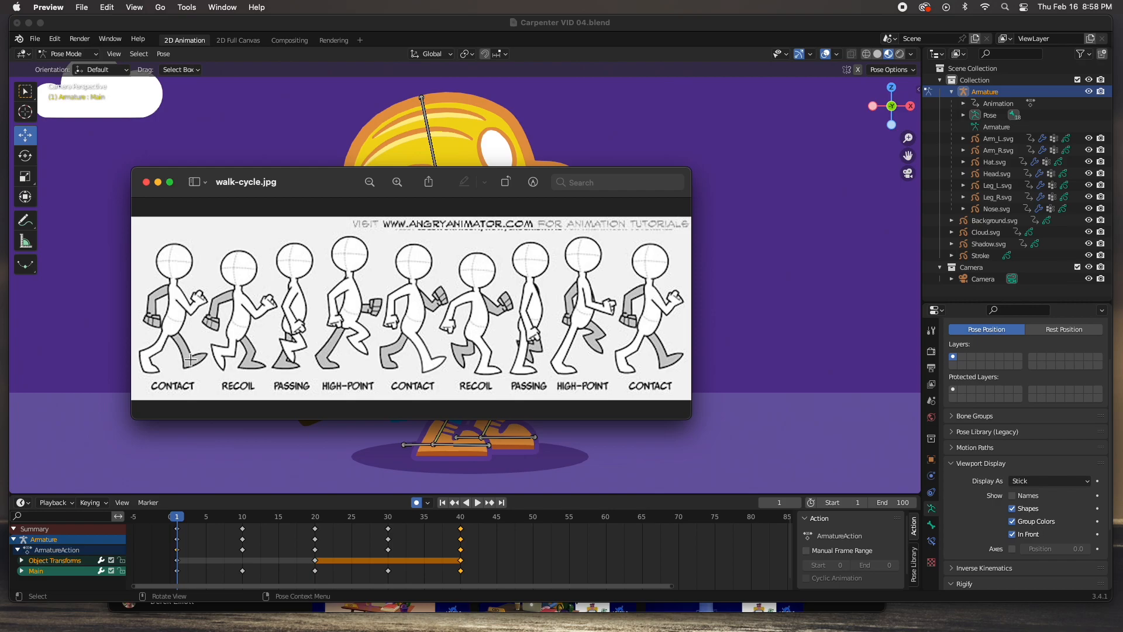
left_click_drag(313, 191, 0, 196)
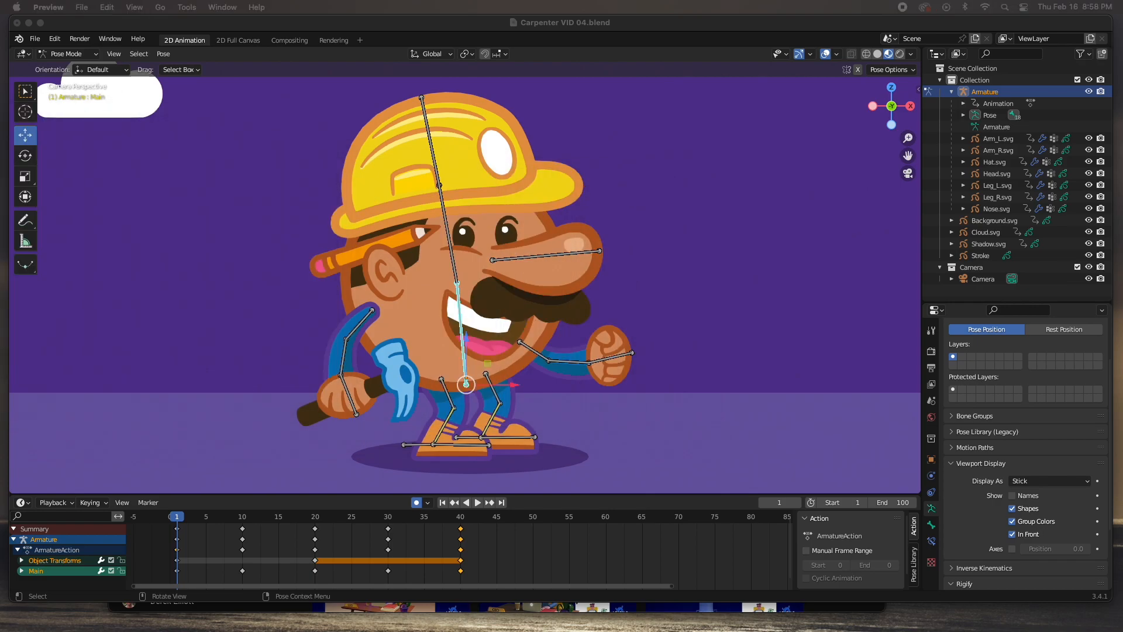
left_click(418, 445)
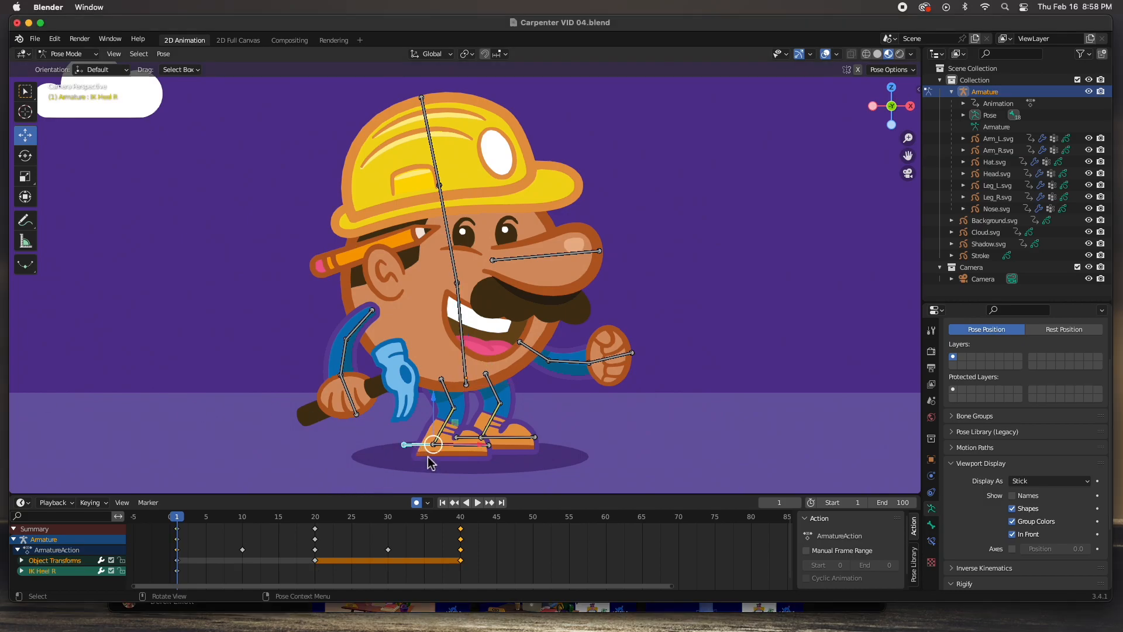
key("g")
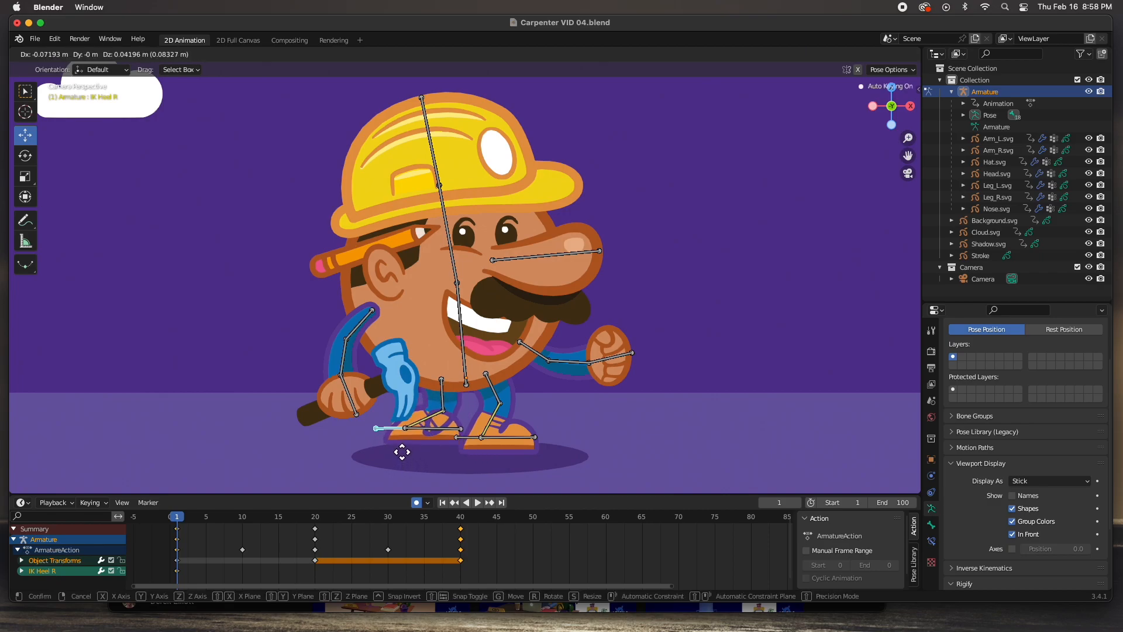
left_click(397, 451)
key("r")
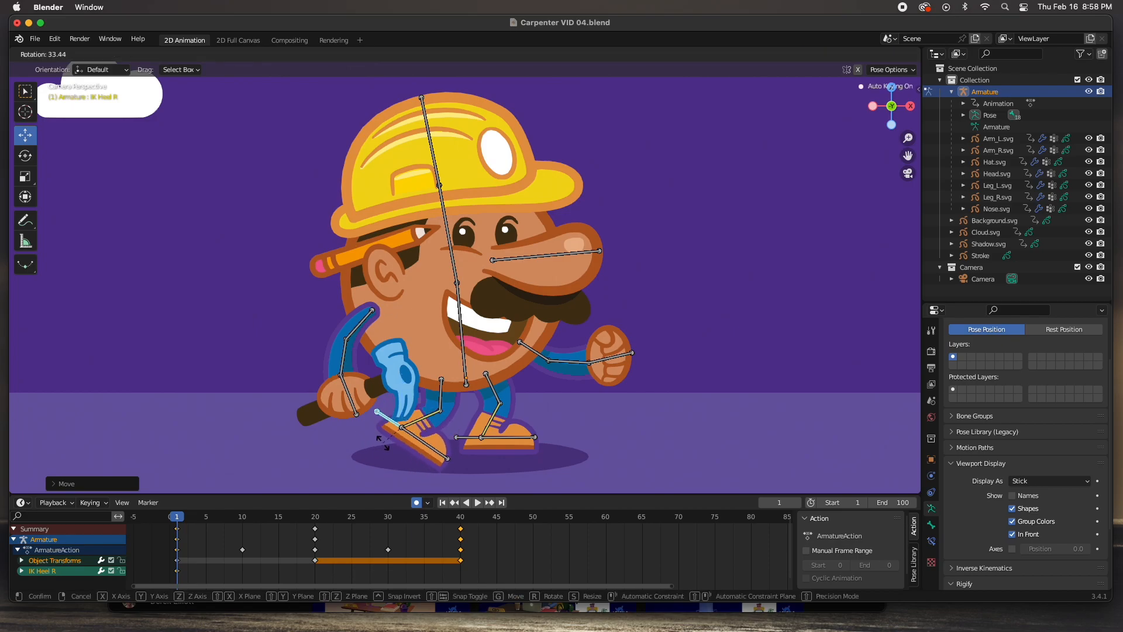
left_click(381, 448)
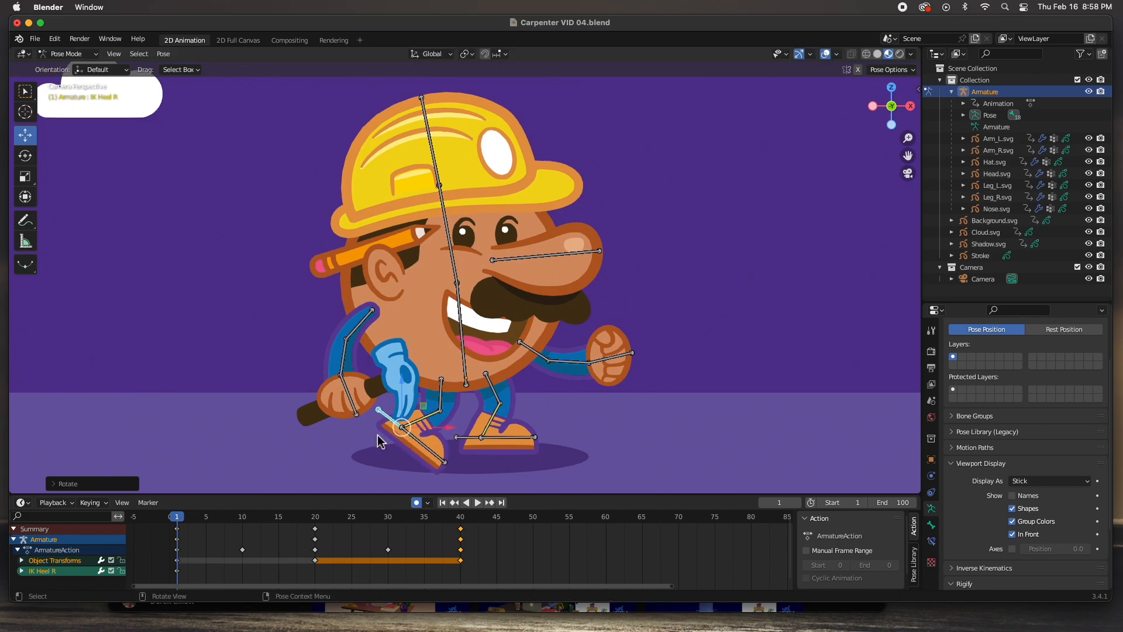
key("g")
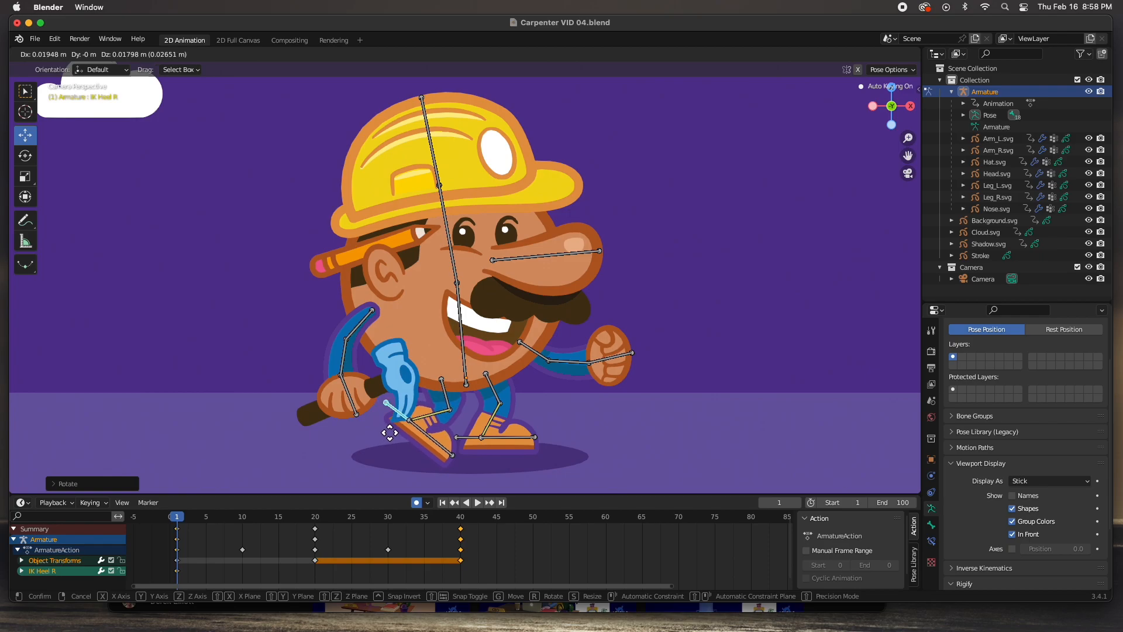
left_click(387, 432)
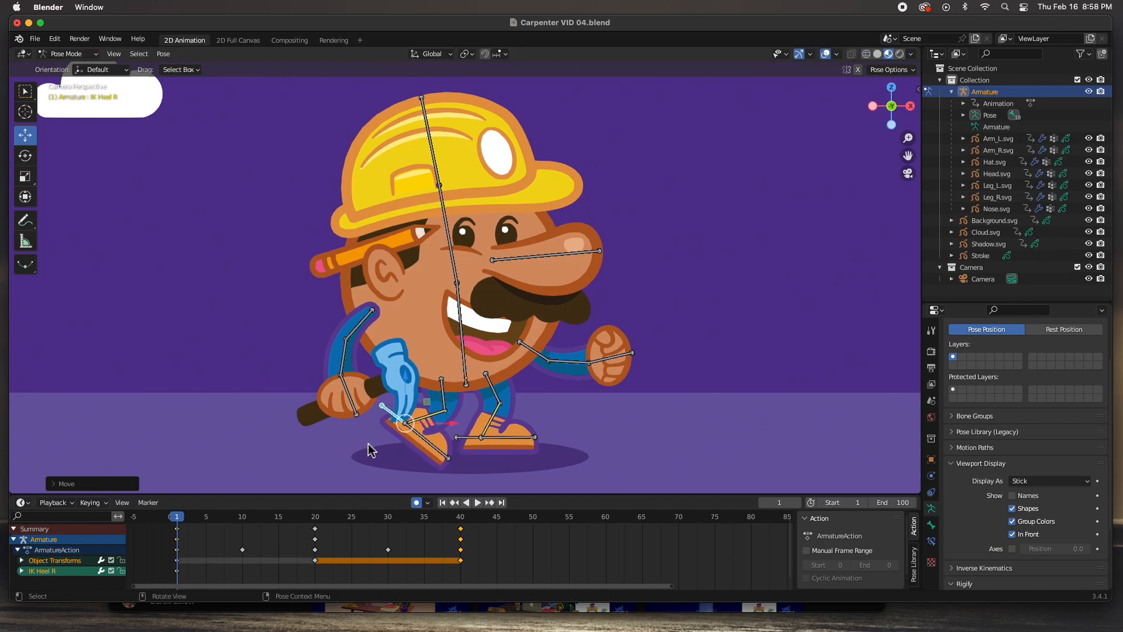
Move the IK Heel L bone slightly forward at frame 1 and rotate it so the front foot's toes tilt up
left_click(481, 455)
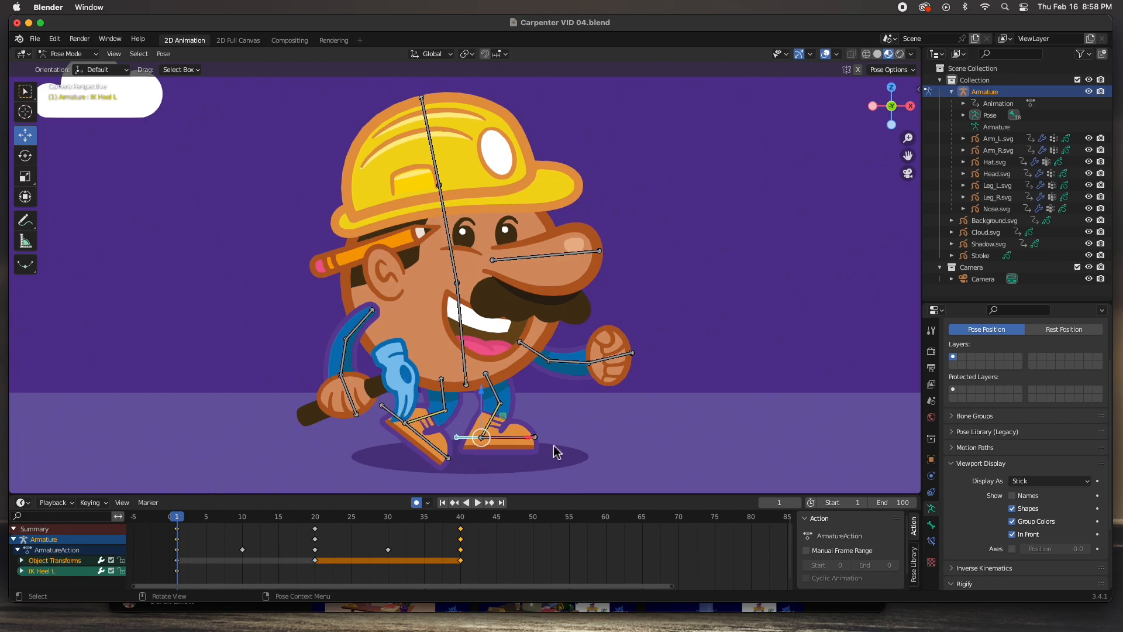
key("g")
left_click(523, 454)
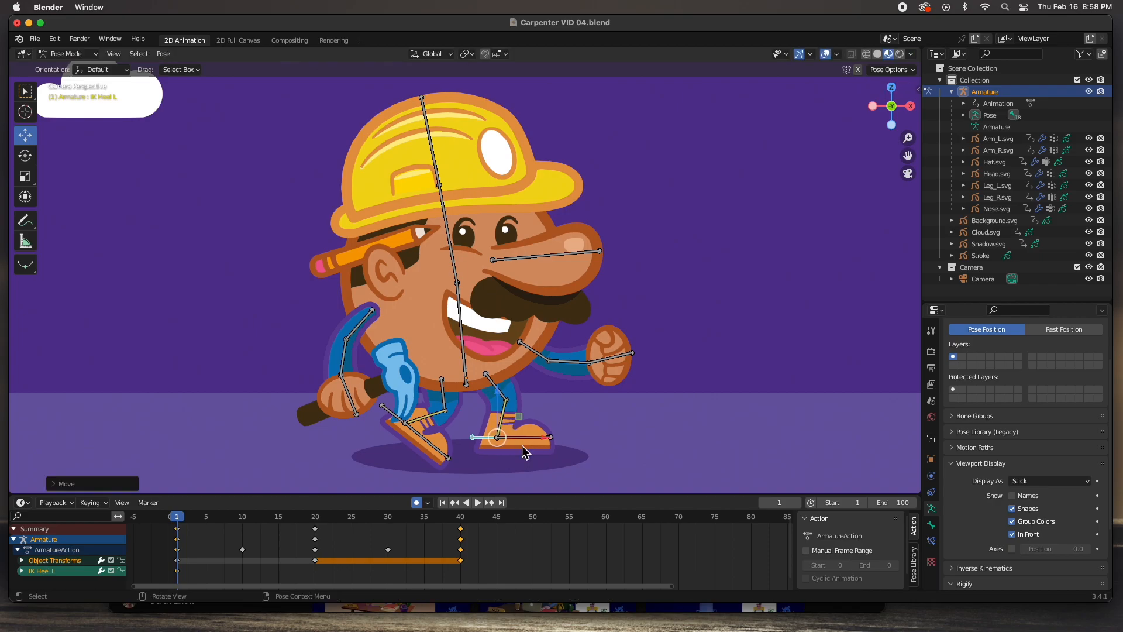
key("r")
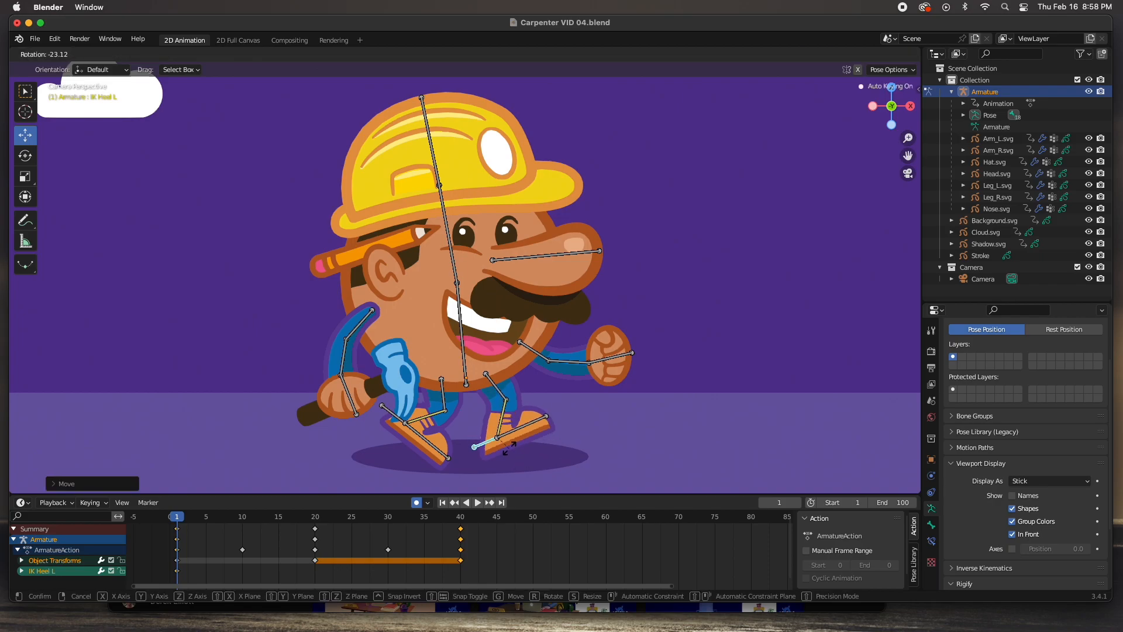
left_click(510, 456)
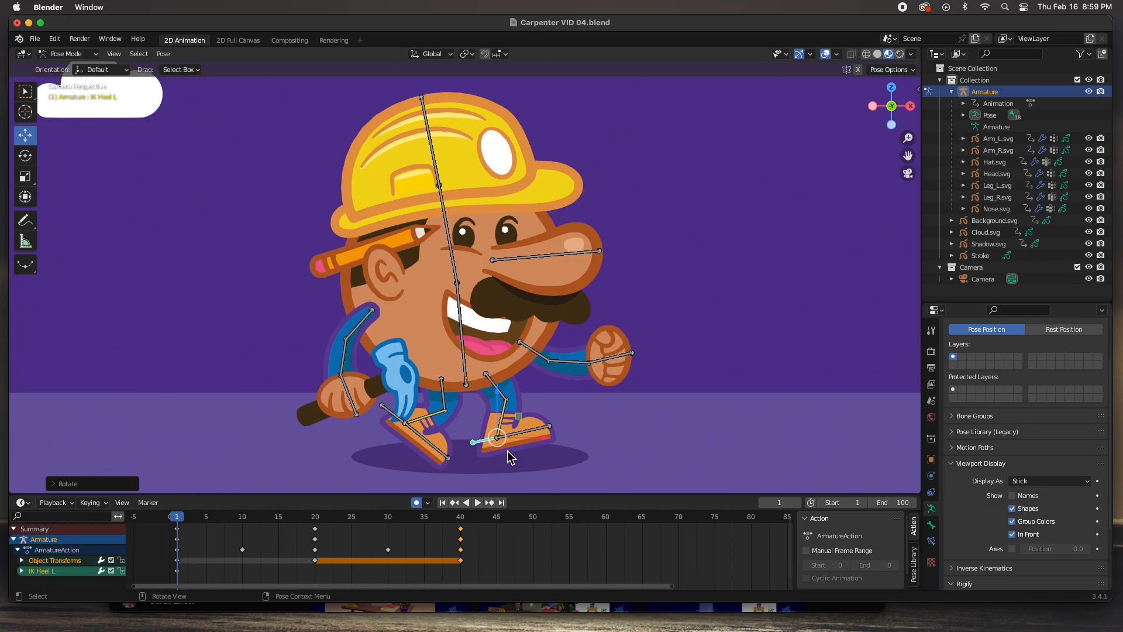
At frame 10, move the IK Heel R bone forward about 0.066 m along the X axis and raise it slightly
left_click(242, 517)
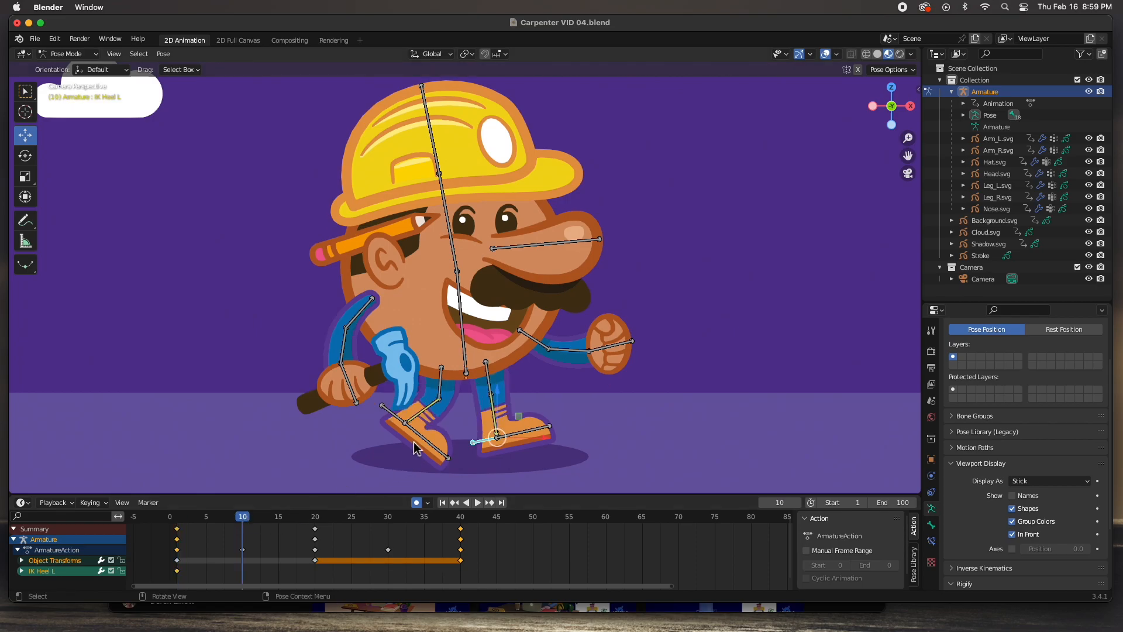
left_click(392, 419)
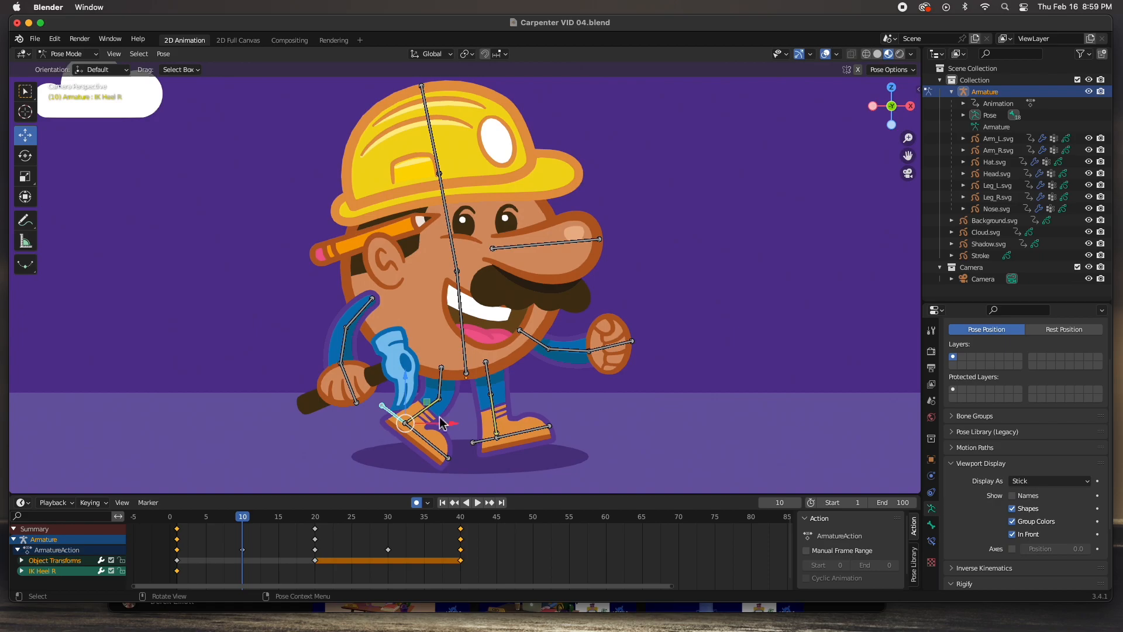
key("g")
key("x")
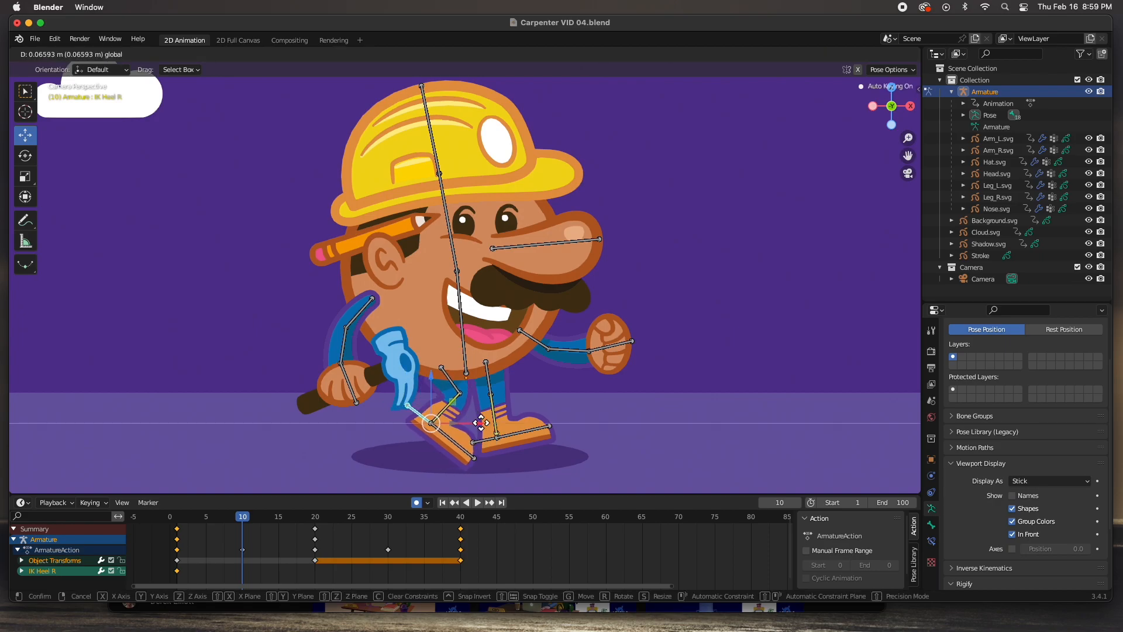
left_click(481, 422)
key("g")
key("y")
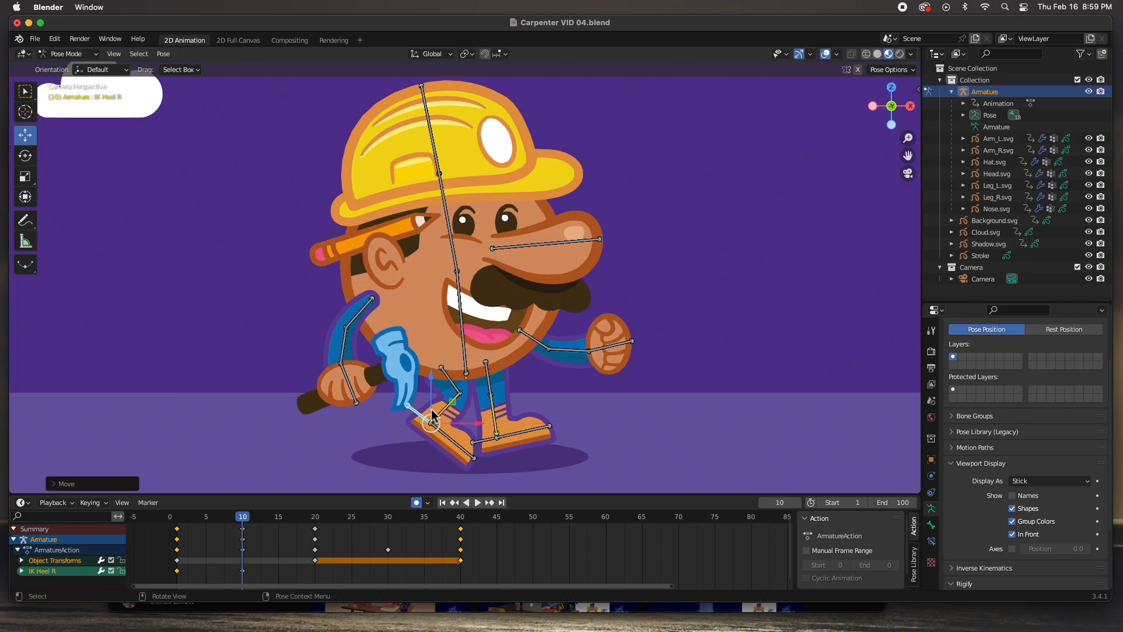
left_click(435, 410)
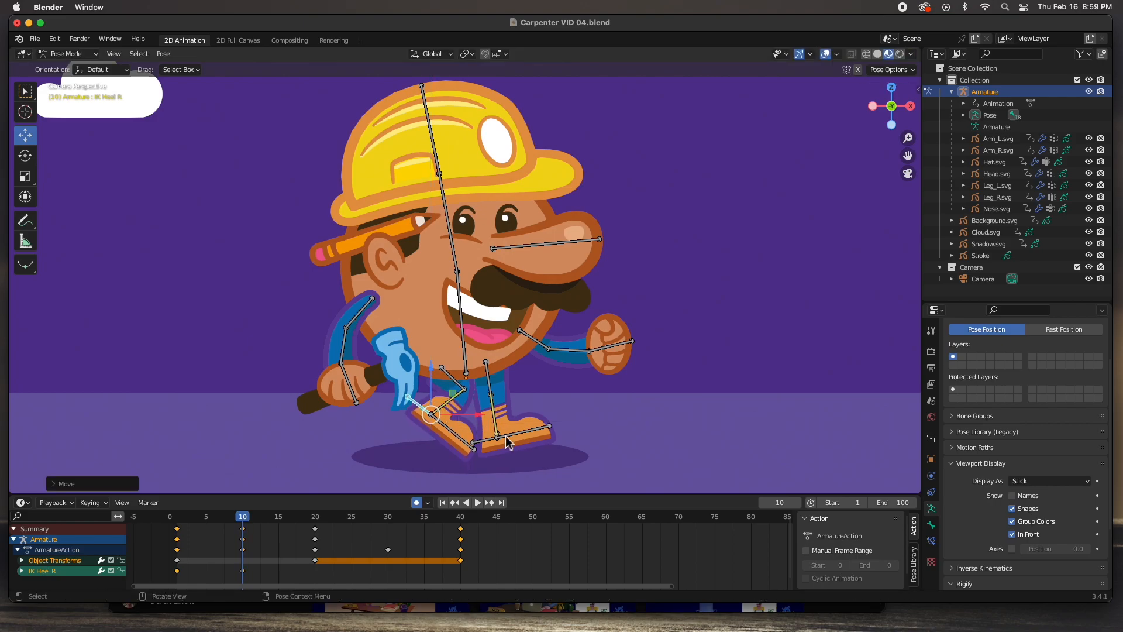
At frame 10, move the IK Heel L bone back about 0.094 m under the body and rotate it about 15° to flatten the foot
left_click(486, 444)
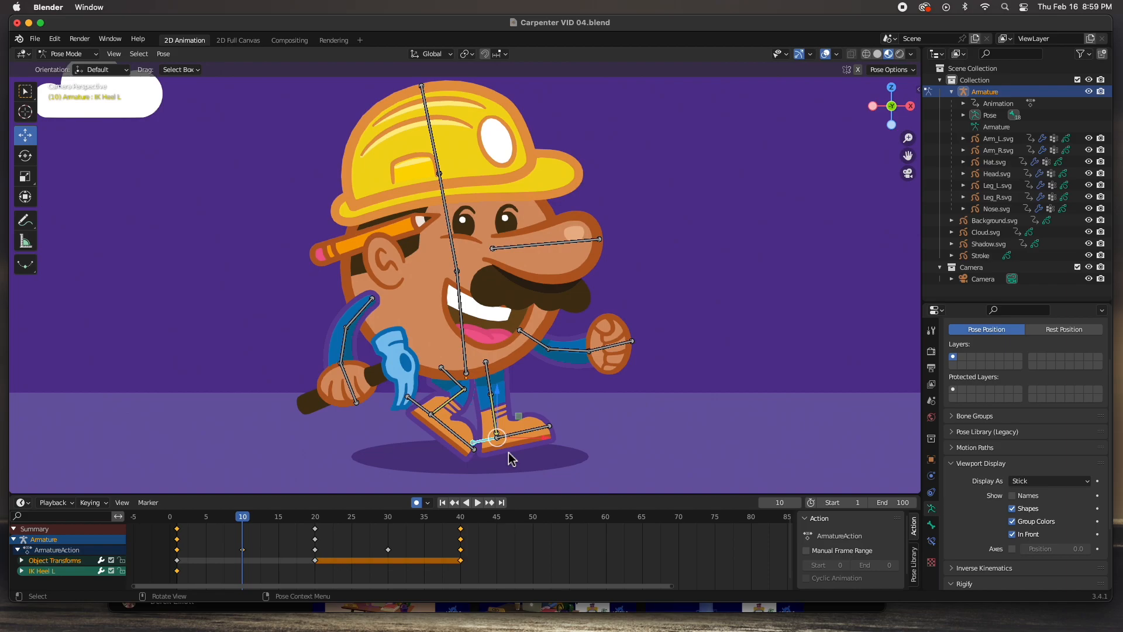
key("g")
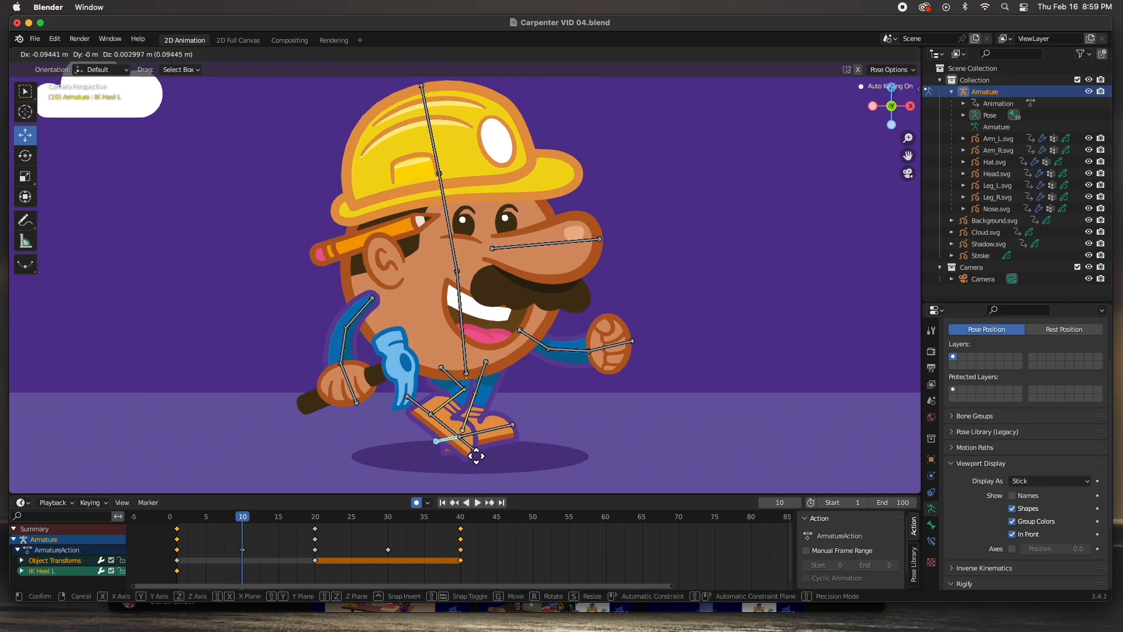
left_click(475, 454)
key("r")
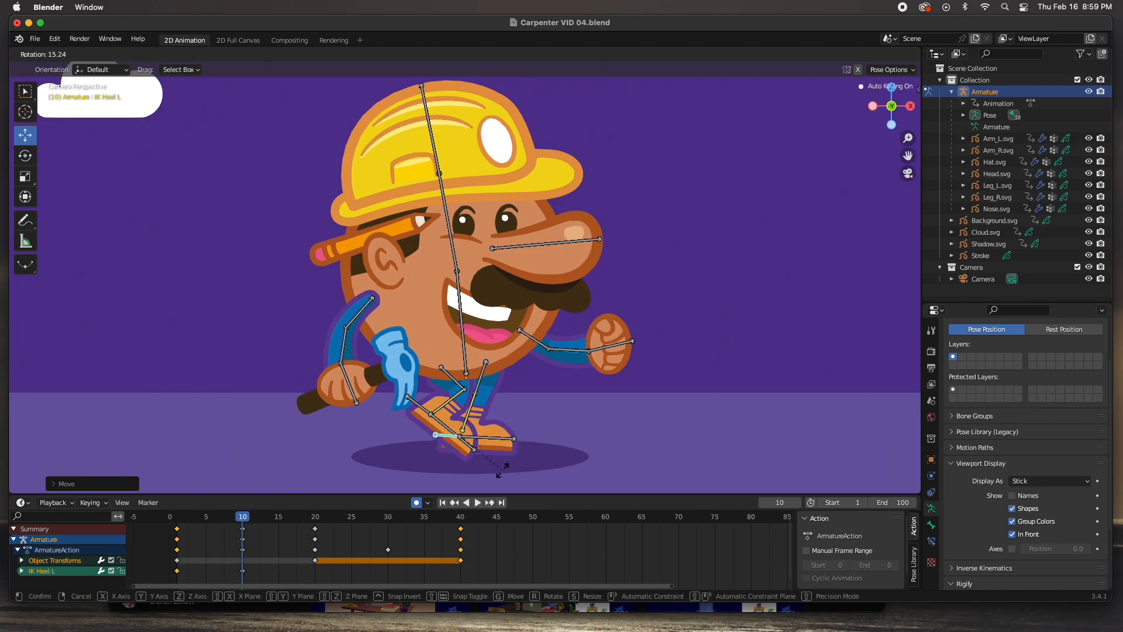
left_click(502, 469)
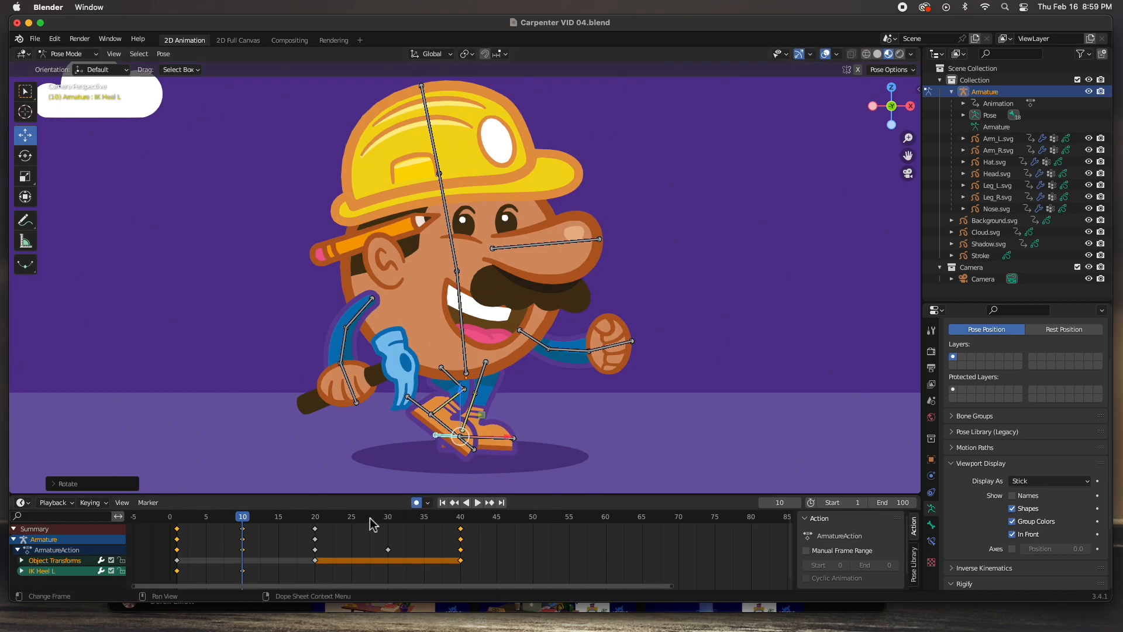
At frame 20, rotate the IK Heel R bone about -47° and move it about 0.099 m forward and 0.061 m down
left_click(316, 522)
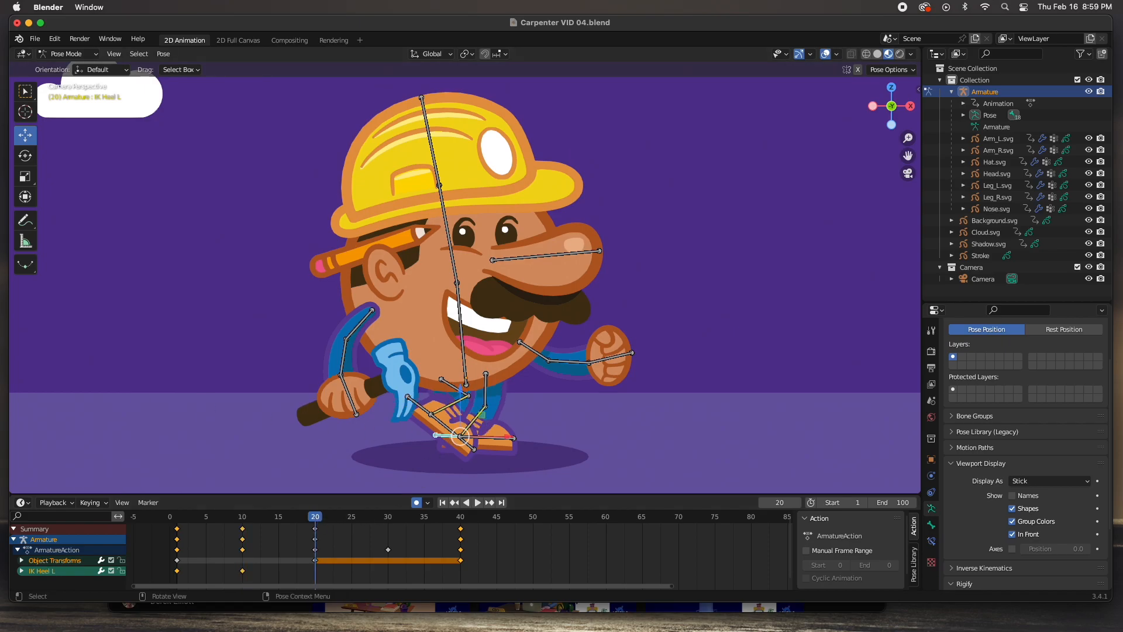
left_click(432, 416)
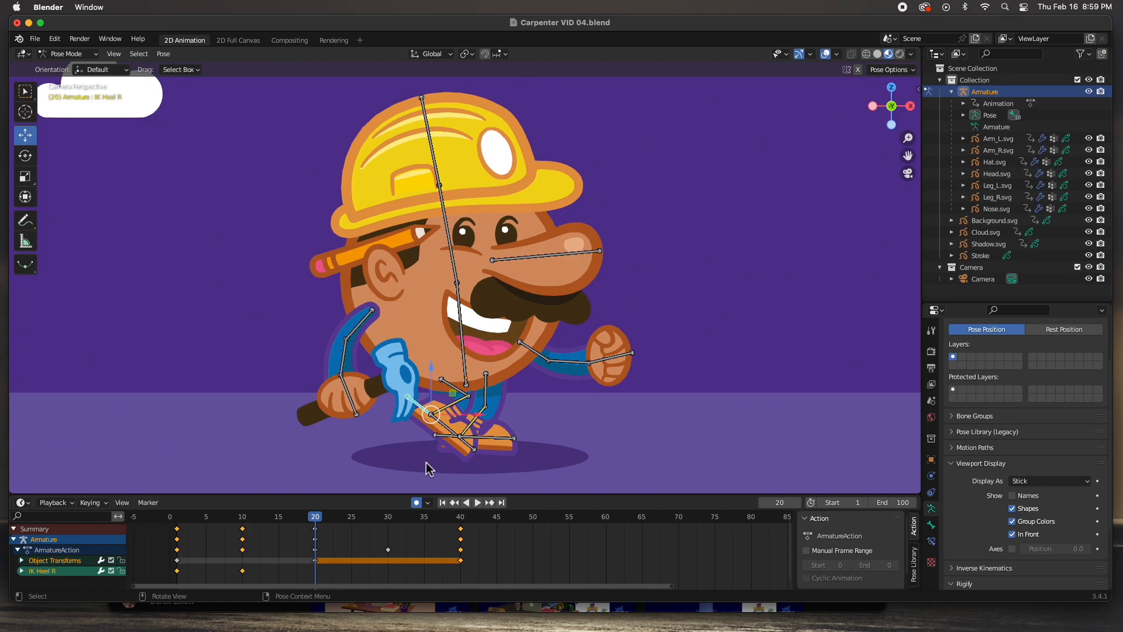
key("r")
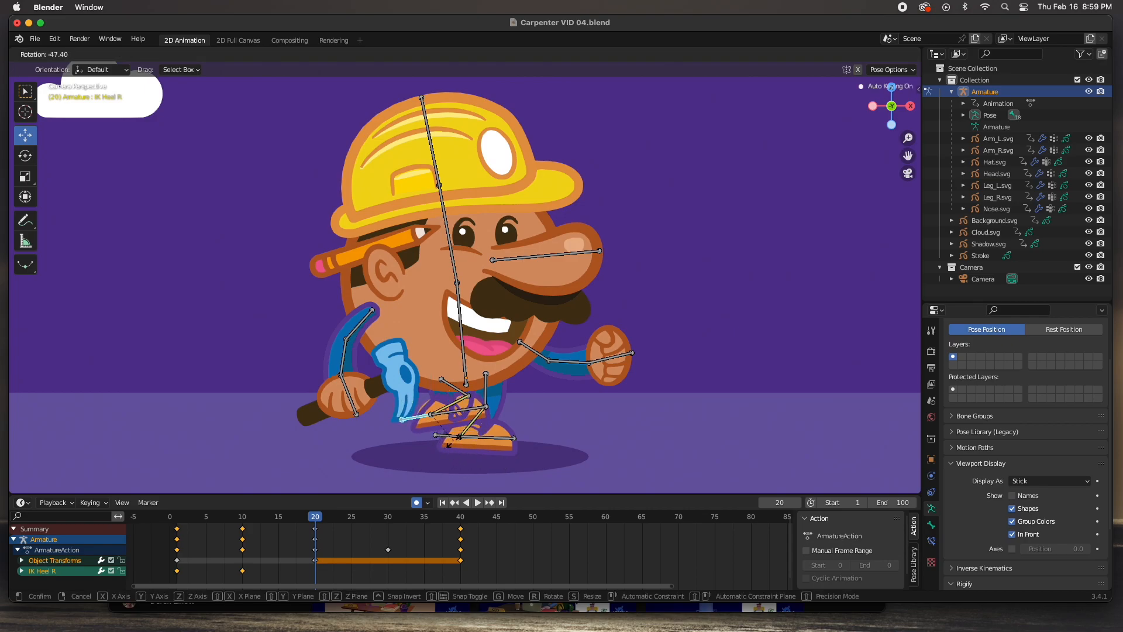
left_click(448, 444)
key("g")
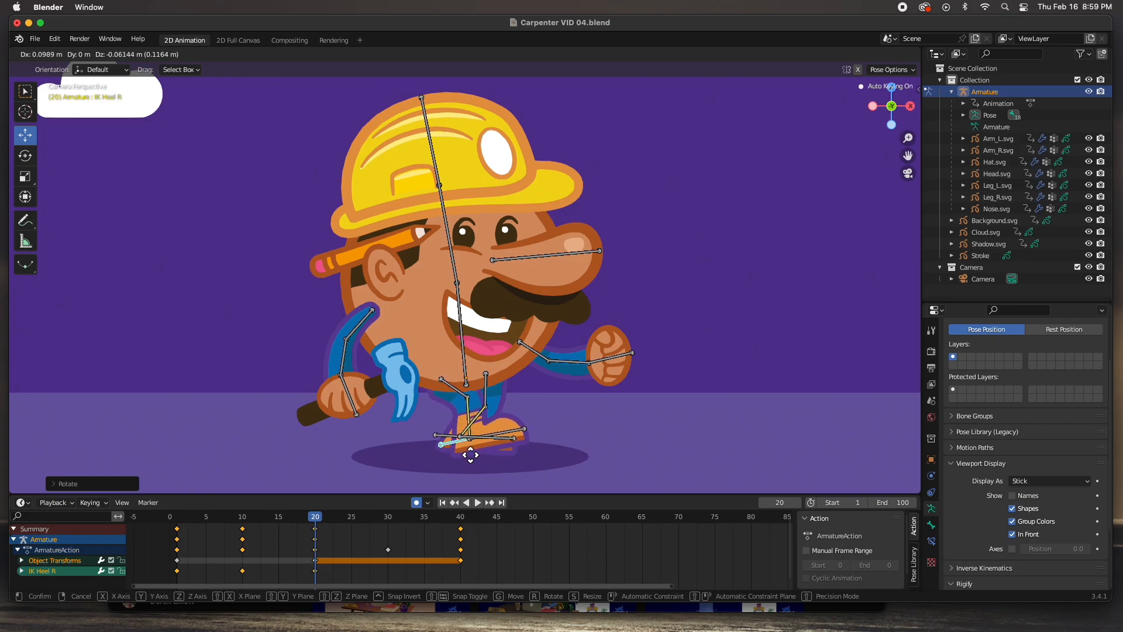
left_click(470, 456)
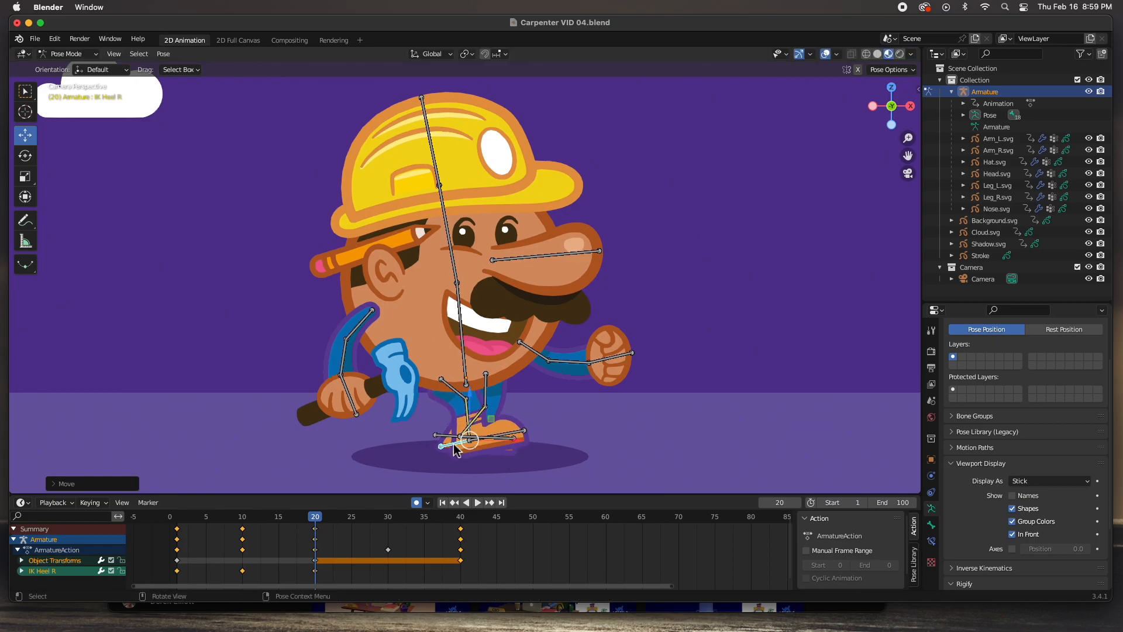
Following walk-cycle.jpg, move the IK Heel L bone back and up at frame 20 and rotate it so the toes point down
left_click(447, 437)
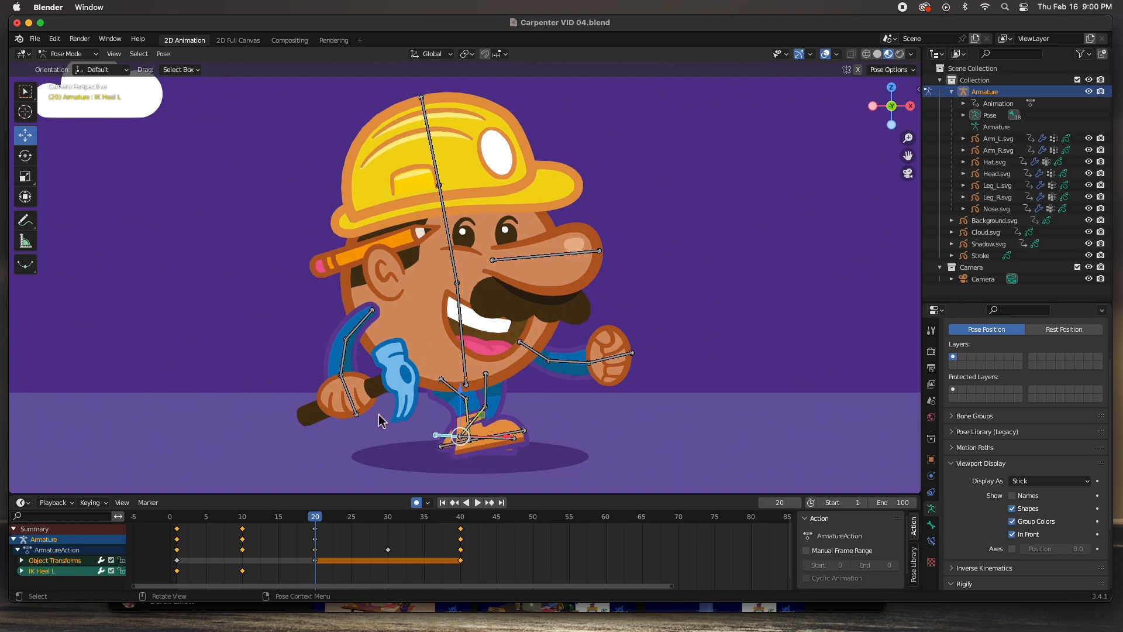
left_click_drag(0, 206, 392, 205)
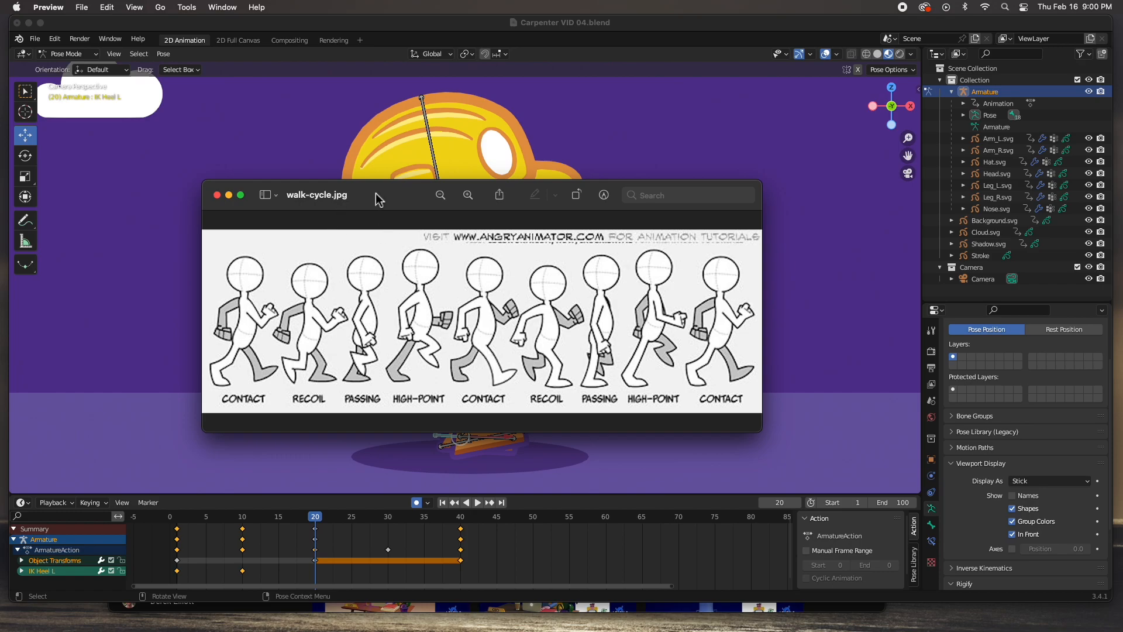
left_click_drag(377, 196, 0, 205)
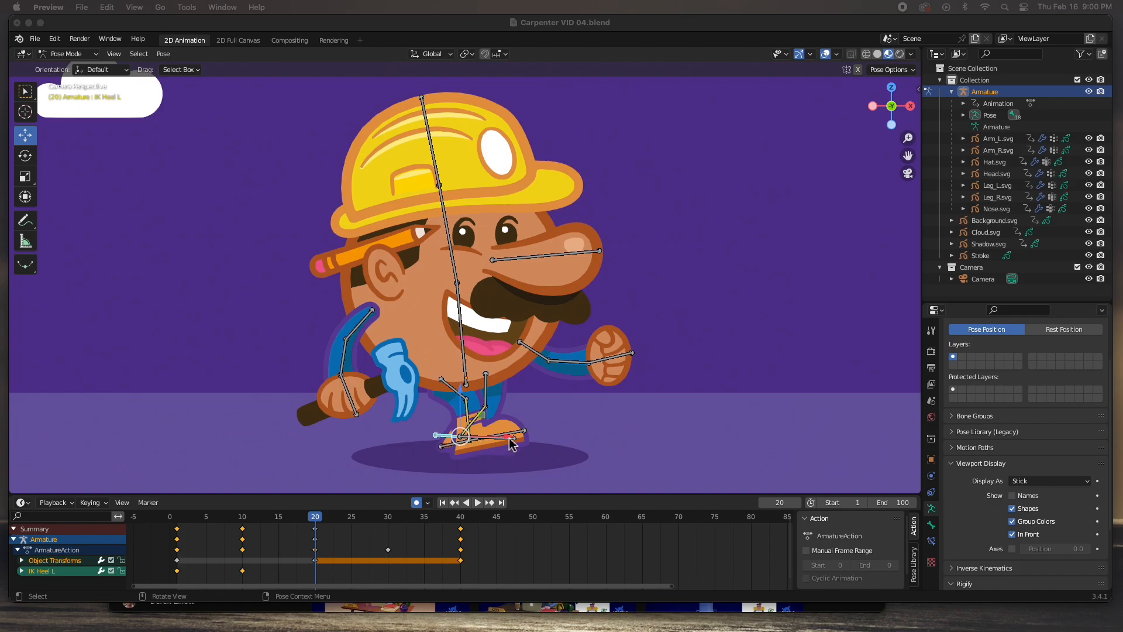
left_click_drag(508, 443, 441, 419)
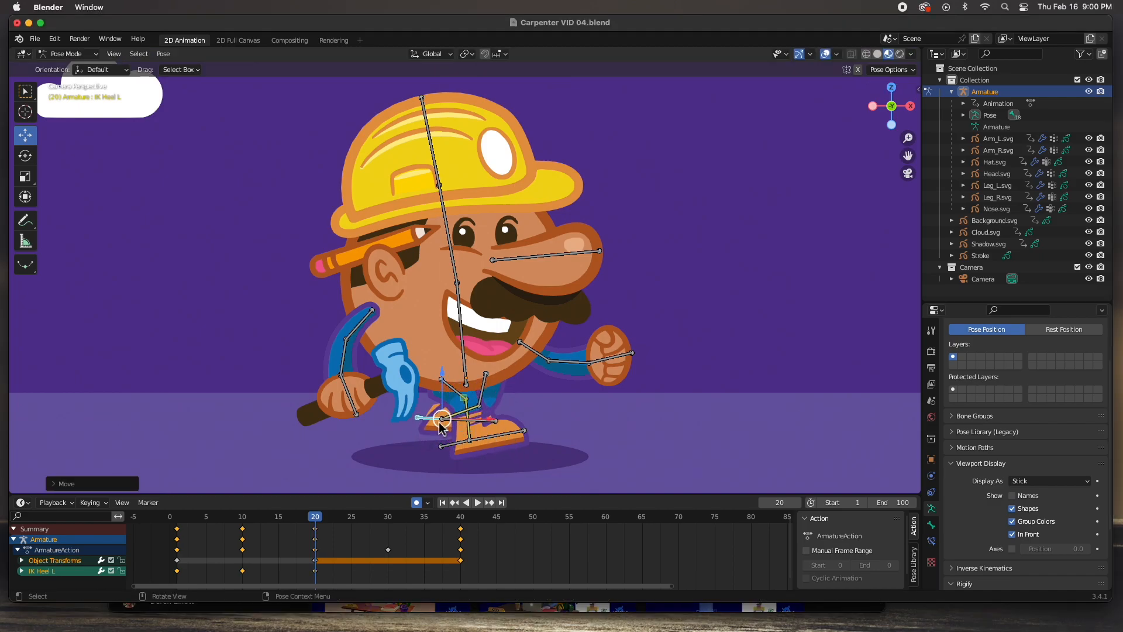
key("r")
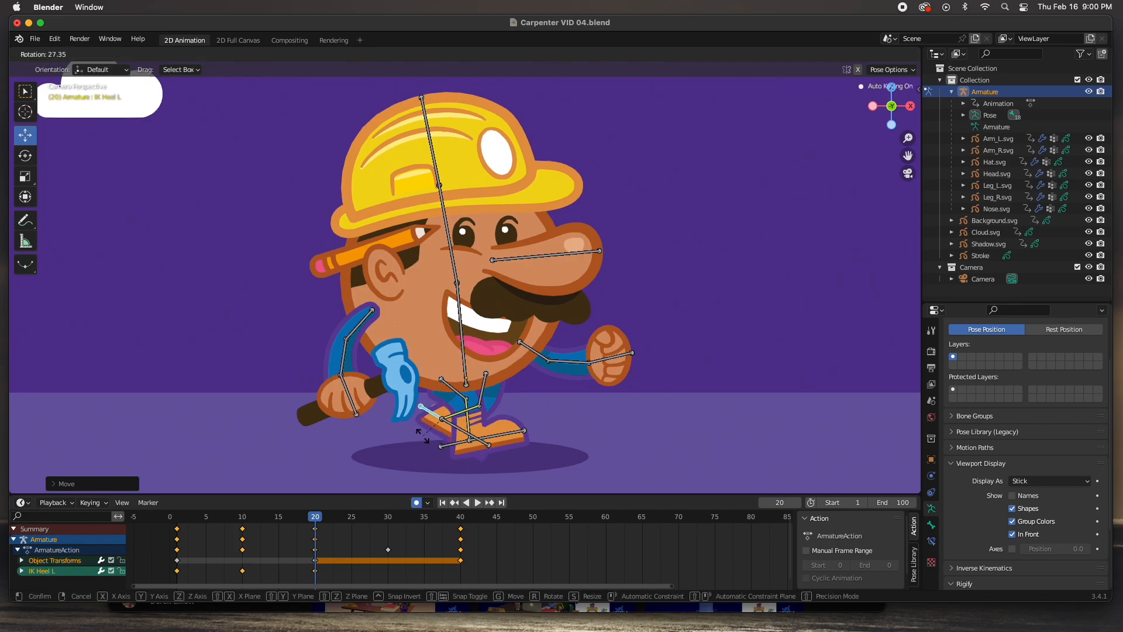
left_click(431, 443)
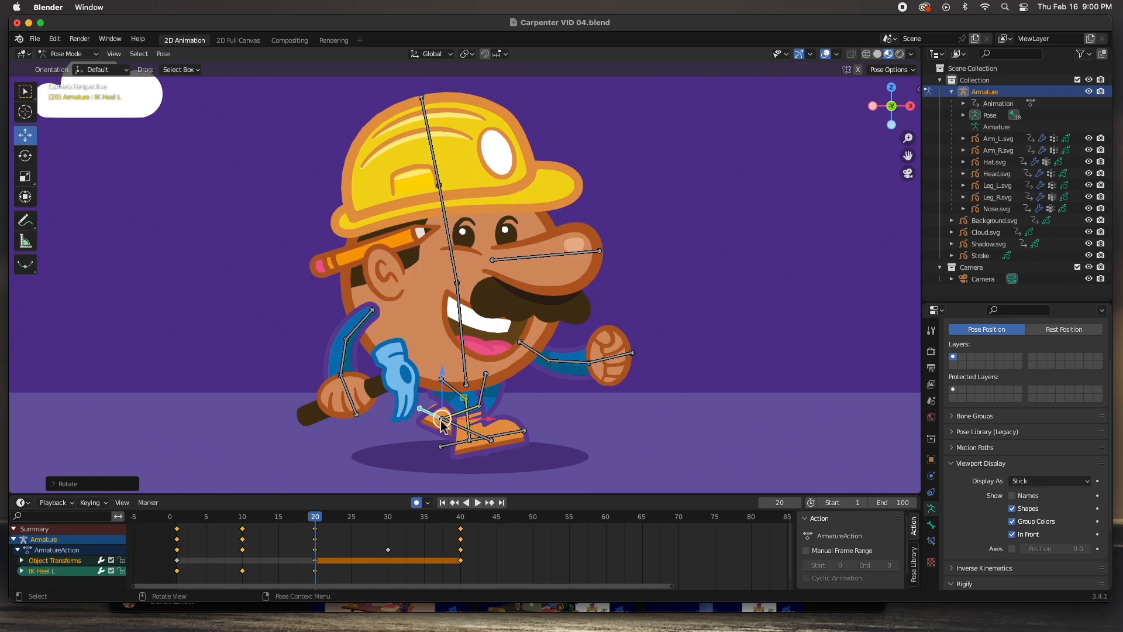
At frame 30, rotate the IK Heel R bone to flatten the foot and move it back about 0.054 m along the X axis
key("space")
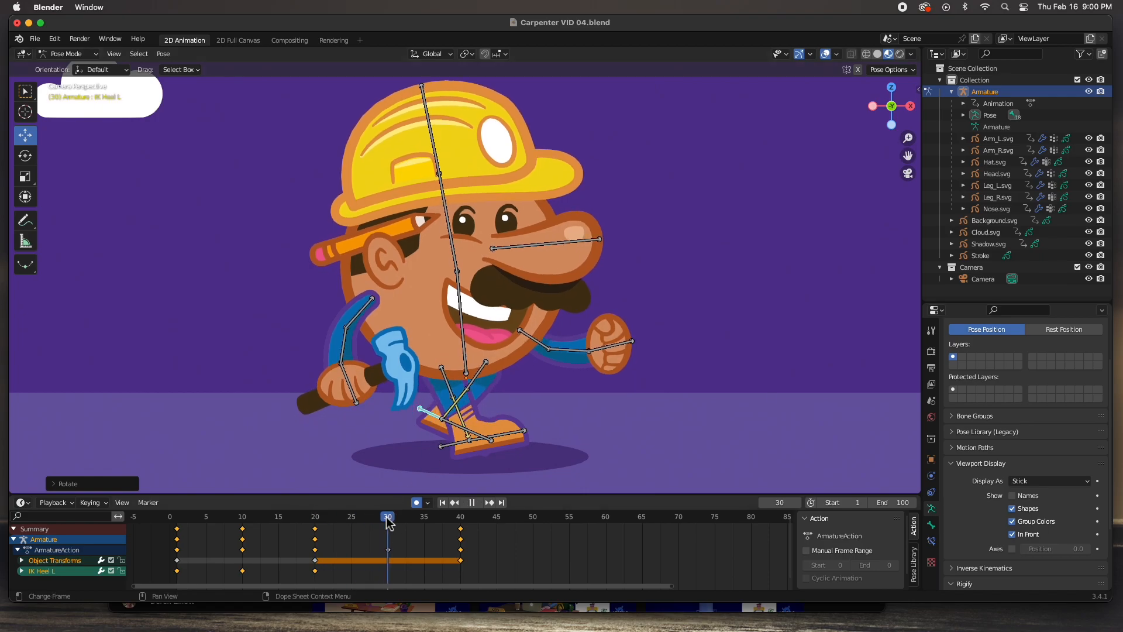
key("space")
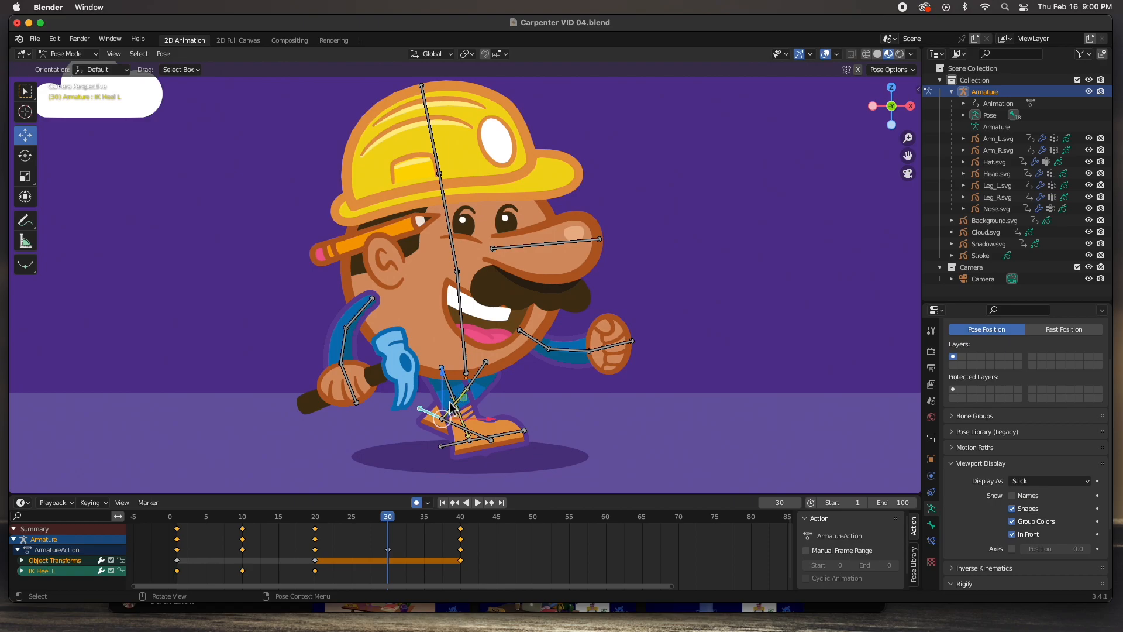
left_click(457, 445)
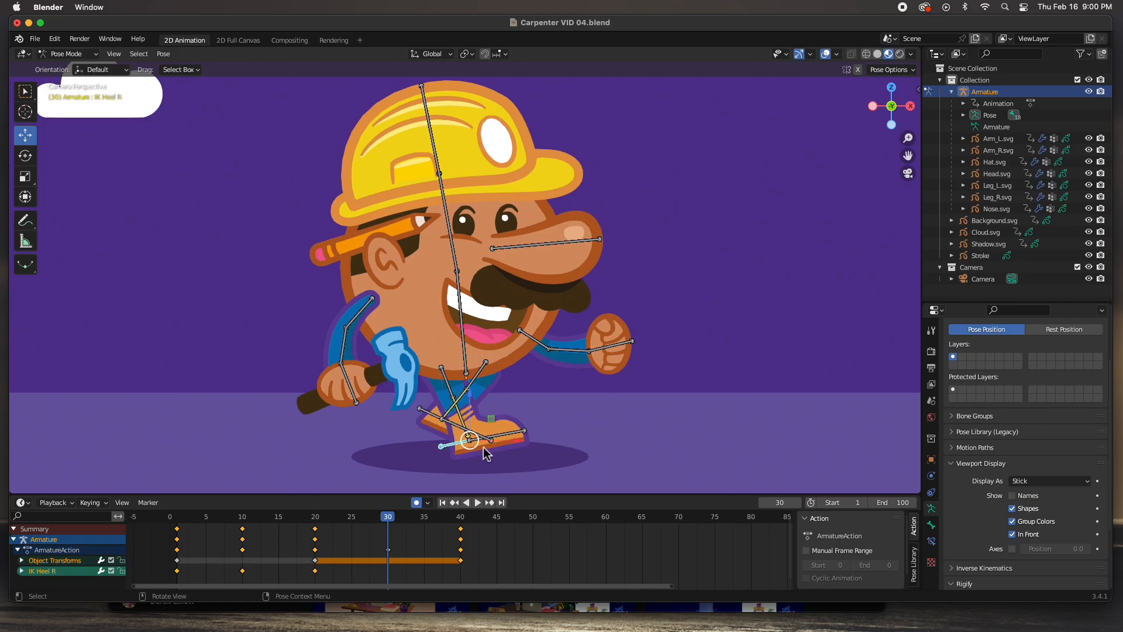
key("r")
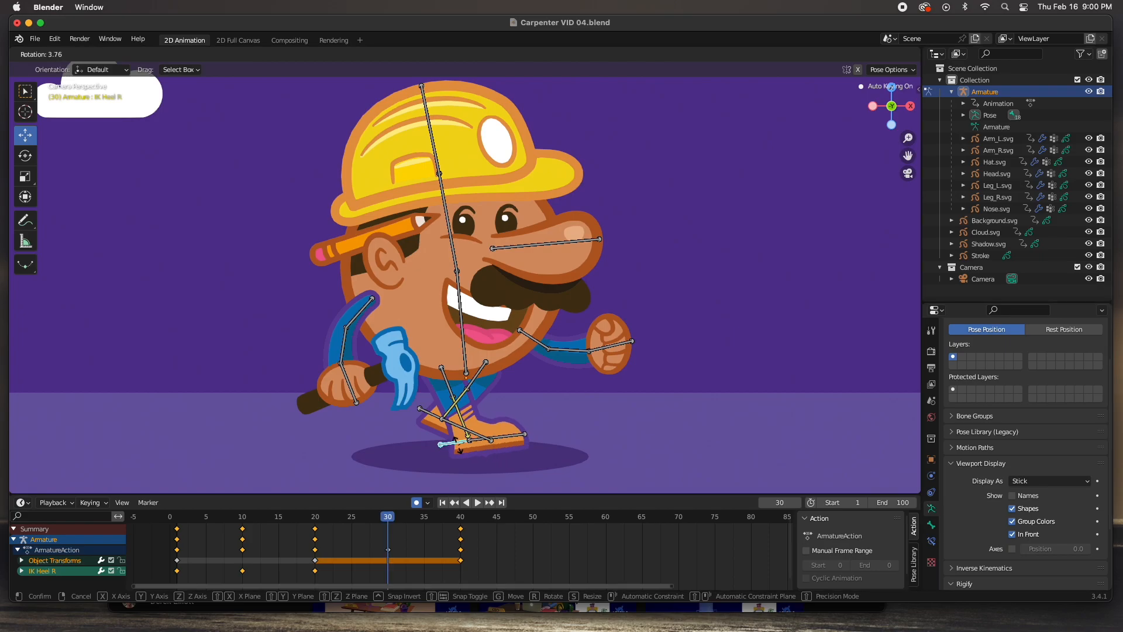
left_click(458, 450)
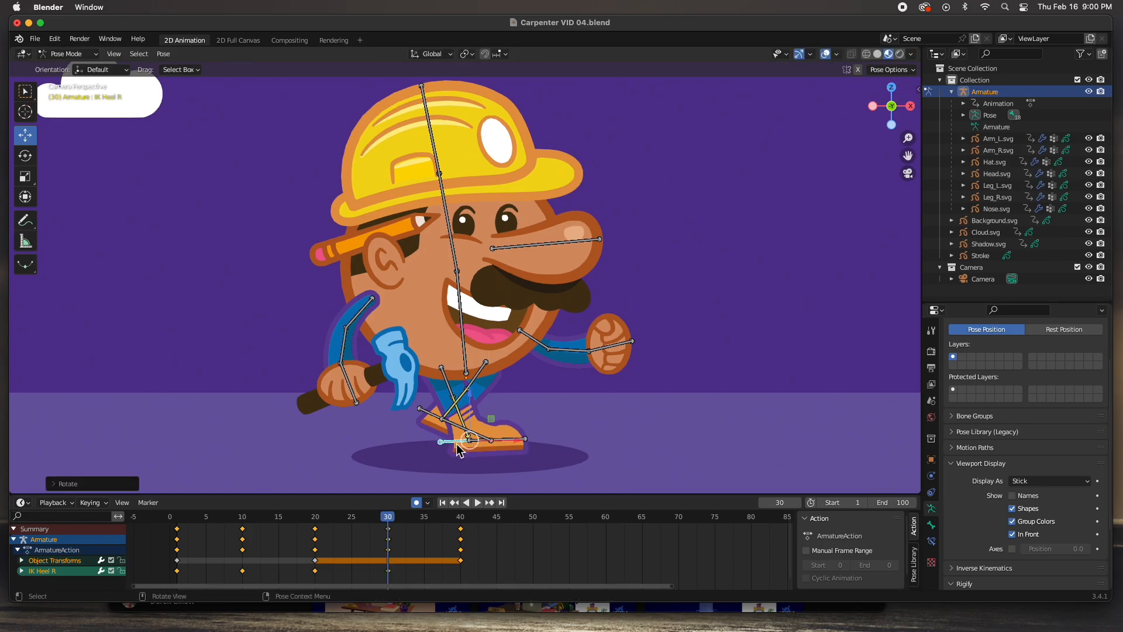
key("g")
key("x")
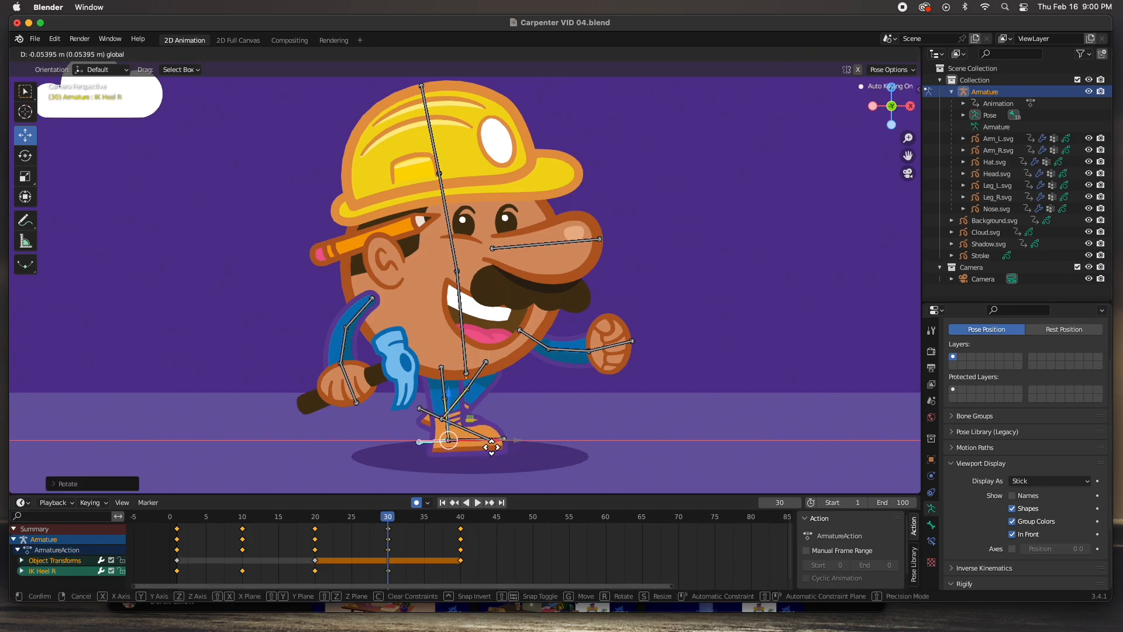
left_click(491, 448)
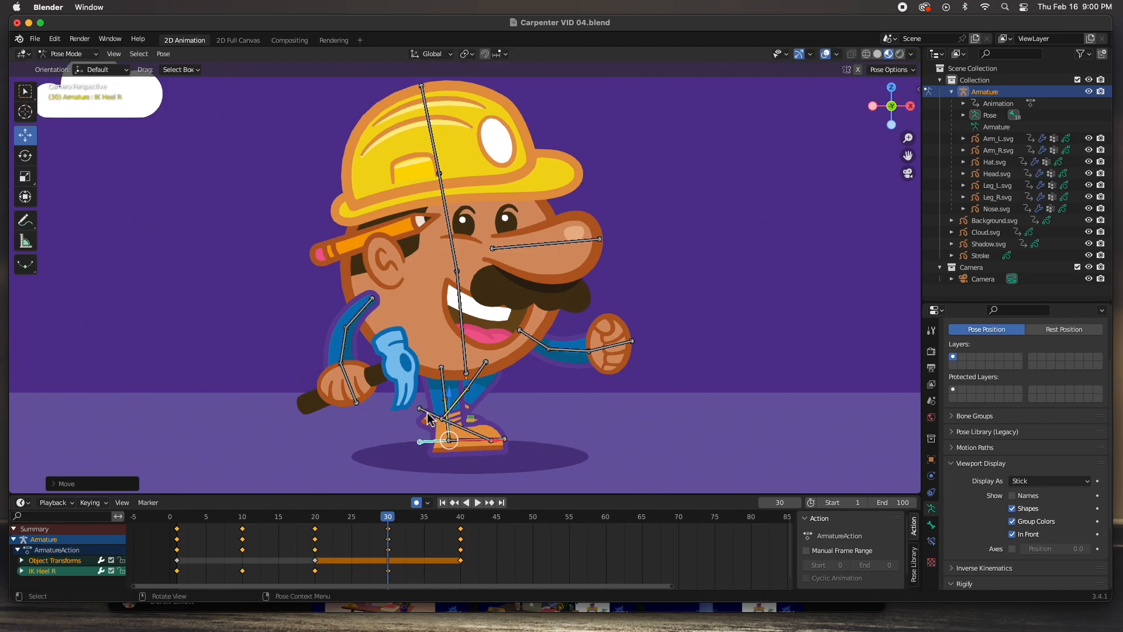
At frame 30, move the IK Heel L bone about 0.049 m forward and 0.022 m up, and rotate its toes further down
left_click(428, 418)
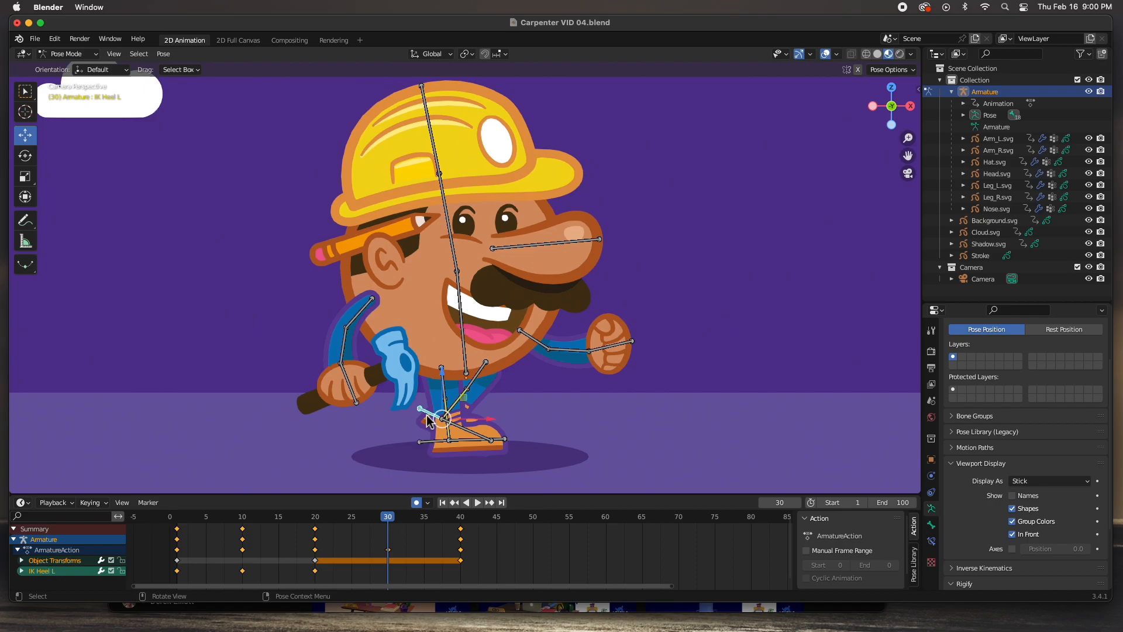
key("g")
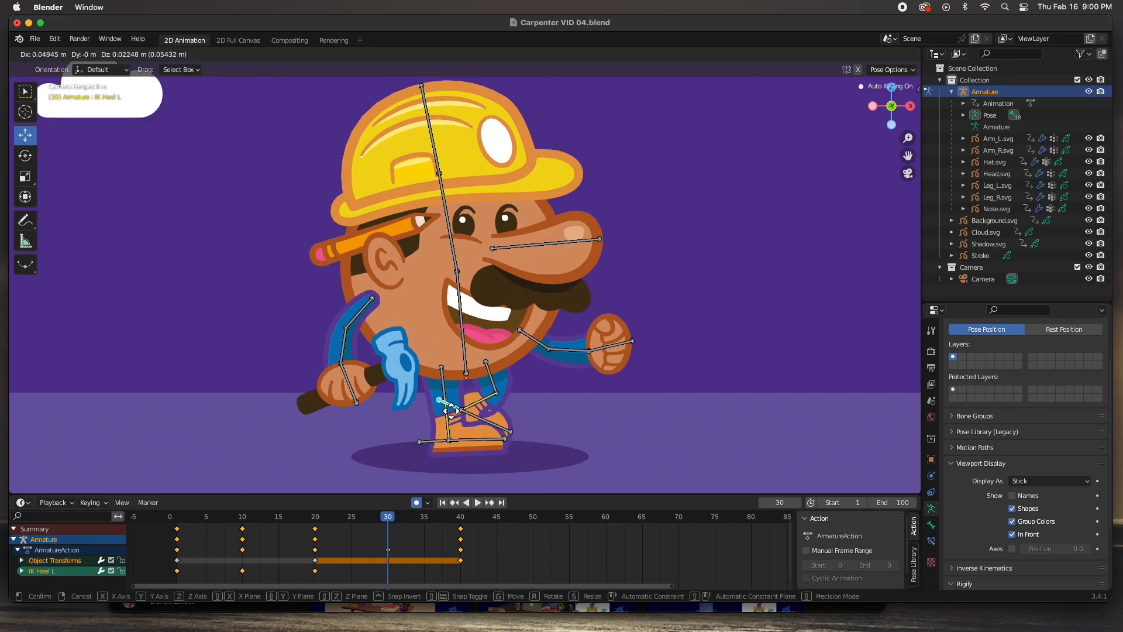
left_click(478, 432)
key("r")
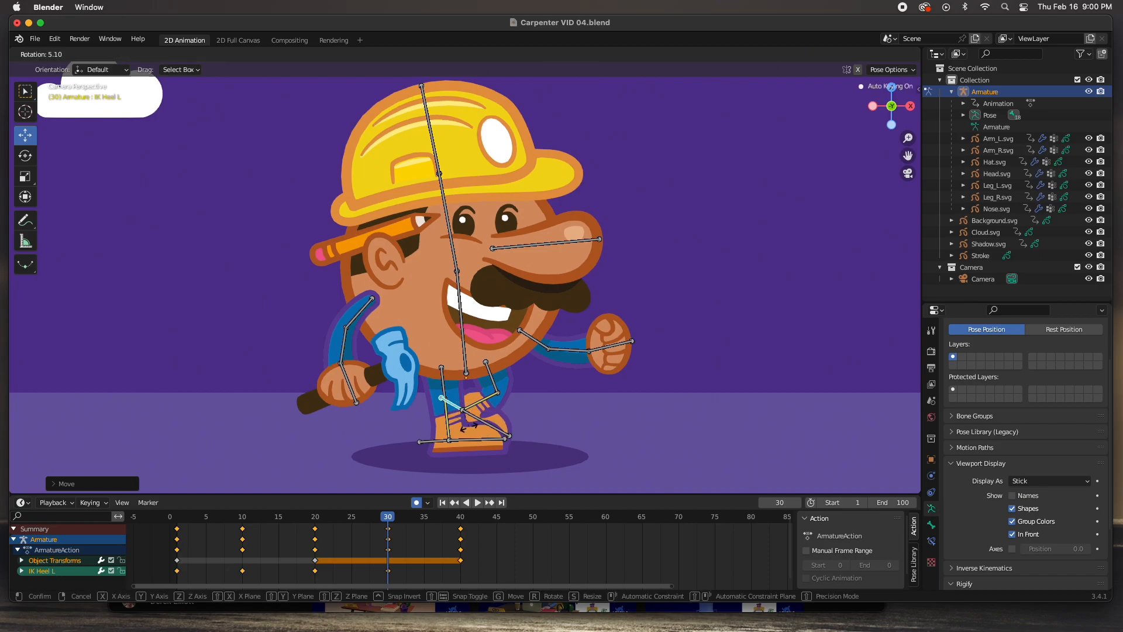
left_click(464, 426)
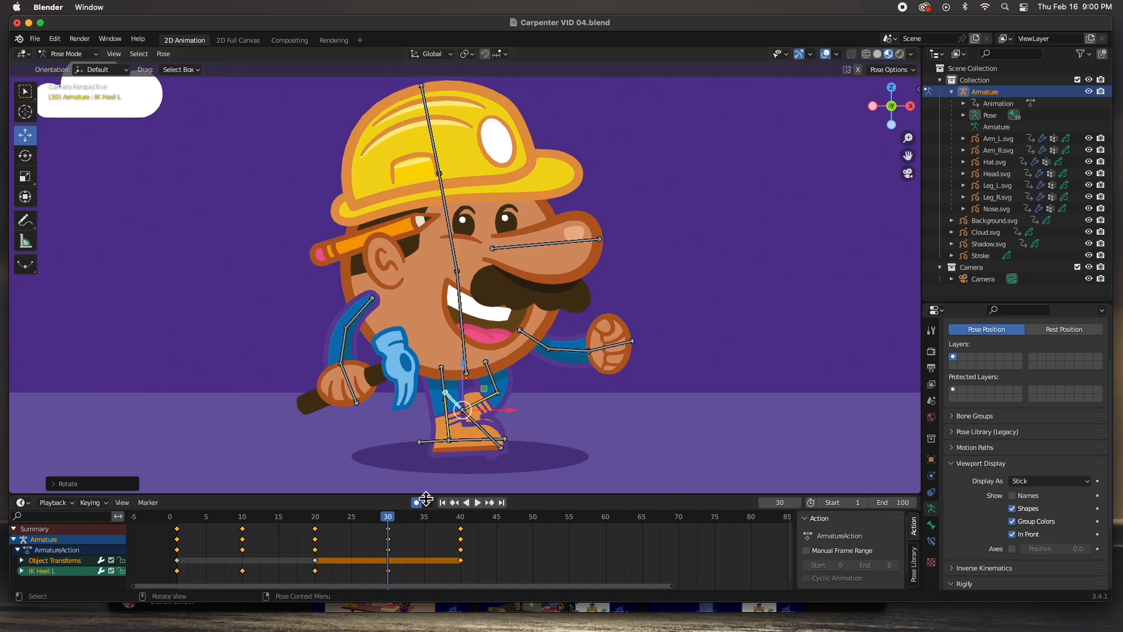
Copy the IK Heel R bone's frame 1 keyframes and paste them at frame 40
key("Up")
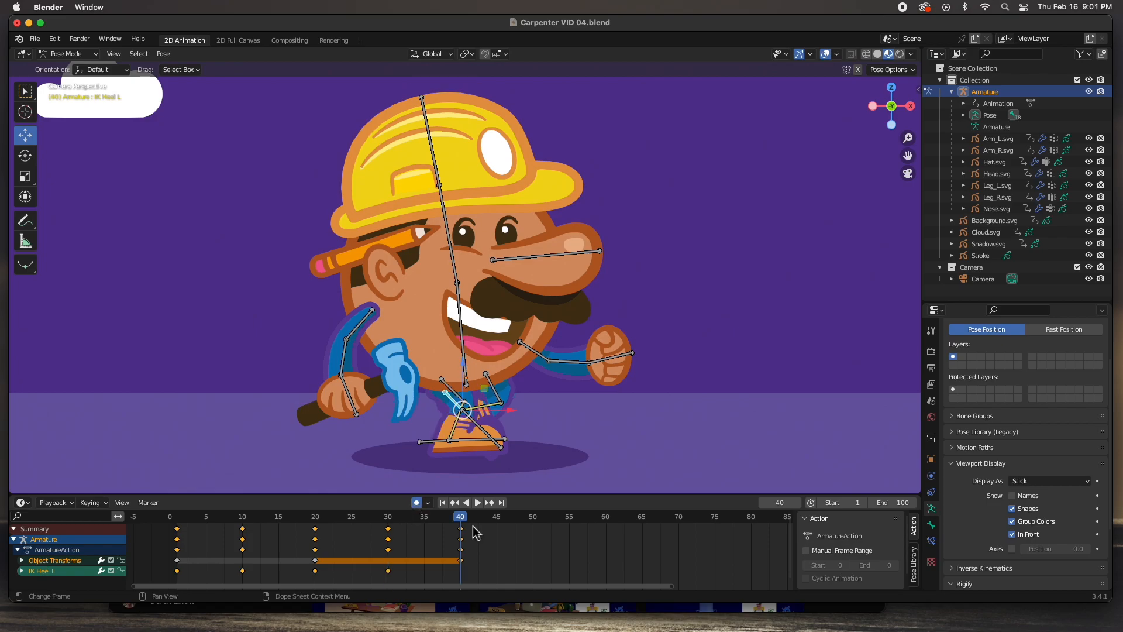
left_click(436, 443)
left_click_drag(193, 582, 157, 530)
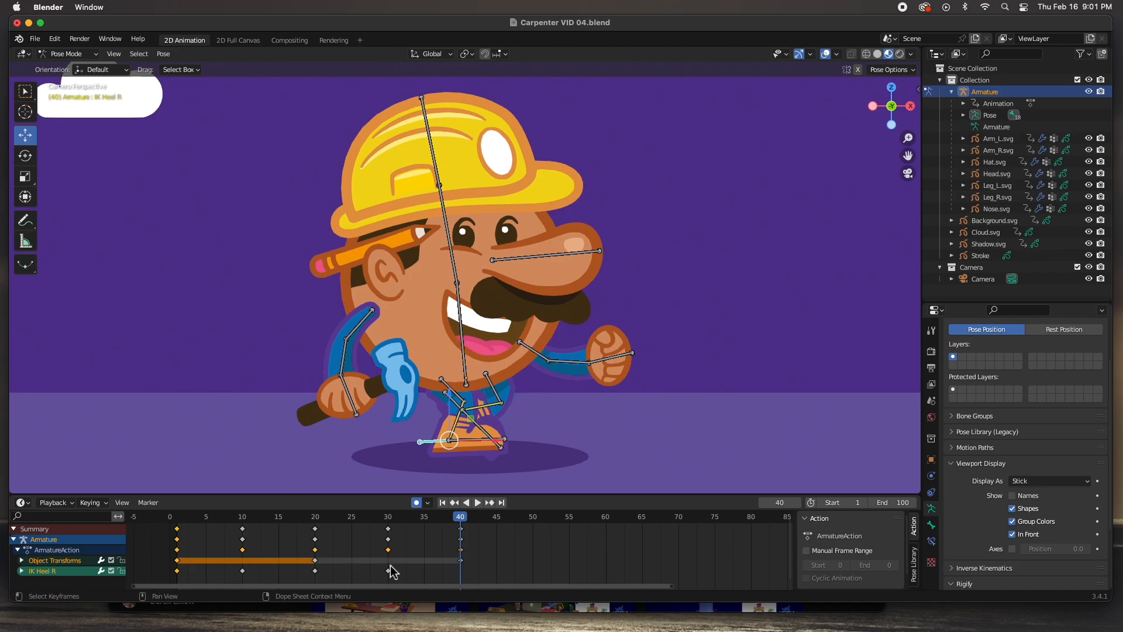
key("space")
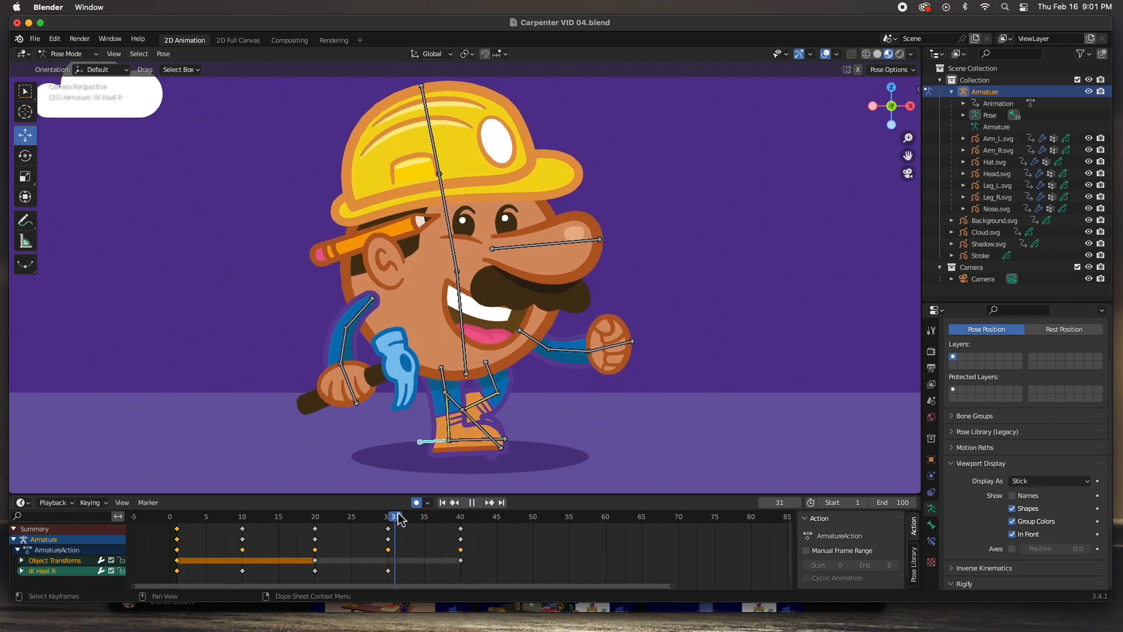
key("space")
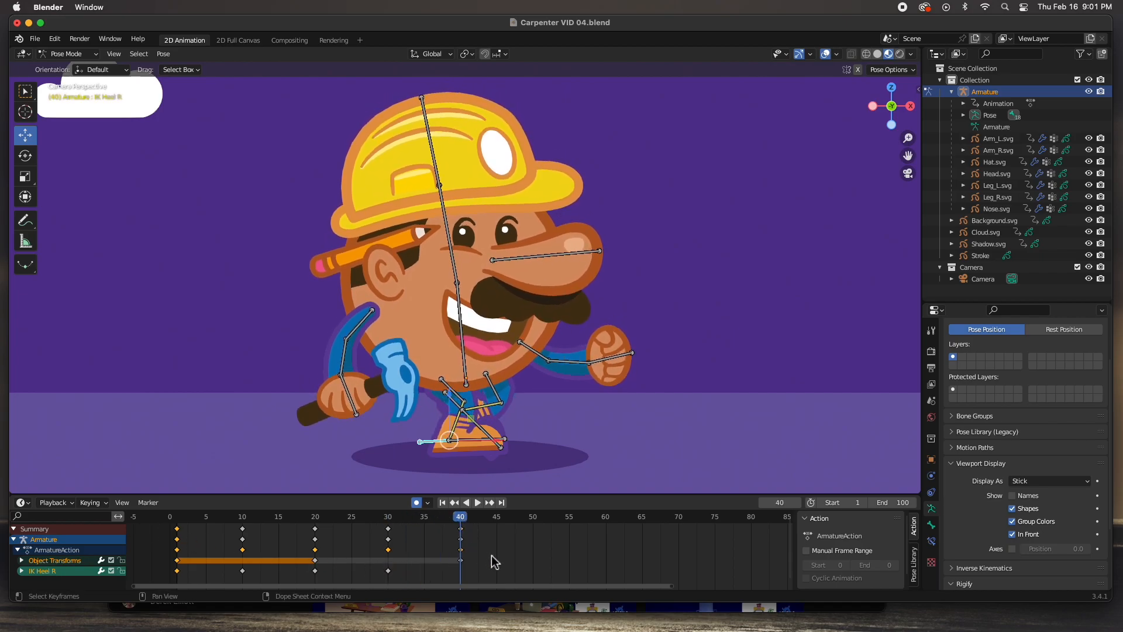
key("ctrl+v")
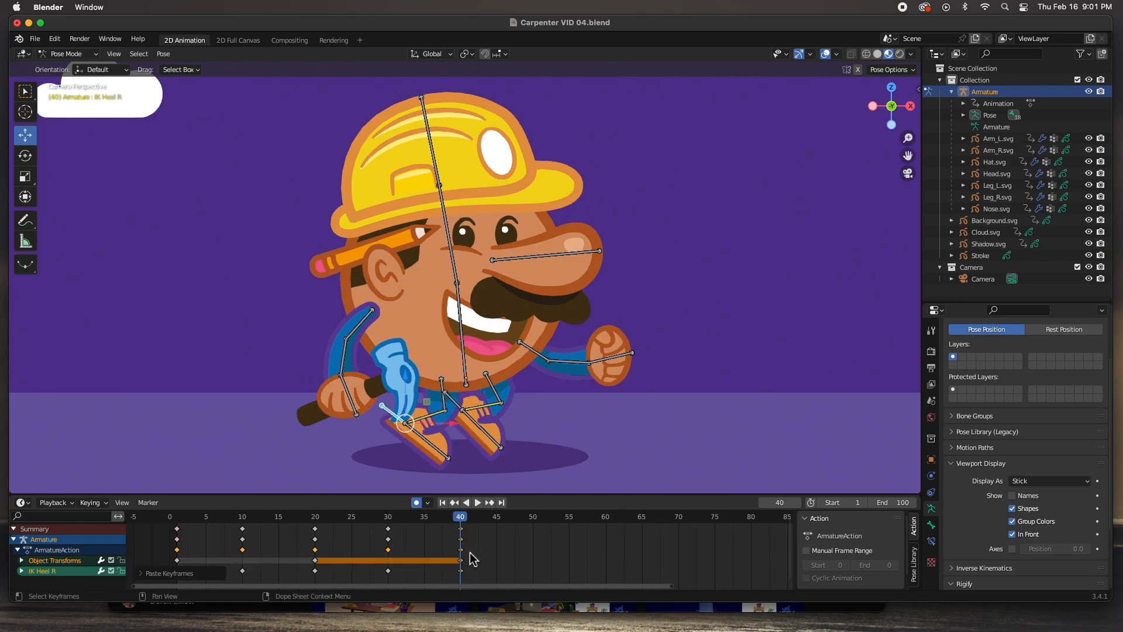
Copy the IK Heel L bone's frame 1 keyframes and paste them at frame 40
left_click(450, 402)
left_click(178, 518)
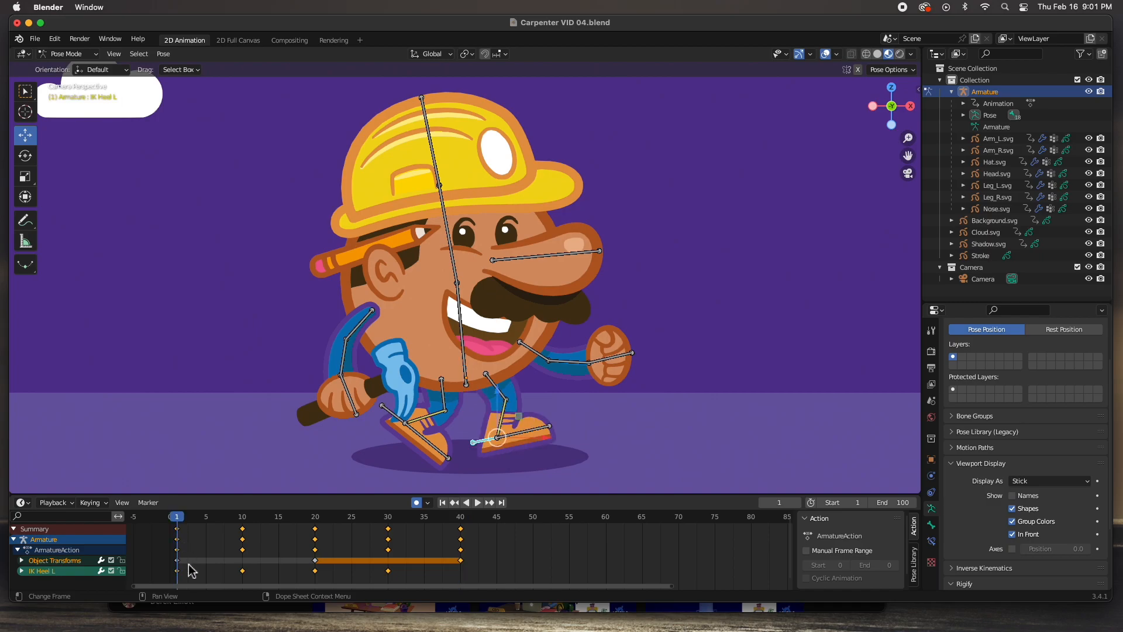
left_click_drag(190, 583, 170, 527)
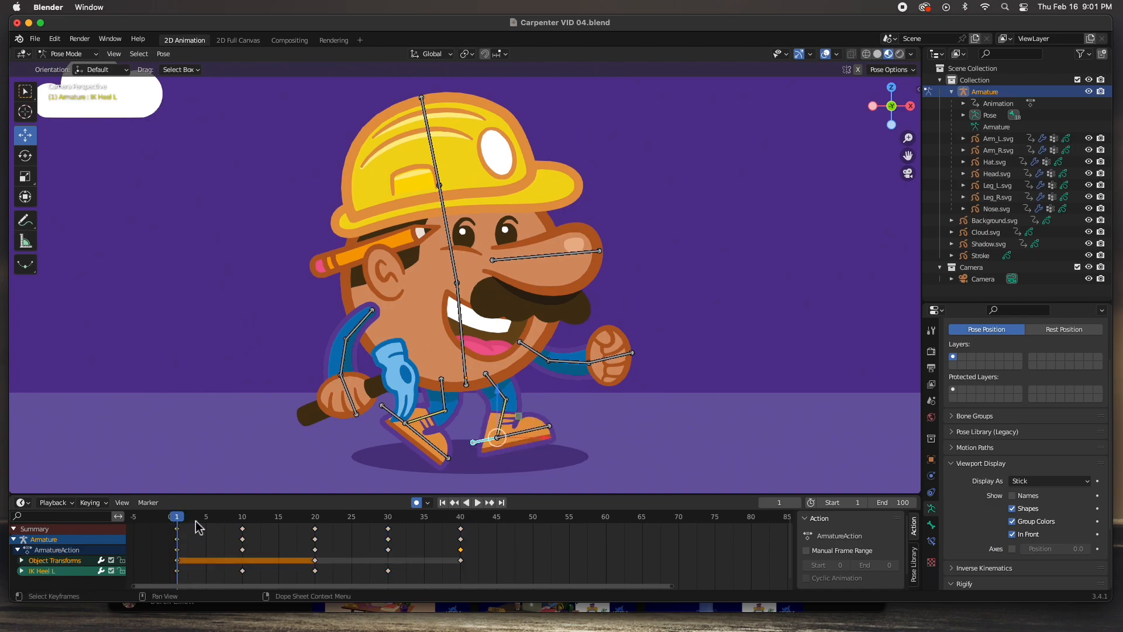
left_click(462, 517)
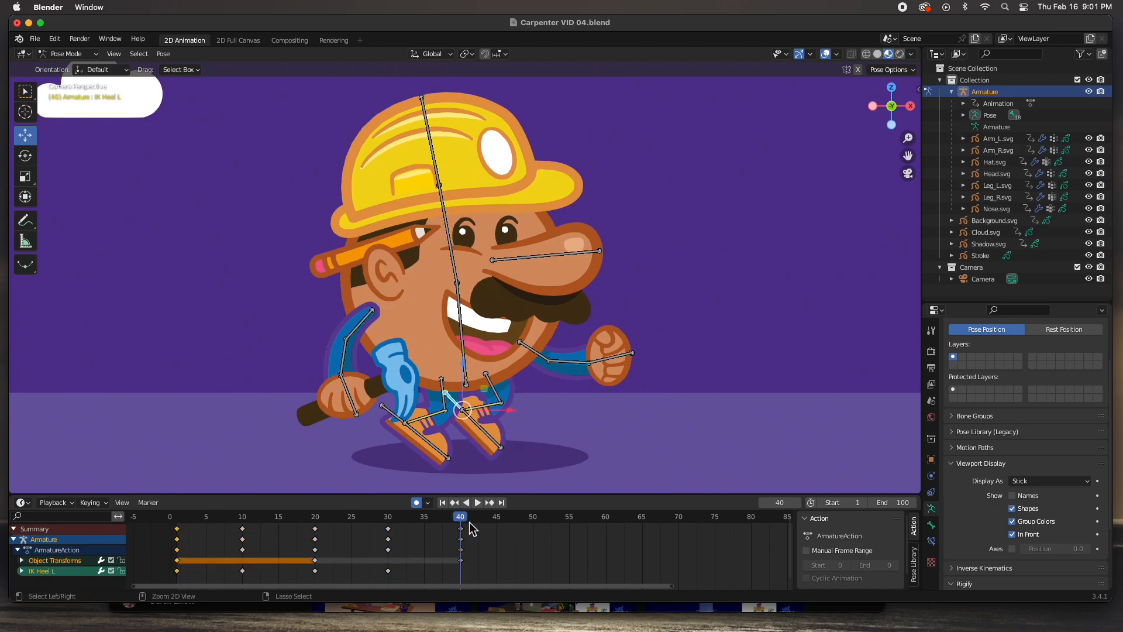
key("ctrl+v")
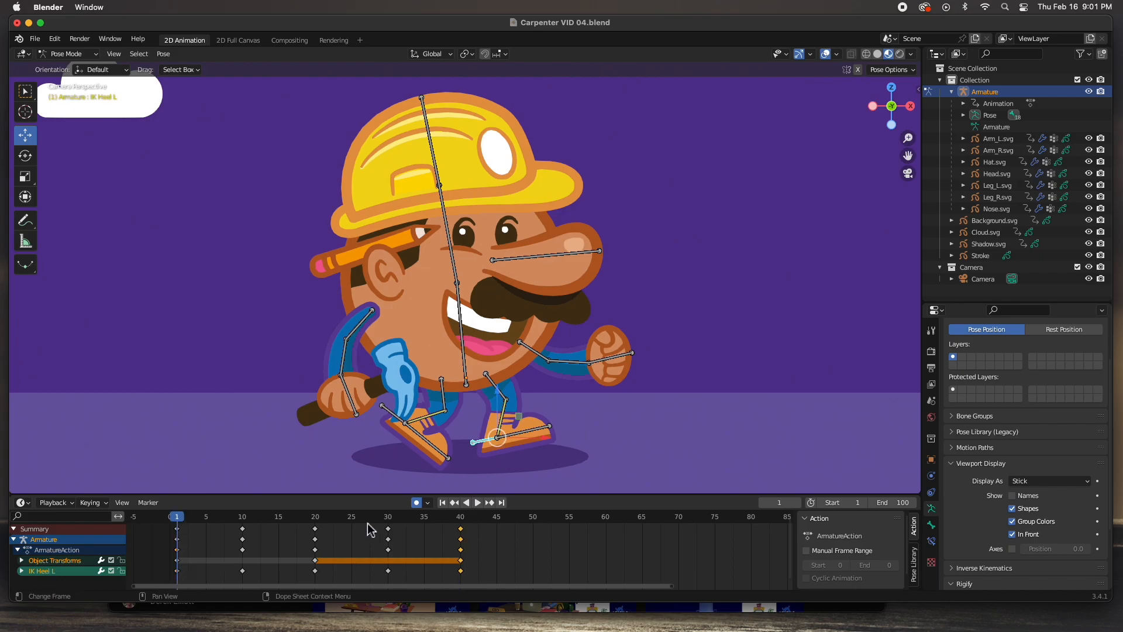
Preview the leg animation and set the playback range's end frame to 39, returning to frame 1
left_click(476, 503)
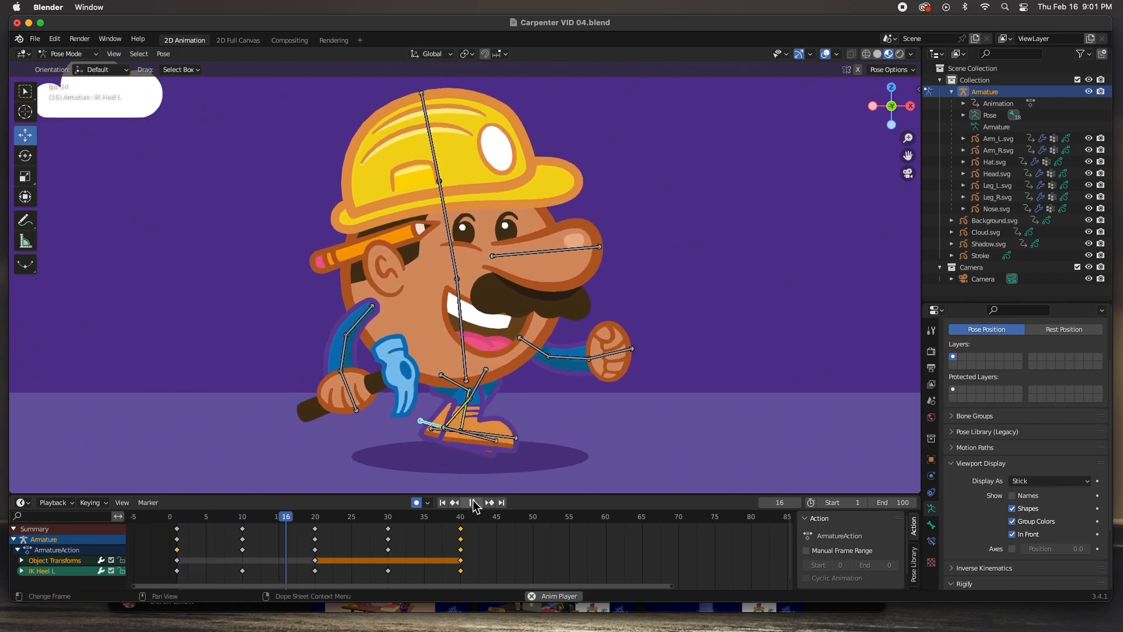
left_click(472, 502)
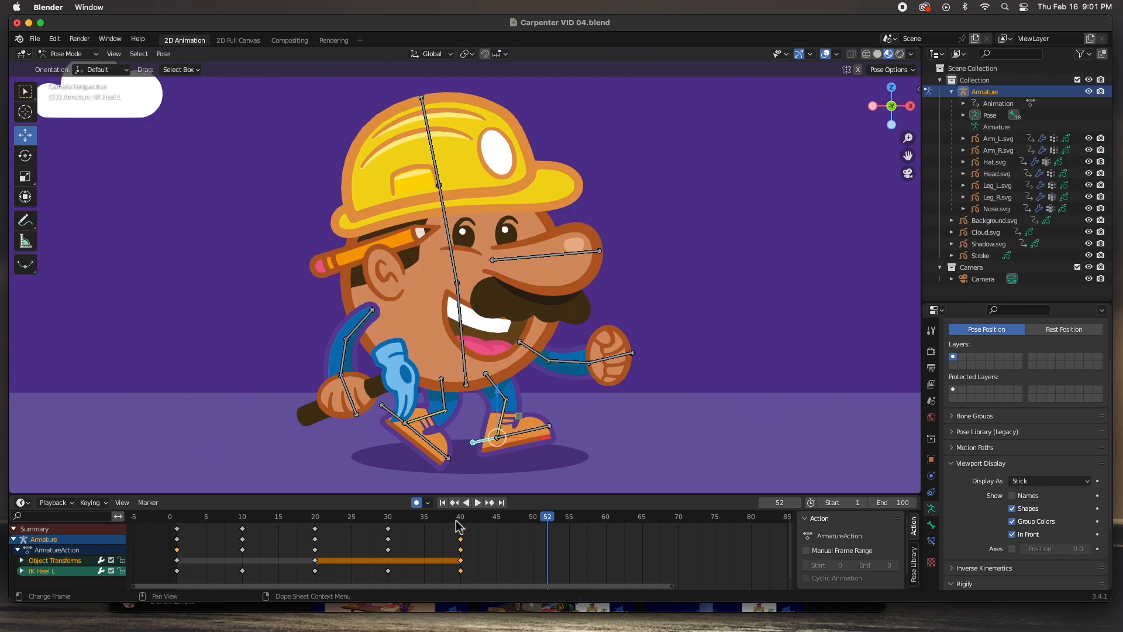
left_click(893, 503)
type("3")
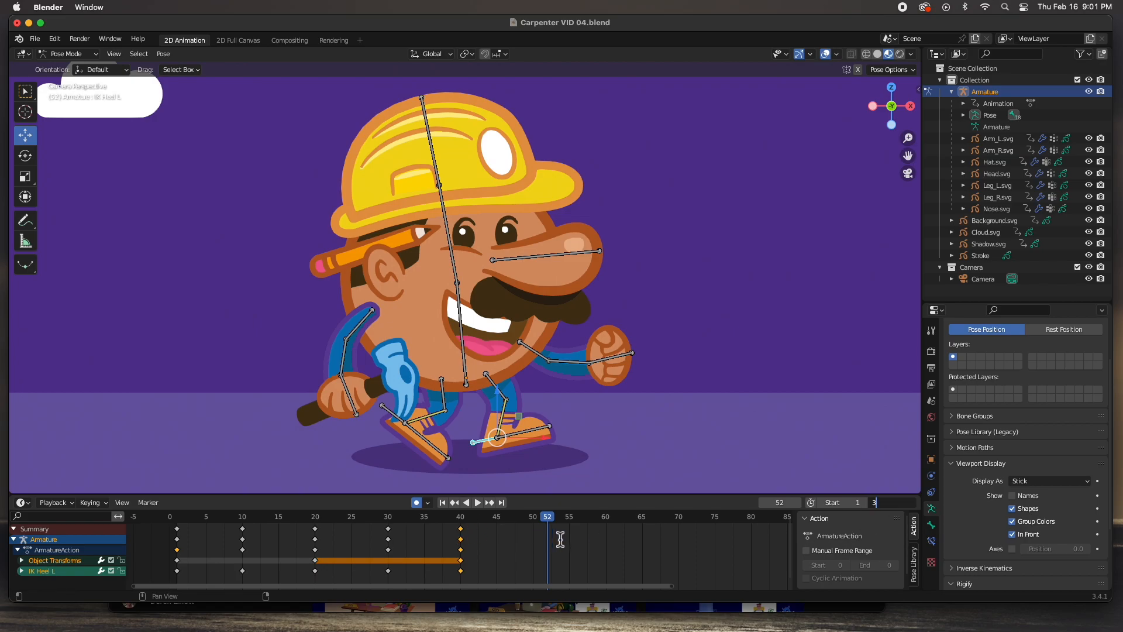
type("9")
key("Return")
left_click(442, 502)
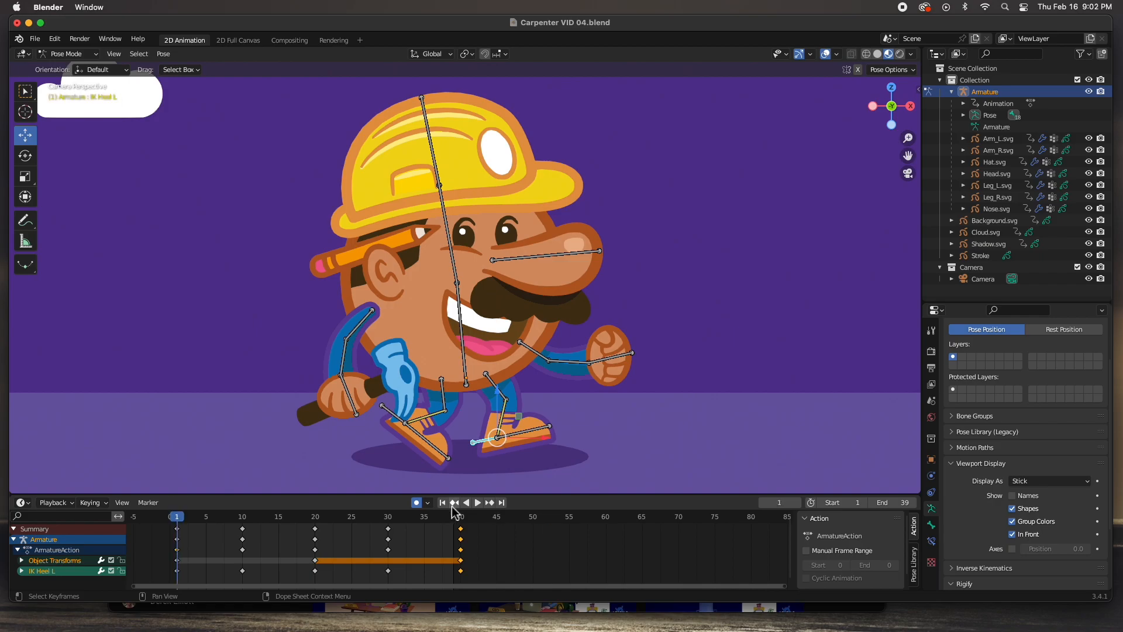
Preview the leg animation of the walk cycle and return to frame 1
left_click(478, 502)
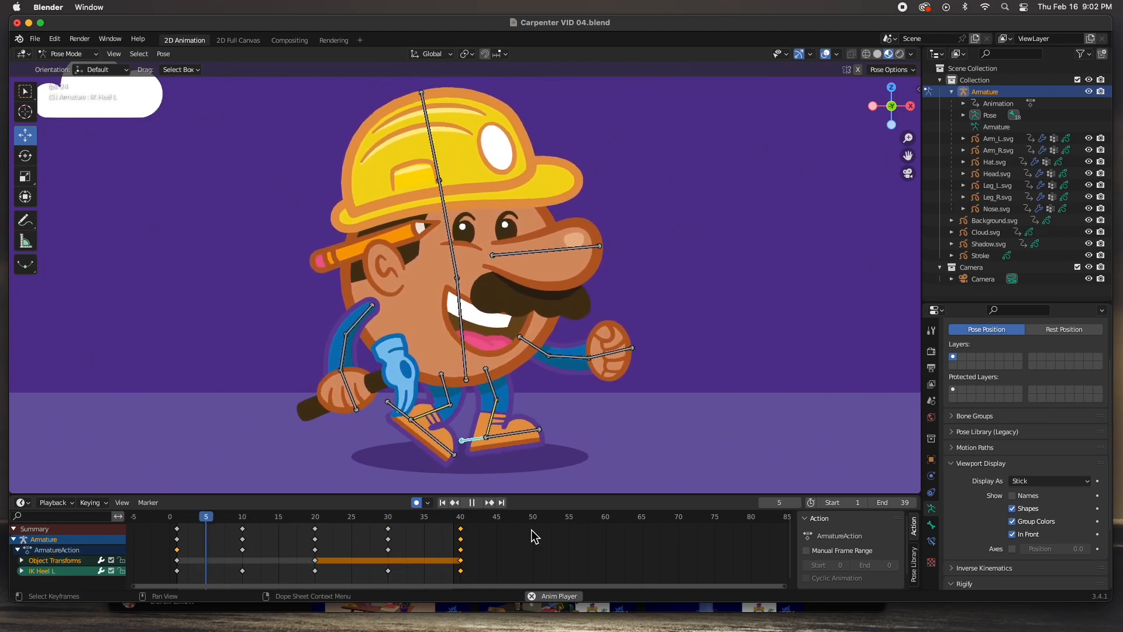
key("space")
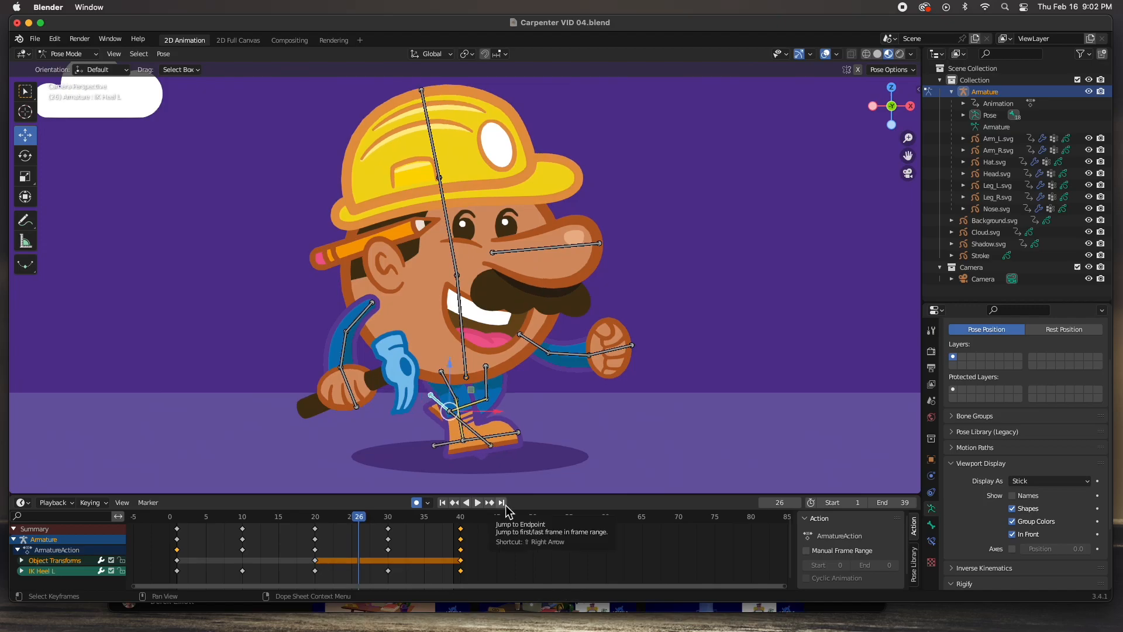
left_click_drag(356, 518, 308, 517)
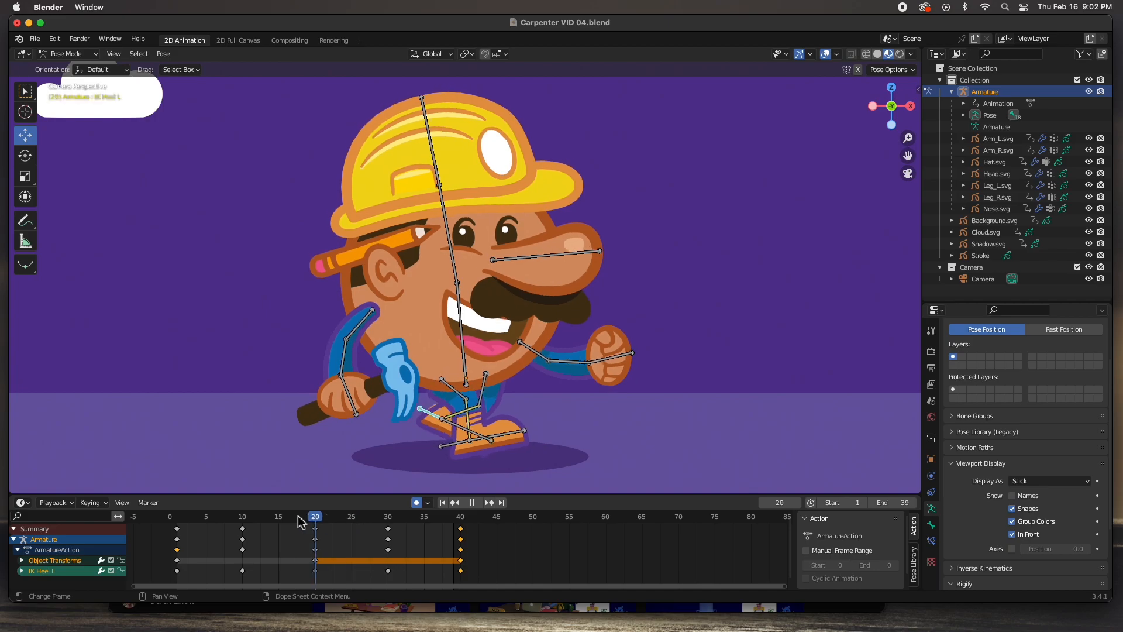
key("shift+Left")
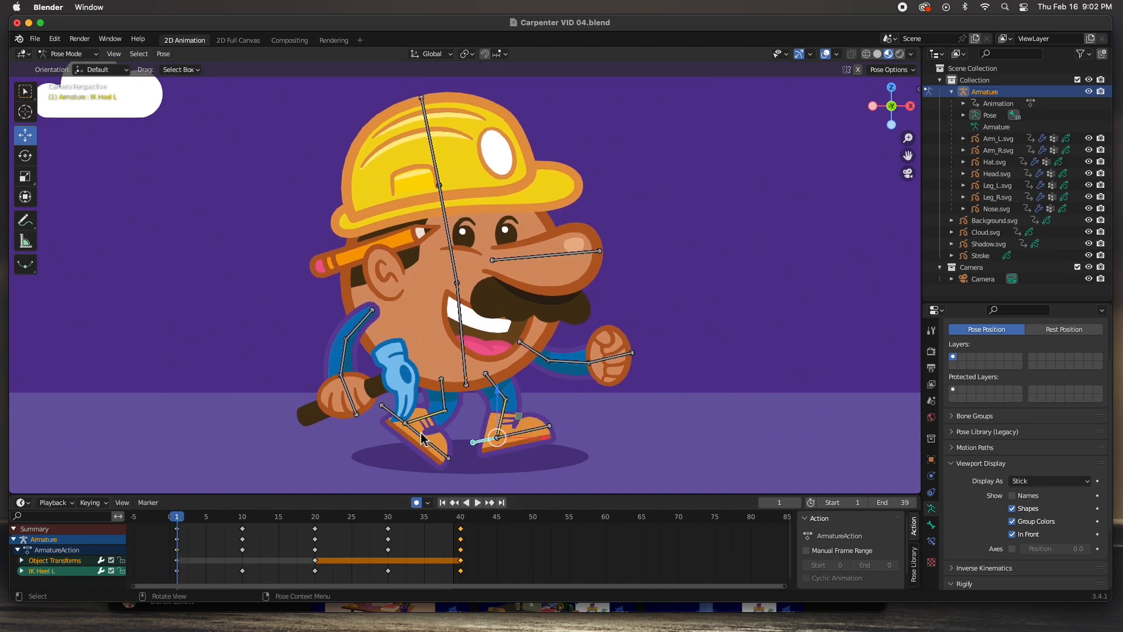
At frame 1, rotate the shoulder R bone forward so the hammer arm swings in front of the body
left_click(360, 327)
key("r")
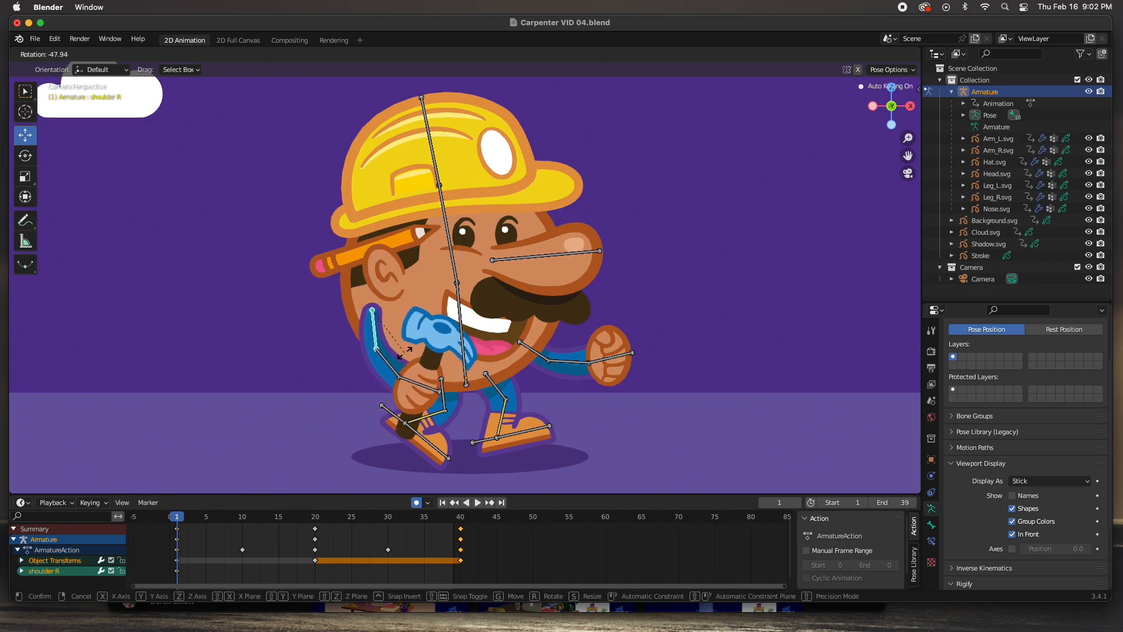
left_click(403, 354)
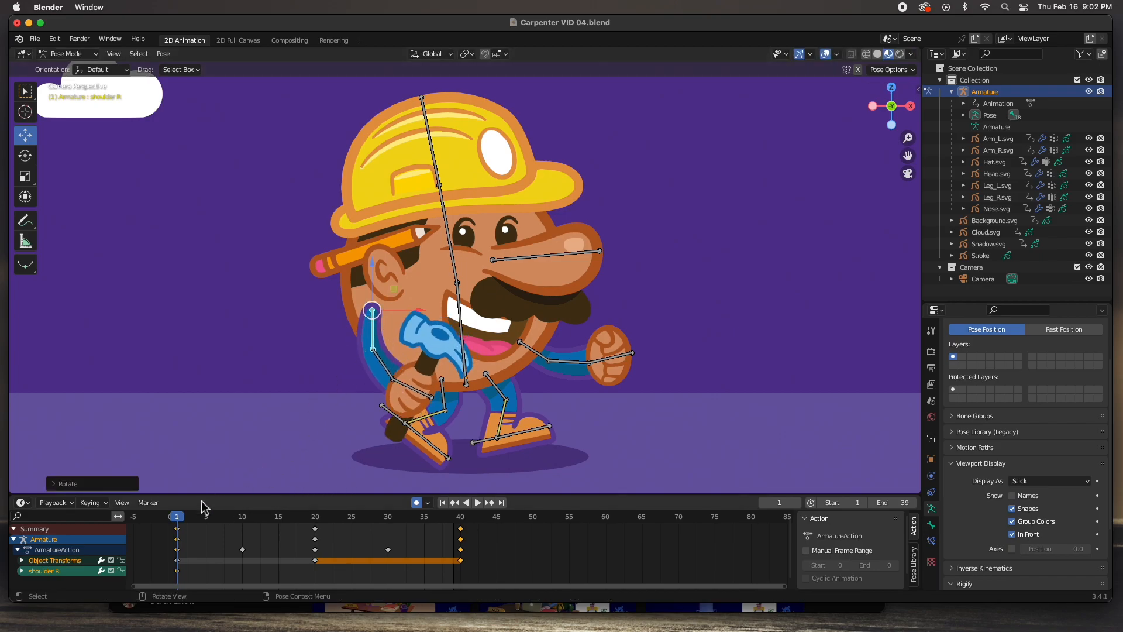
At frame 10, rotate the shoulder R bone about 25° backward
left_click(178, 520)
left_click_drag(178, 519, 242, 519)
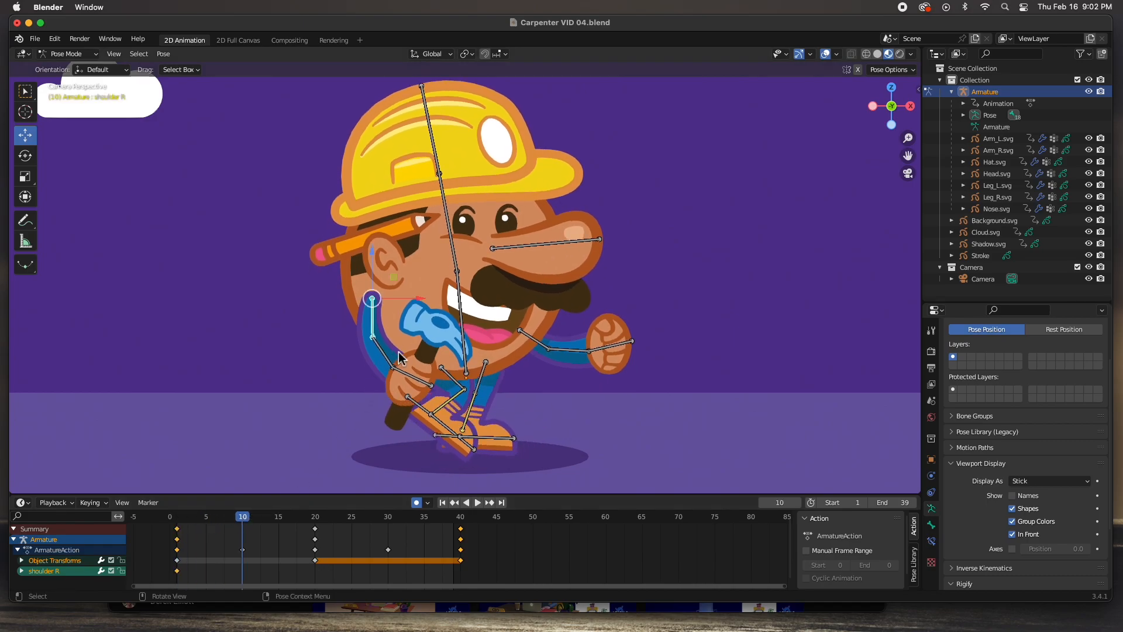
key("r")
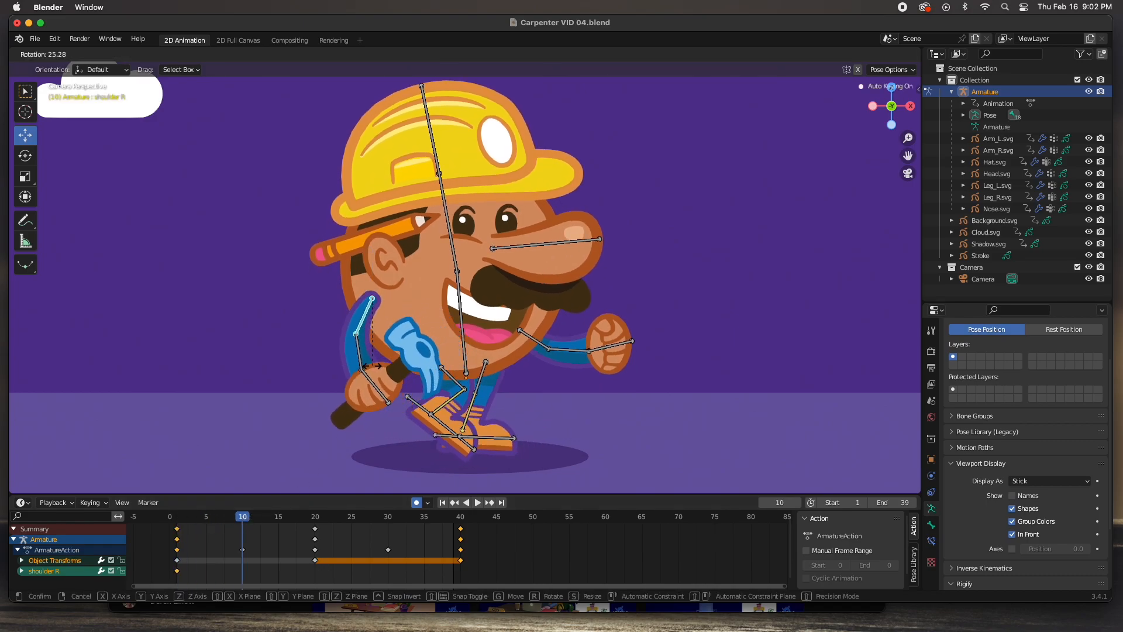
left_click(372, 365)
At frame 20, rotate the shoulder R bone further backward so the hammer arm swings out behind the body
left_click_drag(242, 520, 315, 519)
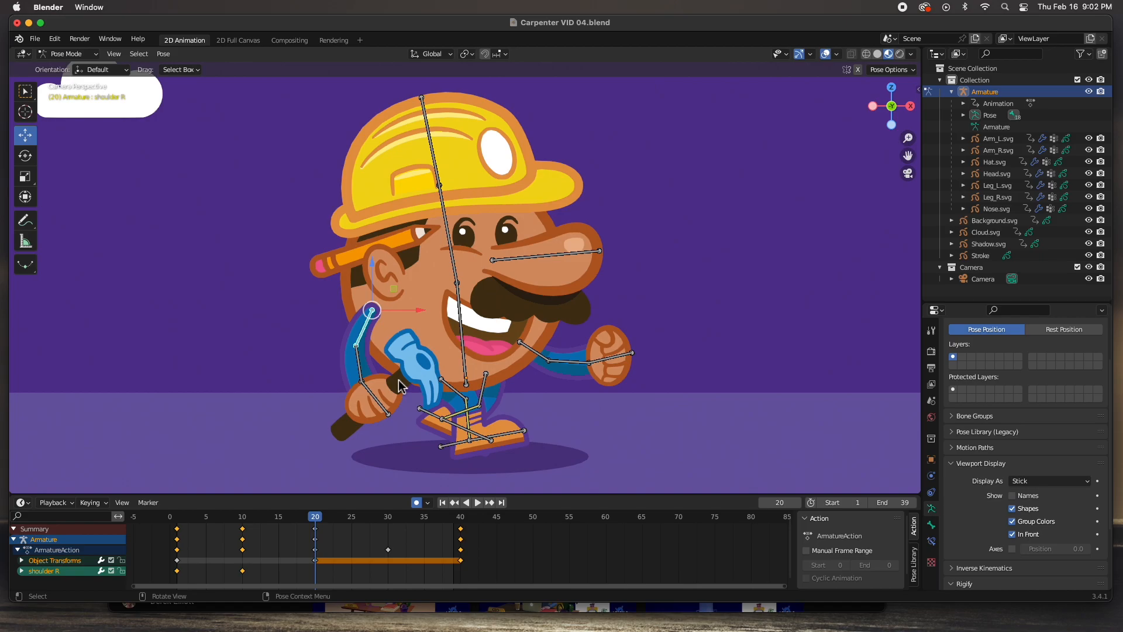
key("r")
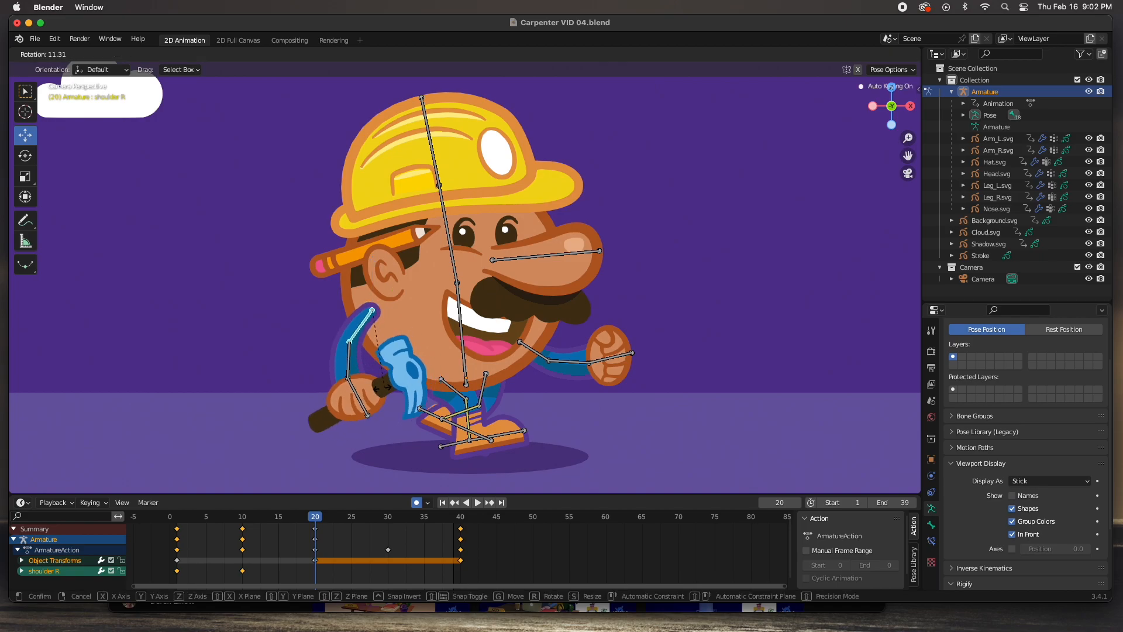
left_click(338, 386)
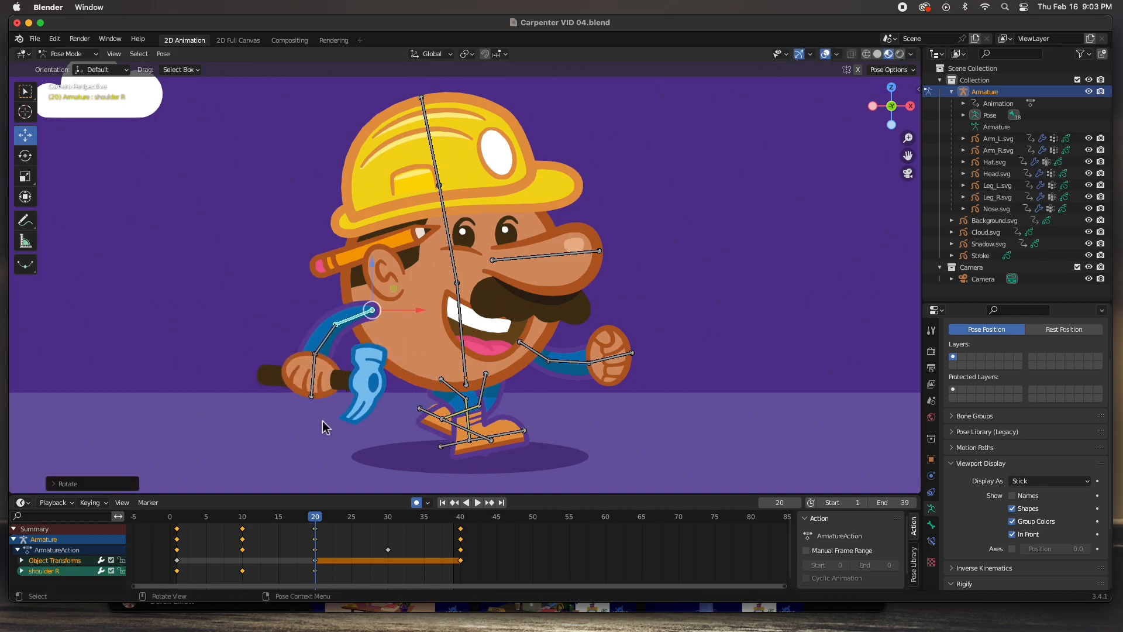
At frame 30, rotate the shoulder R bone forward again, close to its frame 10 pose
left_click_drag(315, 520, 389, 520)
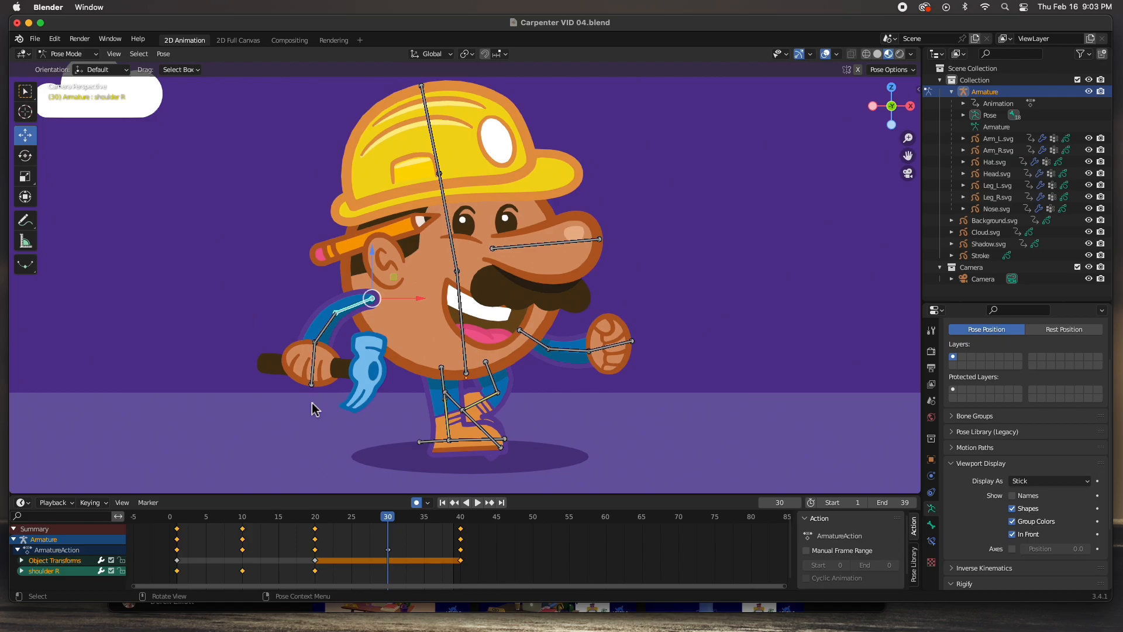
key("r")
left_click(390, 418)
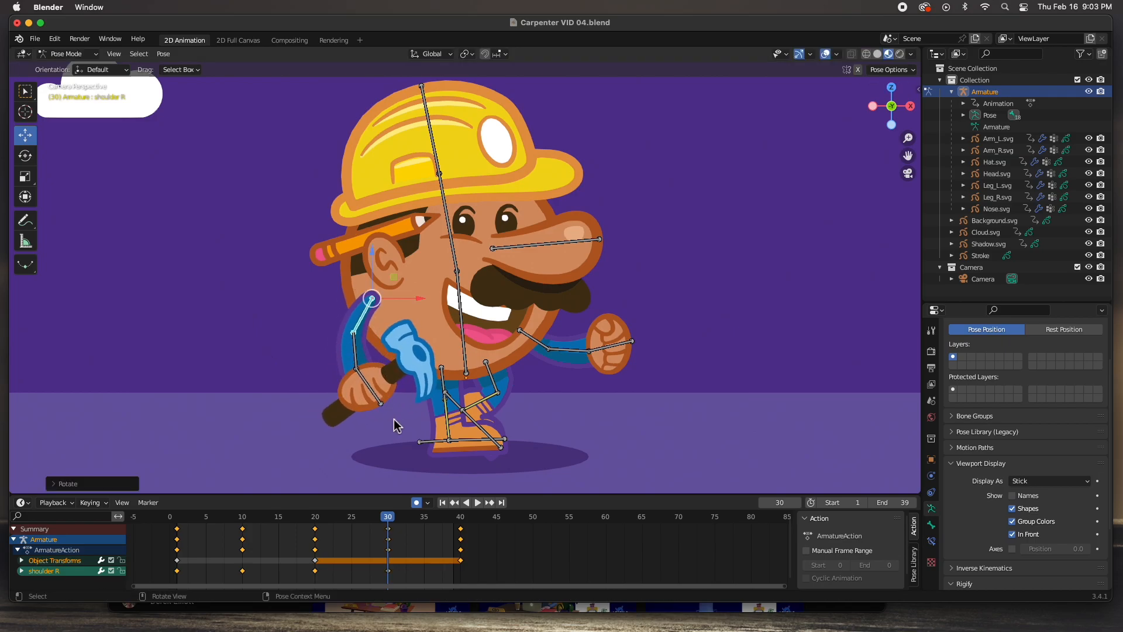
Copy the shoulder R bone's frame 1 keyframes, paste them at frame 40, and preview the arm swing
key("space")
left_click_drag(434, 518, 459, 518)
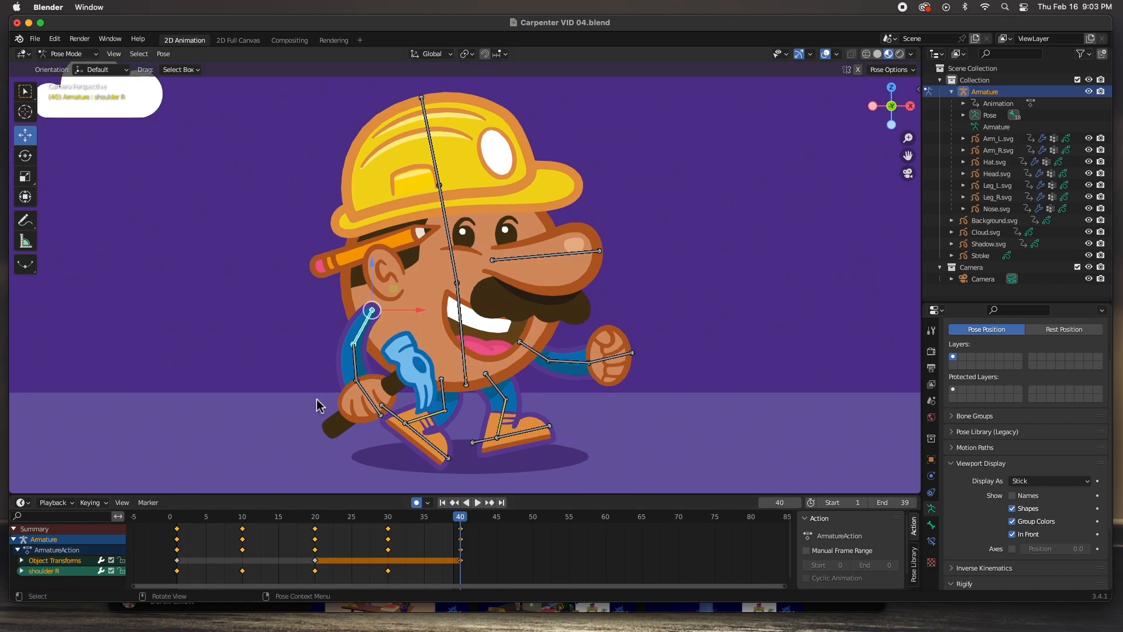
key("r")
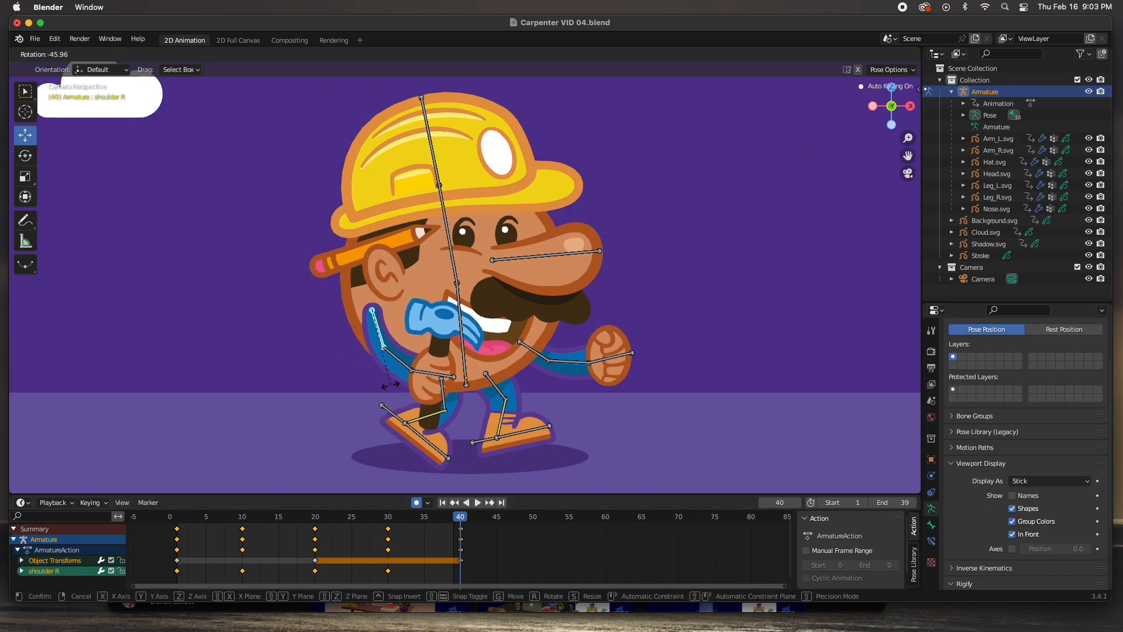
left_click(391, 391)
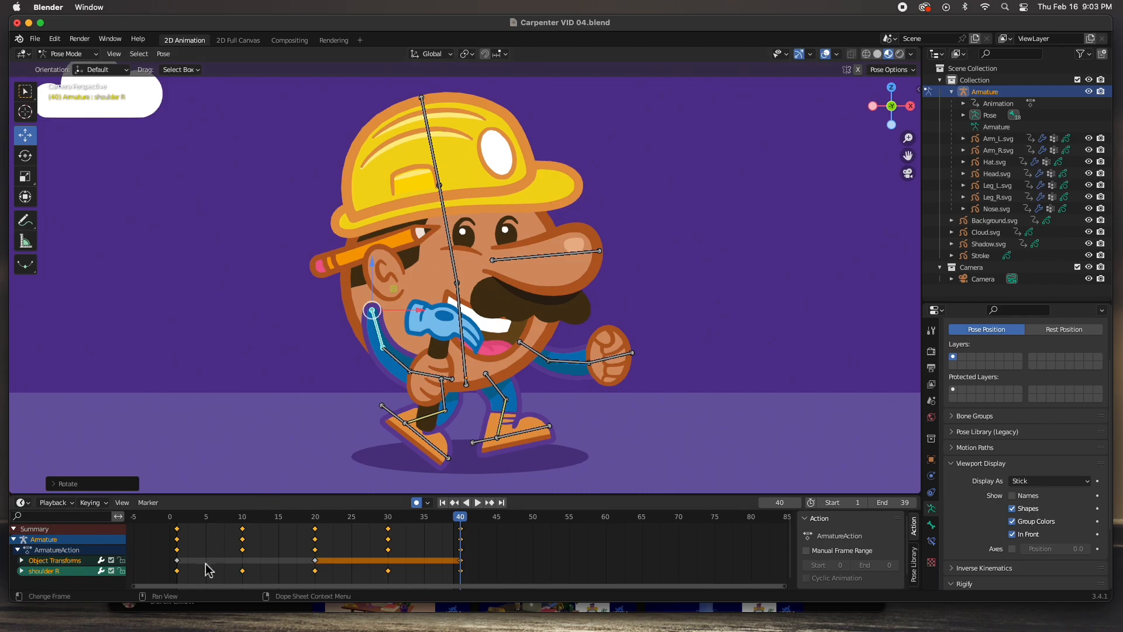
left_click_drag(199, 585, 166, 527)
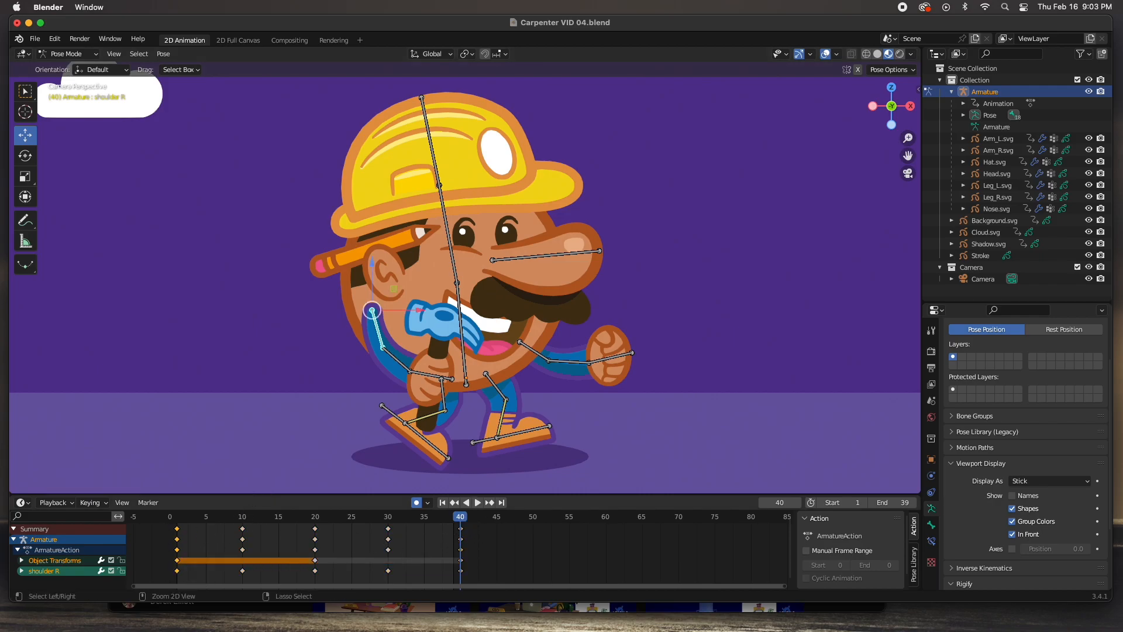
key("ctrl+v")
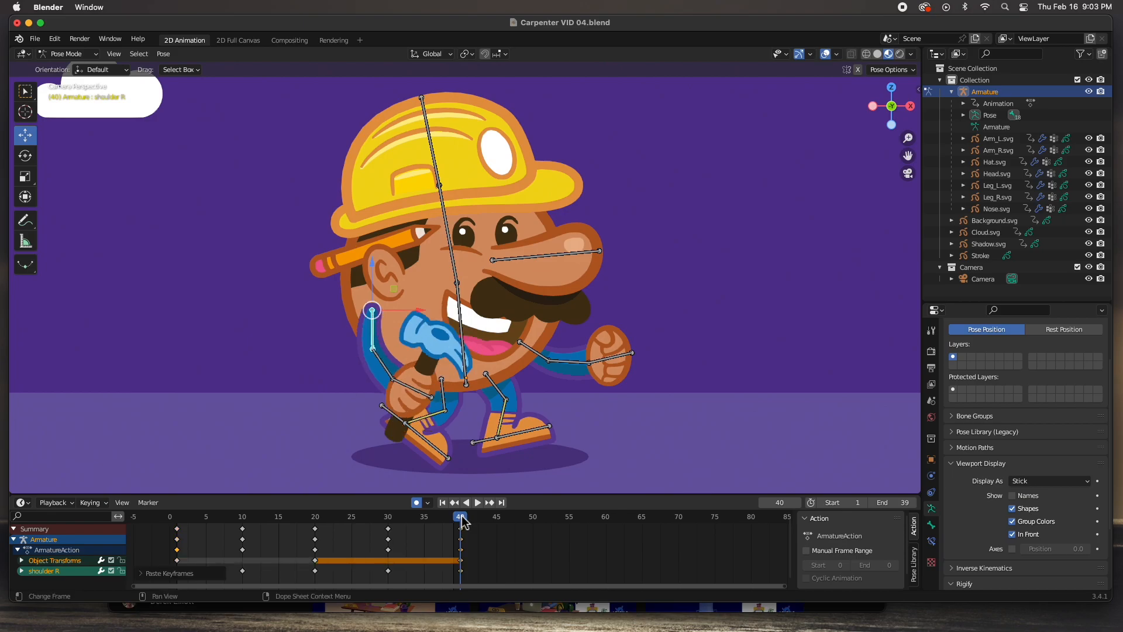
left_click(477, 502)
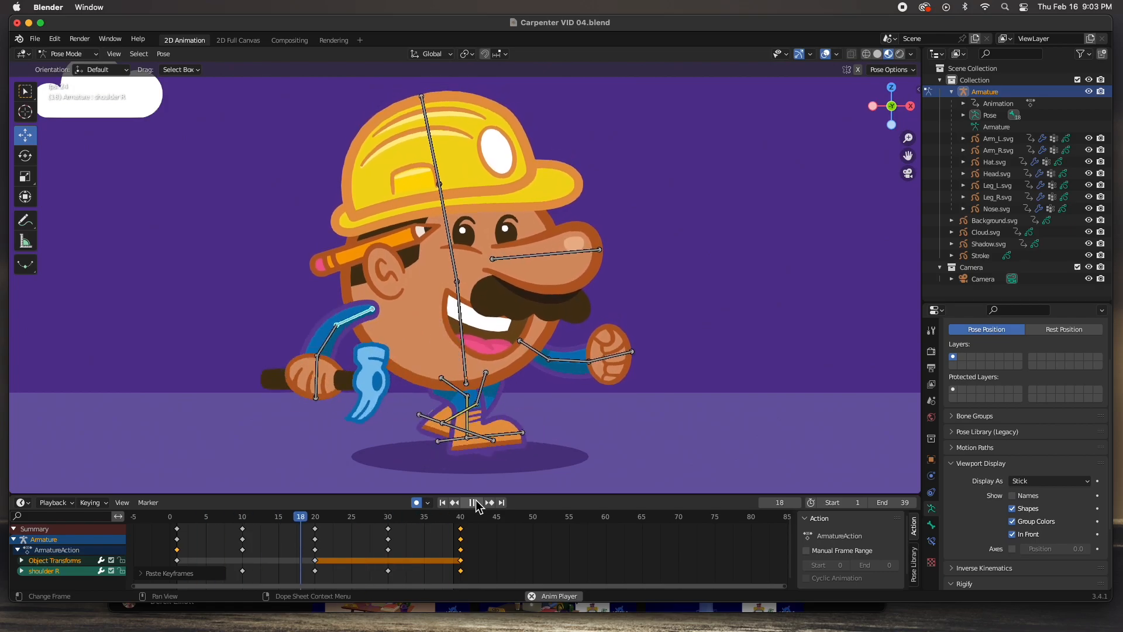
left_click(473, 502)
At frame 1, rotate the Elbow R bone upward so the forearm bends and lifts the hammer
left_click(366, 357)
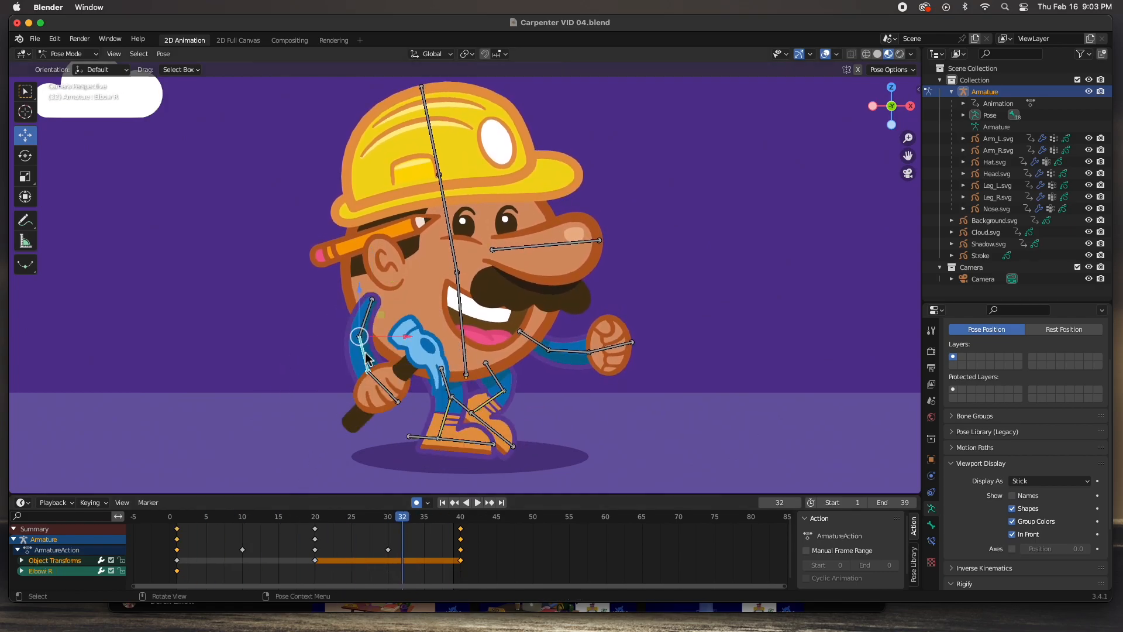
left_click_drag(221, 517, 177, 517)
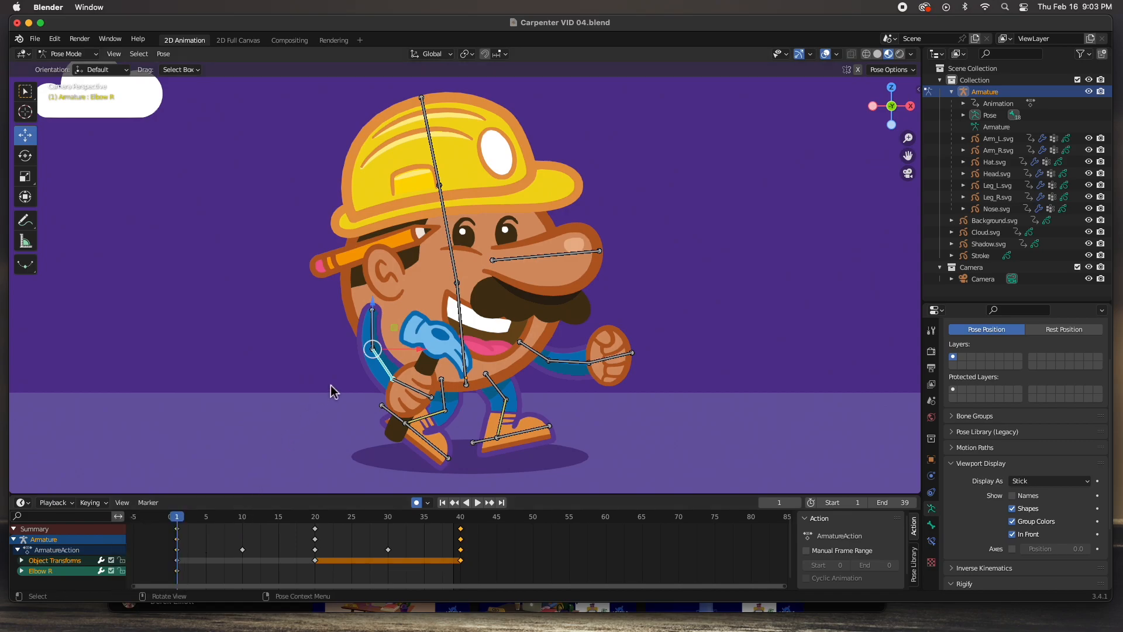
key("r")
left_click(364, 377)
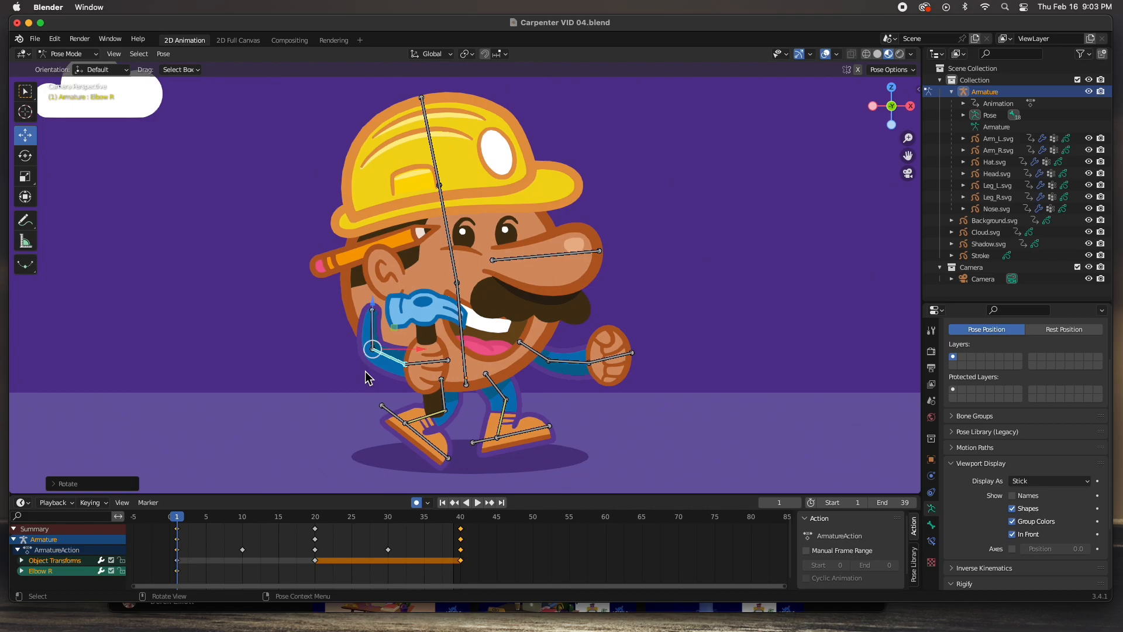
At frame 10, rotate the Elbow R bone slightly backward to lower the forearm and hammer
left_click_drag(189, 523, 243, 521)
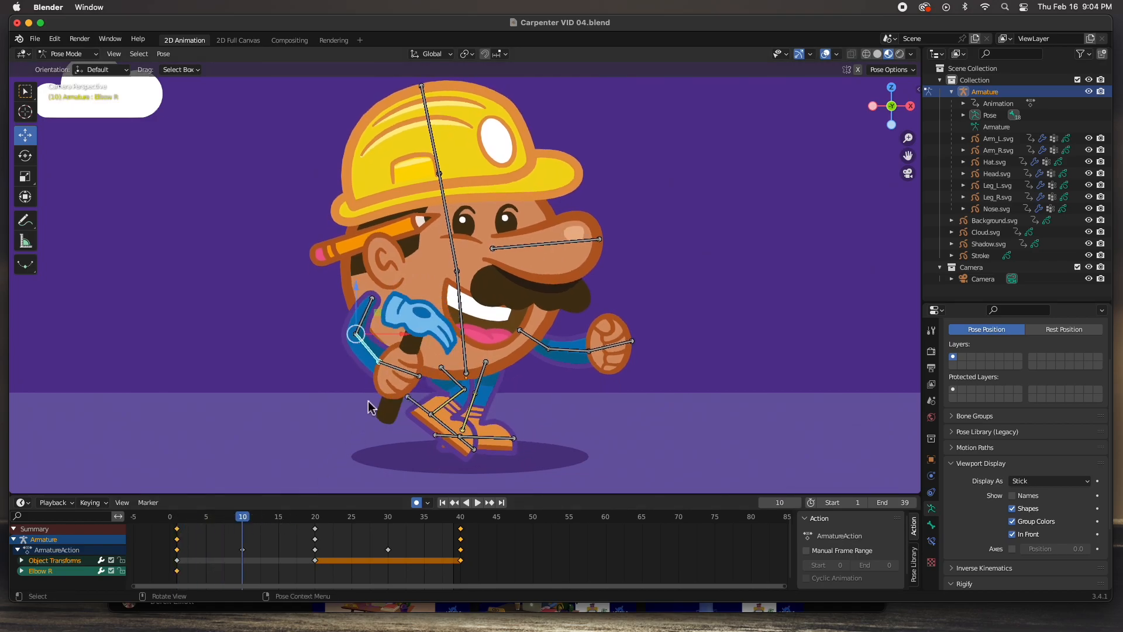
key("r")
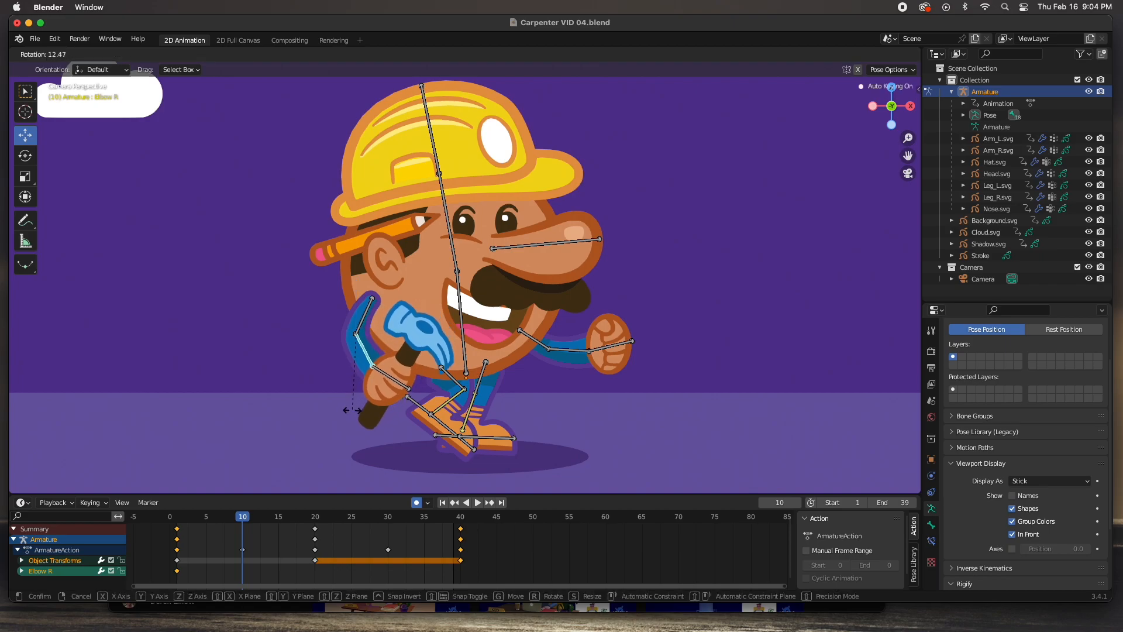
left_click(343, 412)
At frame 20, rotate the Elbow R bone further backward with the hammer arm behind the body
left_click(314, 518)
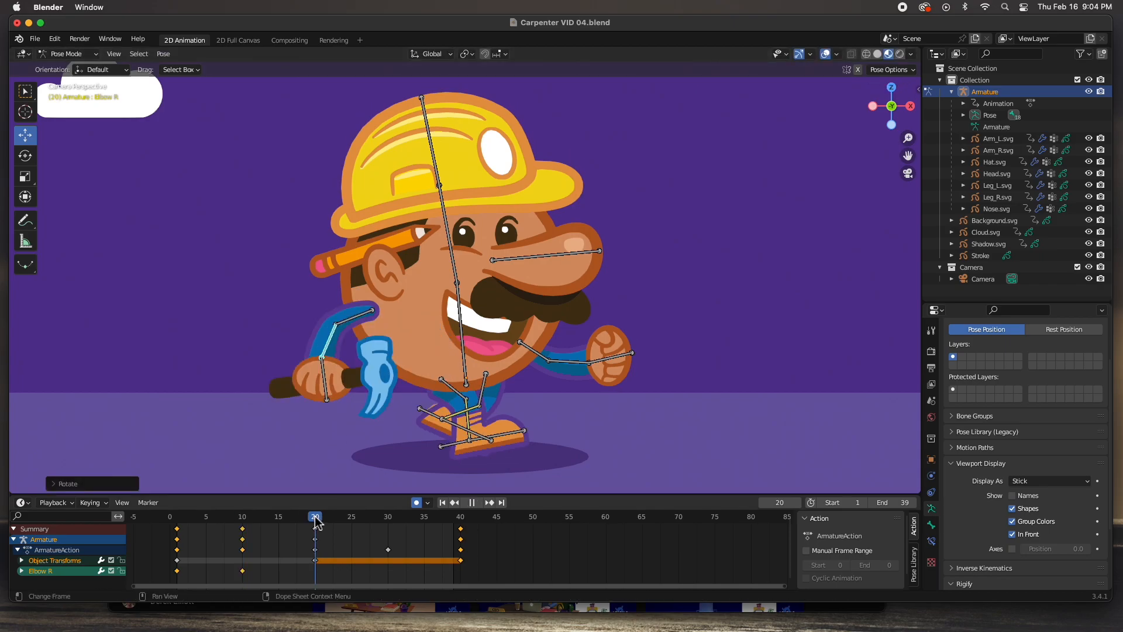
key("r")
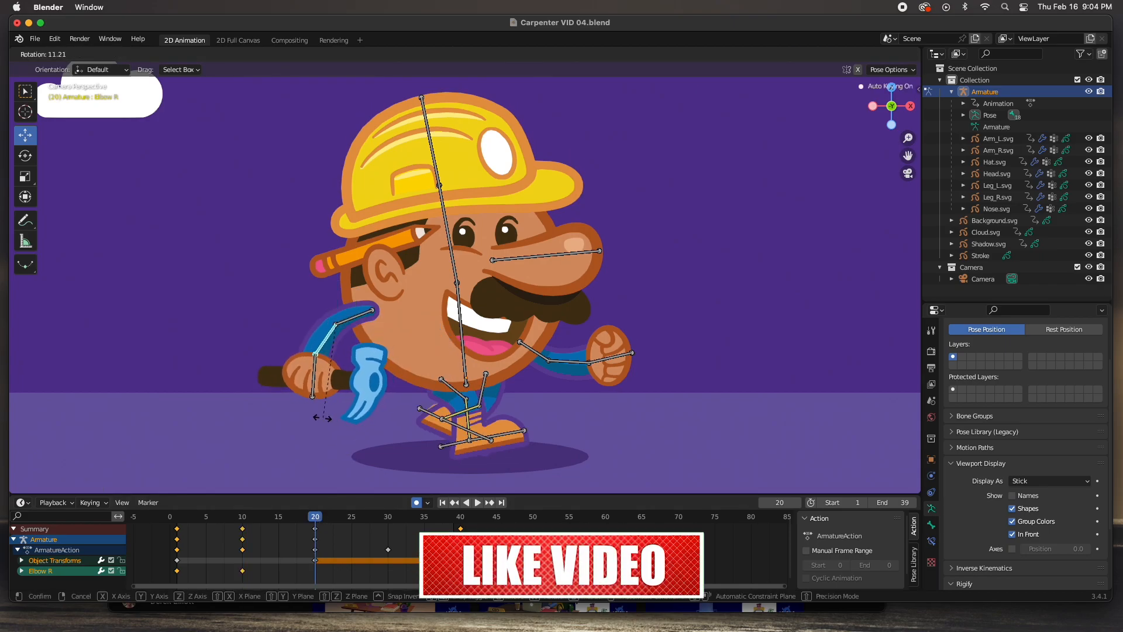
left_click(331, 466)
Copy the Elbow R bone's frame 10 keyframes and paste them at frame 30
left_click_drag(319, 519, 388, 519)
left_click_drag(265, 581, 236, 528)
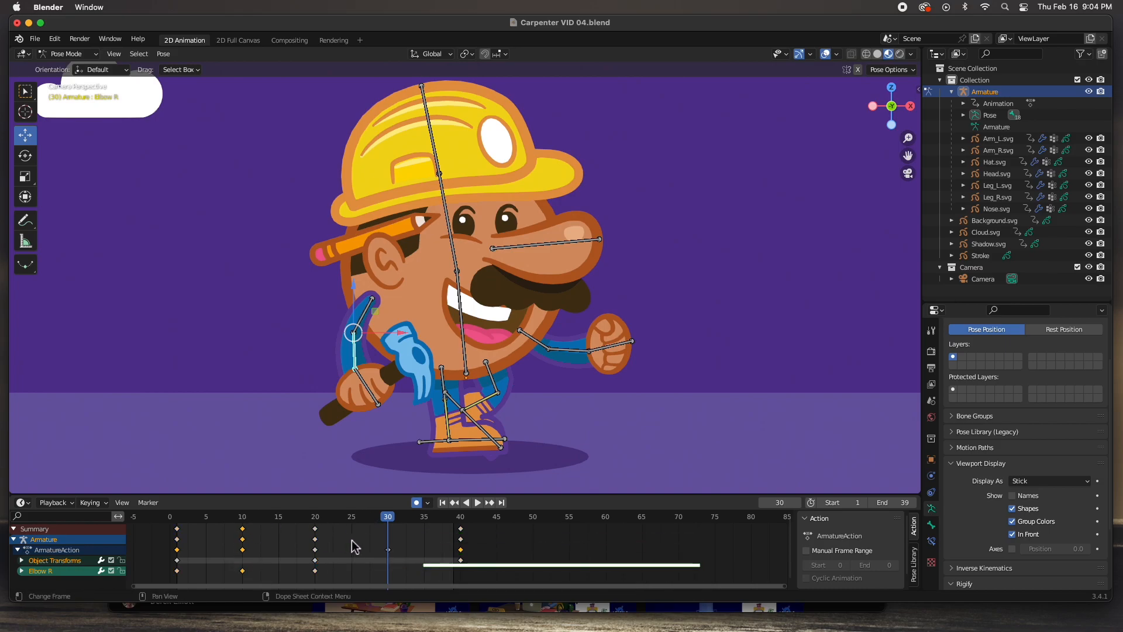
key("ctrl+v")
Copy the Elbow R bone's frame 1 keyframes to frame 40, preview the elbow motion, and return to frame 1
left_click_drag(391, 517, 460, 517)
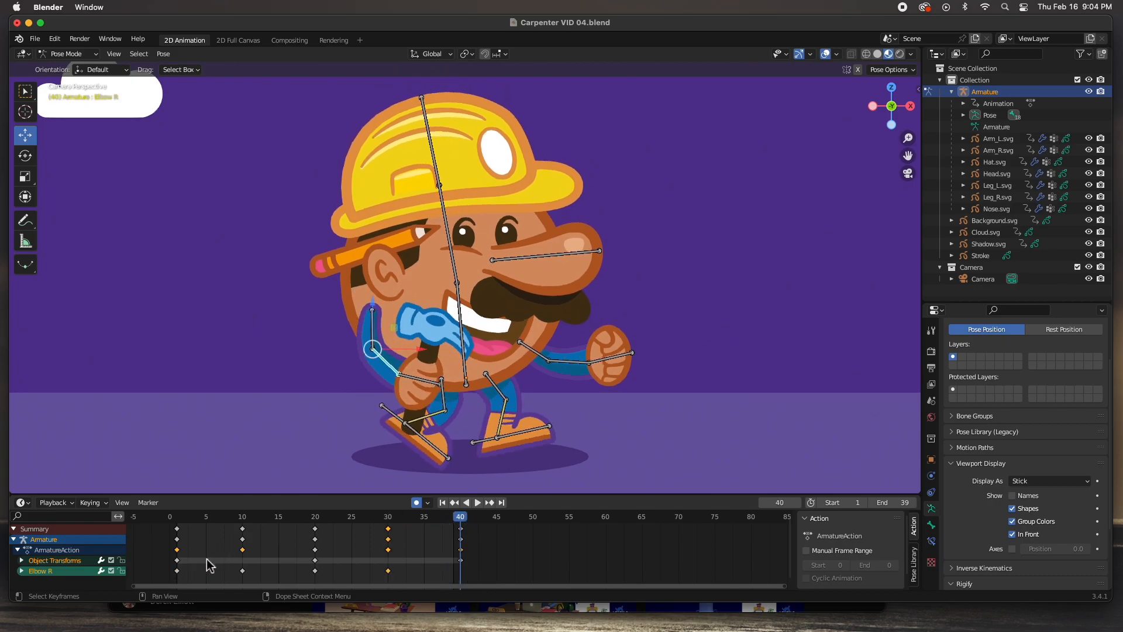
left_click_drag(199, 578, 169, 535)
key("ctrl+c")
key("ctrl+v")
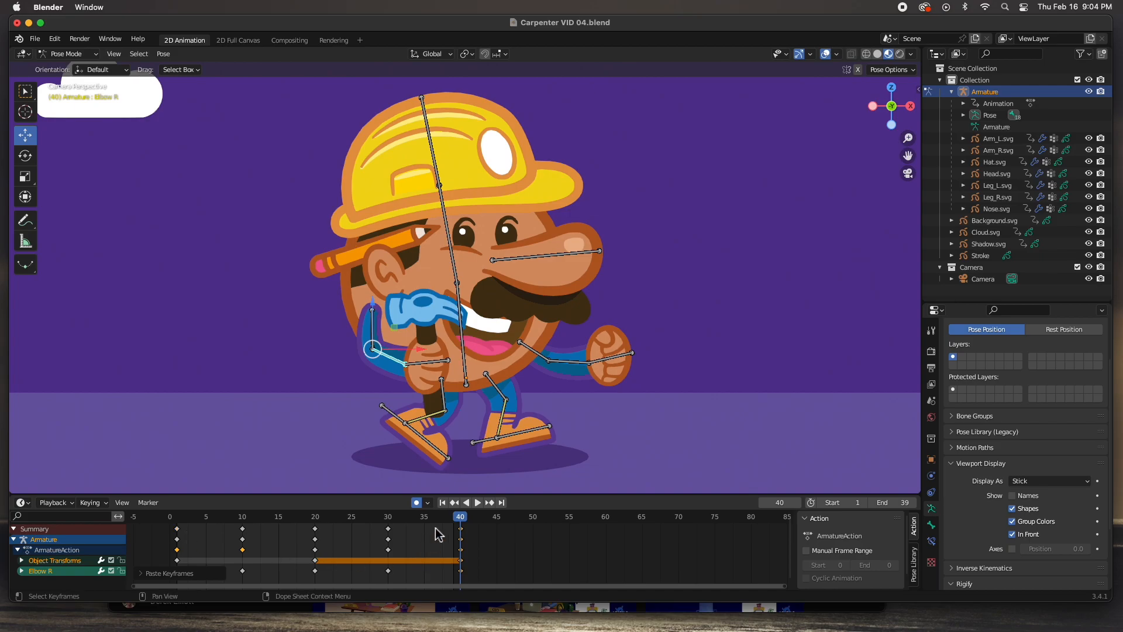
left_click(478, 502)
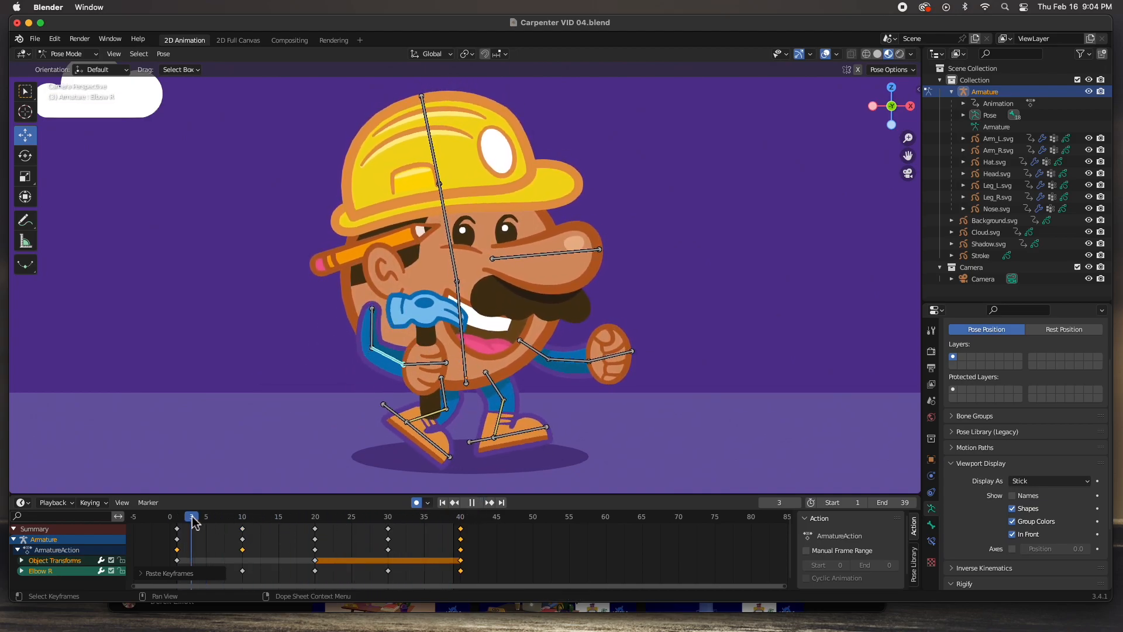
key("Escape")
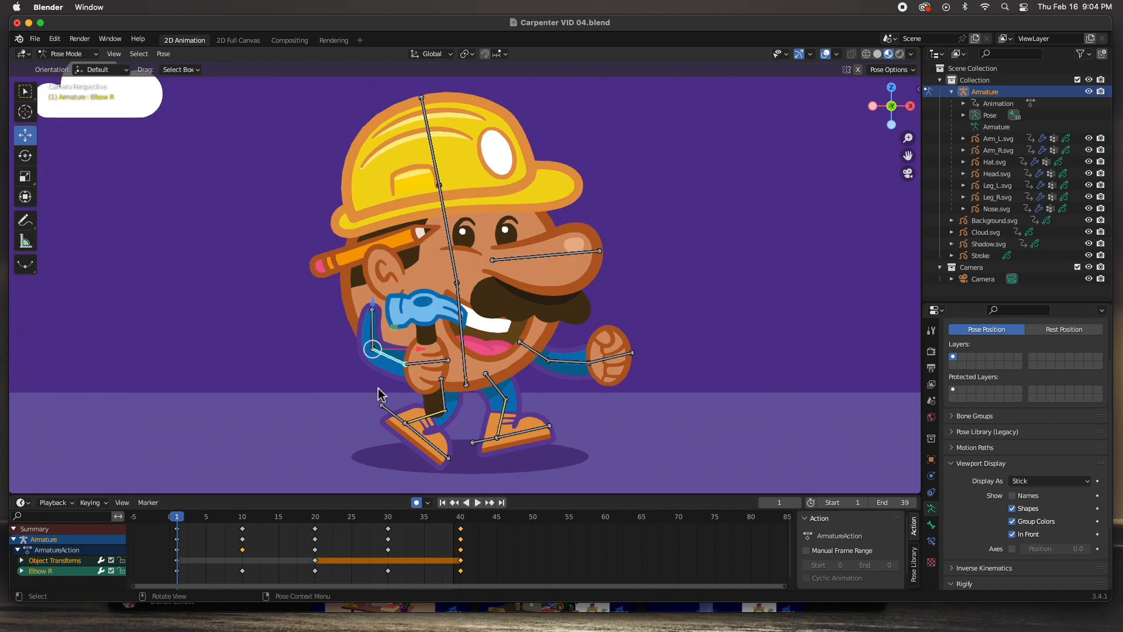
Rotate the Elbow R bone further upward at frame 1 and copy its updated keyframes to frame 40
key("r")
left_click(386, 391)
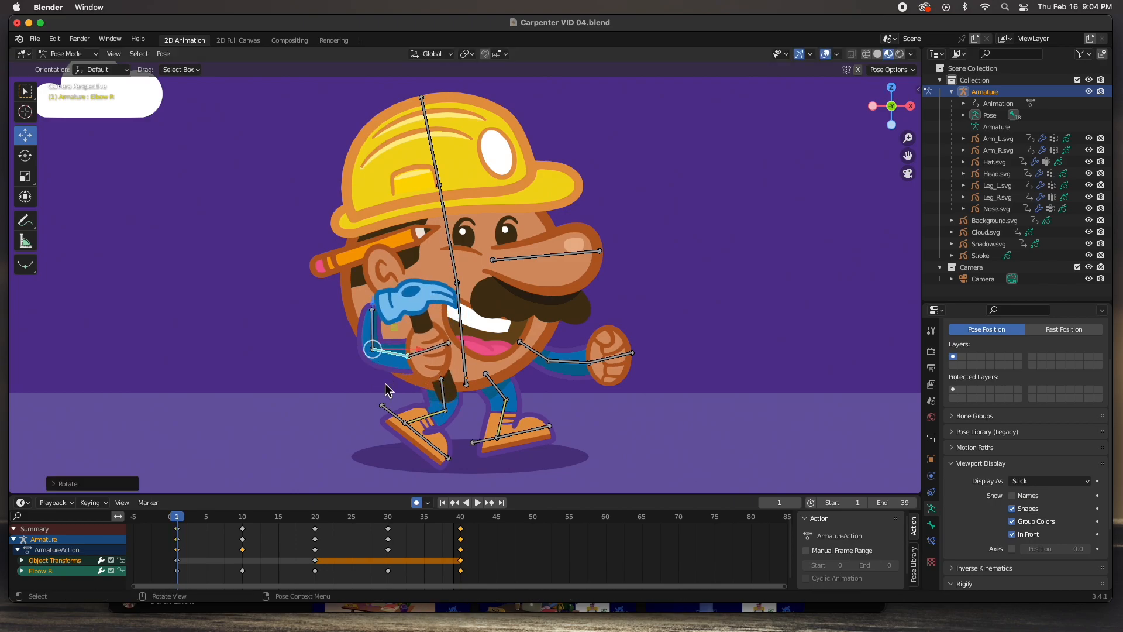
left_click(179, 578)
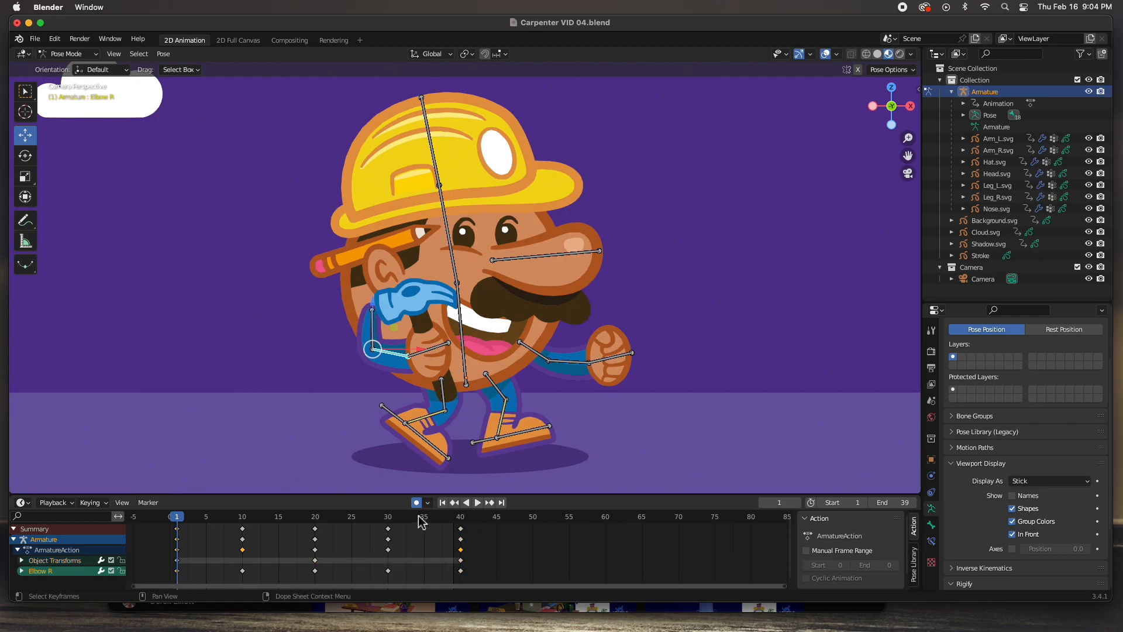
left_click(461, 518)
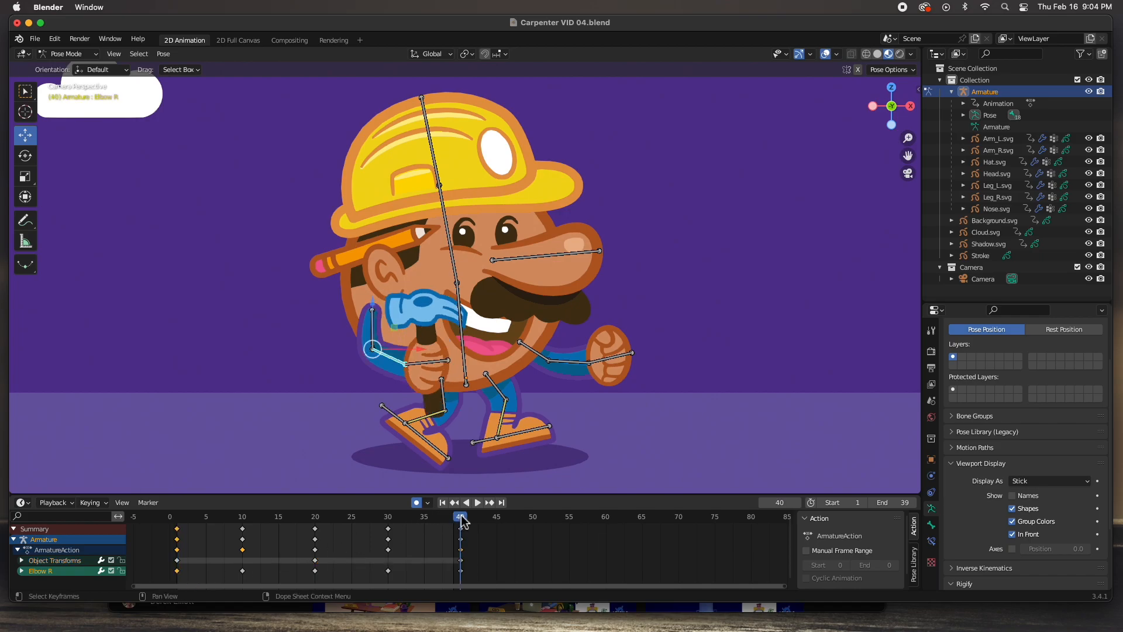
key("ctrl+v")
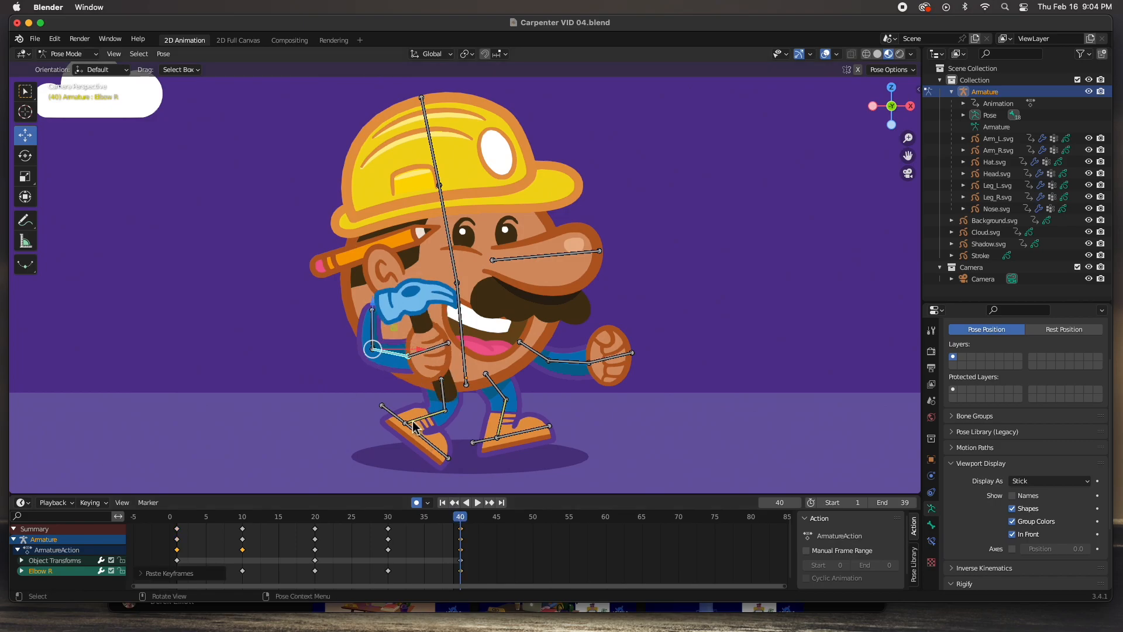
Rotate the Hand R bone slightly upward at frame 1, tilting the hammer toward the head
left_click(179, 521)
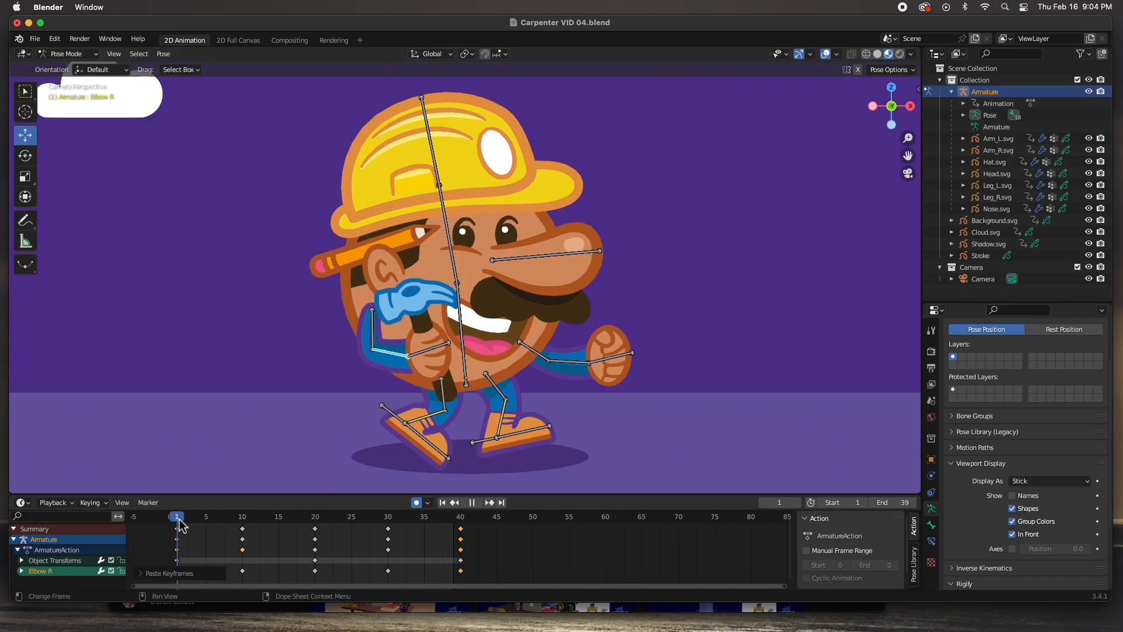
left_click(434, 351)
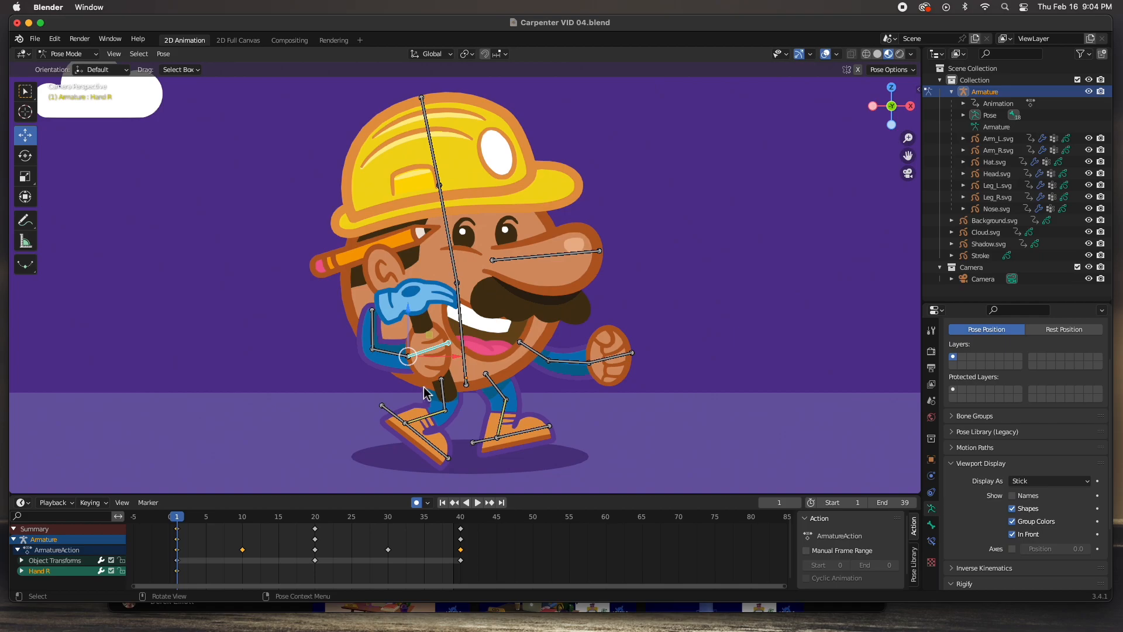
key("r")
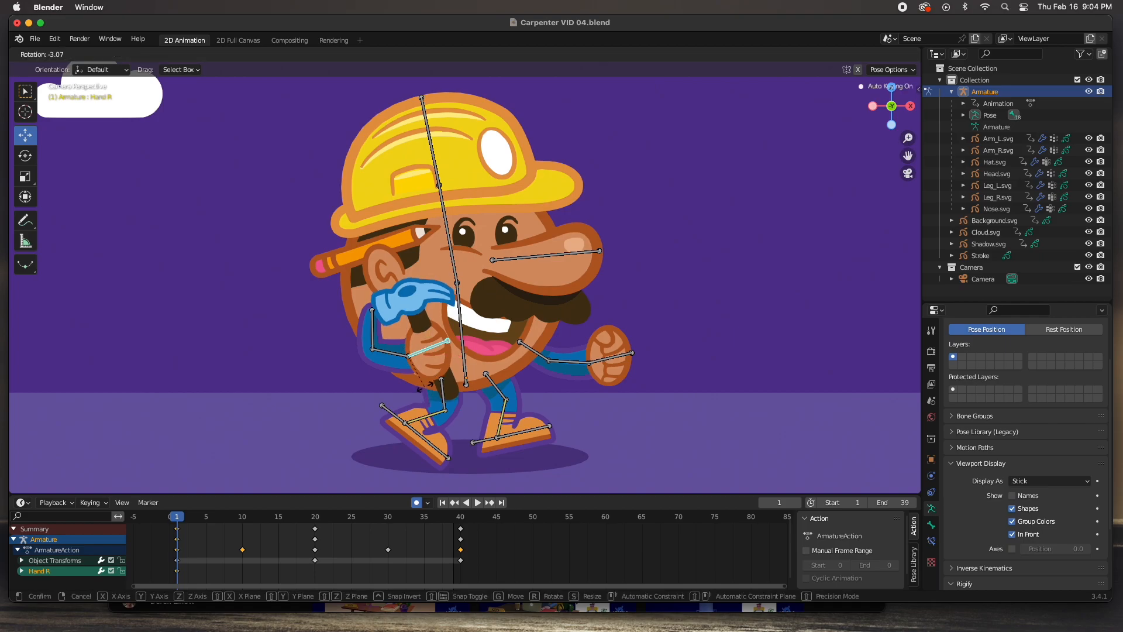
left_click(433, 389)
Rotate the Hand R bone slightly downward at frame 10 and about 46 degrees further backward at frame 20
left_click(242, 522)
key("r")
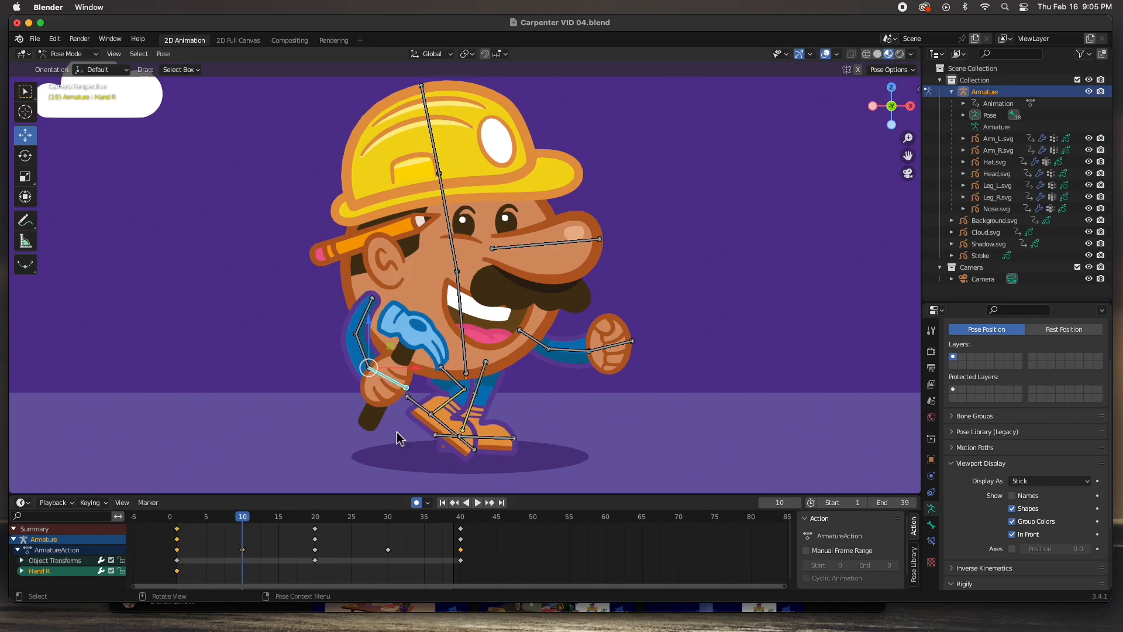
left_click(389, 437)
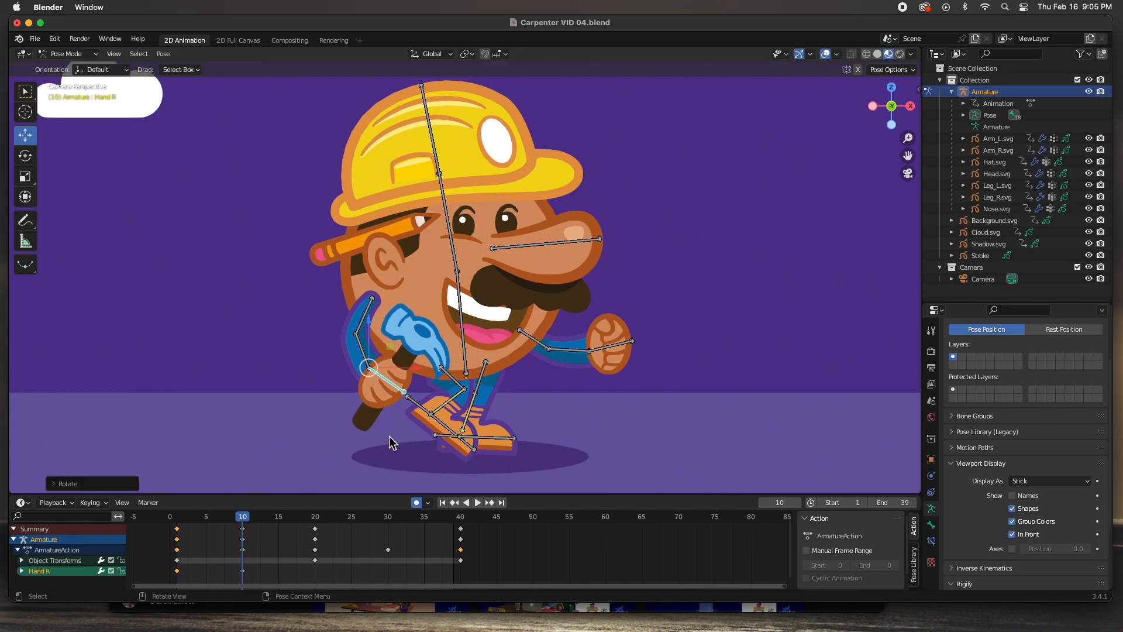
left_click_drag(244, 515, 316, 517)
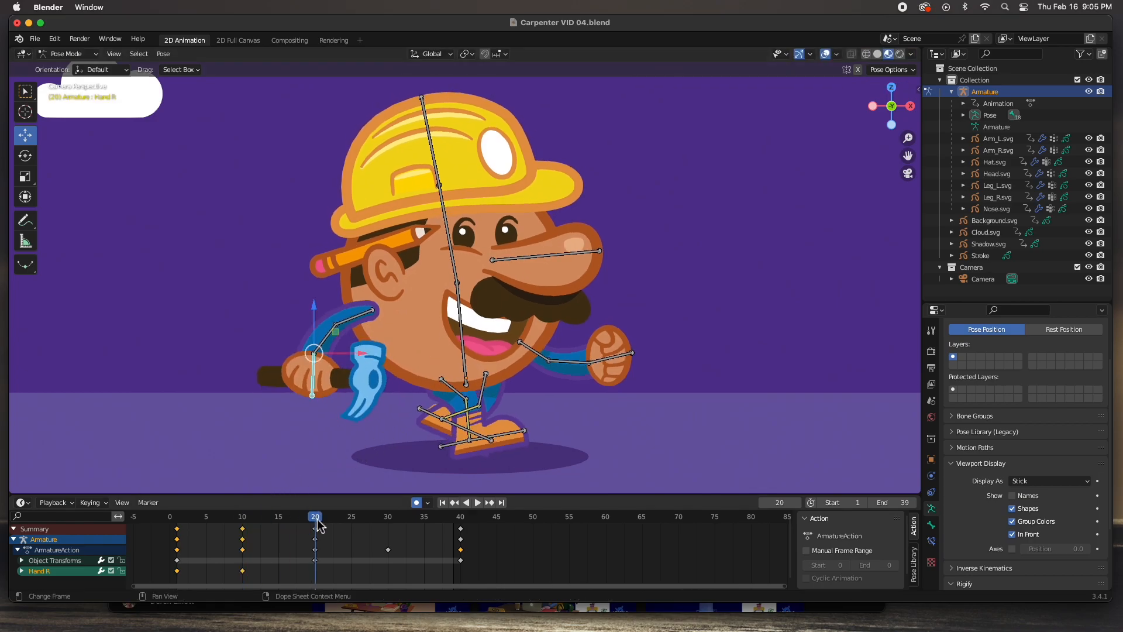
key("r")
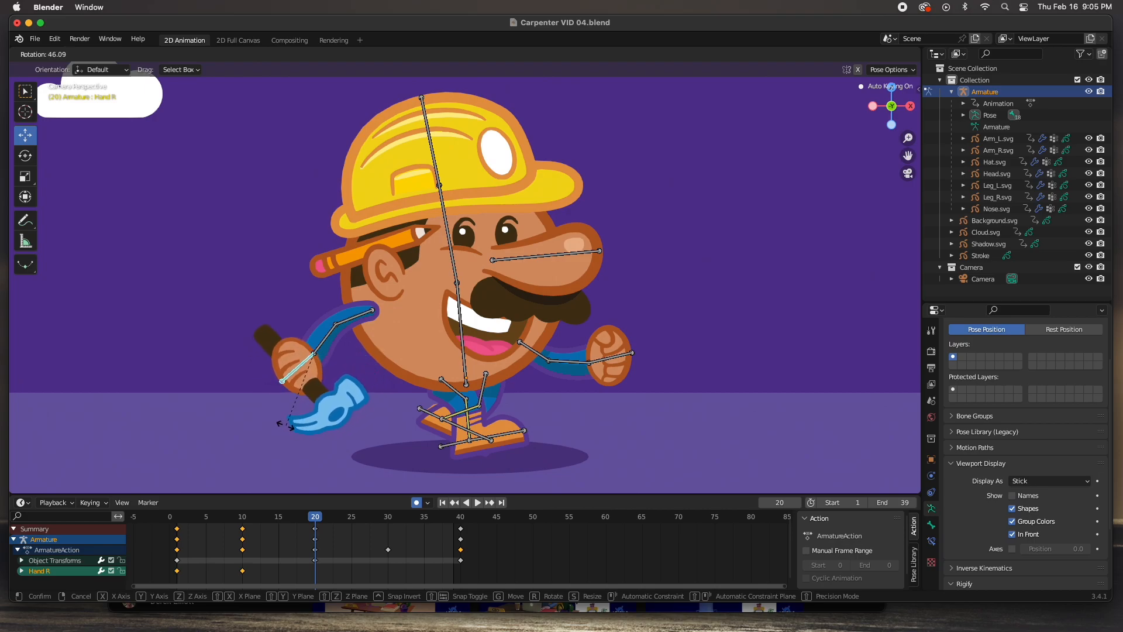
left_click(284, 426)
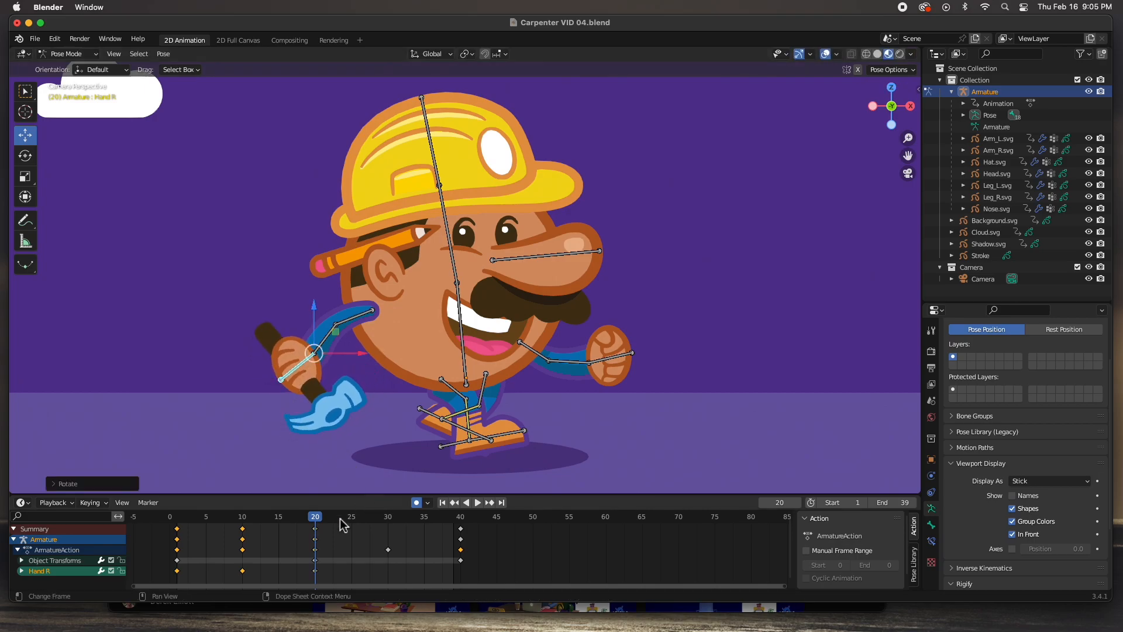
Copy the Hand R bone's frame 10 keyframes and paste them at frame 30
left_click(390, 518)
left_click(242, 571)
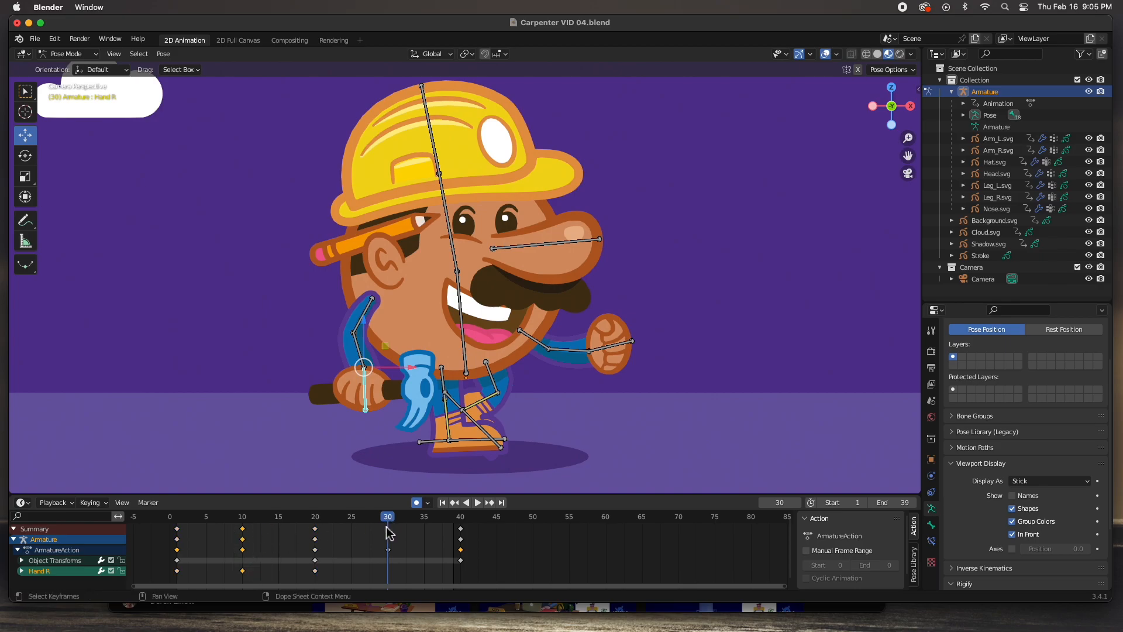
key("ctrl+v")
Copy the Hand R bone's frame 1 keyframes to frame 40 and preview the hammer hand's motion
left_click(461, 517)
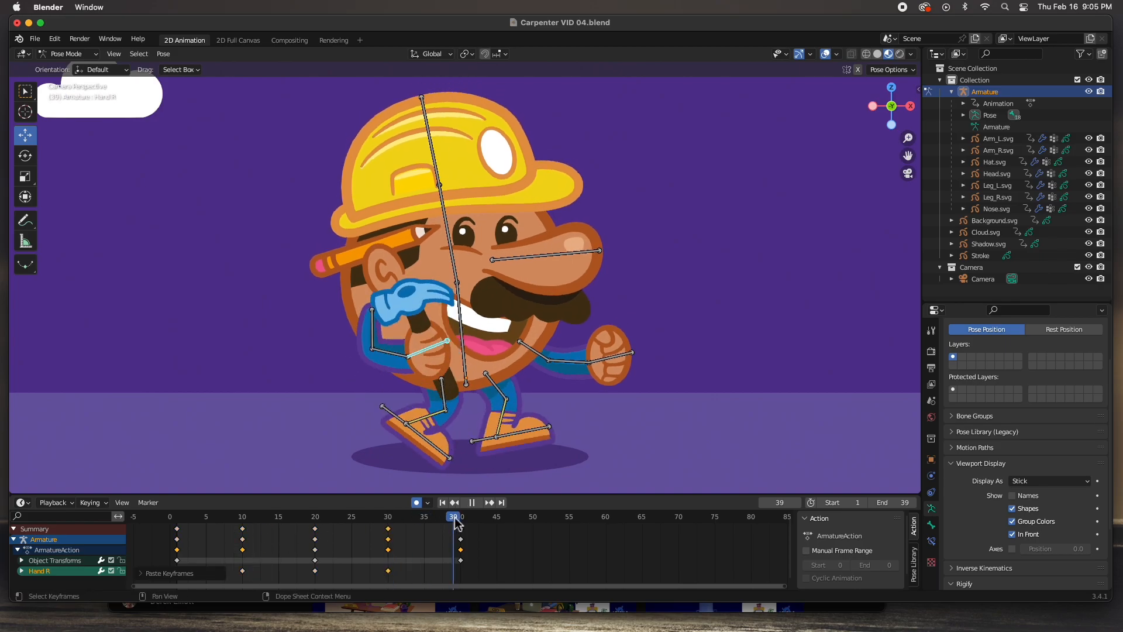
key("b")
left_click_drag(186, 576, 170, 535)
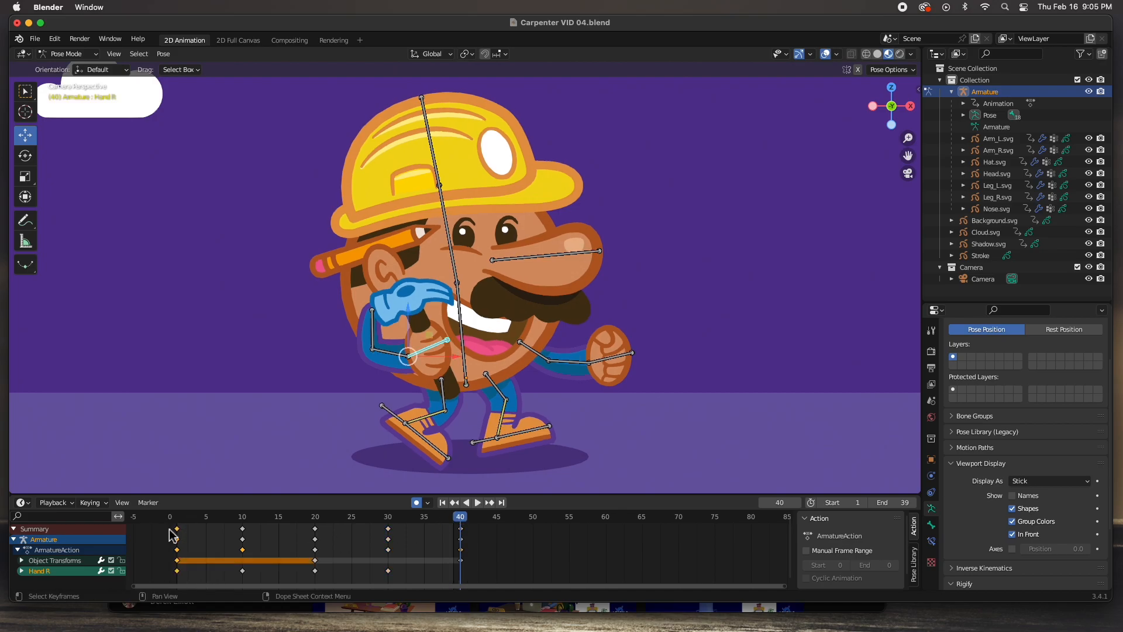
key("ctrl+v")
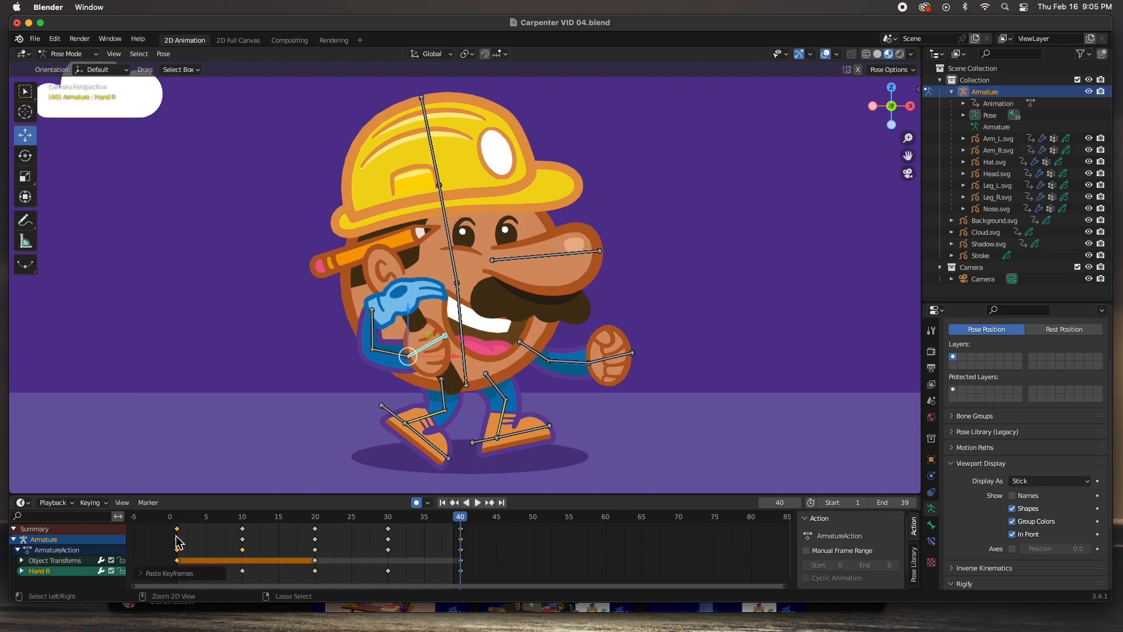
left_click(478, 503)
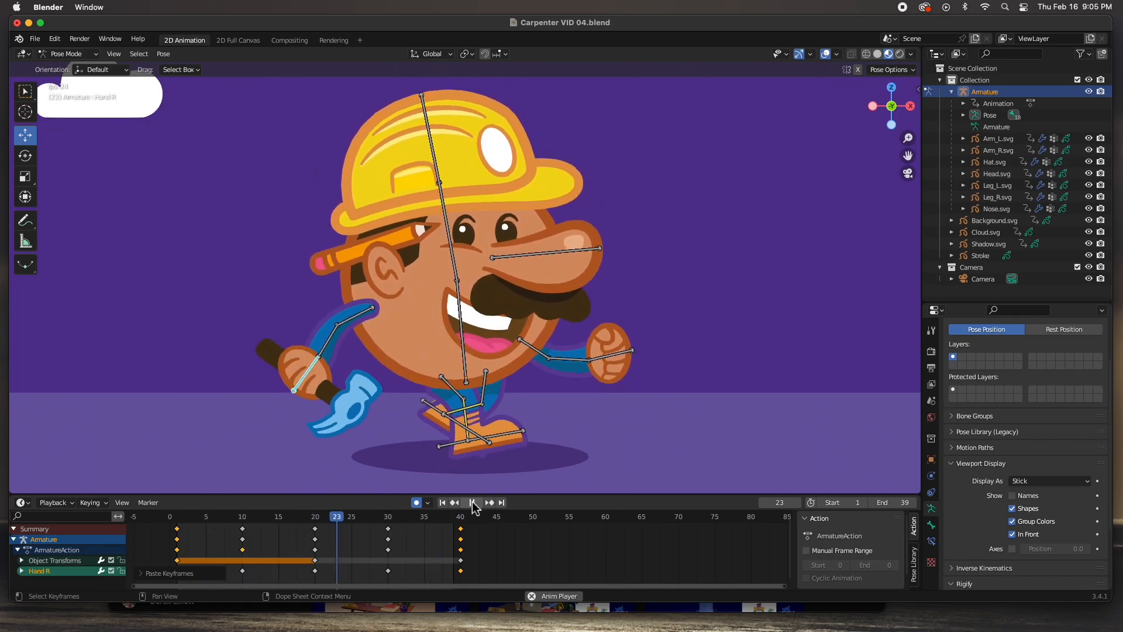
left_click(473, 503)
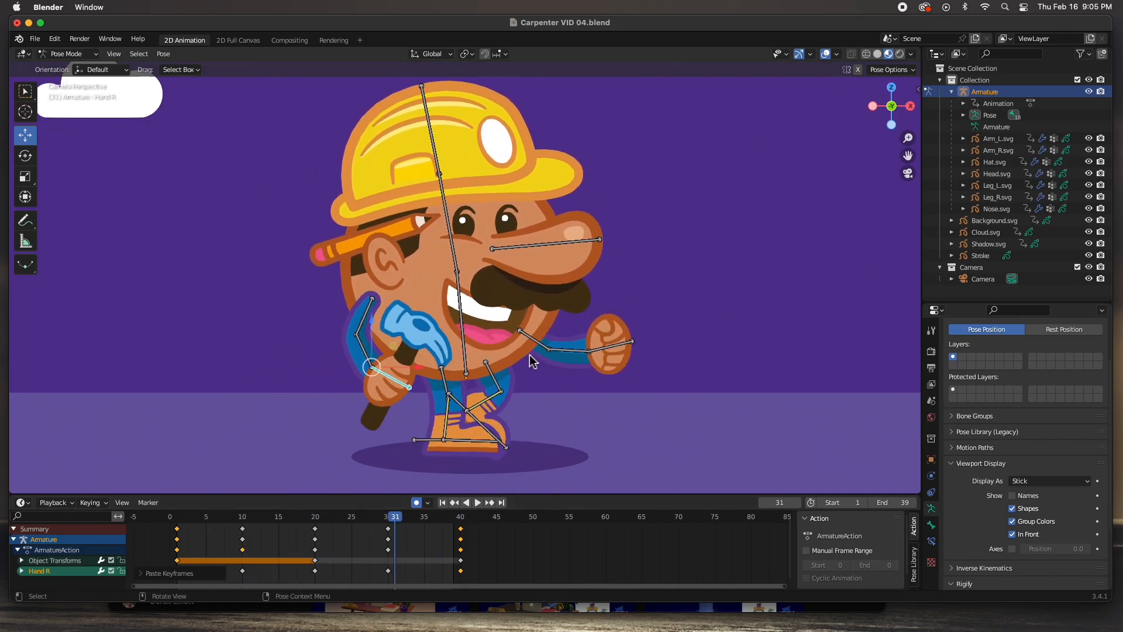
Rotate the Shoulder L bone about 45 degrees downward at frame 1 so the front arm hangs lower
left_click(528, 342)
left_click(177, 519)
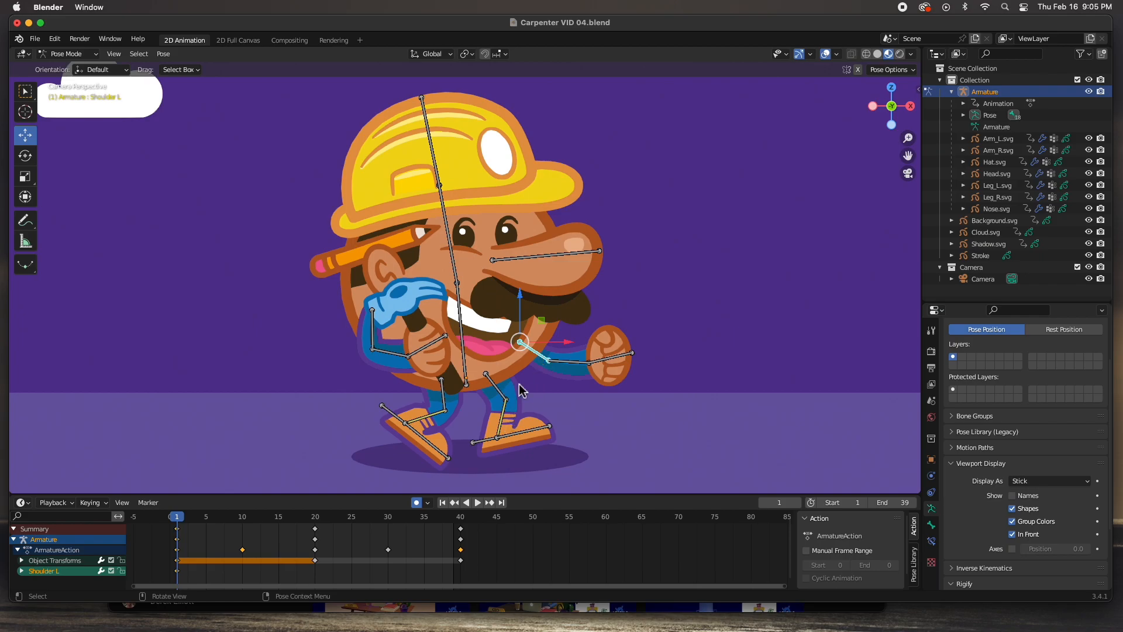
key("r")
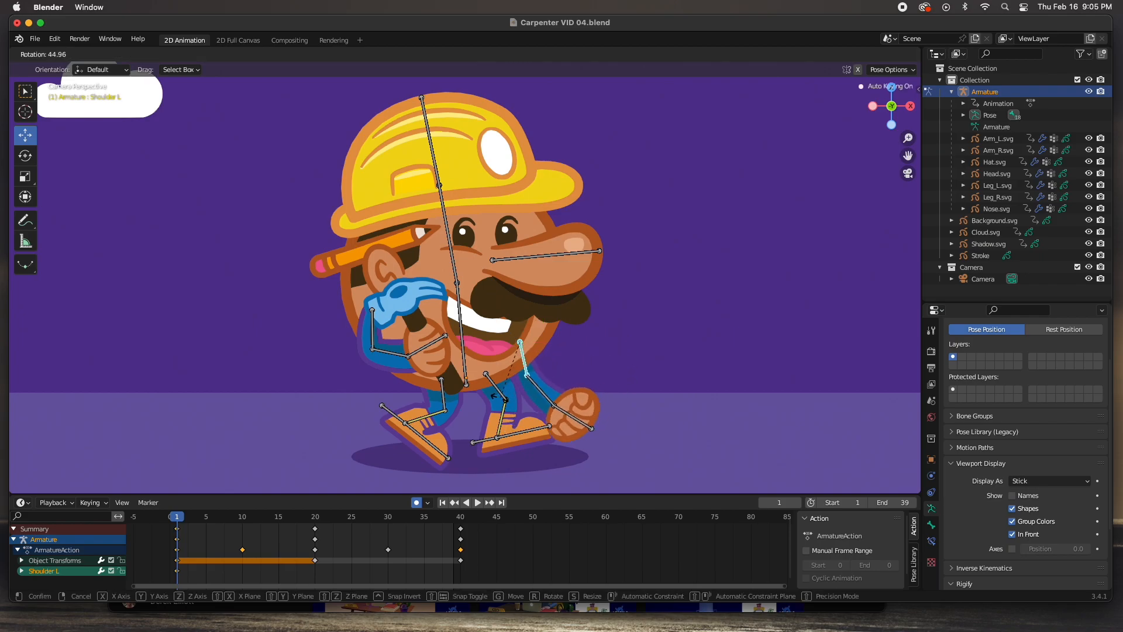
left_click(495, 432)
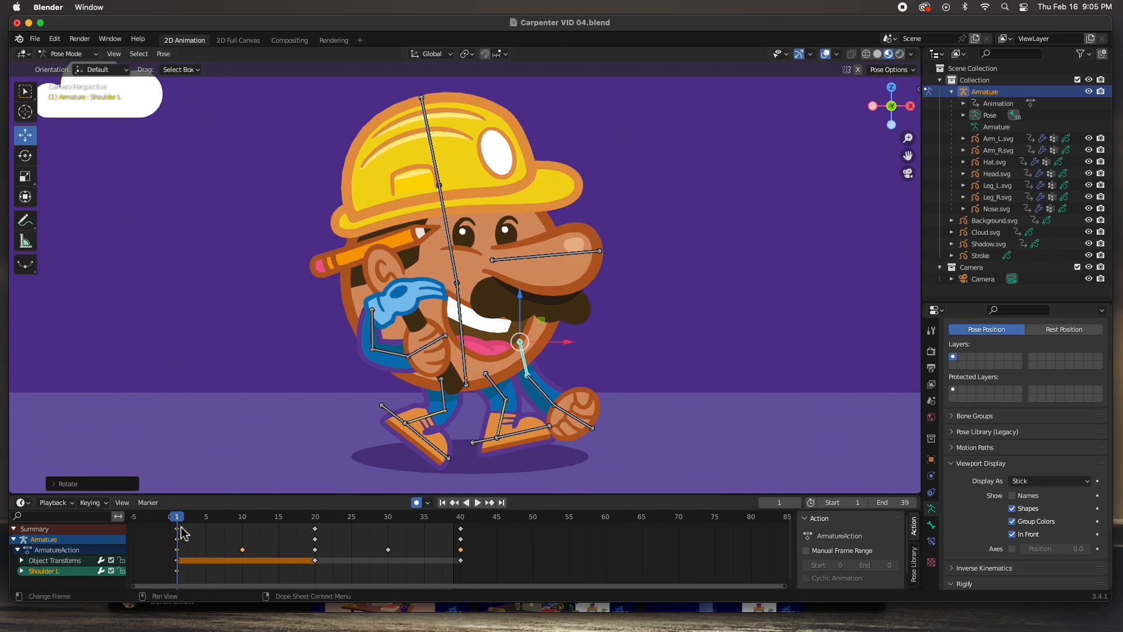
Rotate the Shoulder L bone about 23 degrees upward at frame 10 and raise it to nearly horizontal at frame 20
left_click_drag(179, 519, 243, 519)
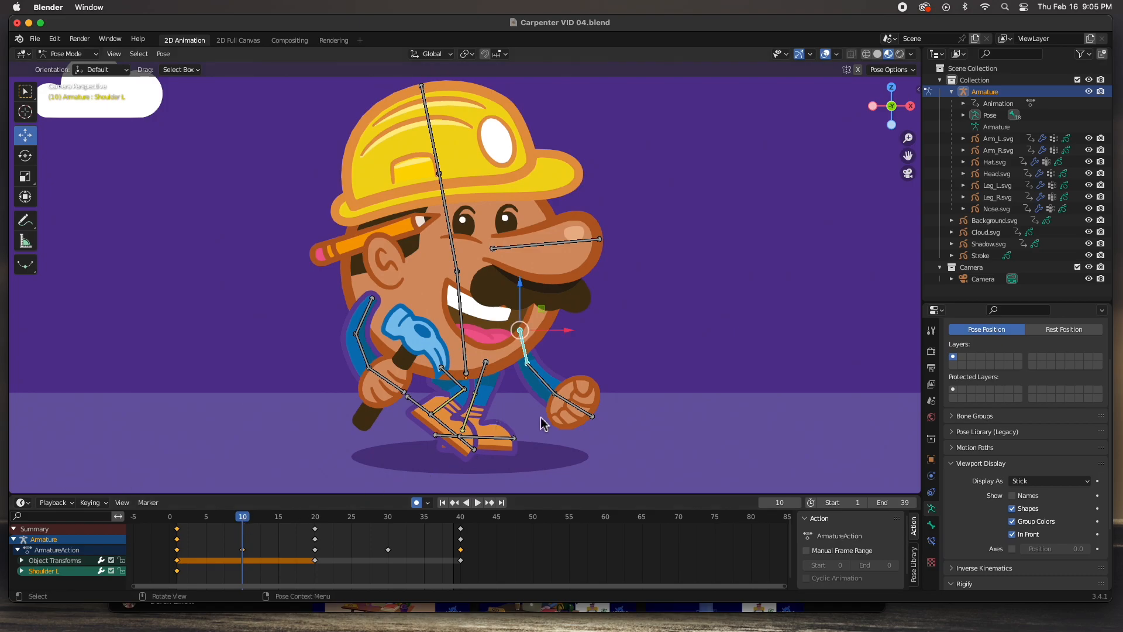
key("r")
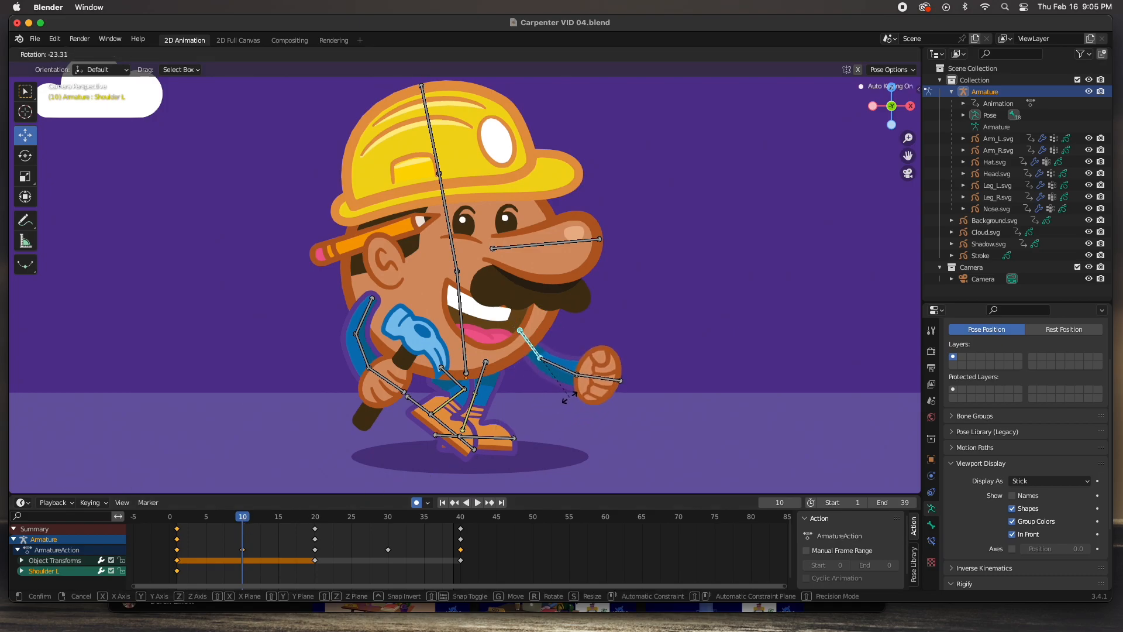
left_click(575, 404)
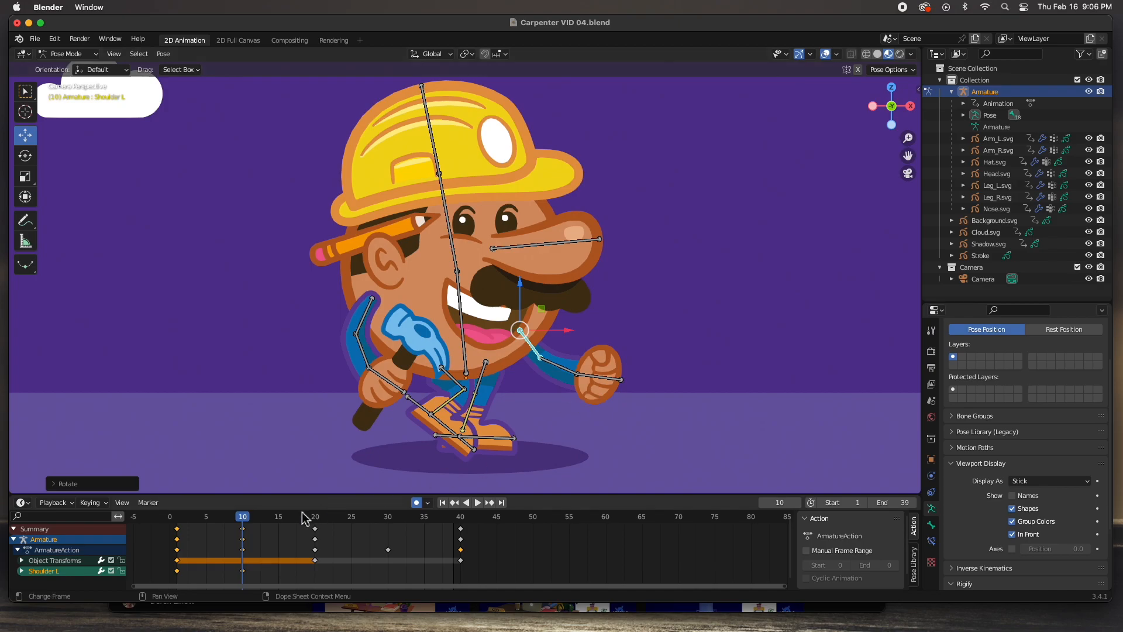
left_click_drag(247, 521, 315, 519)
key("r")
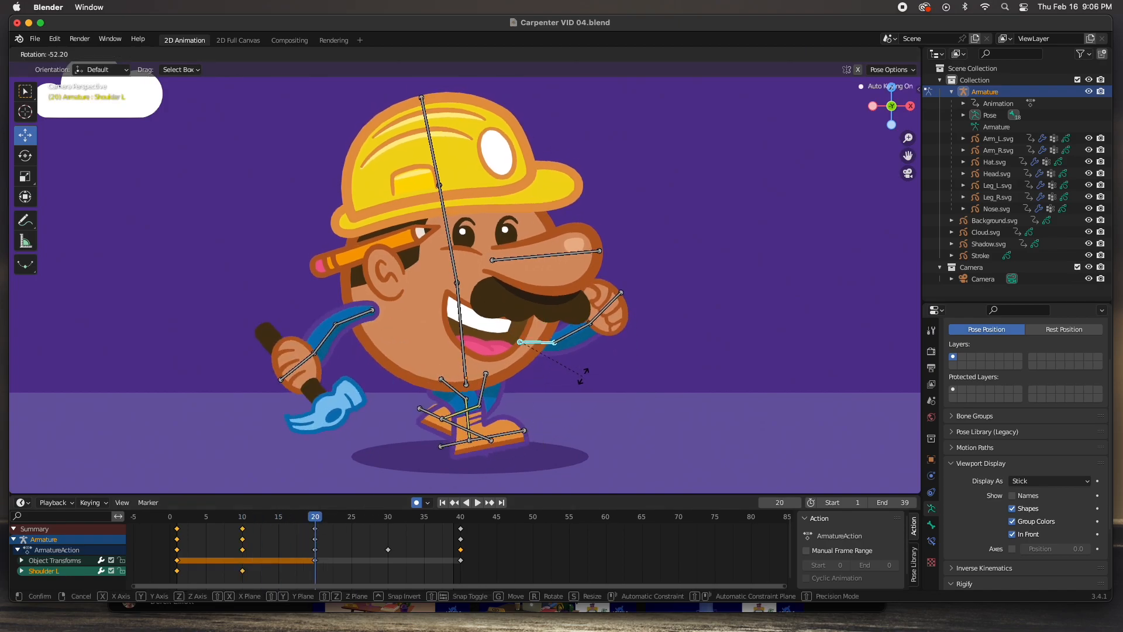
left_click(579, 386)
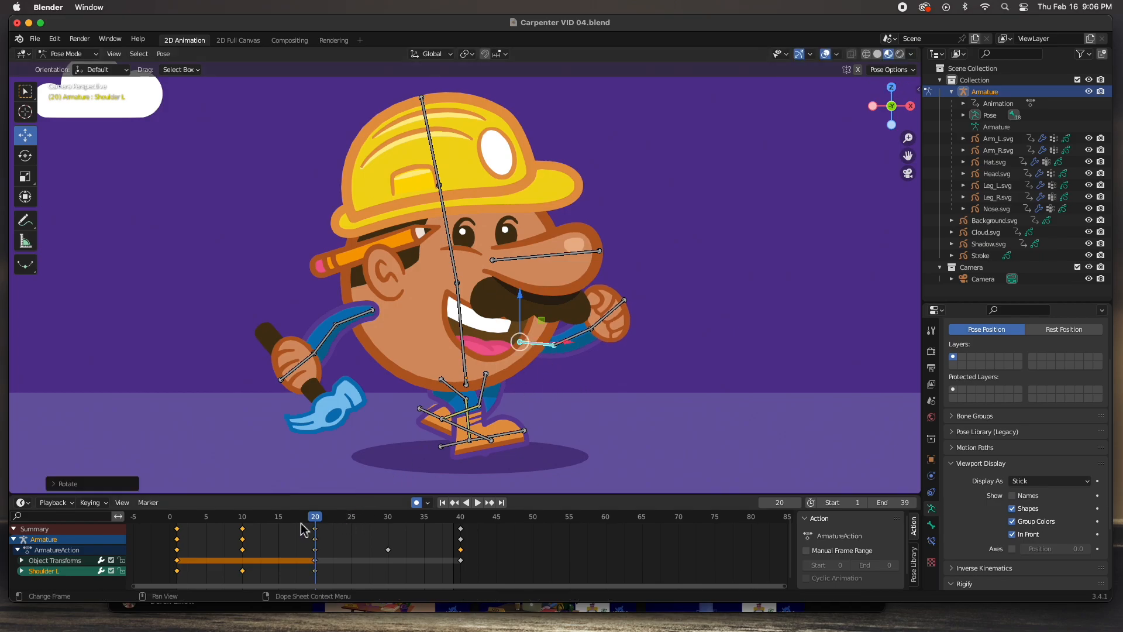
Copy the Shoulder L bone's frame 10 keyframes and paste them at frame 30
left_click_drag(319, 518, 386, 520)
left_click_drag(251, 580, 232, 532)
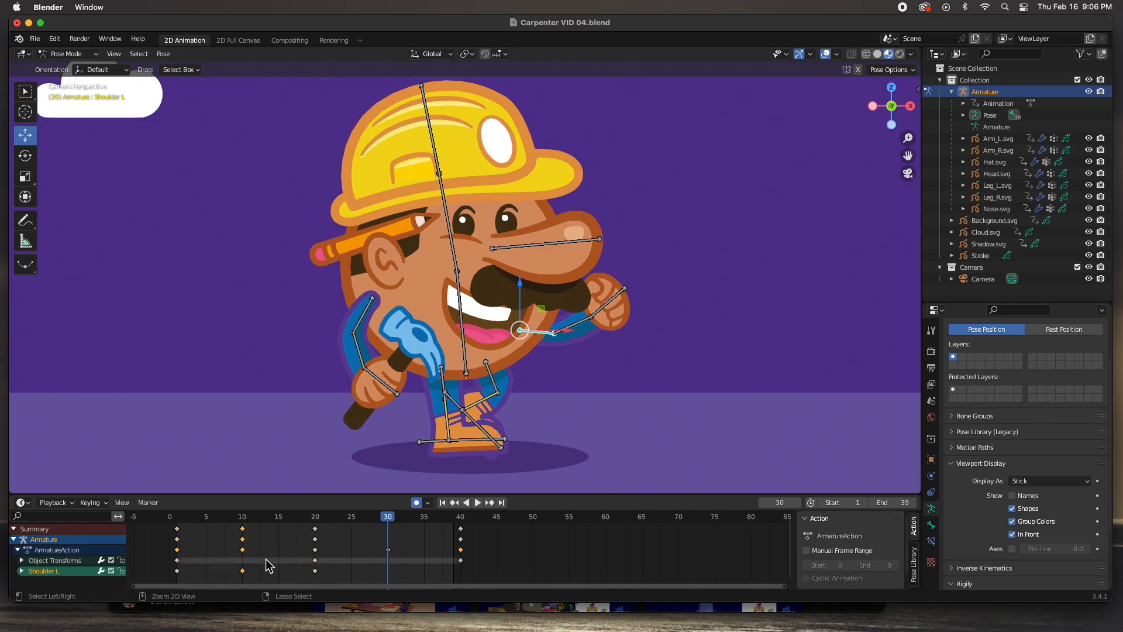
key("ctrl+v")
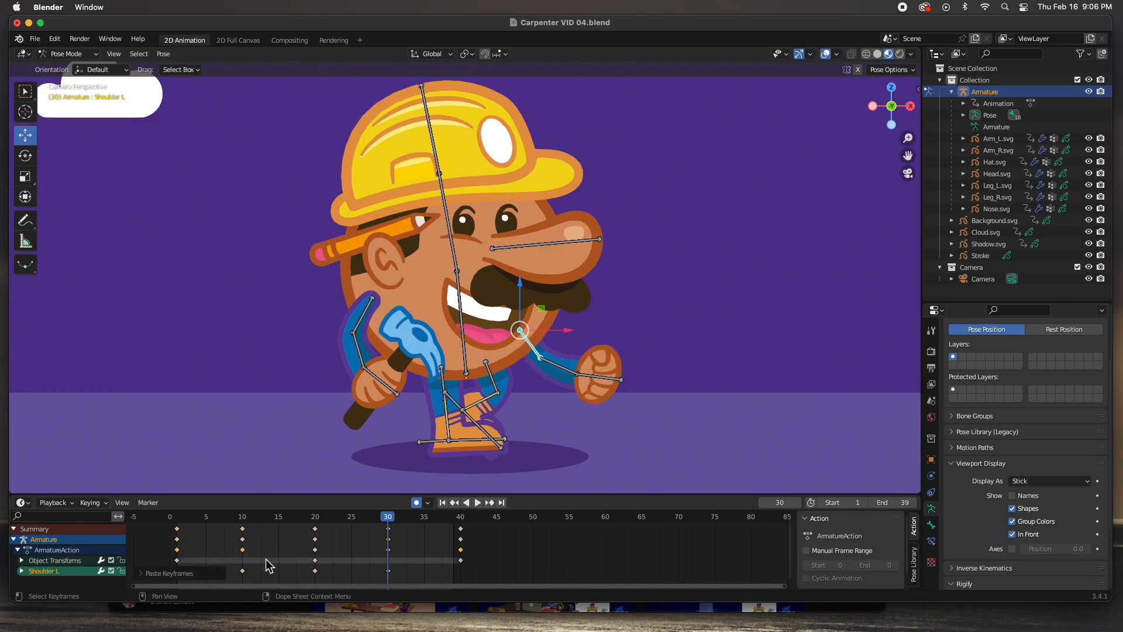
Copy the Shoulder L bone's frame 1 keyframes to frame 40 and preview the front arm's swing
left_click(177, 517)
left_click_drag(188, 575, 167, 526)
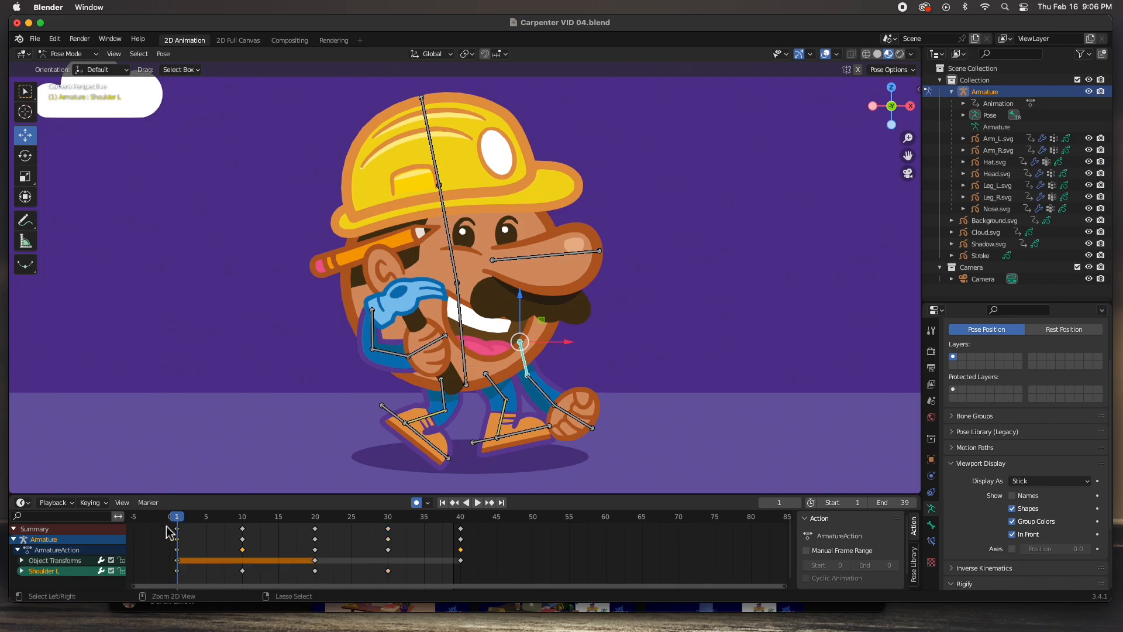
key("ctrl+c")
left_click(461, 517)
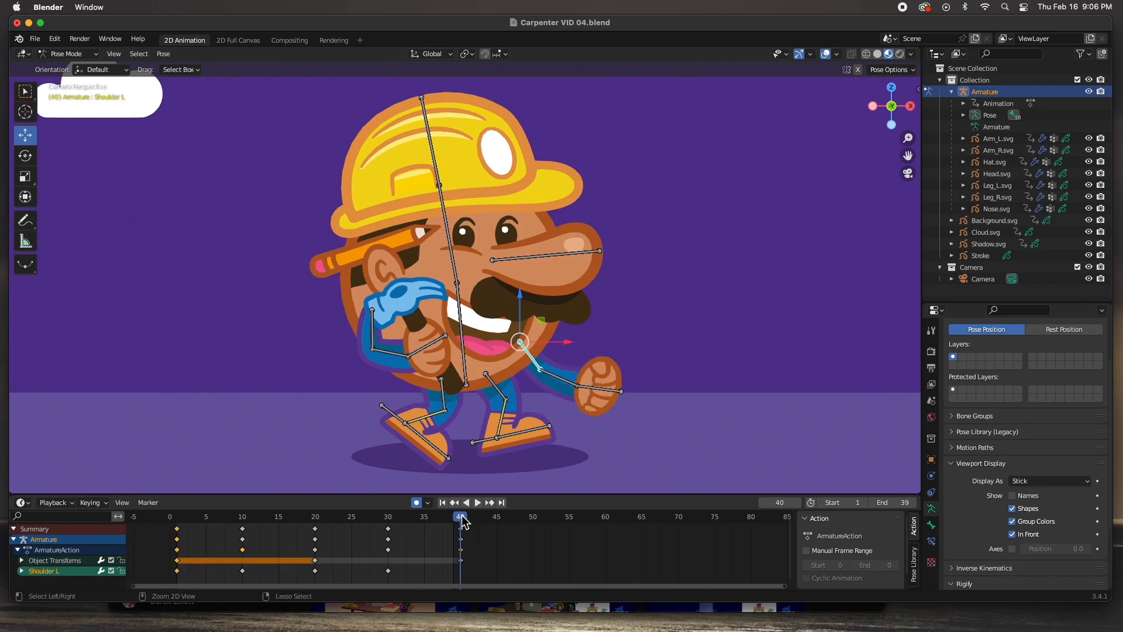
key("ctrl+v")
key("space")
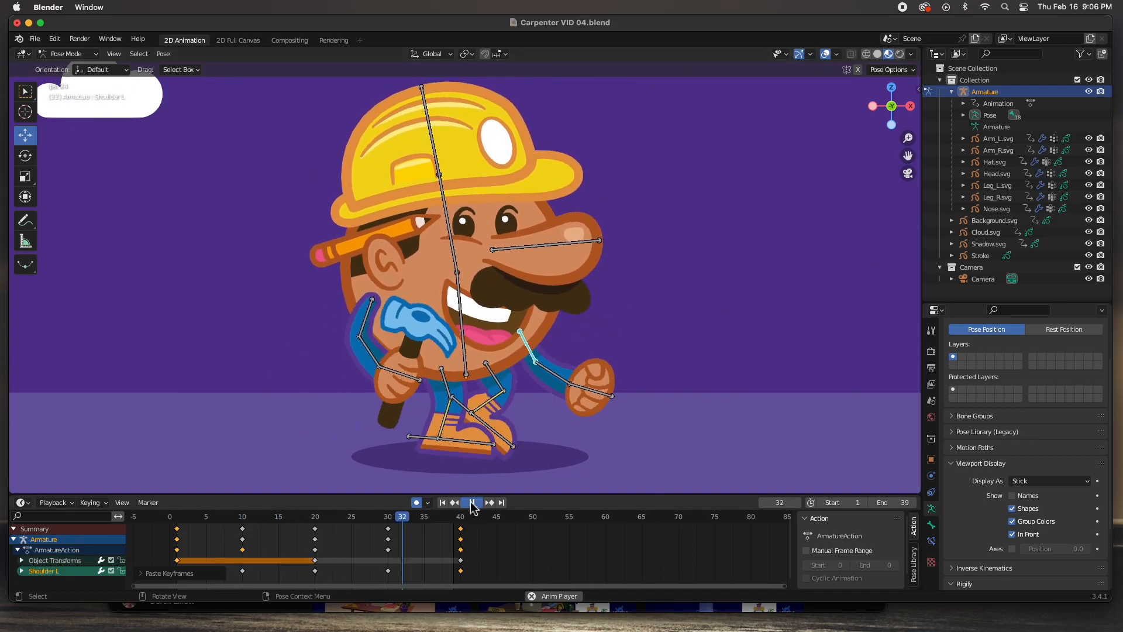
key("Escape")
Rotate the Elbow L bone upward at frame 1 until the forearm is nearly horizontal
left_click(553, 384)
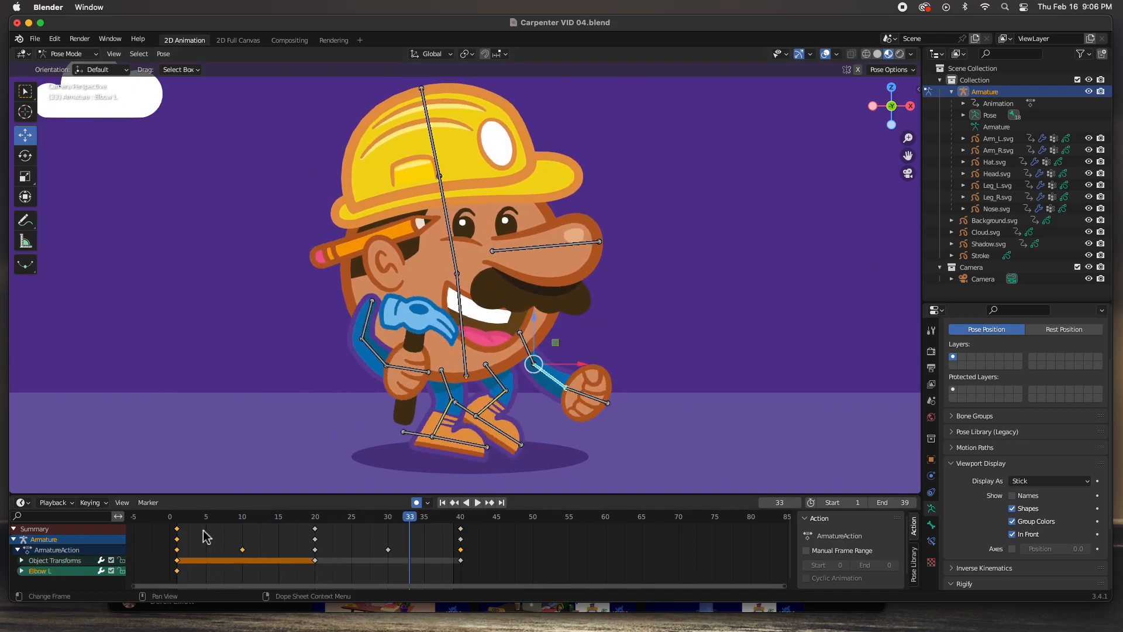
left_click_drag(195, 523, 178, 521)
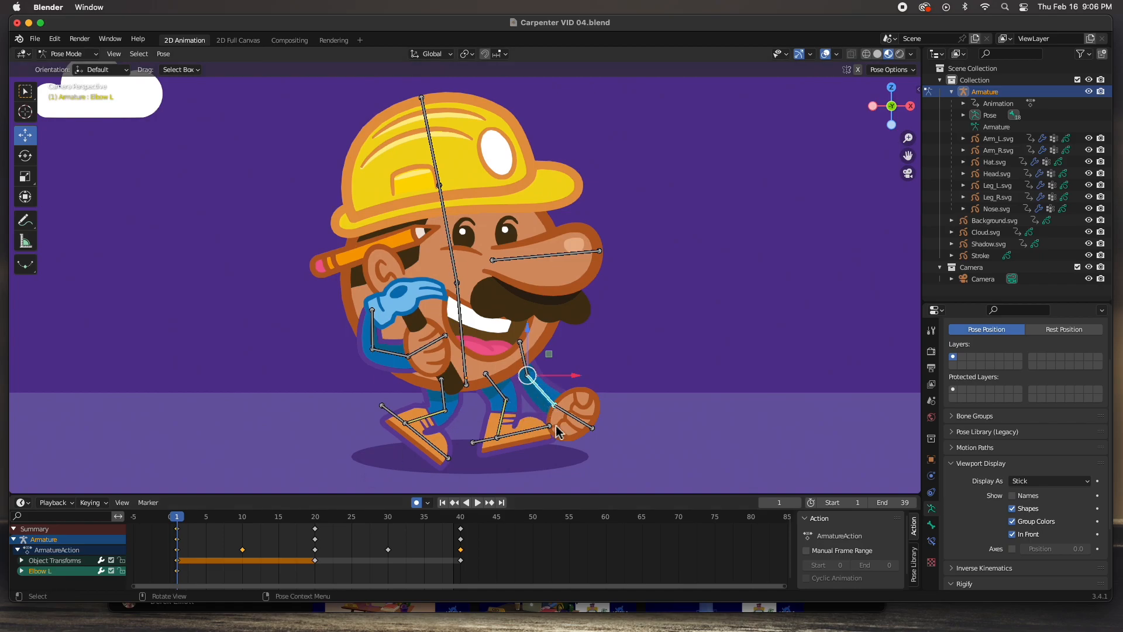
key("r")
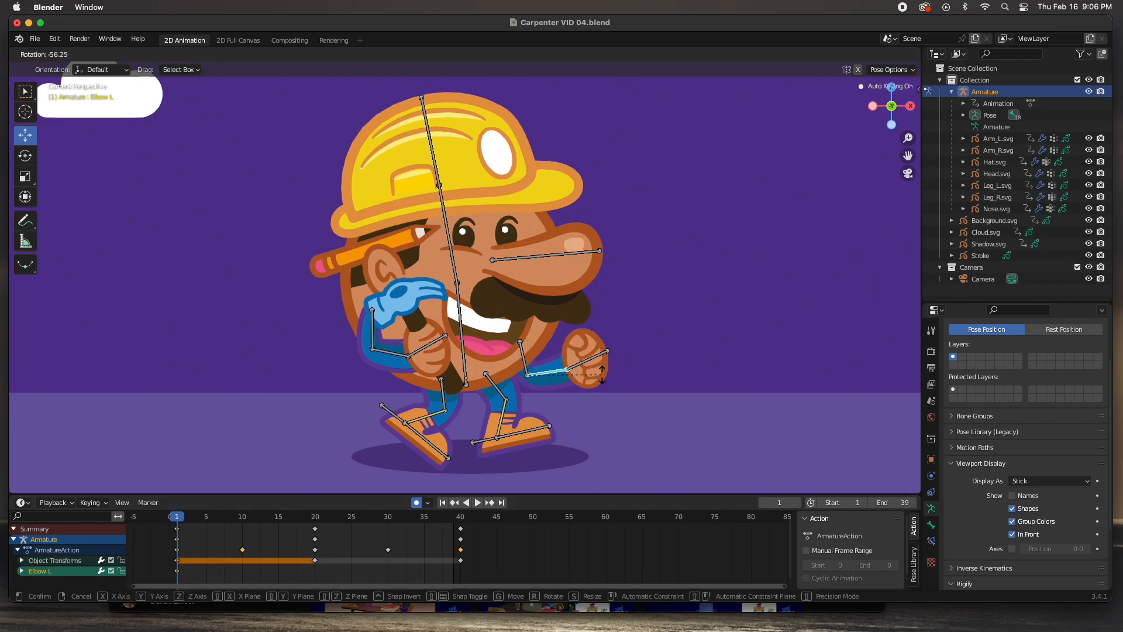
left_click(556, 391)
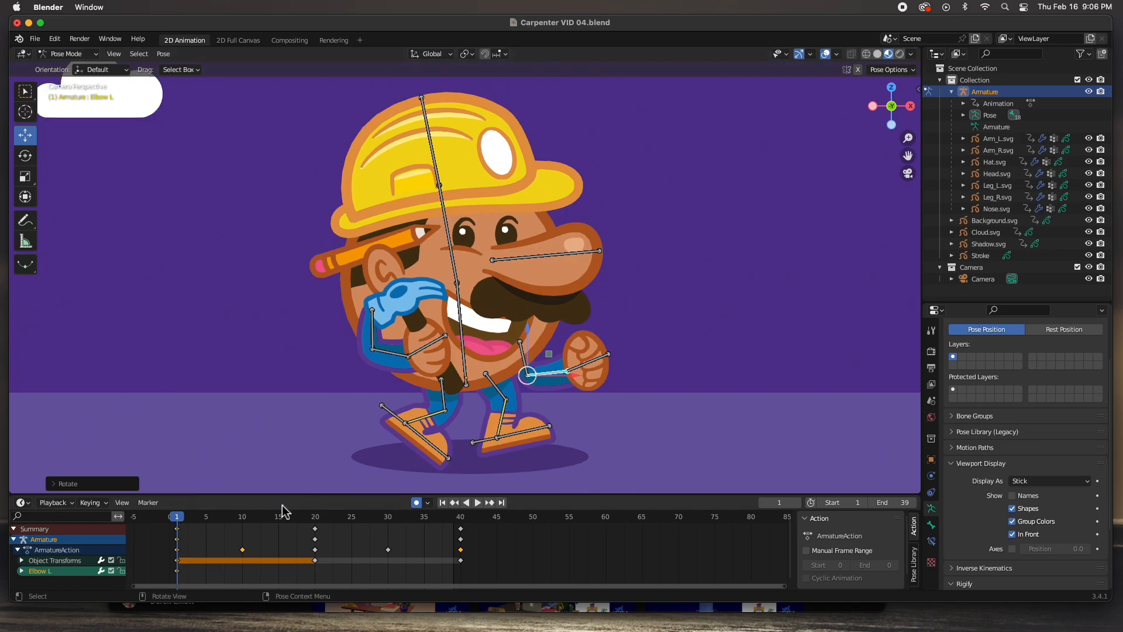
Rotate the Elbow L bone down to just below horizontal at frame 10 and up to a steep forearm angle at frame 20
left_click(242, 517)
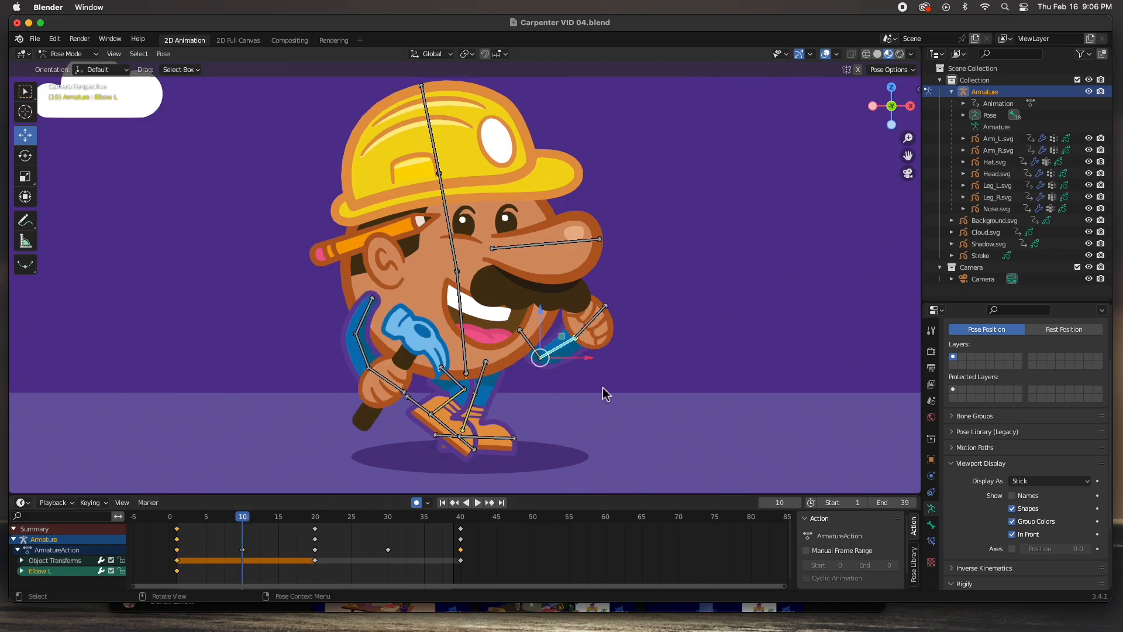
key("r")
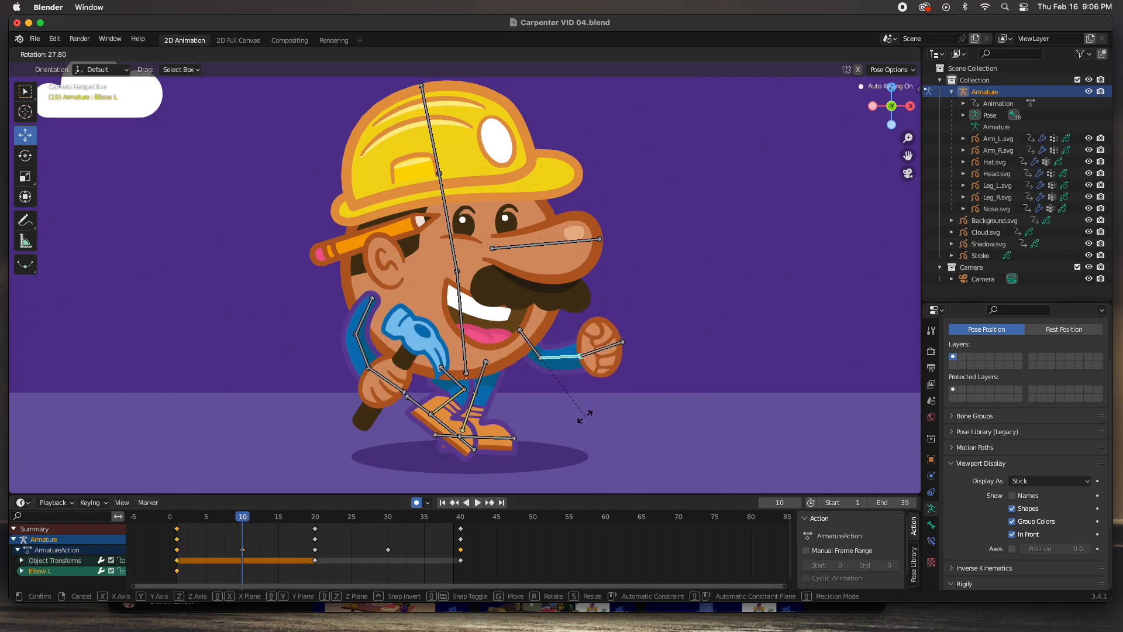
left_click(576, 429)
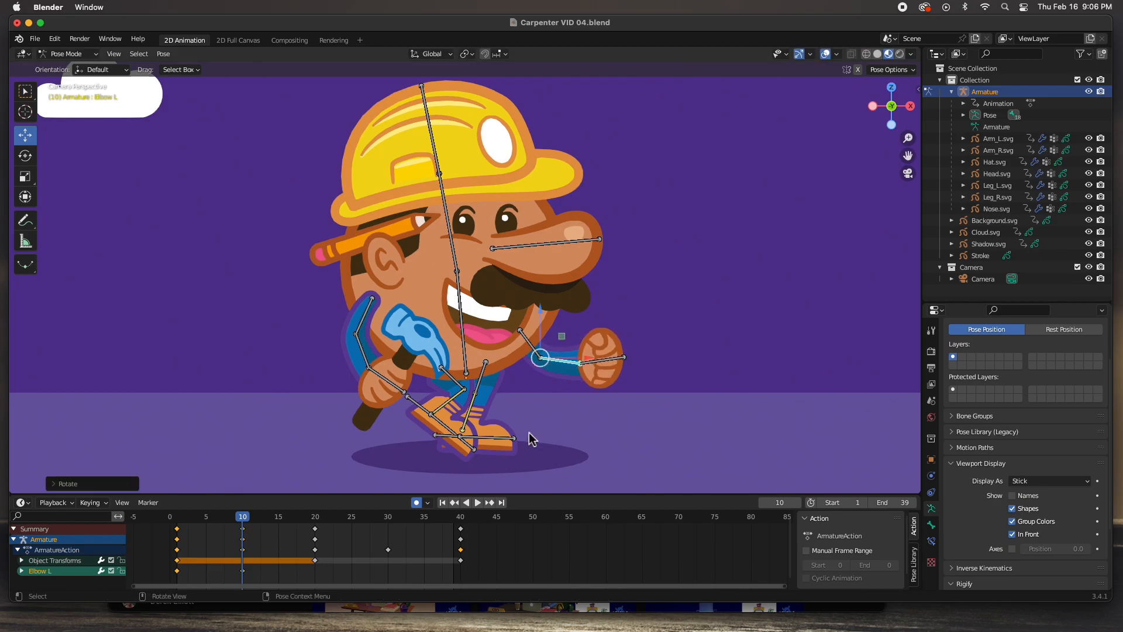
left_click(316, 519)
key("r")
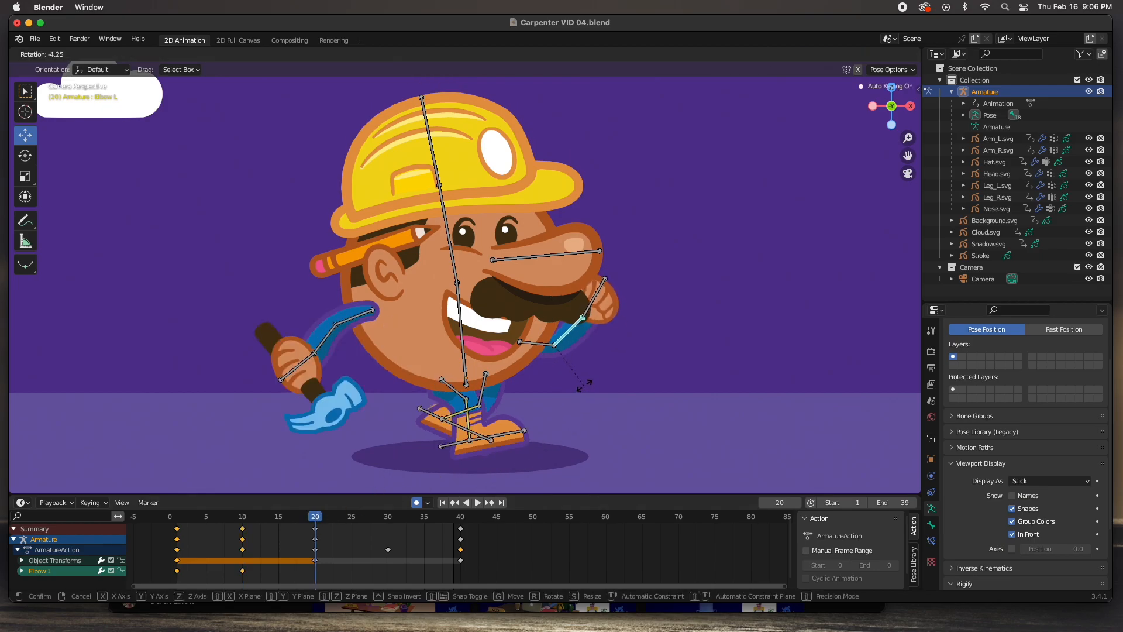
left_click(575, 354)
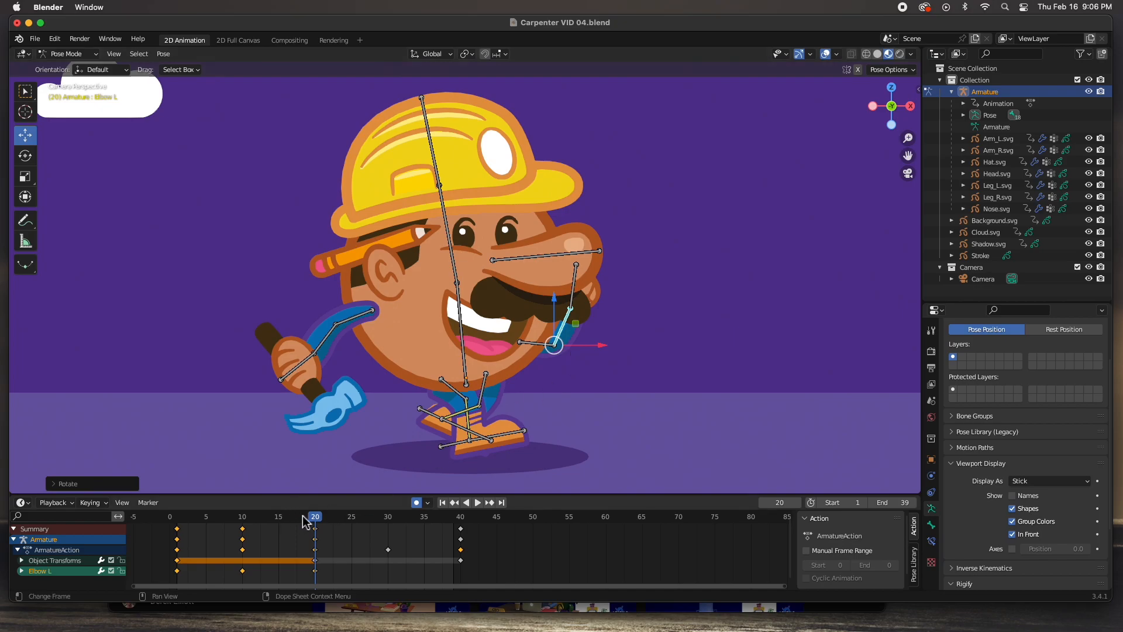
Copy the Elbow L bone's frame 10 keyframes and paste them at frame 30
left_click_drag(258, 586, 227, 525)
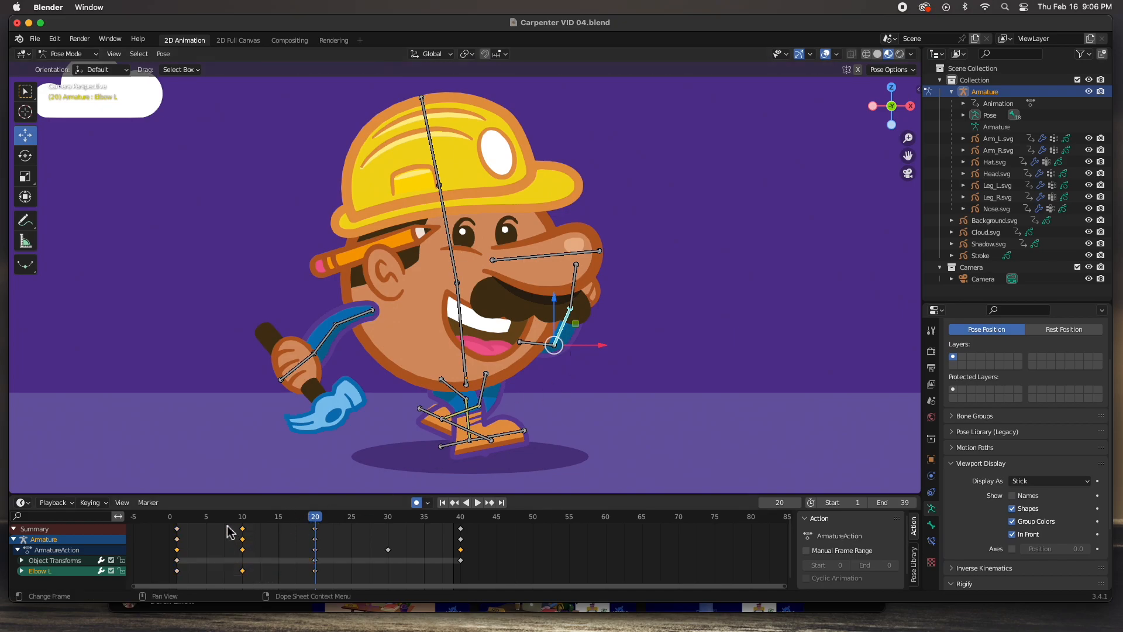
left_click(389, 518)
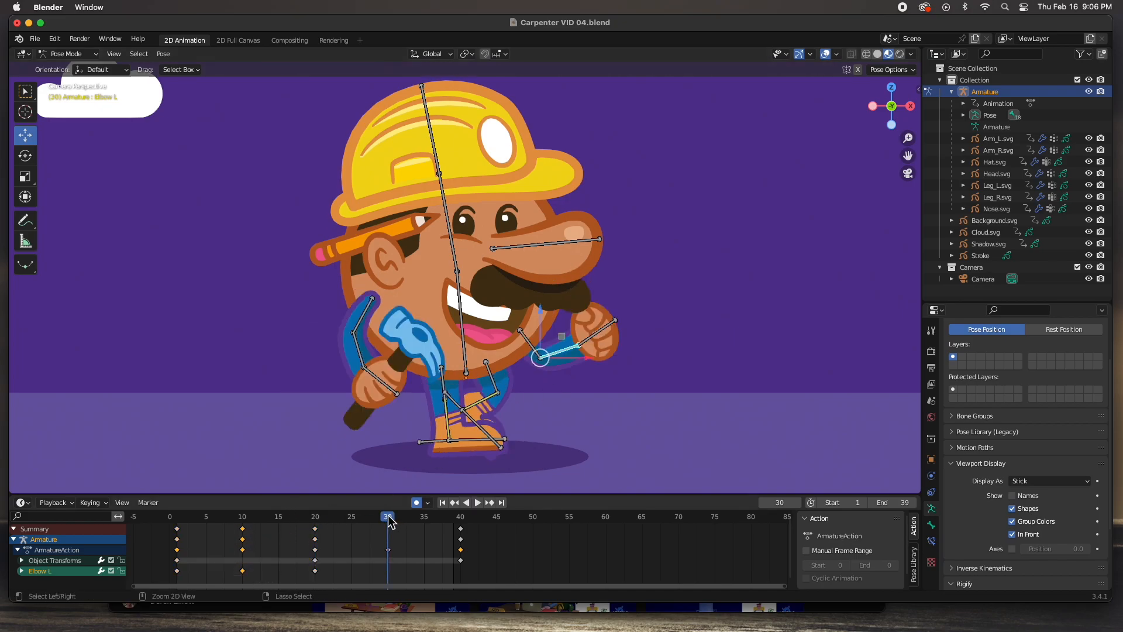
key("super+v")
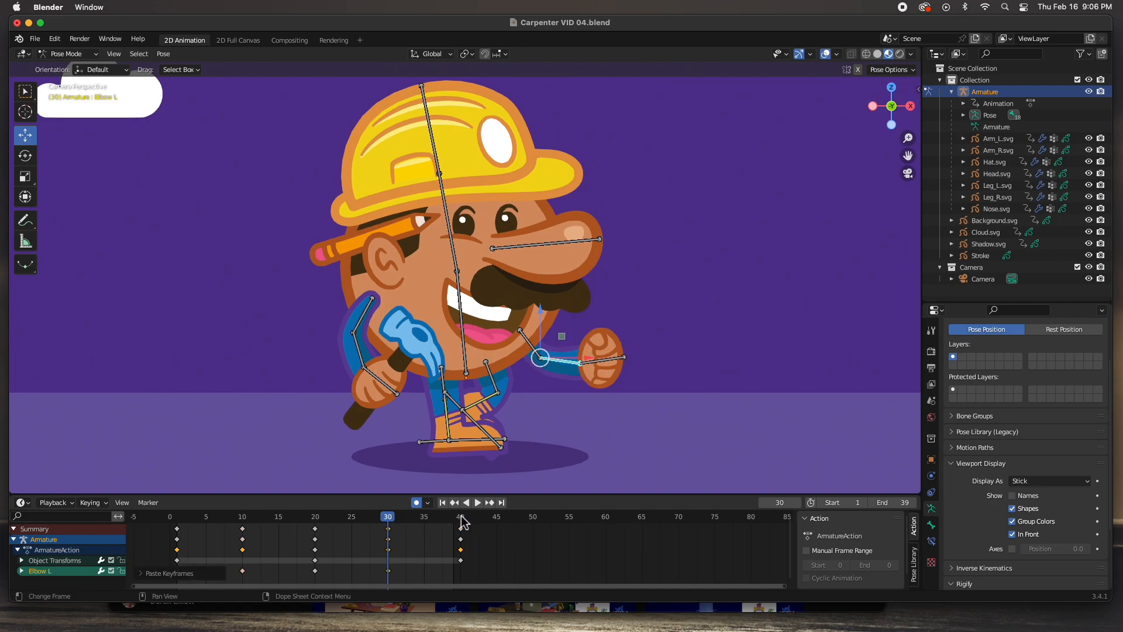
Copy the Elbow L bone's frame 1 keyframes to frame 40 and play back the arm swing
left_click(461, 517)
left_click(178, 544)
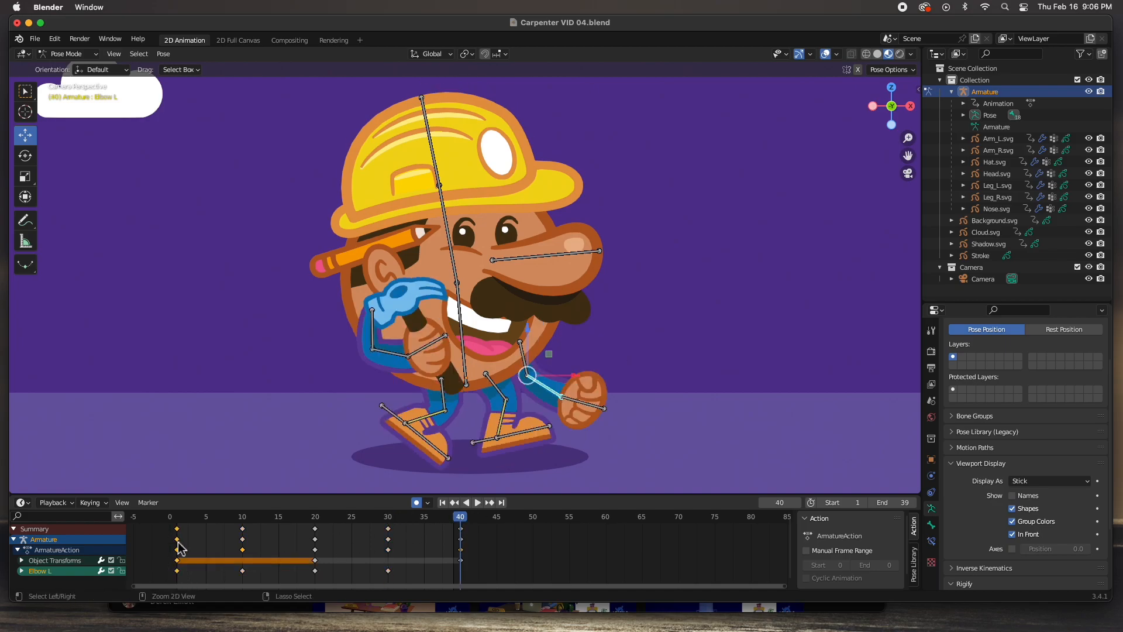
key("super+v")
left_click(476, 503)
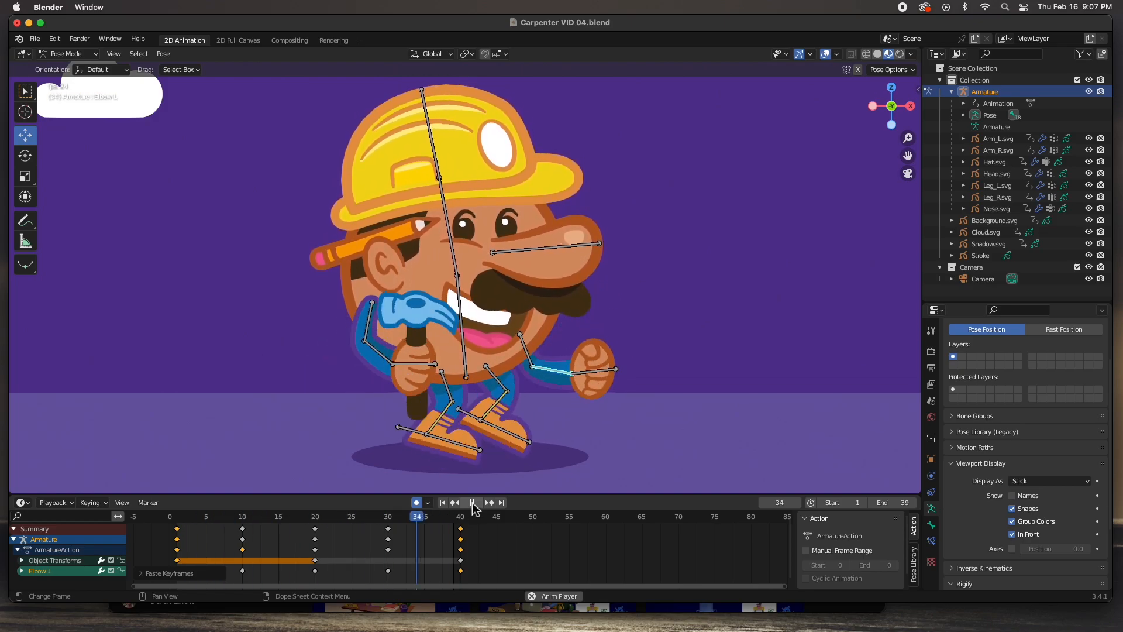
key("space")
Rotate the Shoulder L bone backward at frame 1 until the upper arm hangs vertically
left_click_drag(241, 519, 179, 519)
left_click(525, 359)
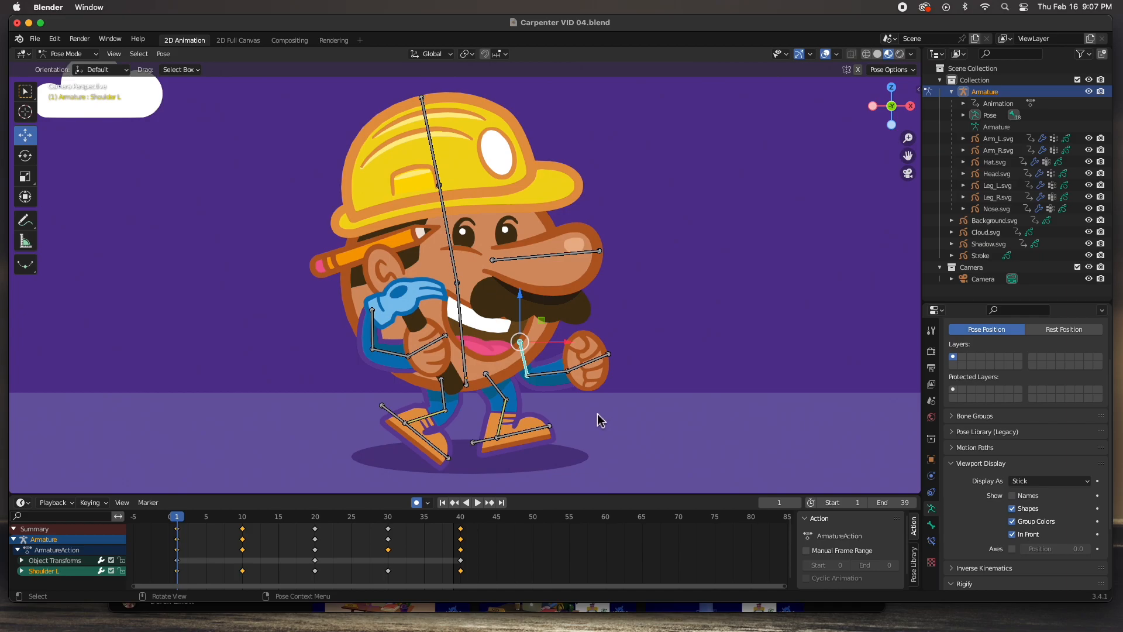
key("r")
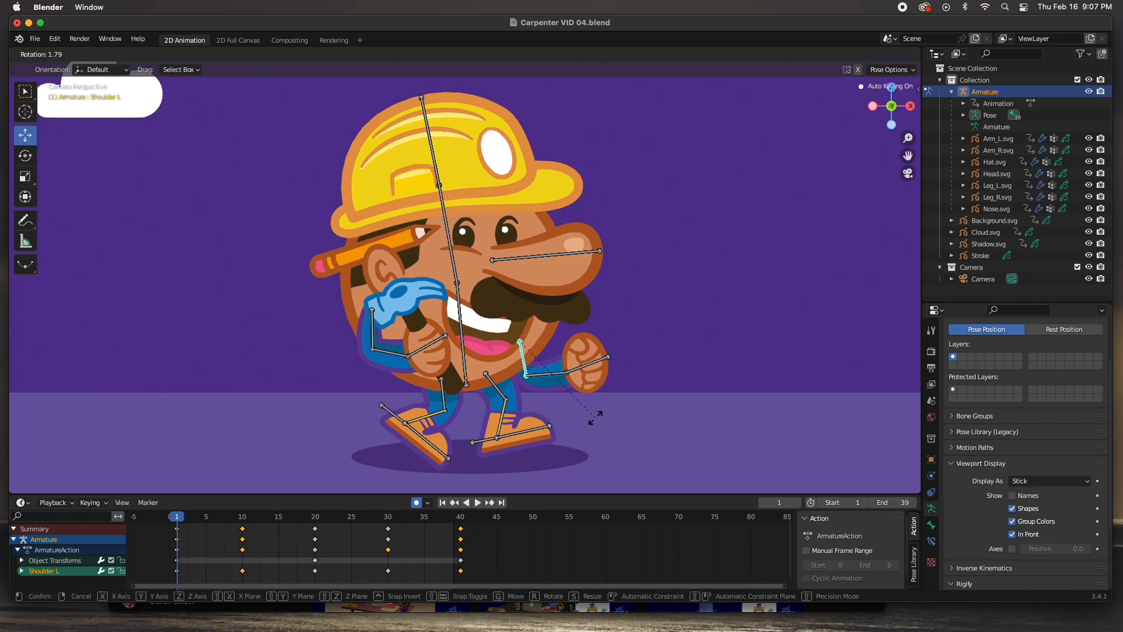
left_click(572, 428)
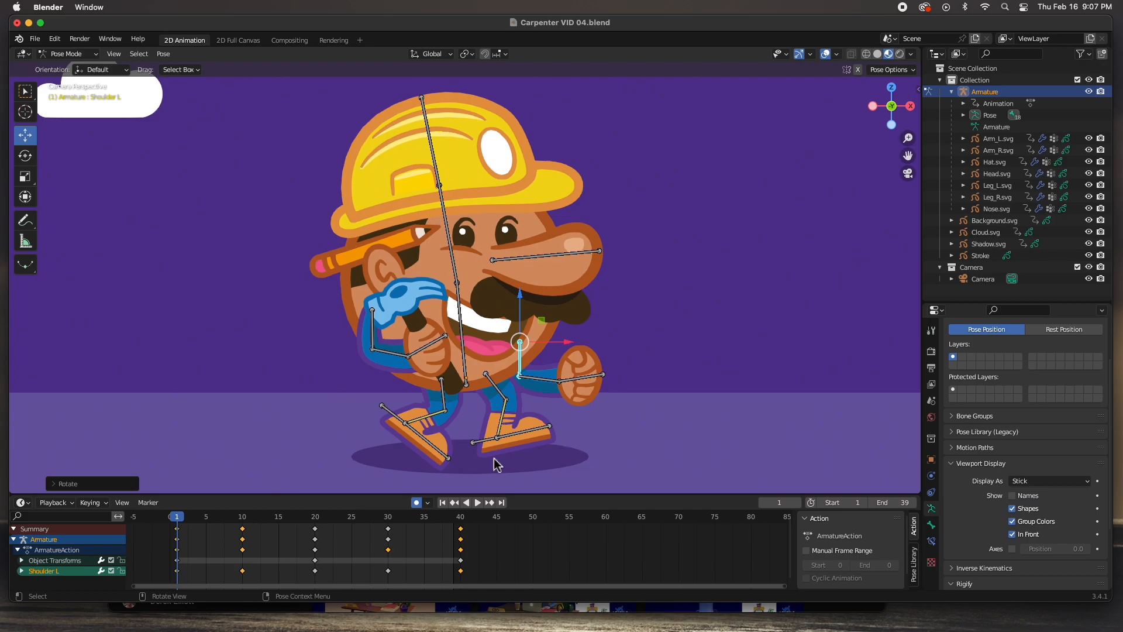
Copy the Shoulder L bone's adjusted frame 1 keyframes to frame 40 and preview the walk
left_click_drag(184, 578, 161, 535)
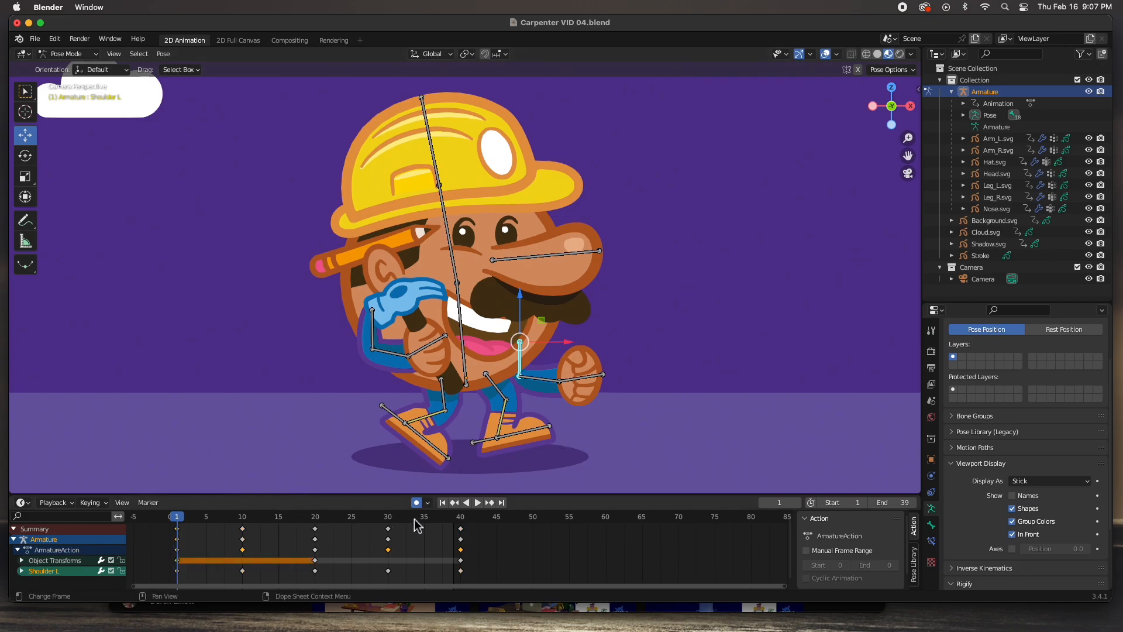
left_click(462, 519)
key("ctrl+v")
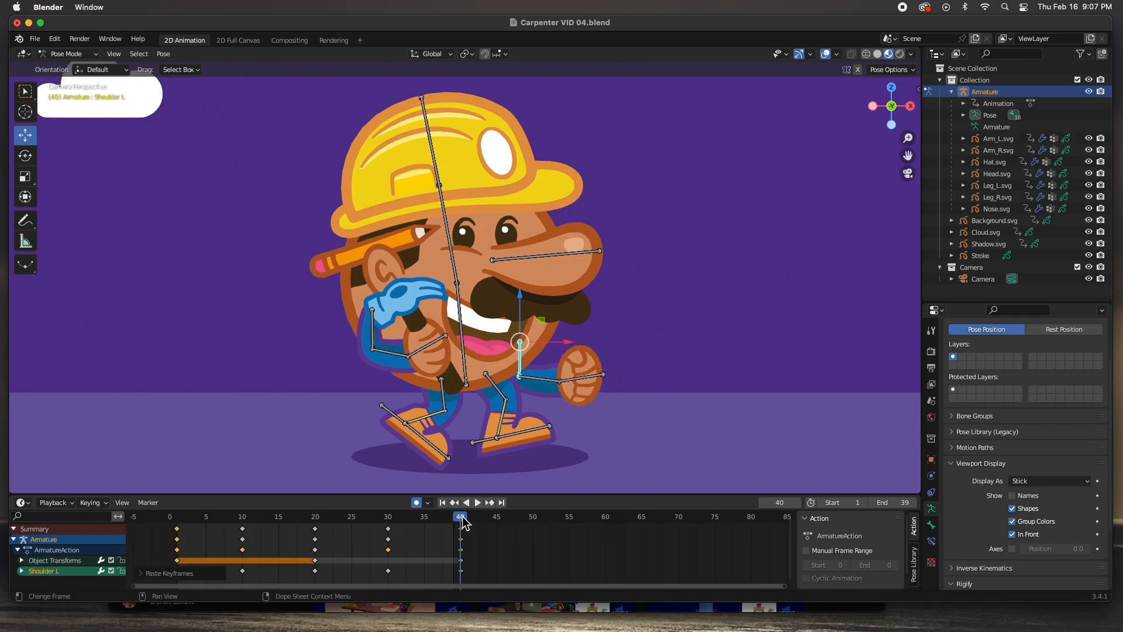
key("space")
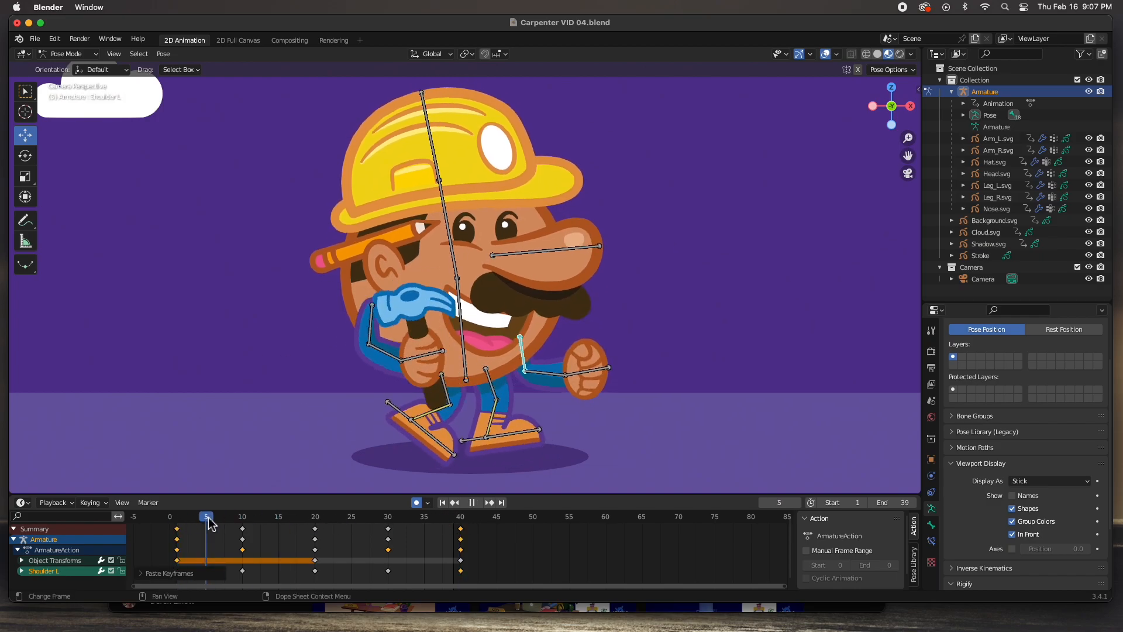
left_click_drag(265, 522, 308, 510)
left_click(477, 501)
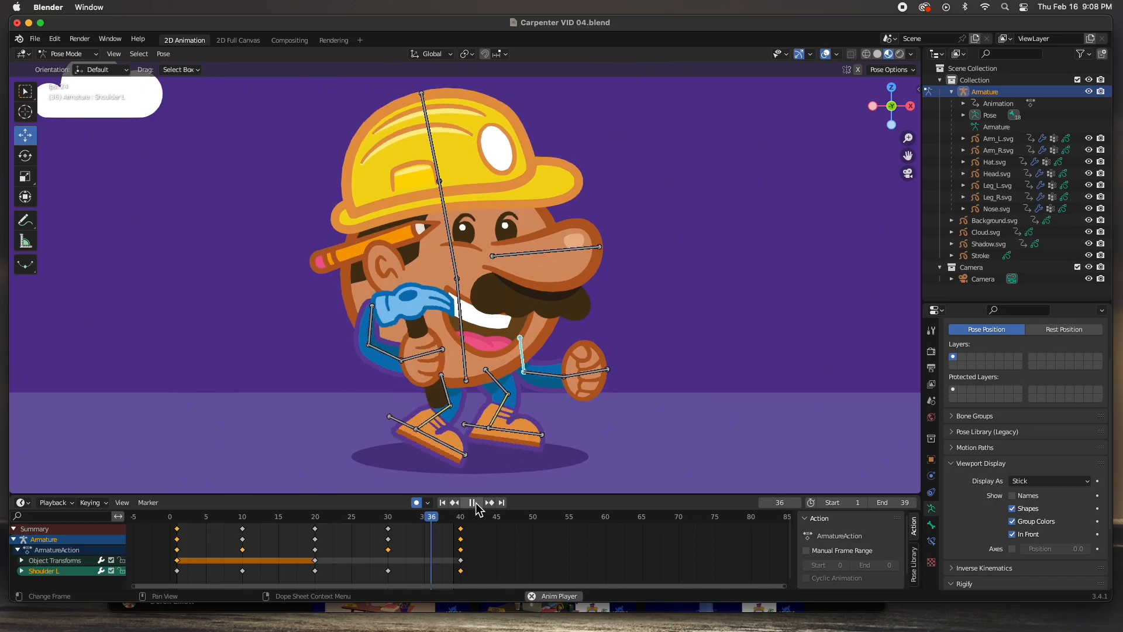
left_click(473, 503)
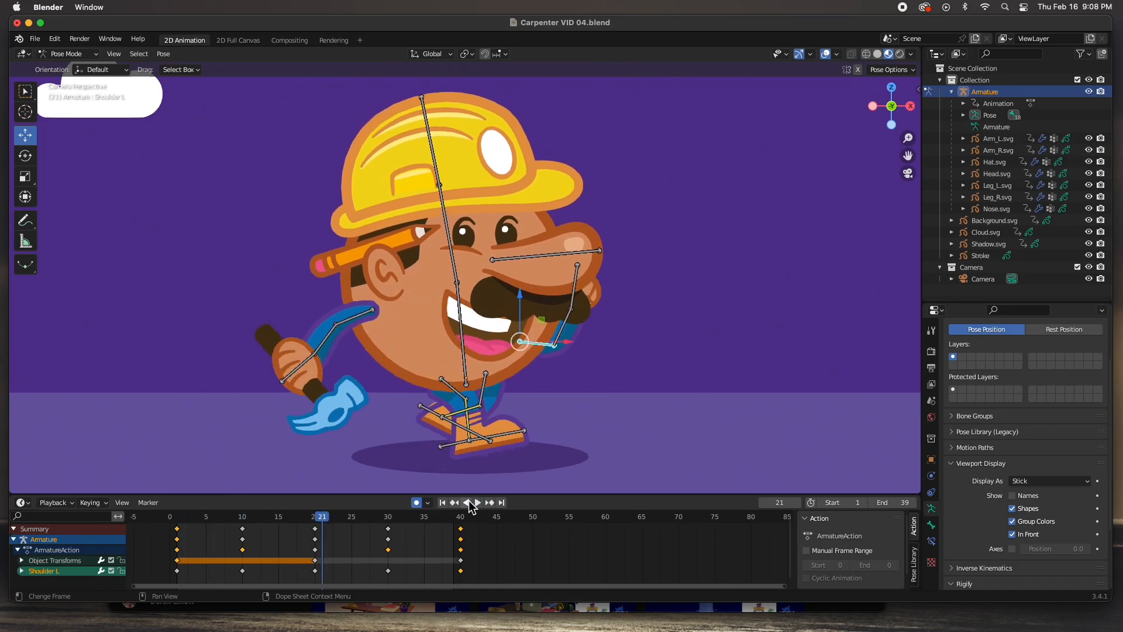
Rotate the Hat bone forward at frame 1 until it stands vertical
left_click(472, 175)
left_click(436, 166)
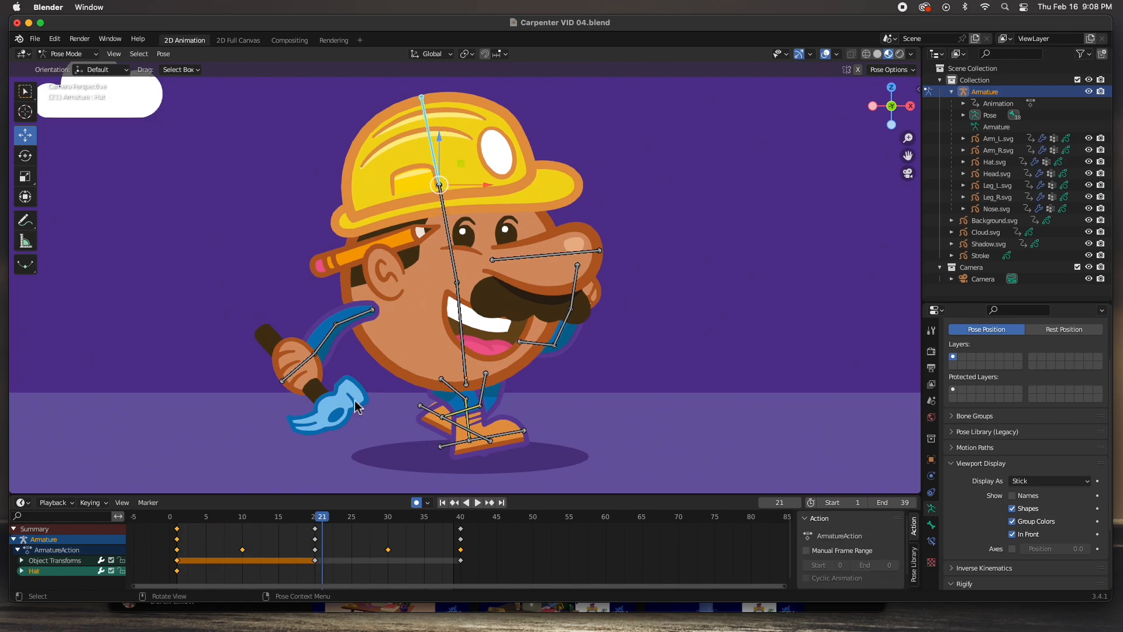
left_click_drag(266, 529, 177, 527)
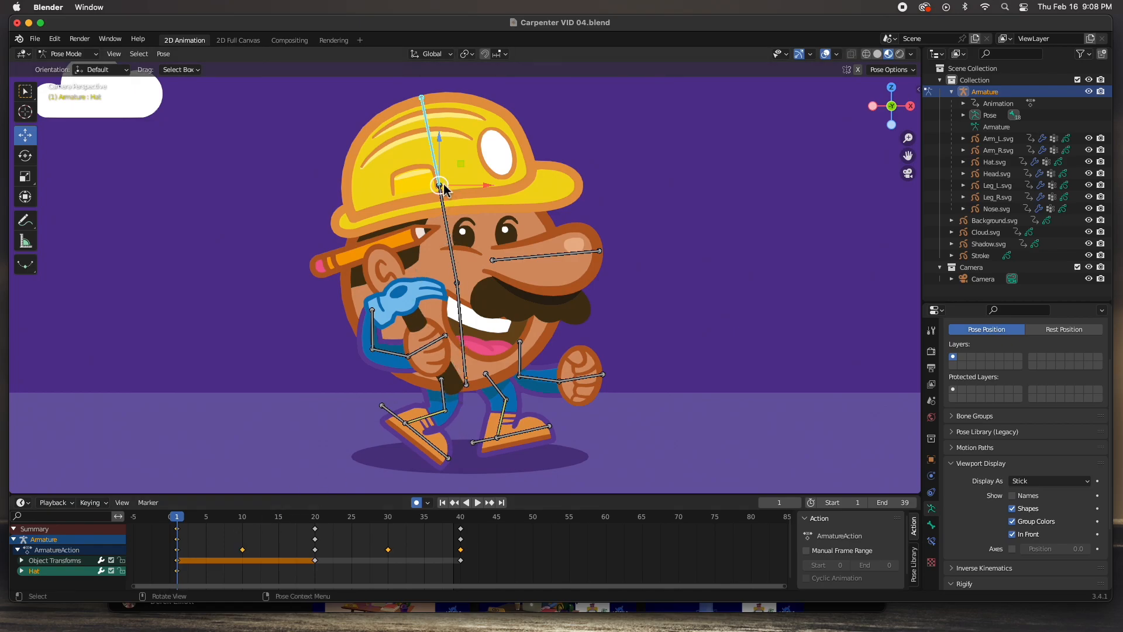
key("r")
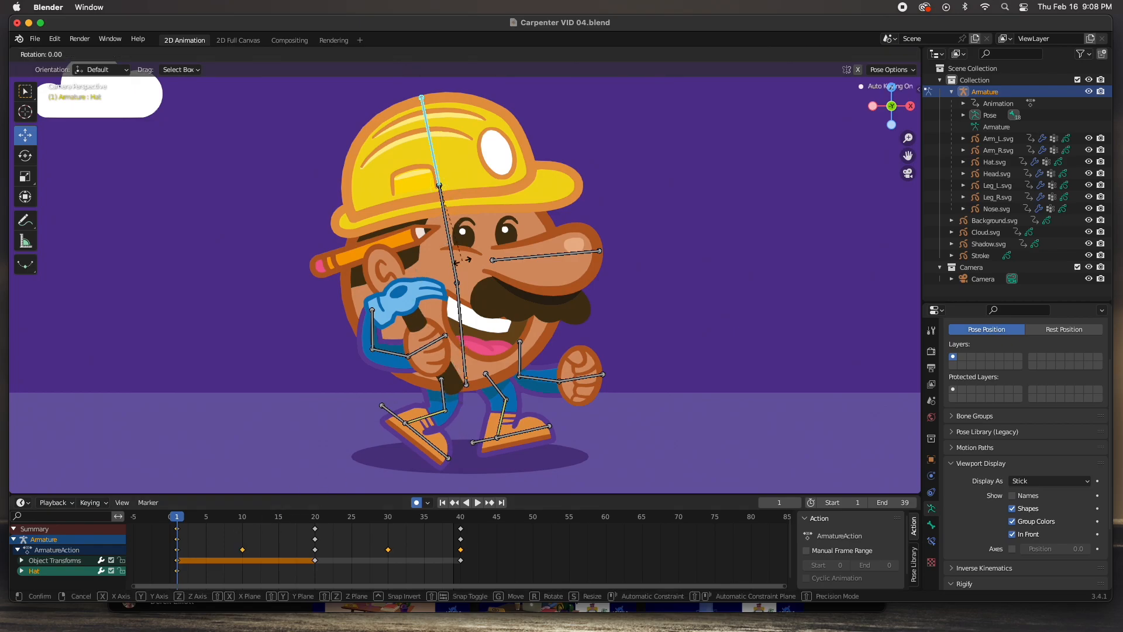
left_click(451, 274)
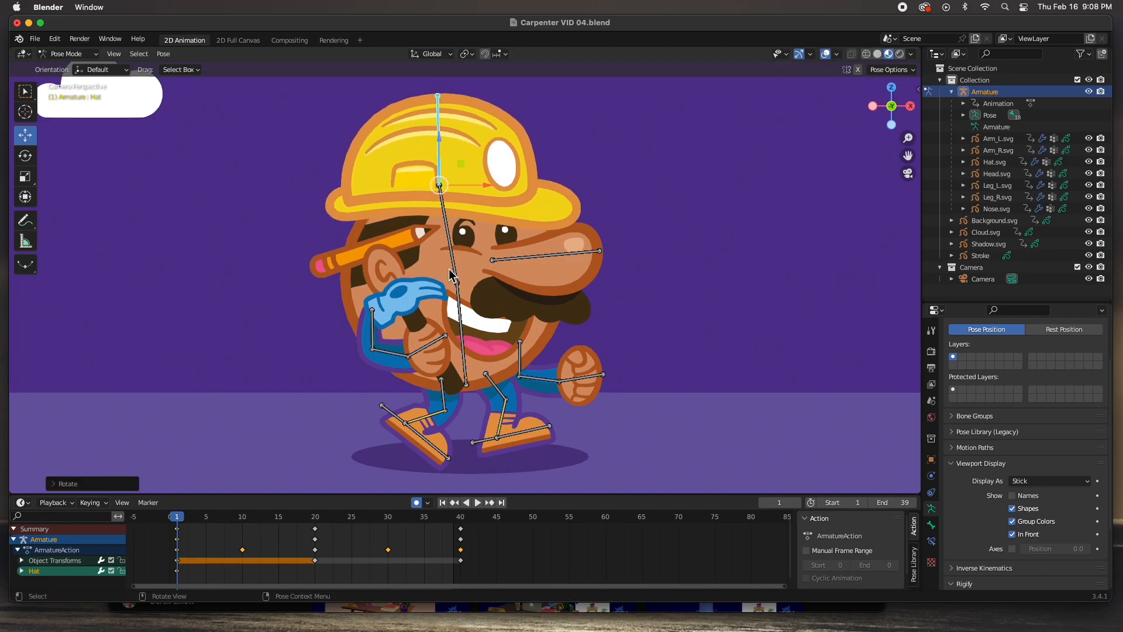
Rotate the Hat bone about 23 degrees backward at frame 10 so the hard hat's brim tips up
left_click(242, 518)
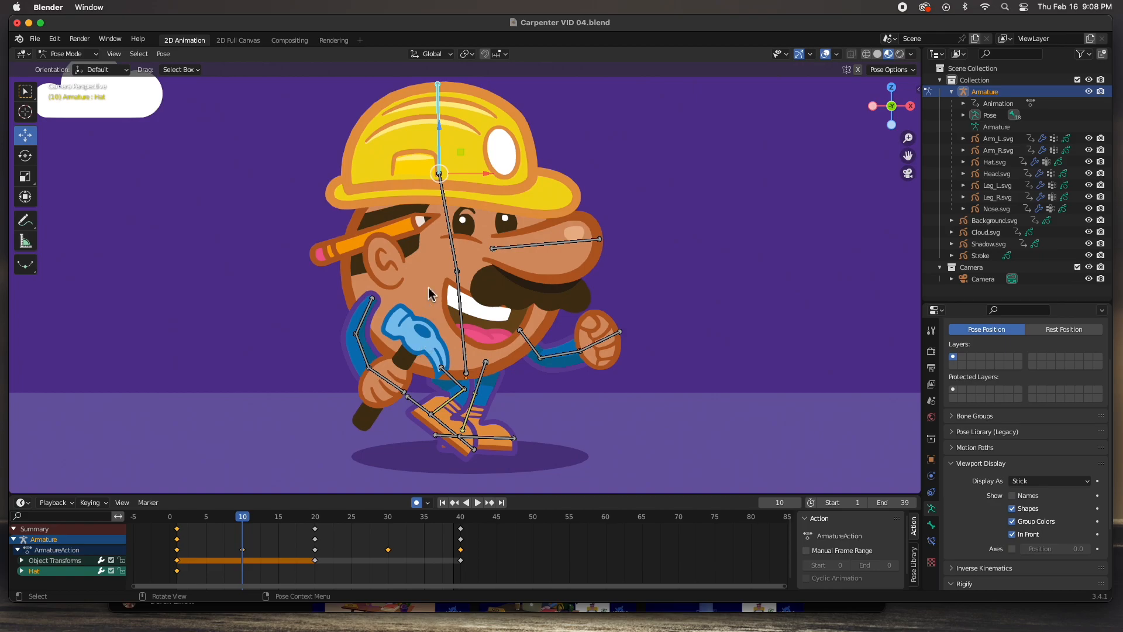
key("r")
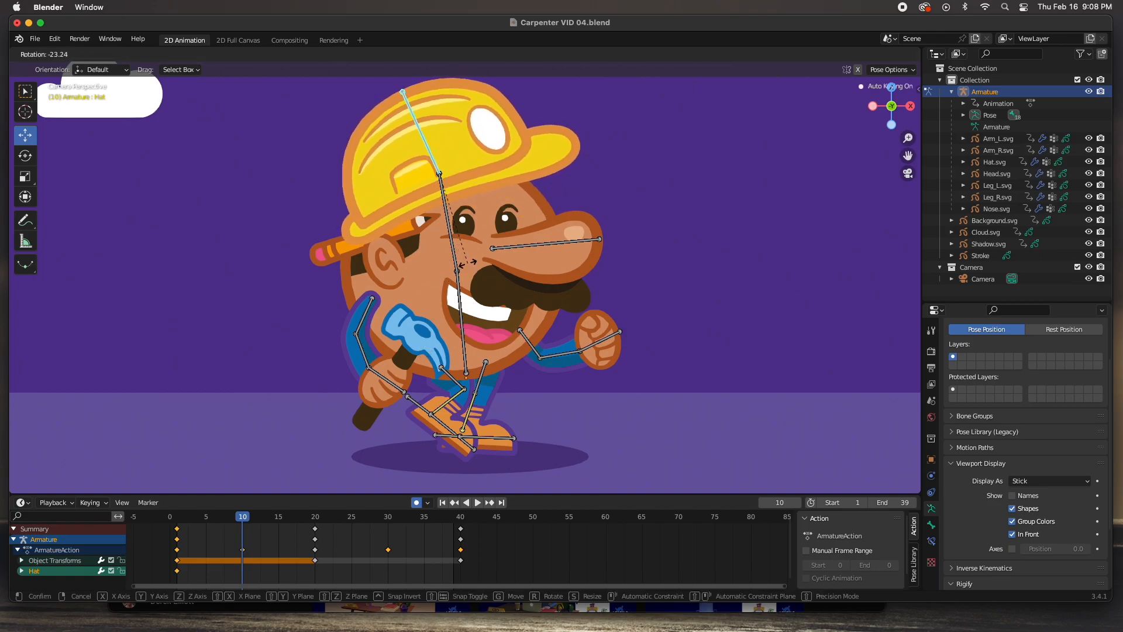
left_click(468, 262)
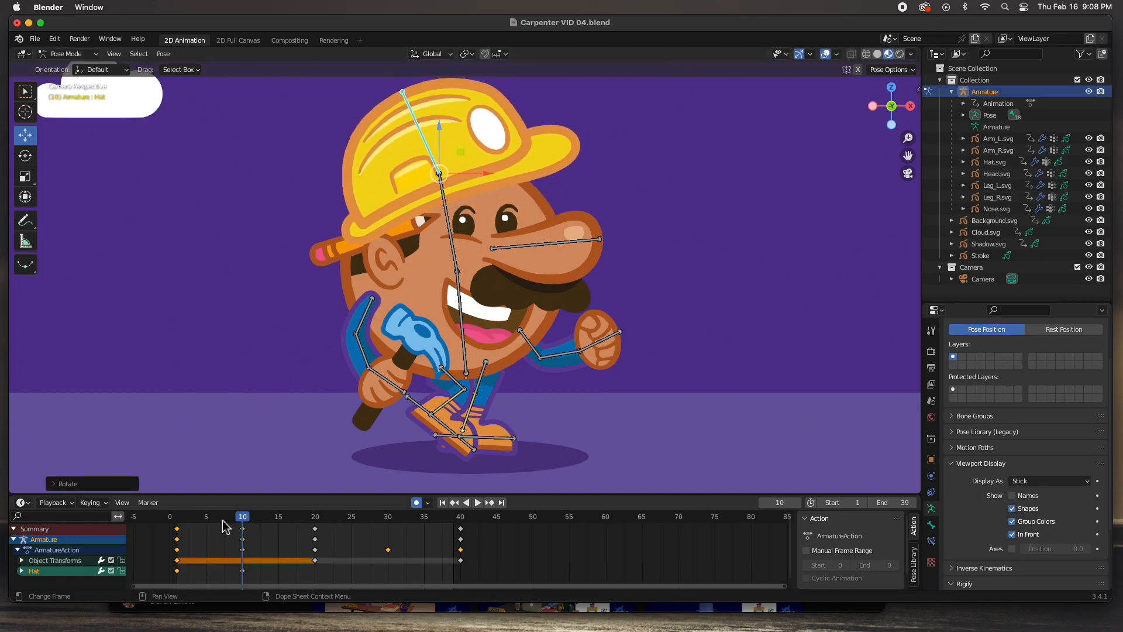
Copy the Hat bone's frame 10 keyframes and paste them at frame 30
left_click_drag(250, 578, 228, 527)
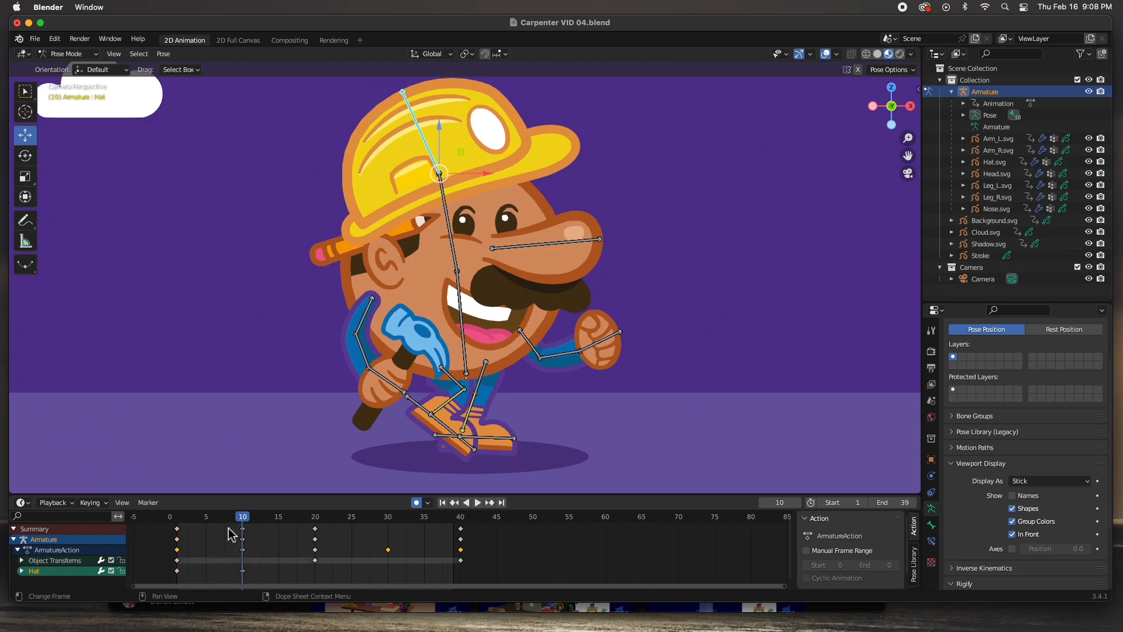
left_click(384, 518)
left_click(391, 520)
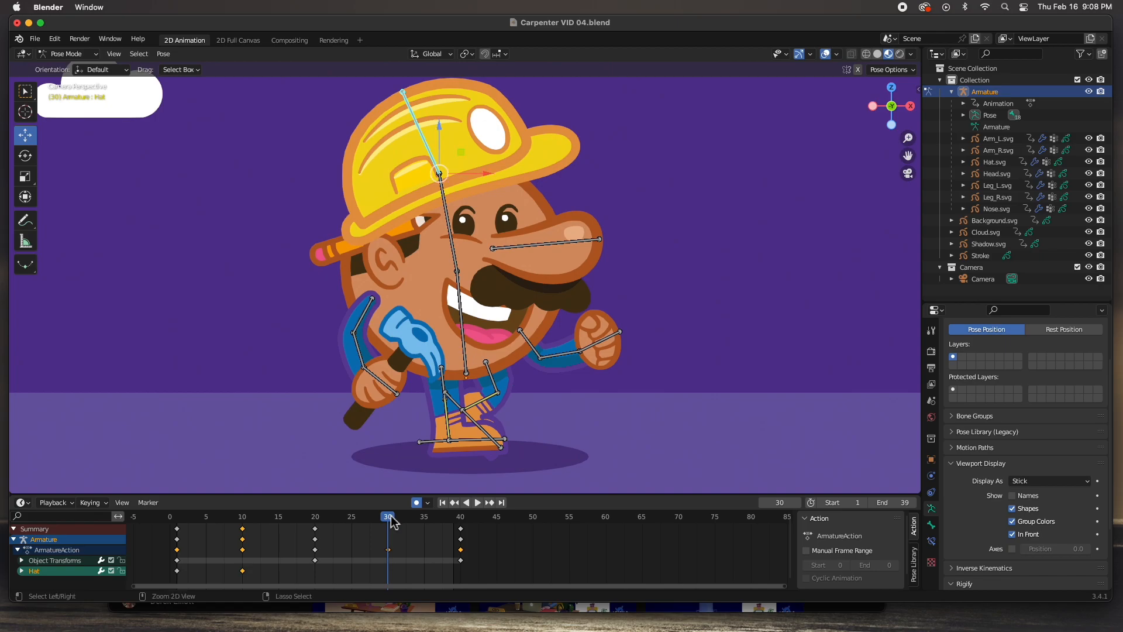
key("ctrl+v")
Copy the Hat bone's frame 1 keyframes to frames 20 and 40 and preview the hat's bounce
left_click(178, 518)
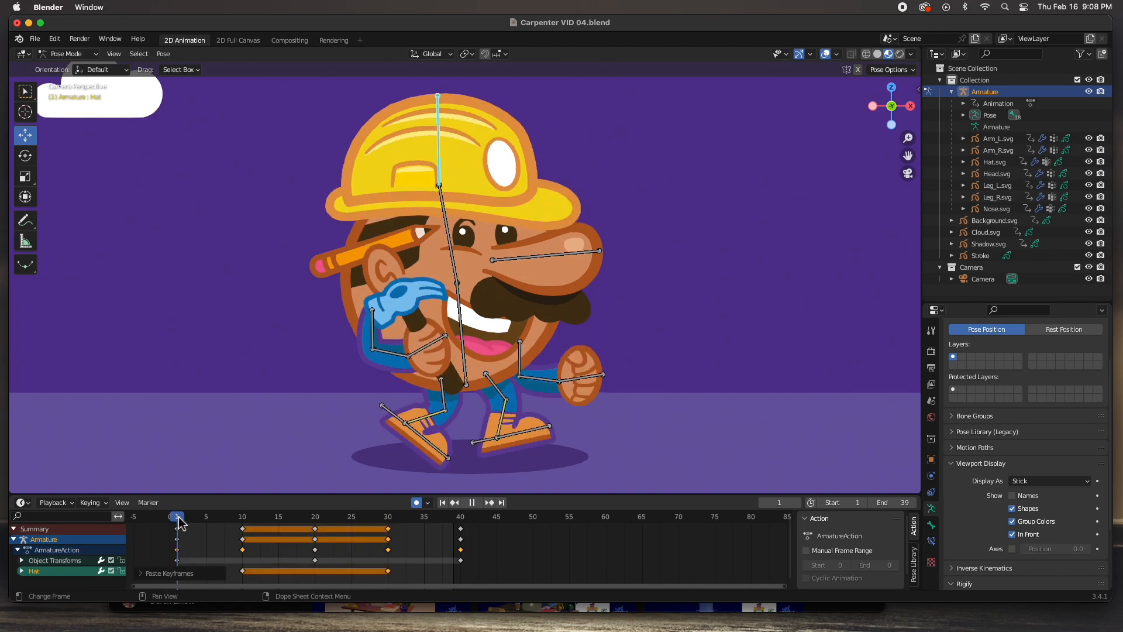
left_click_drag(187, 569, 158, 524)
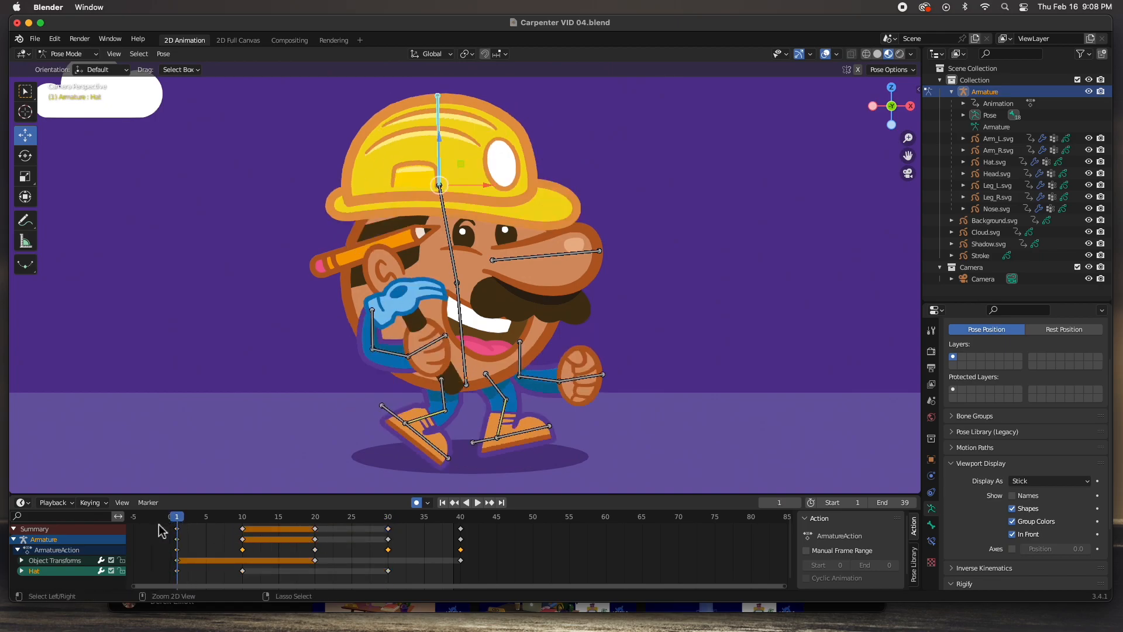
left_click(316, 517)
key("ctrl+v")
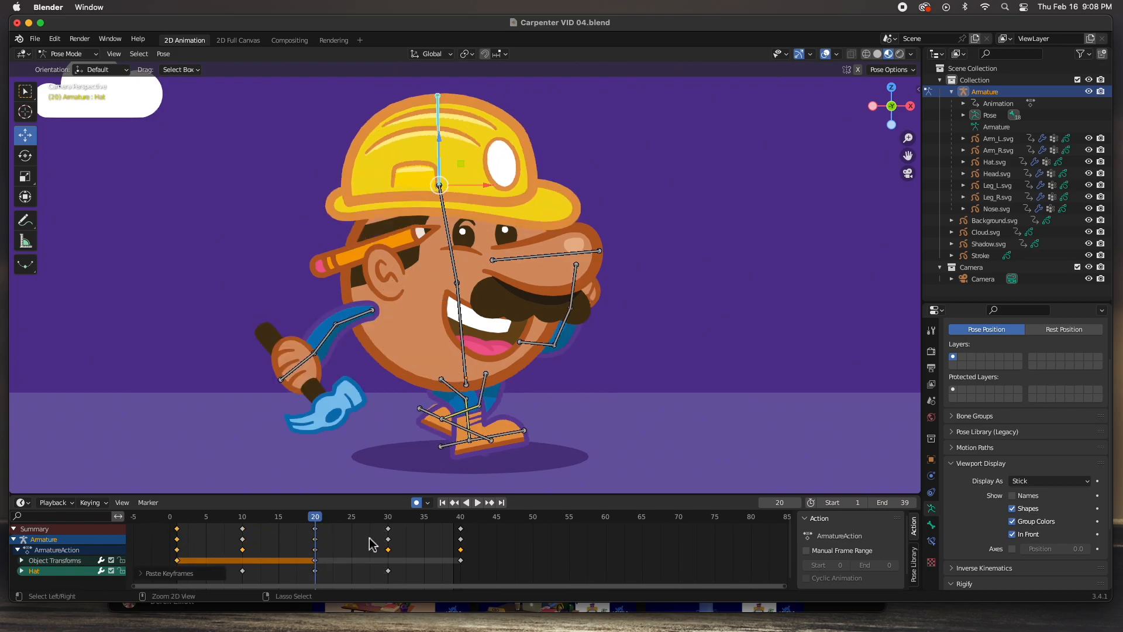
left_click(459, 518)
key("ctrl+v")
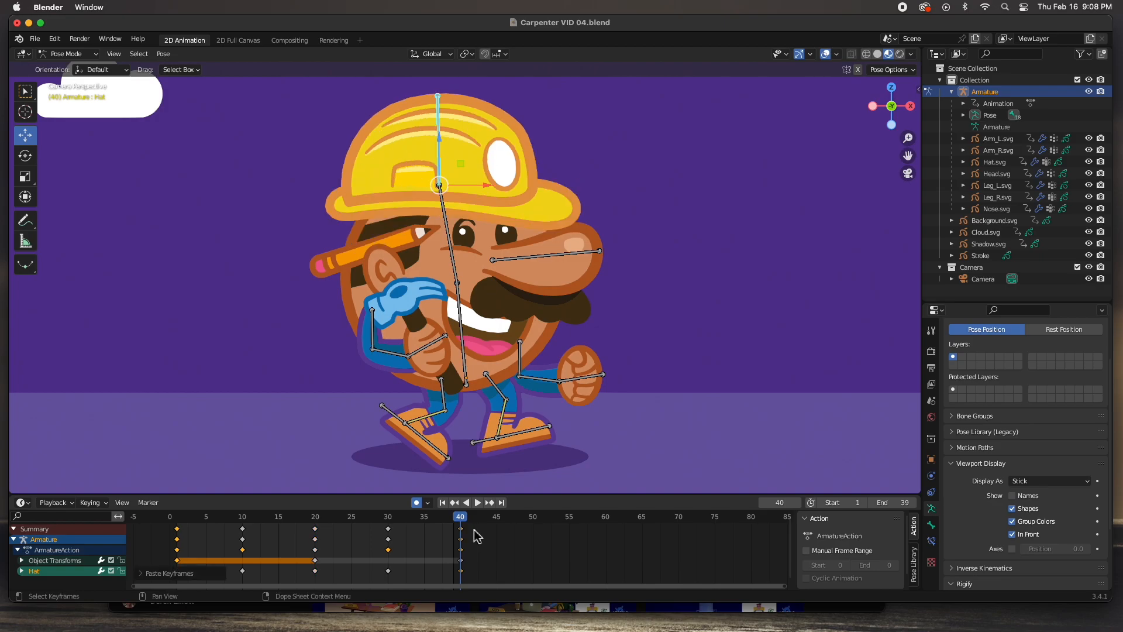
left_click(476, 503)
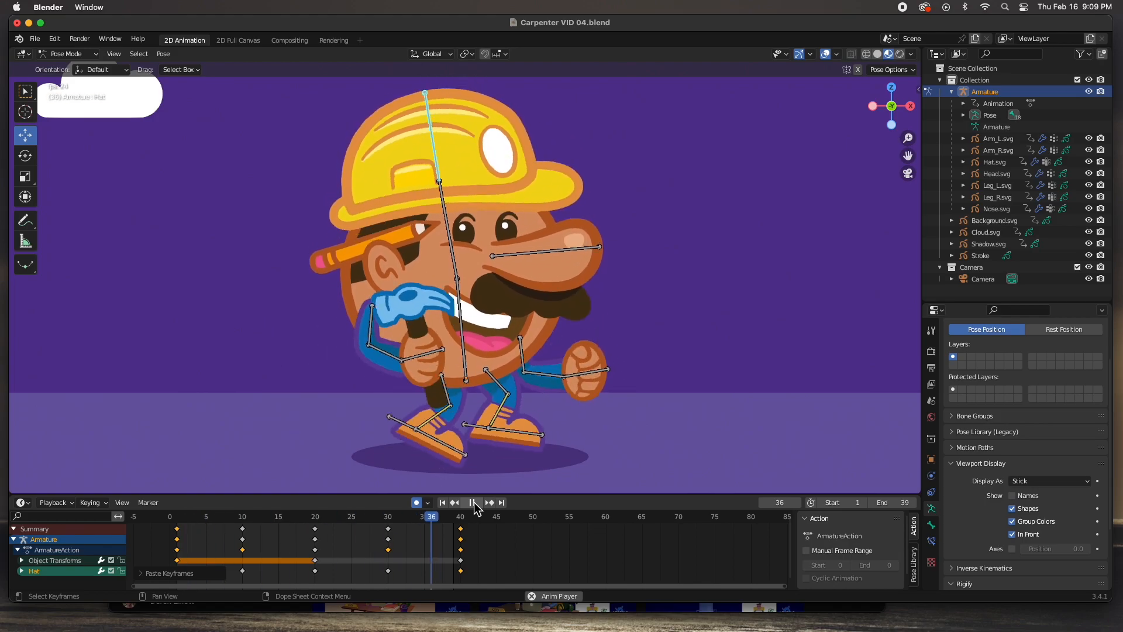
key("space")
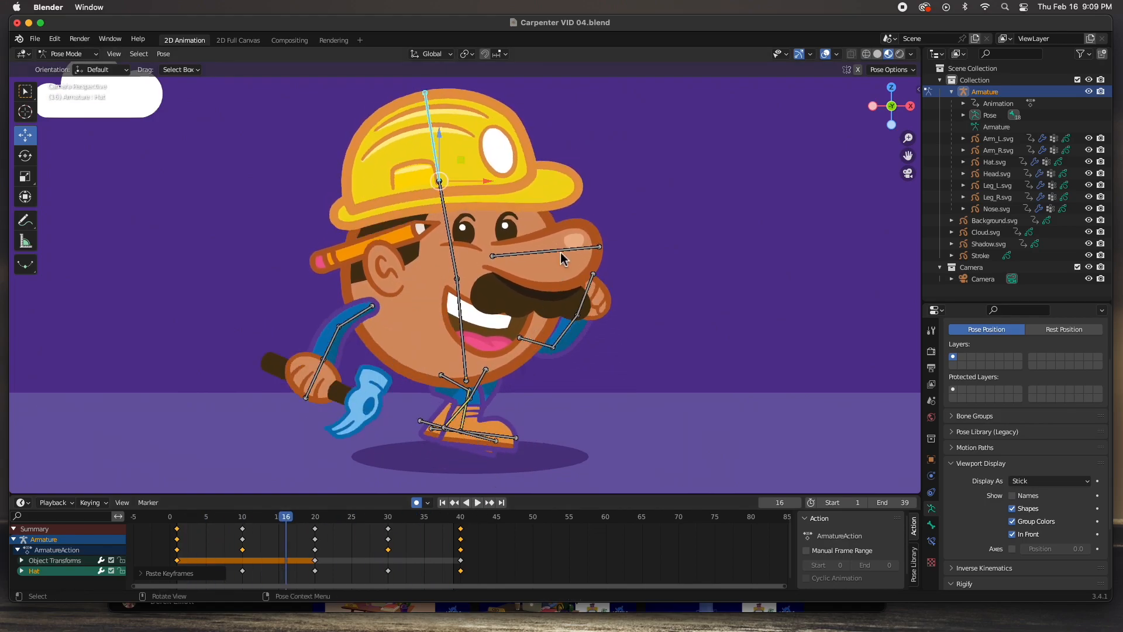
Rotate the Nose bone about 10 degrees upward at frame 1 so the tip of the nose lifts
left_click(178, 519)
key("space")
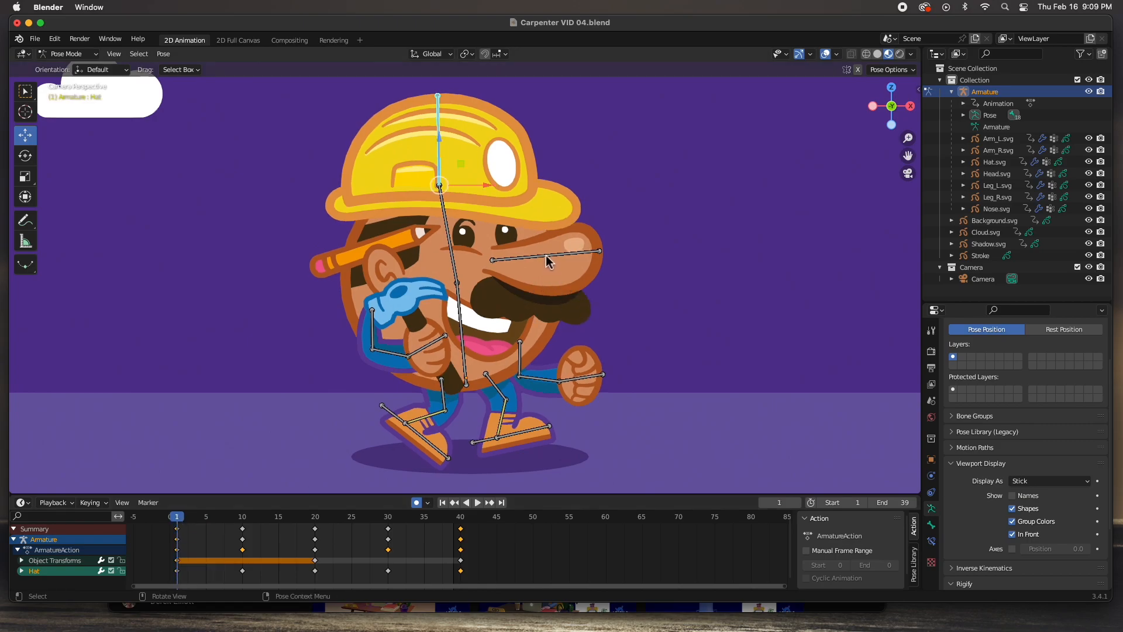
left_click(548, 260)
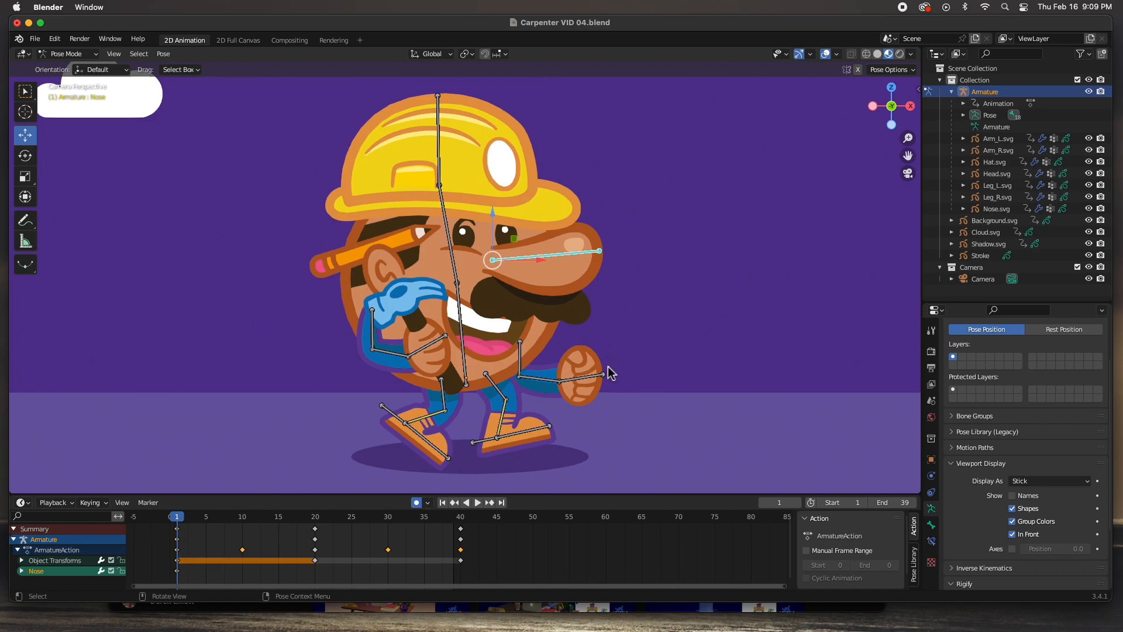
key("r")
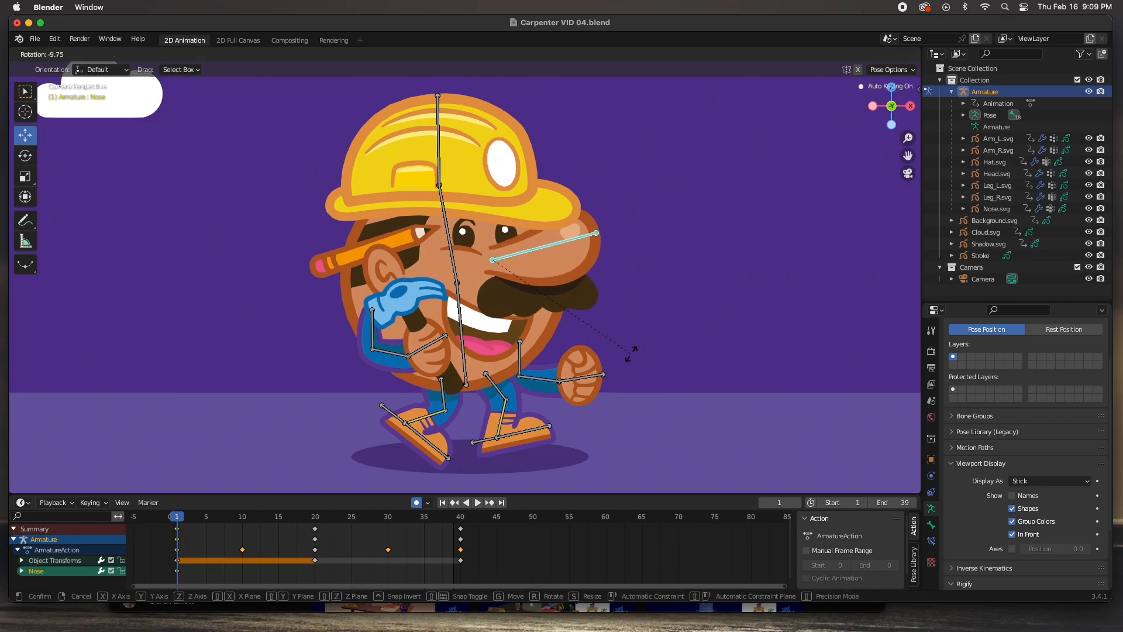
left_click(626, 366)
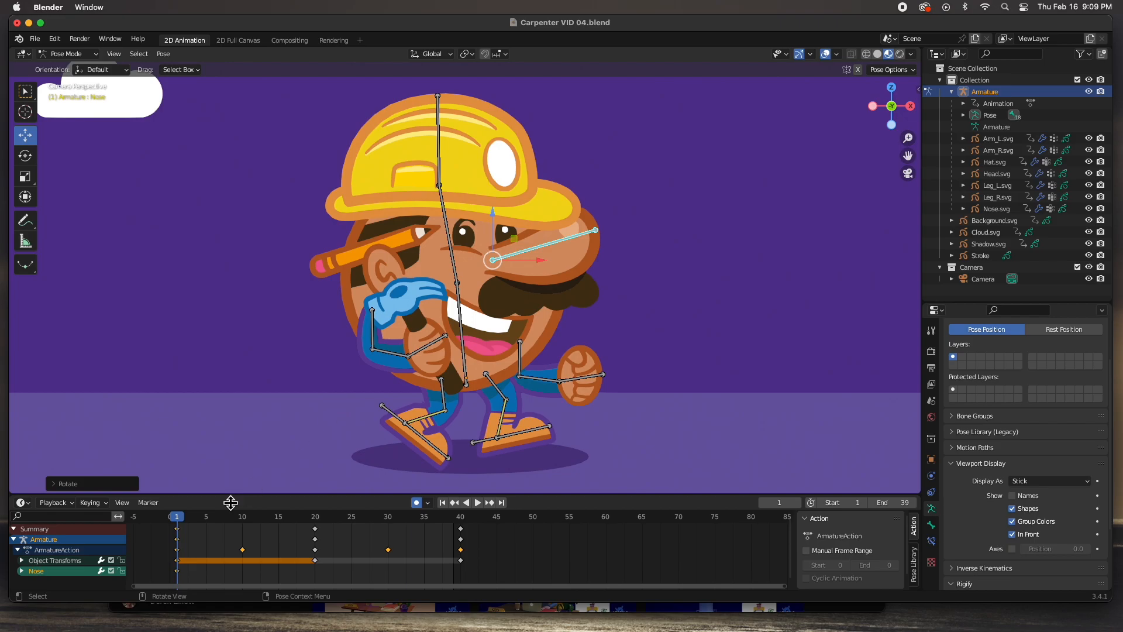
Rotate the Nose bone downward at frame 10 so the nose droops below horizontal
left_click_drag(179, 519, 243, 516)
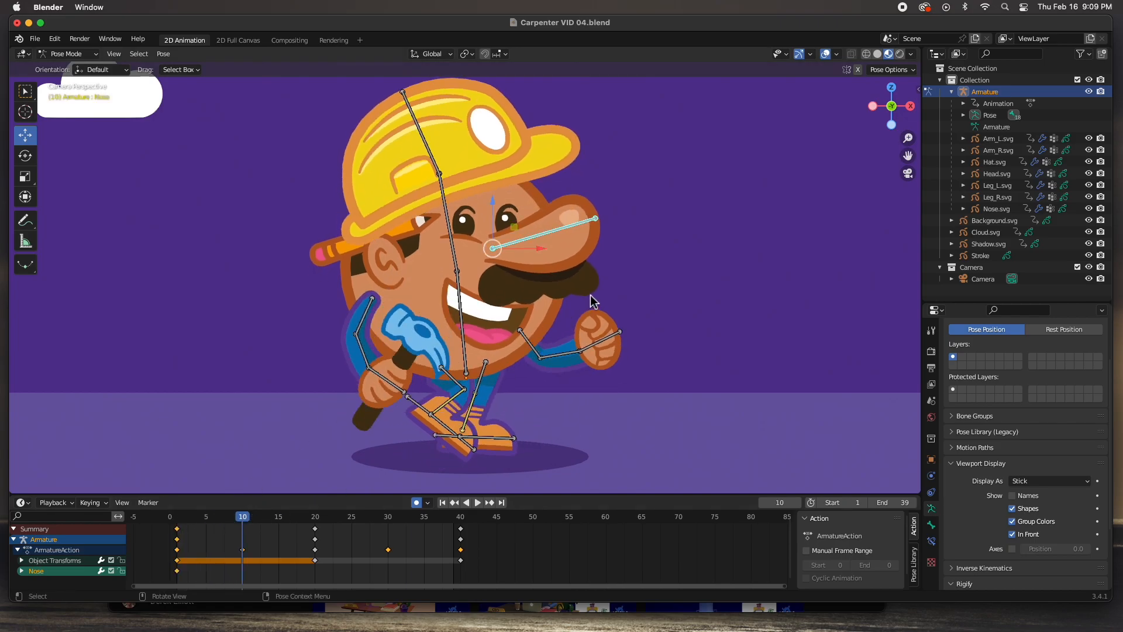
key("r")
left_click(566, 356)
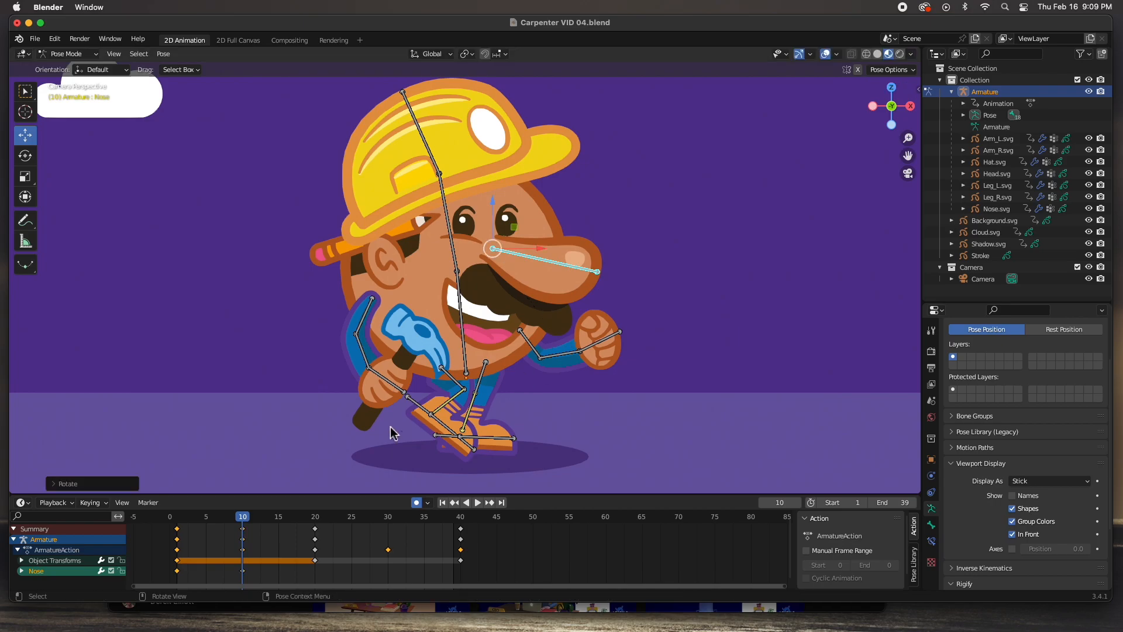
Copy the Nose bone's frame 1 keyframes and paste them at frames 20 and 40
left_click_drag(195, 574, 164, 544)
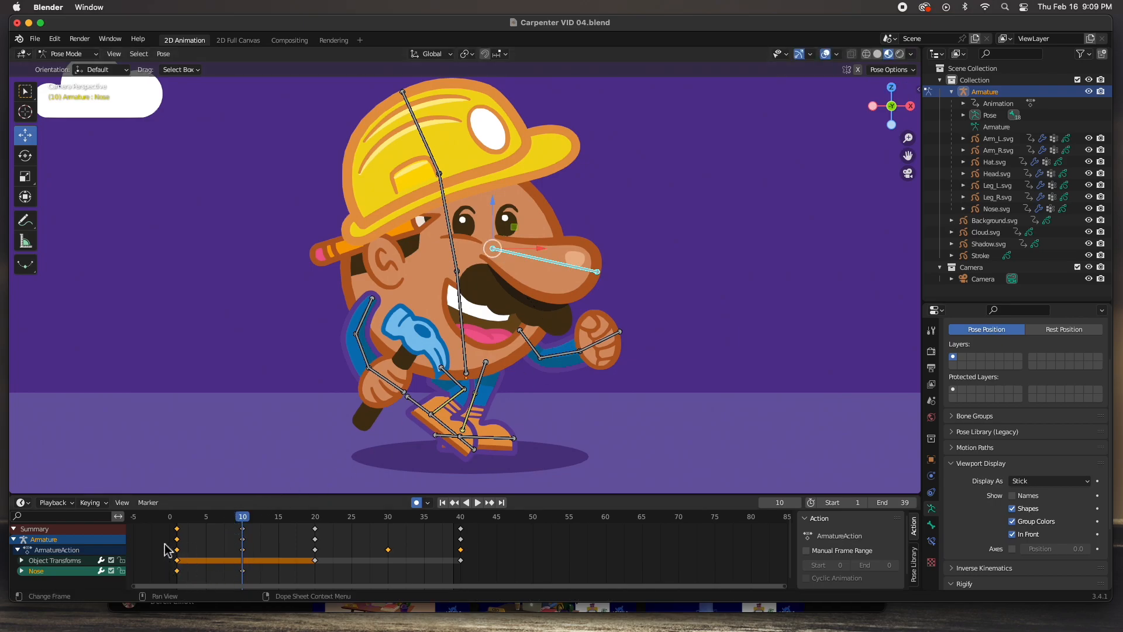
key("super+c")
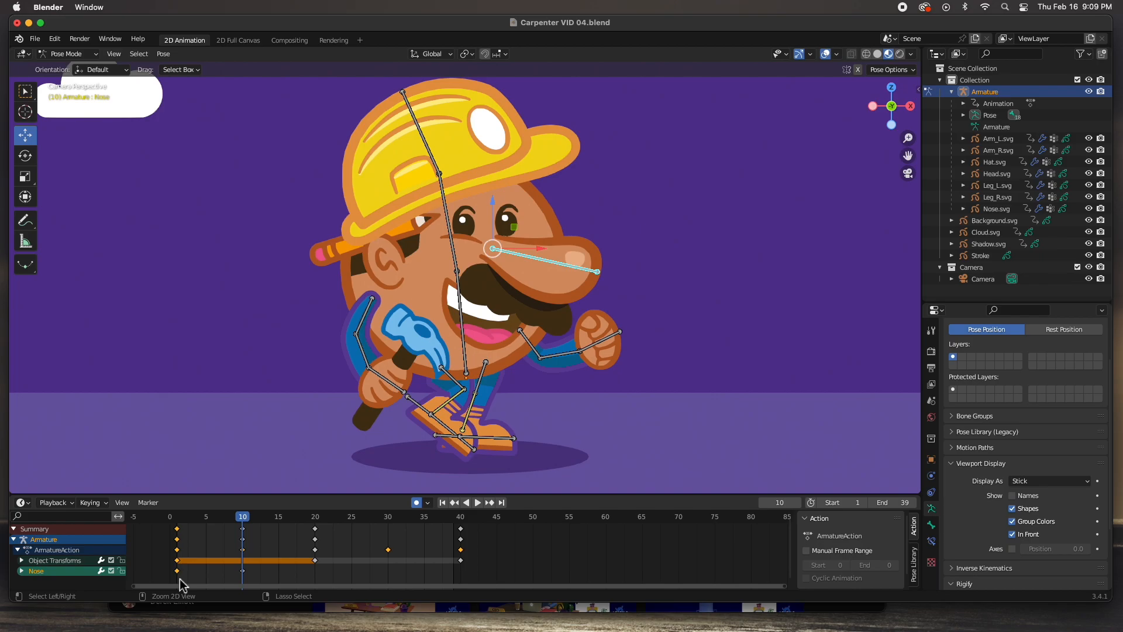
left_click(317, 520)
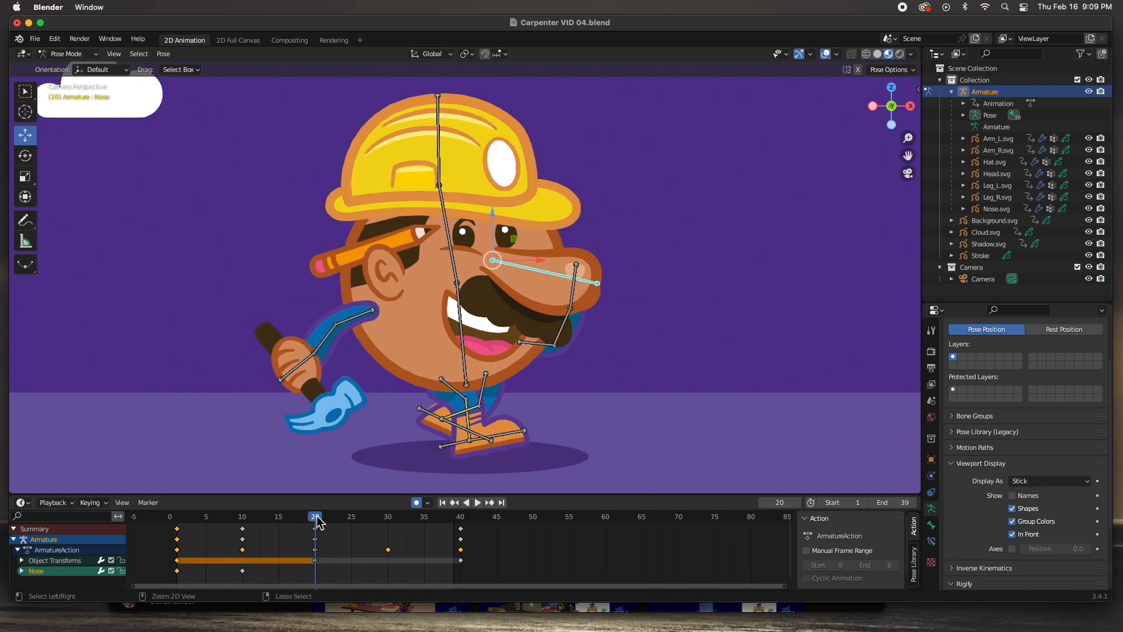
key("super+v")
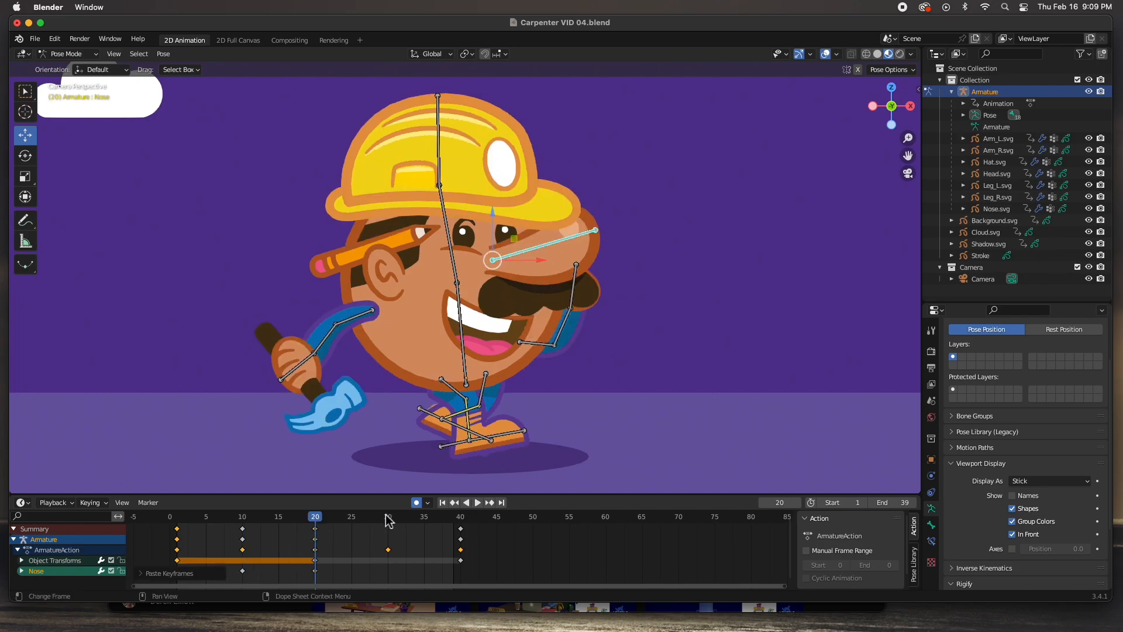
left_click(460, 519)
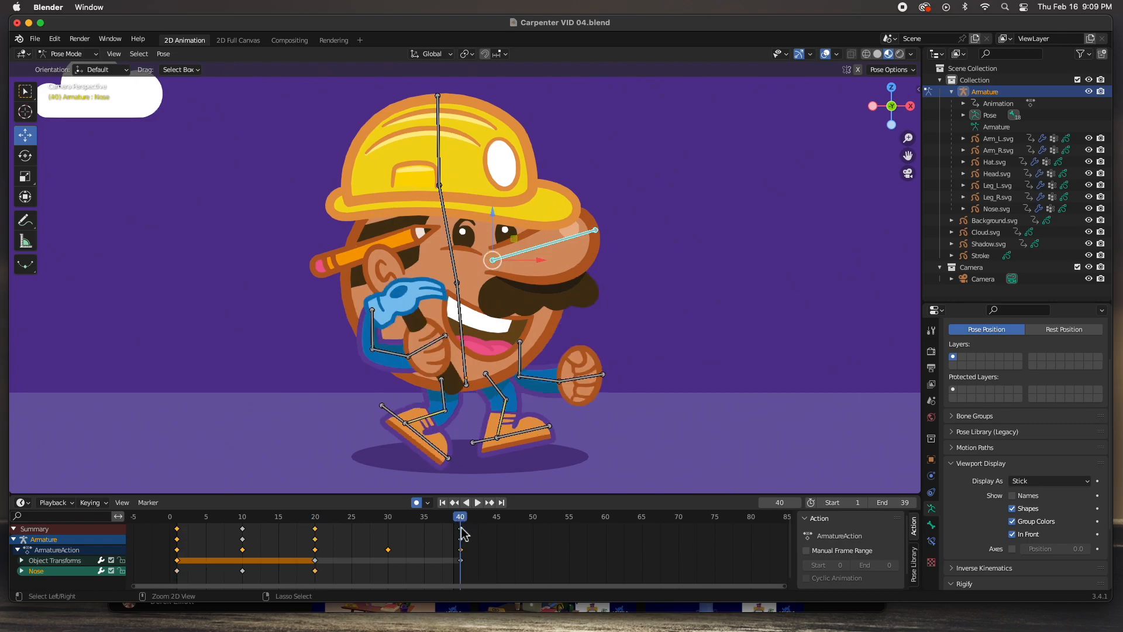
key("super+v")
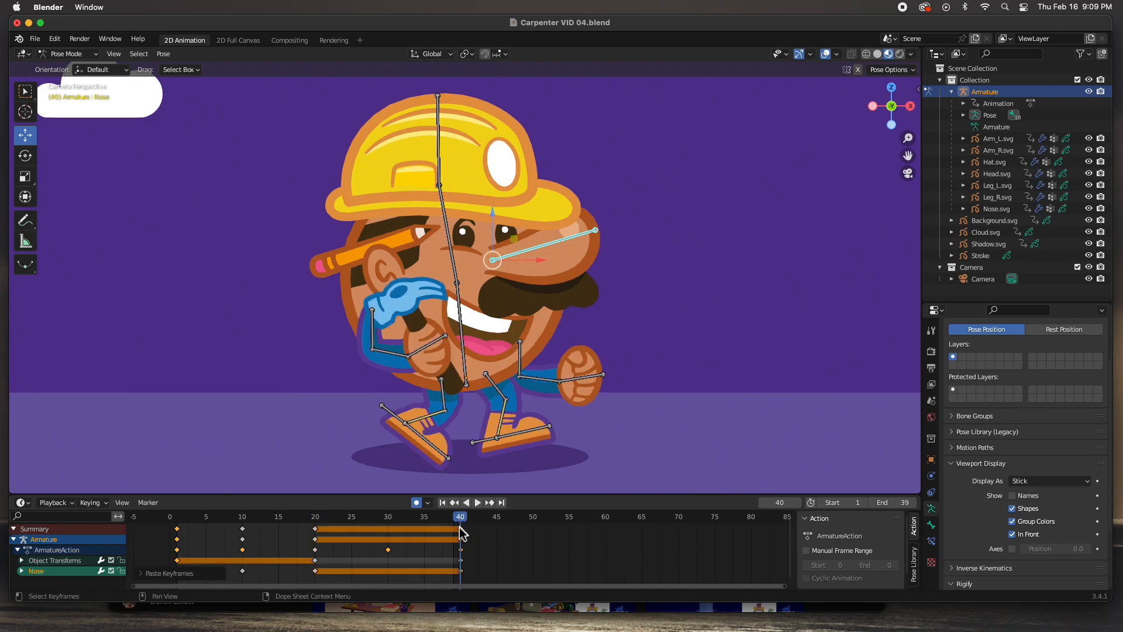
Copy the Nose bone's frame 10 keyframes to frame 30 and preview the nose's bounce
left_click(255, 572, "alt")
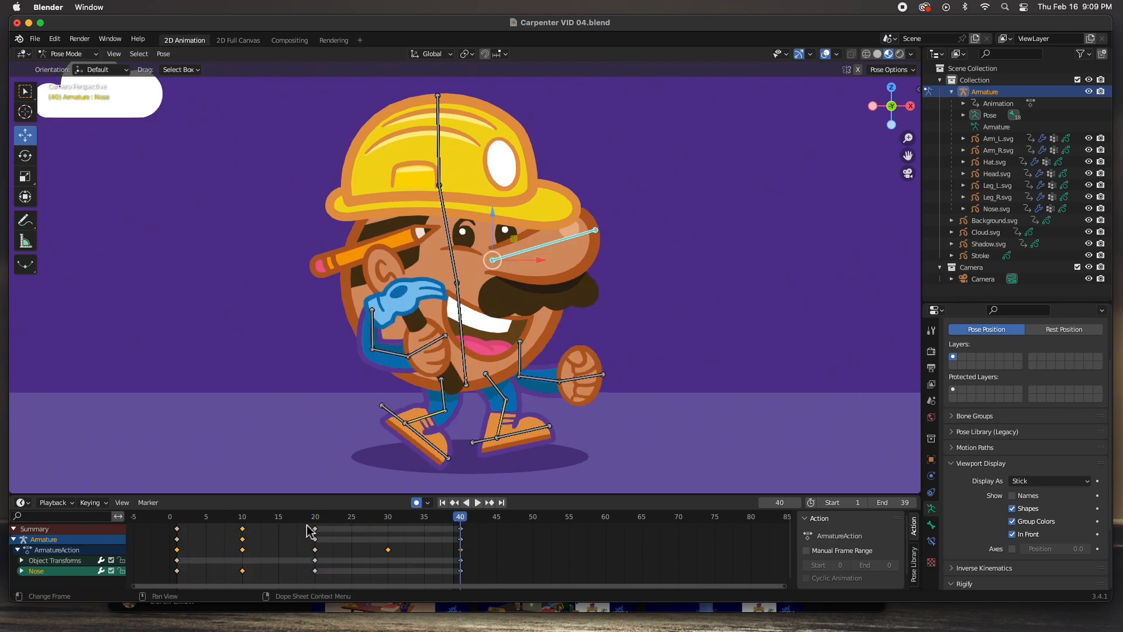
left_click(390, 519)
key("super+v")
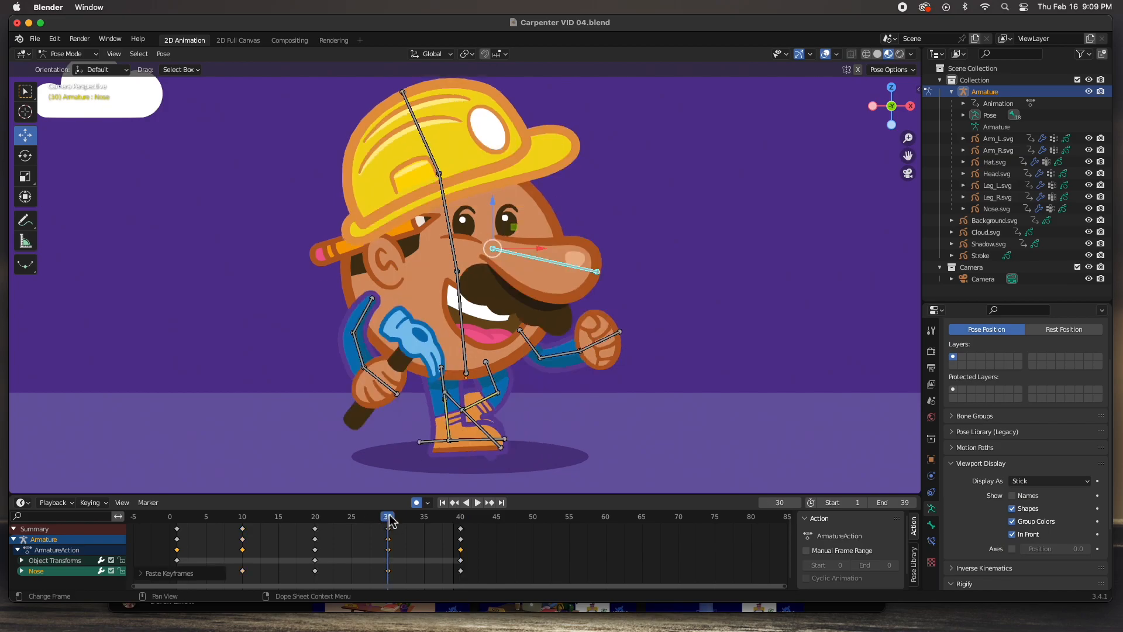
left_click(478, 503)
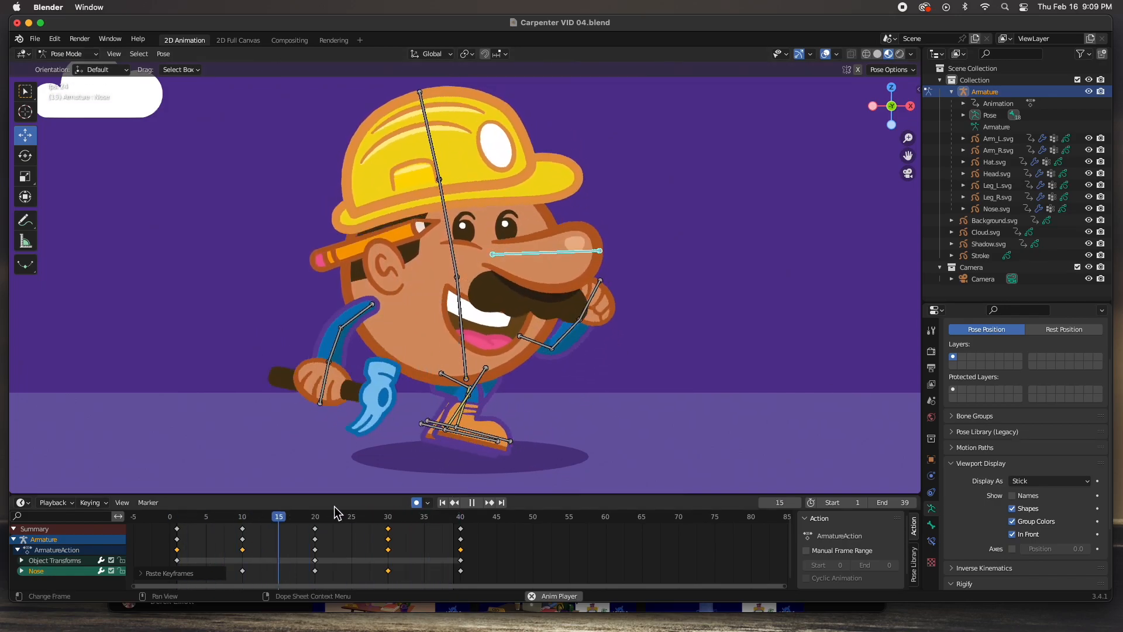
key("space")
Rotate the Hat bone about 7 degrees backward at frame 1 to soften the hat's forward tilt
left_click_drag(216, 517, 177, 523)
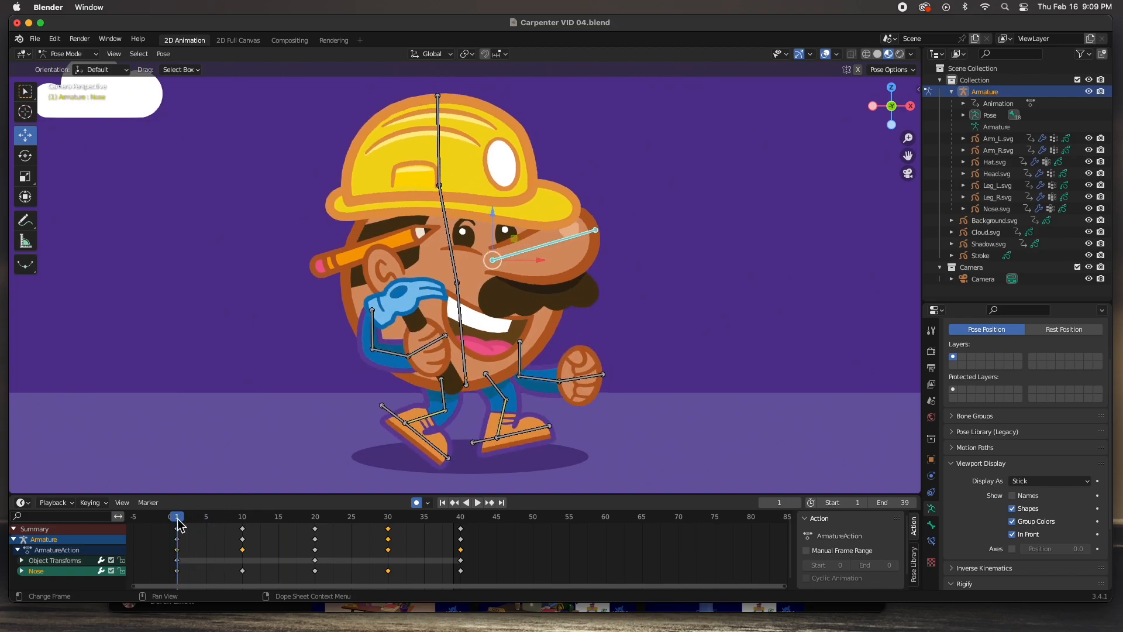
left_click(439, 148)
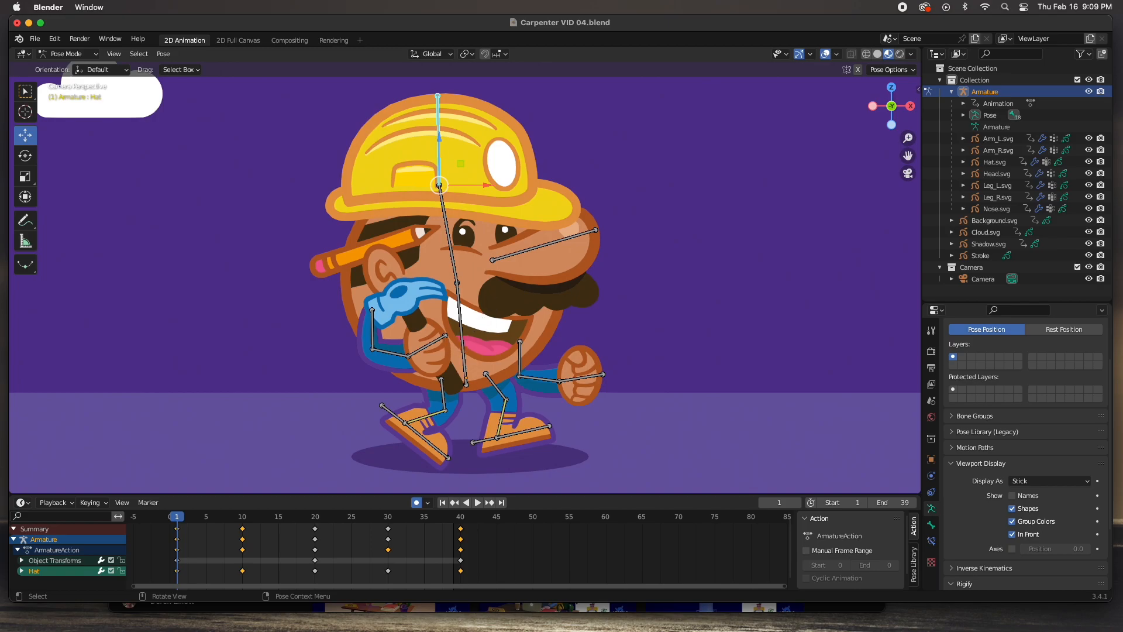
key("r")
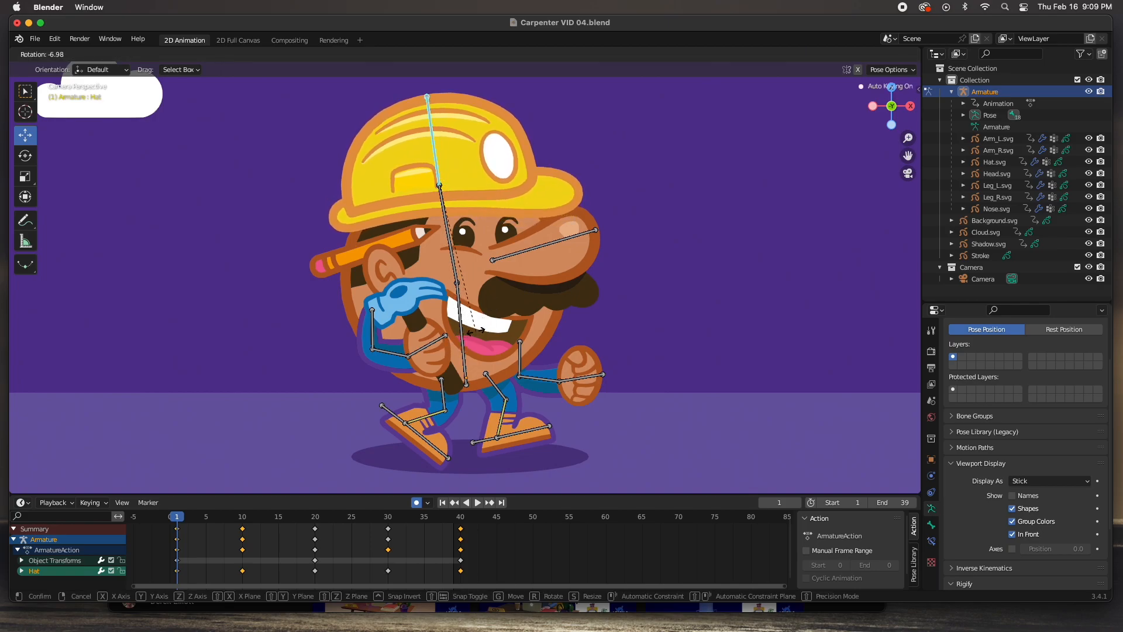
left_click(477, 331)
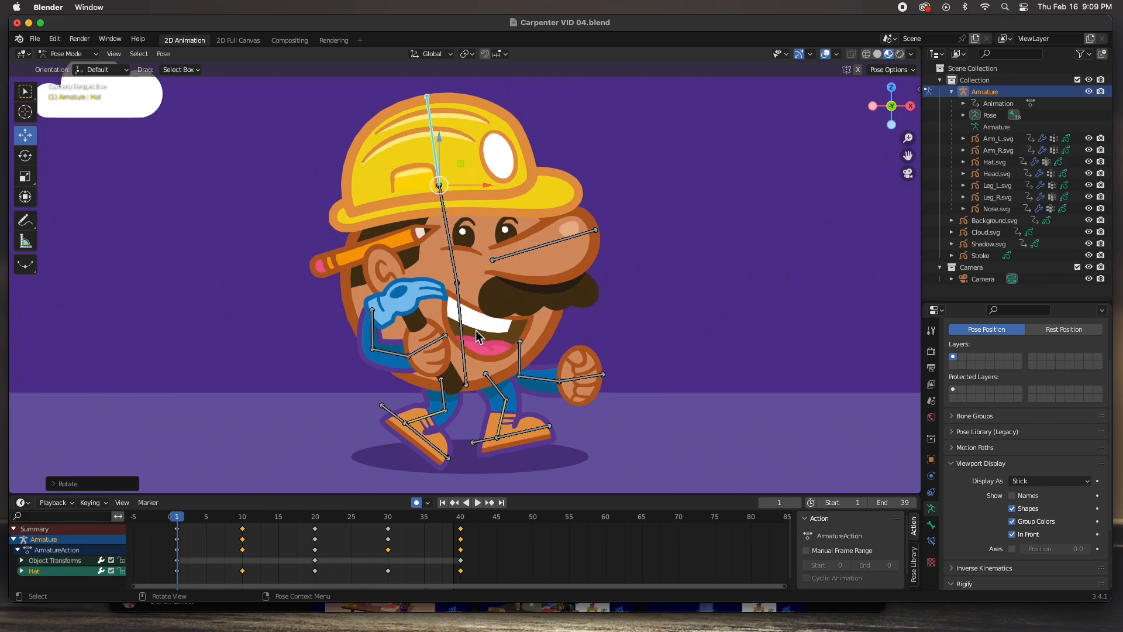
Copy the Hat bone's adjusted frame 1 keyframes and paste them over frames 20 and 40
left_click(178, 560)
left_click(203, 582)
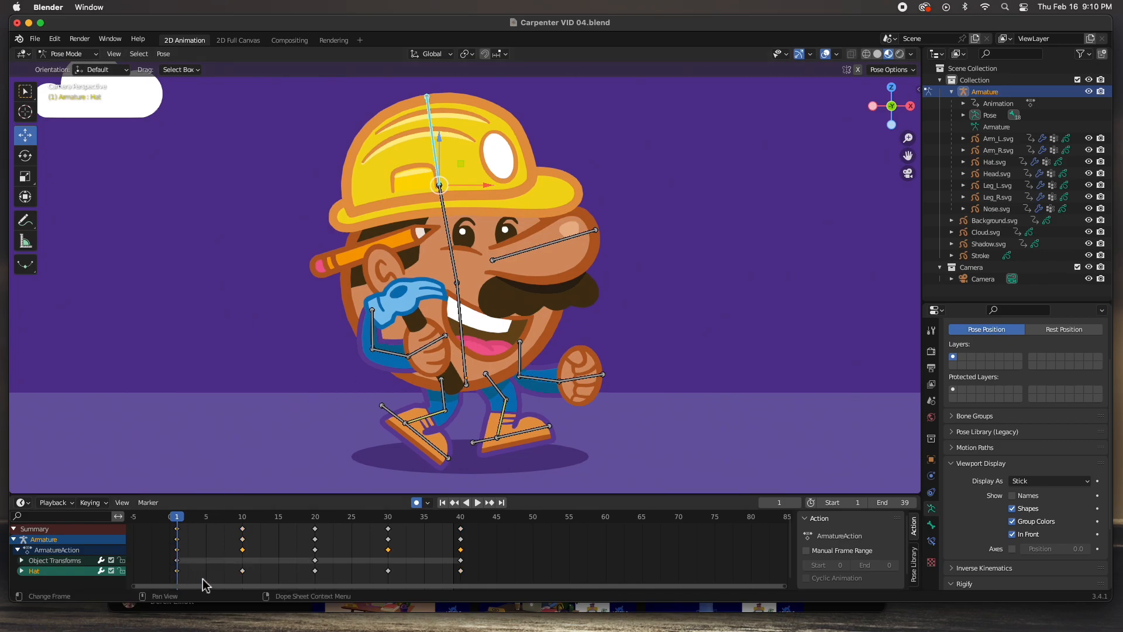
left_click(316, 517)
key("ctrl+v")
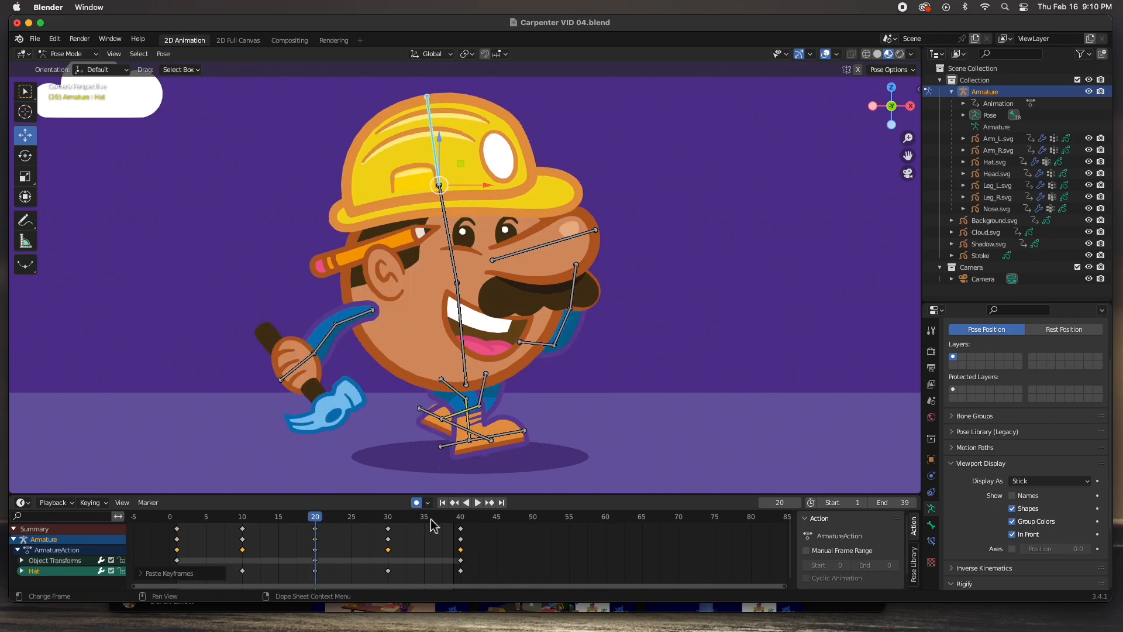
left_click(462, 517)
key("ctrl+v")
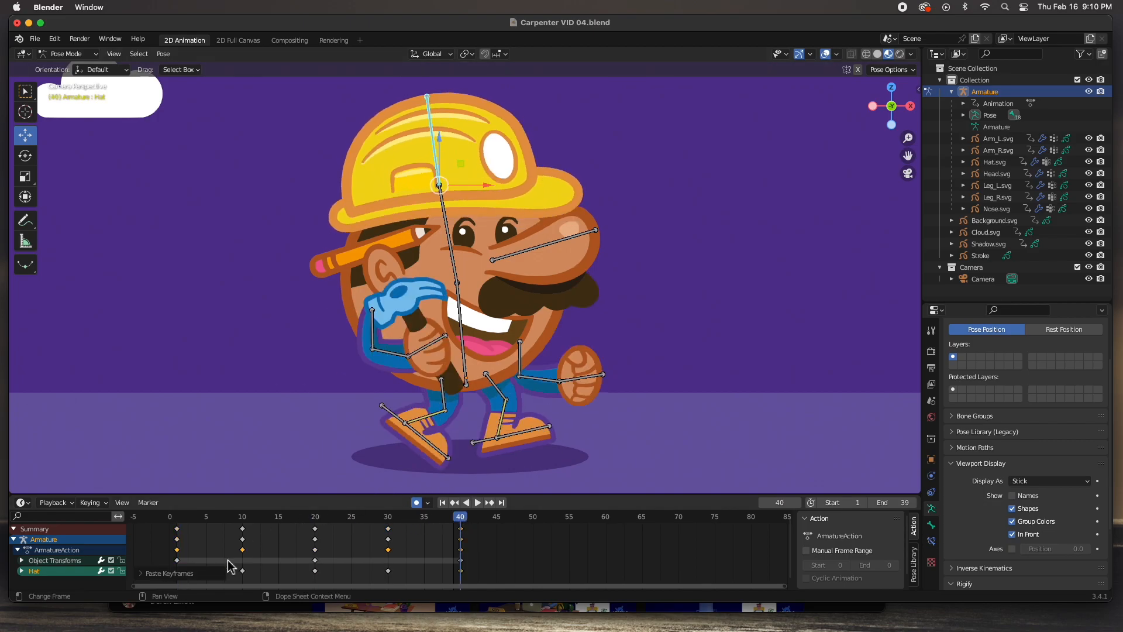
Rotate the Hat bone about 9 degrees forward at frame 10 to reduce the hat's backward tilt
left_click(243, 517)
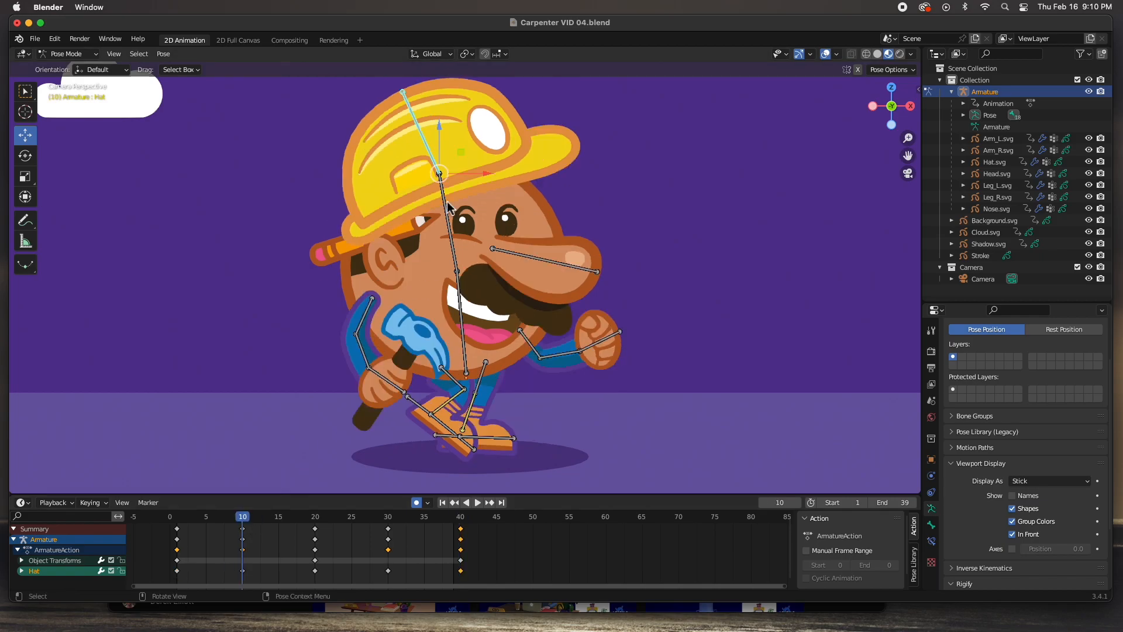
key("r")
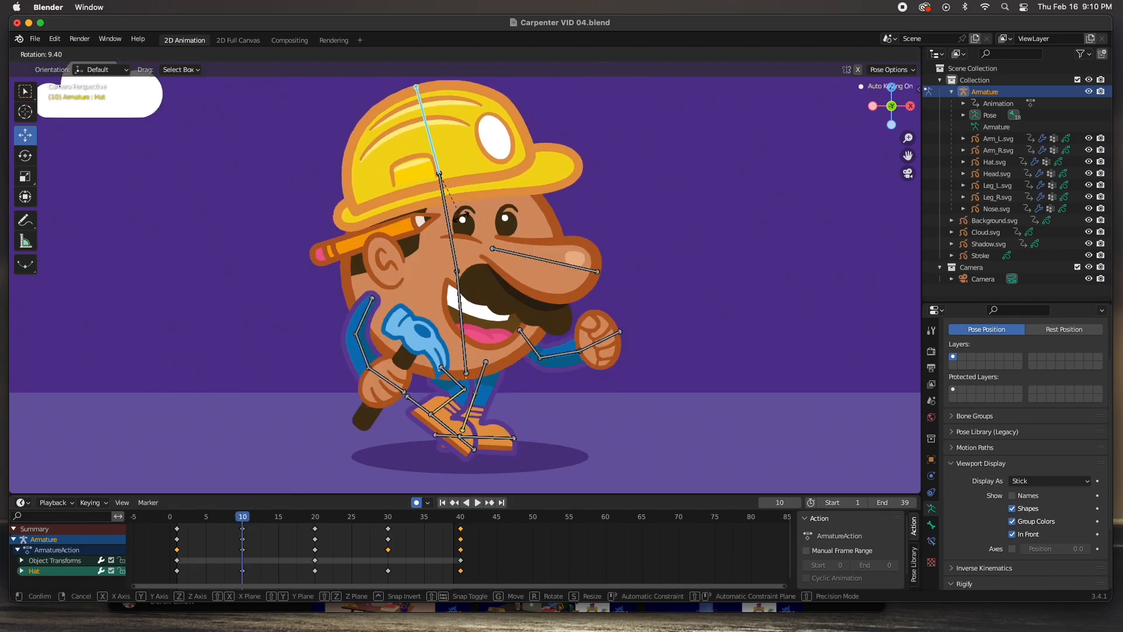
left_click(464, 221)
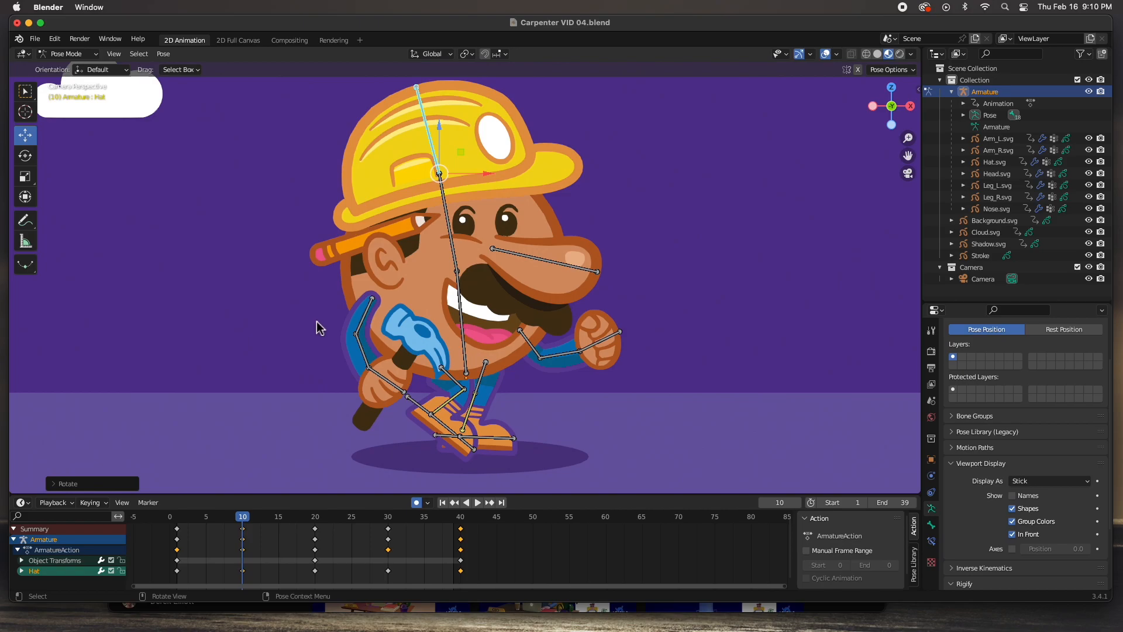
Copy the Hat bone's adjusted frame 10 keyframes to frame 30 and preview the subtler hat motion
left_click(243, 572)
key("ctrl+c")
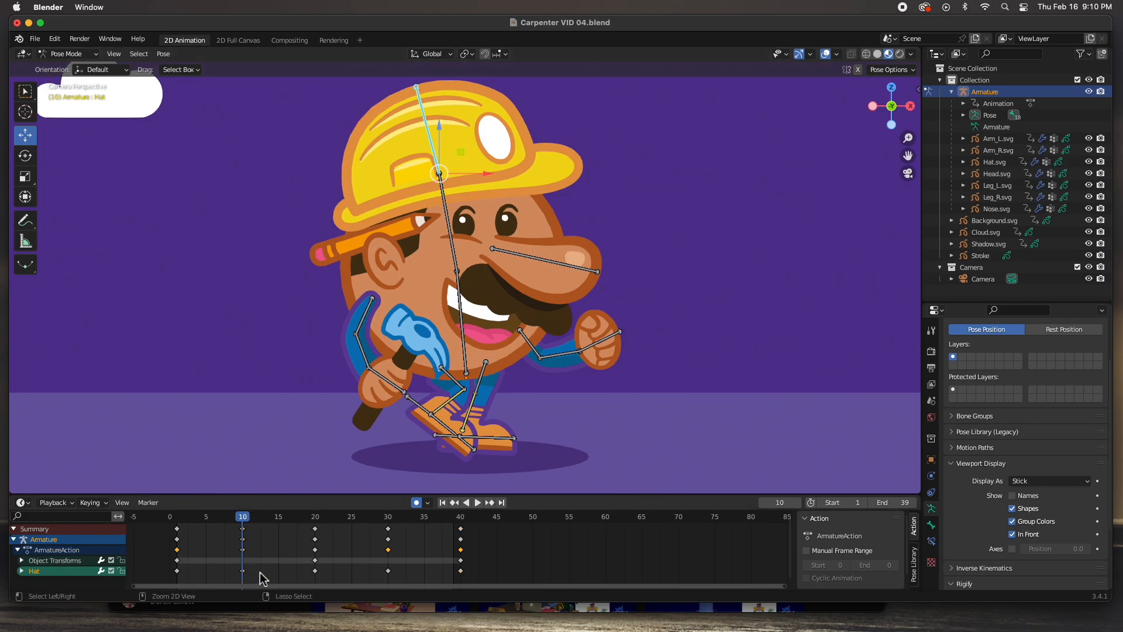
left_click(388, 518)
key("ctrl+v")
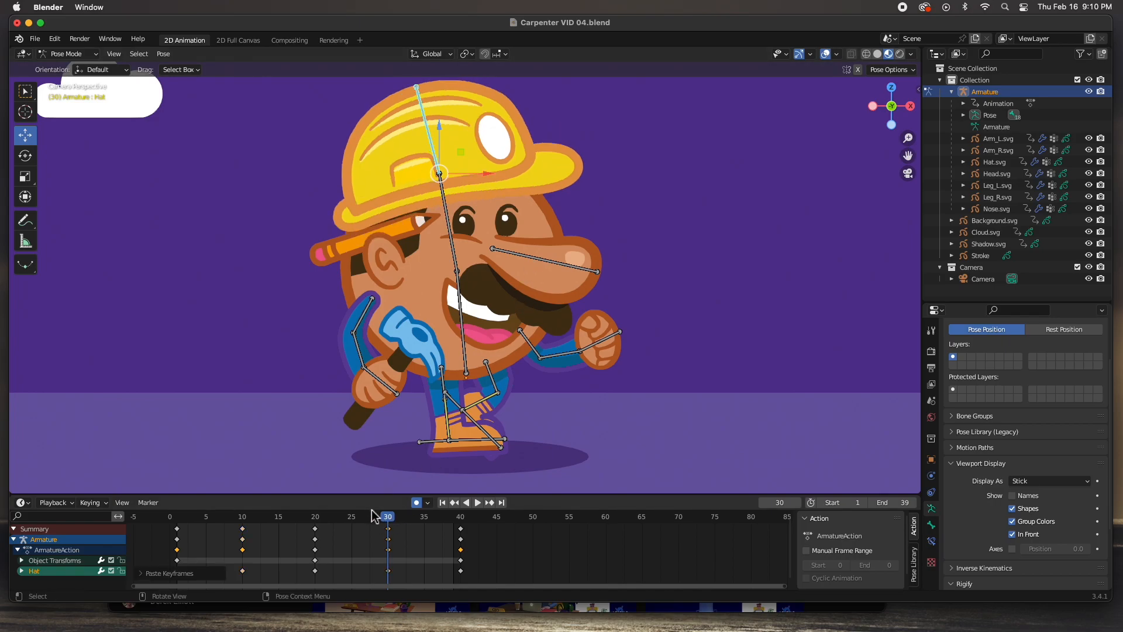
left_click(477, 503)
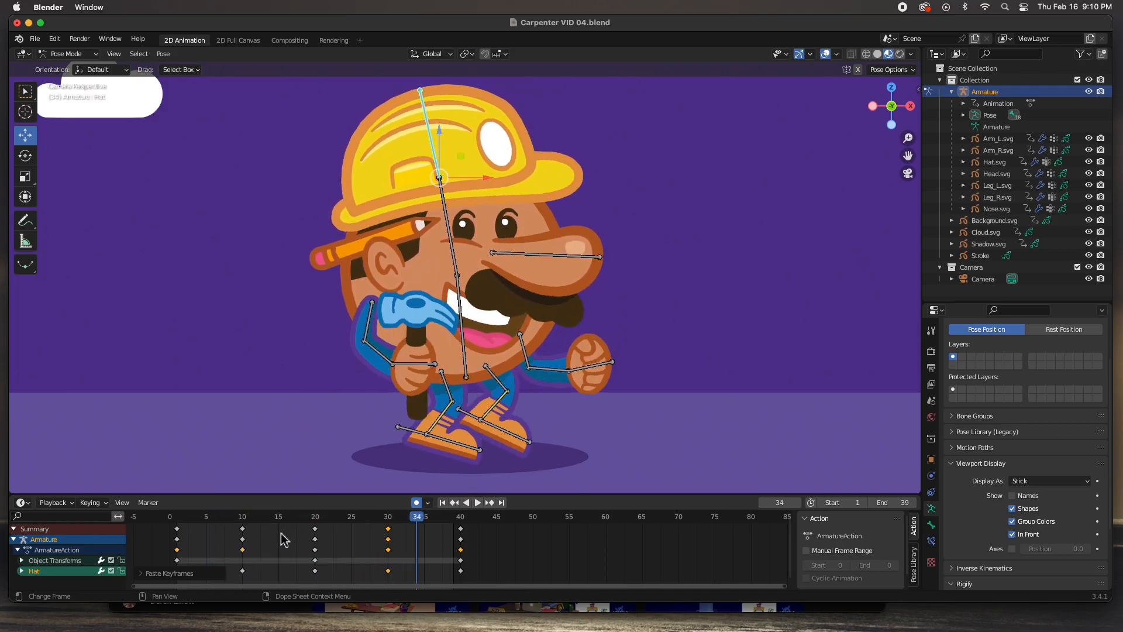
Rotate the Nose bone slightly downward at frame 1 so the nose lifts less
left_click_drag(286, 520, 193, 521)
key("Escape")
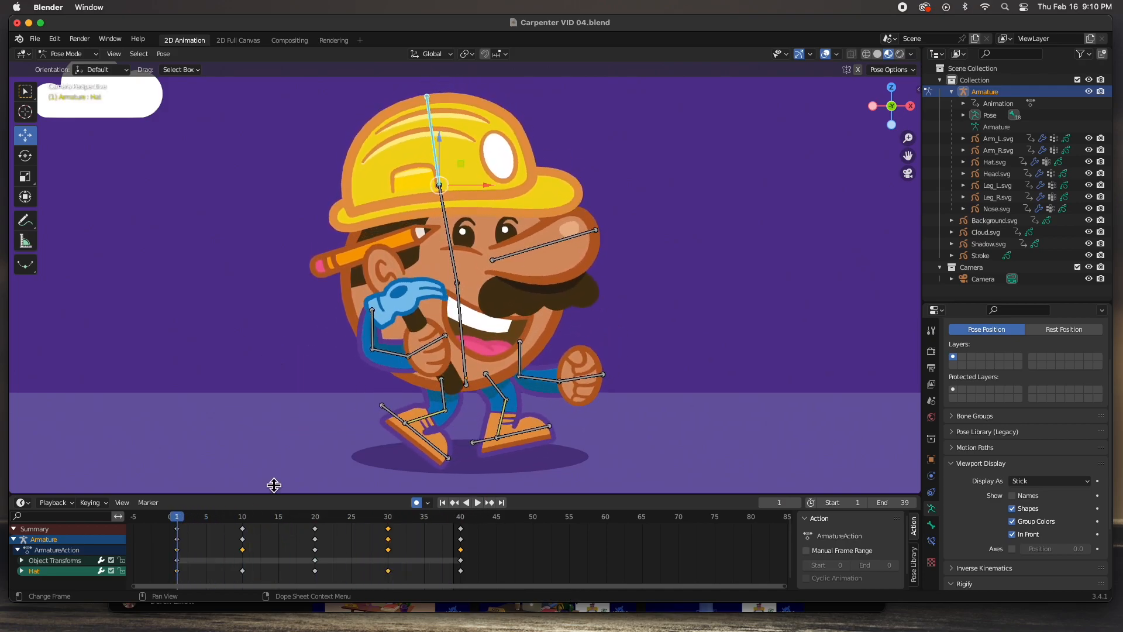
left_click(513, 262)
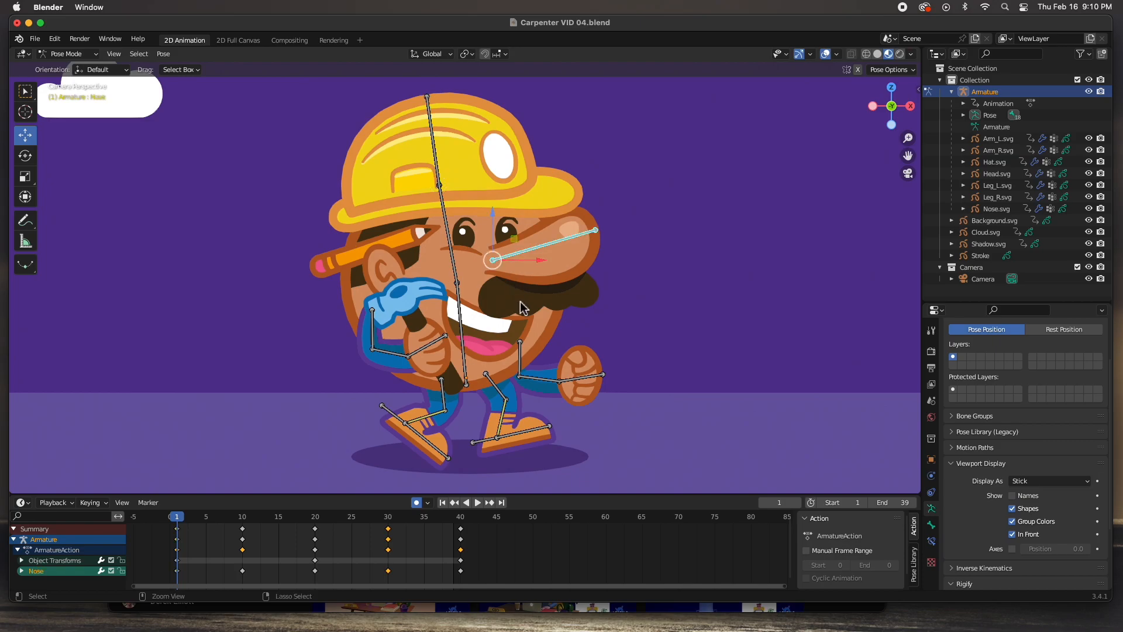
key("r")
left_click(517, 321)
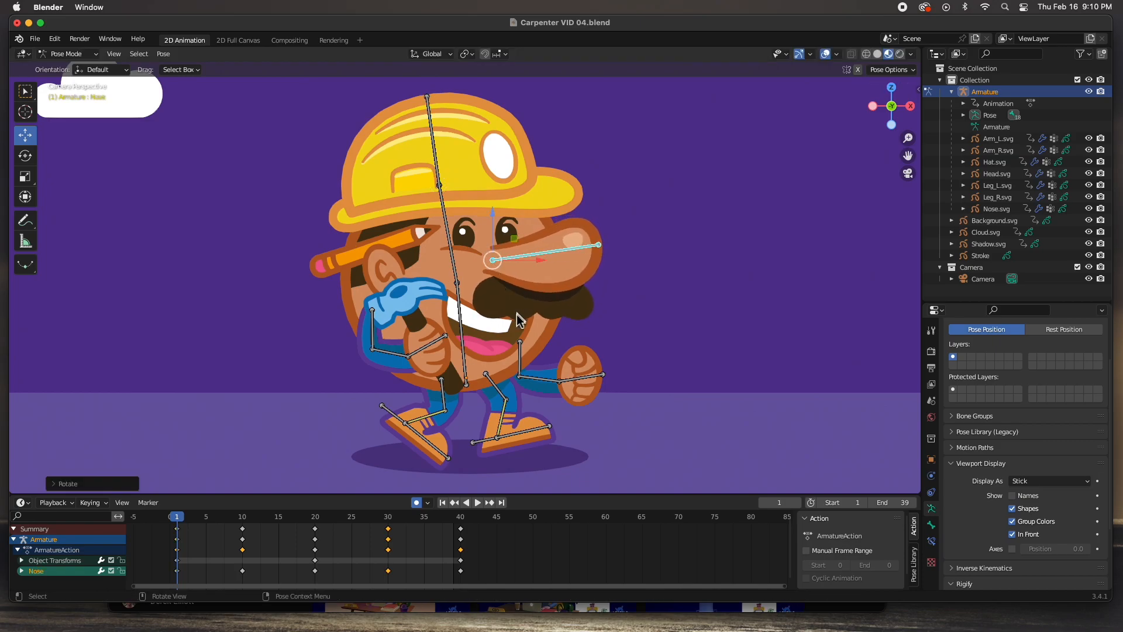
Copy the Nose bone's adjusted frame 1 keyframes and paste them over frames 20 and 40
left_click(178, 571)
left_click(318, 518)
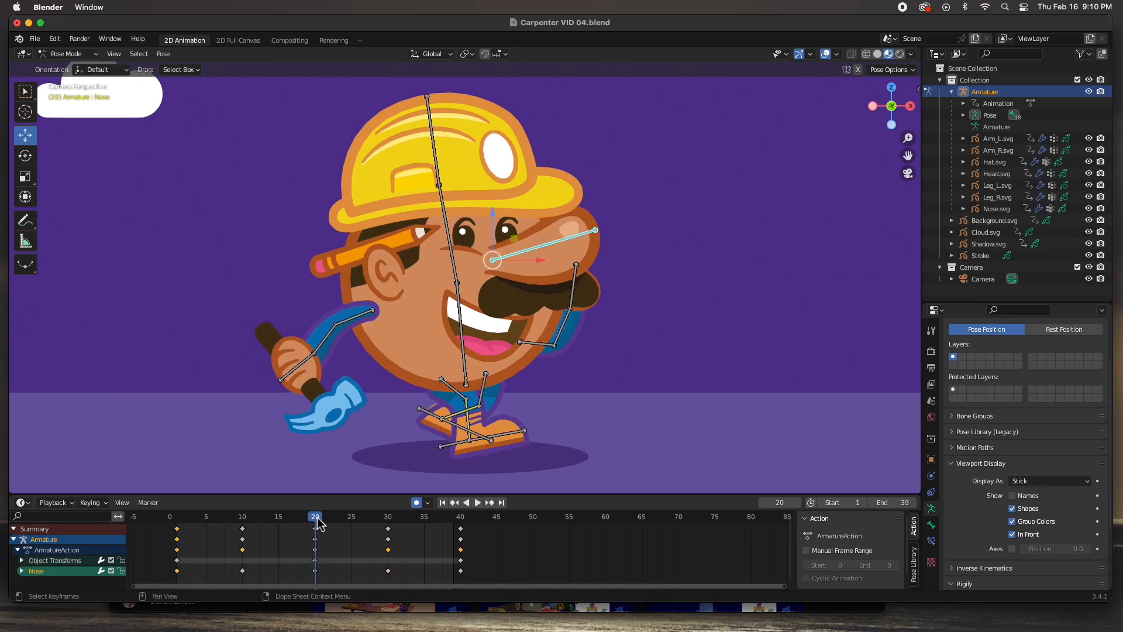
key("ctrl+v")
left_click(461, 518)
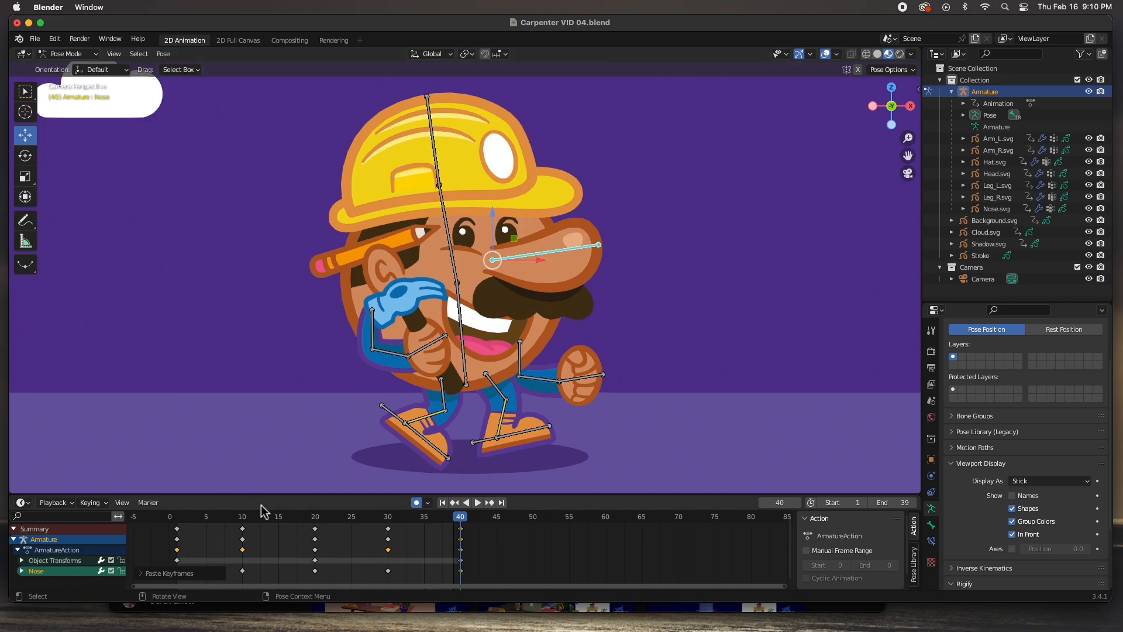
Rotate the Nose bone upward at frame 10 until it lies nearly horizontal
left_click(243, 518)
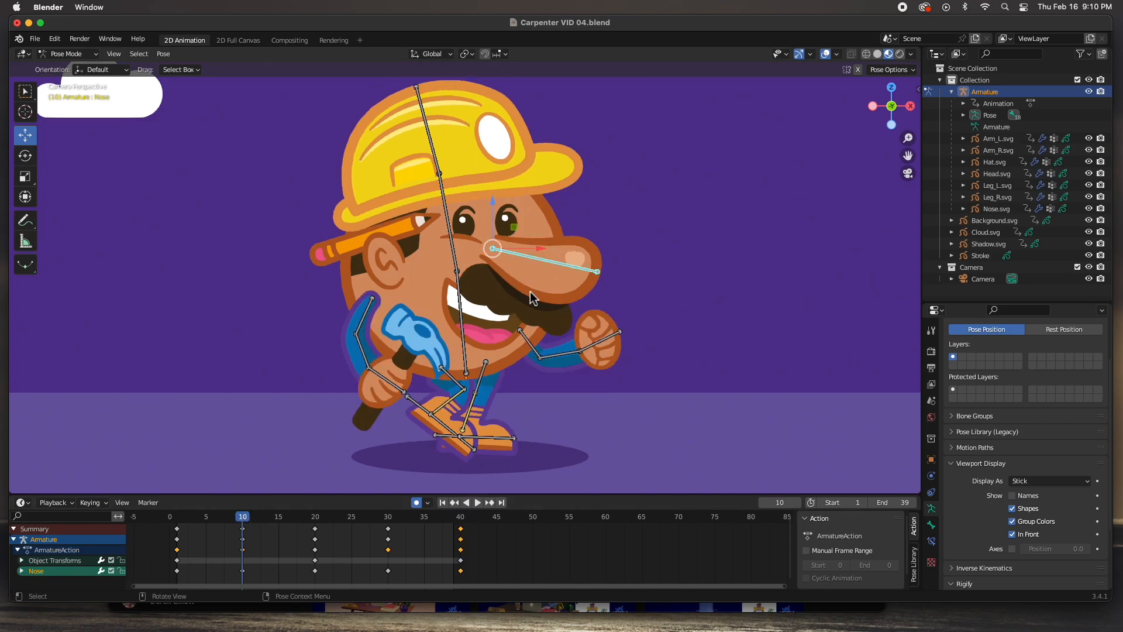
key("r")
left_click(438, 338)
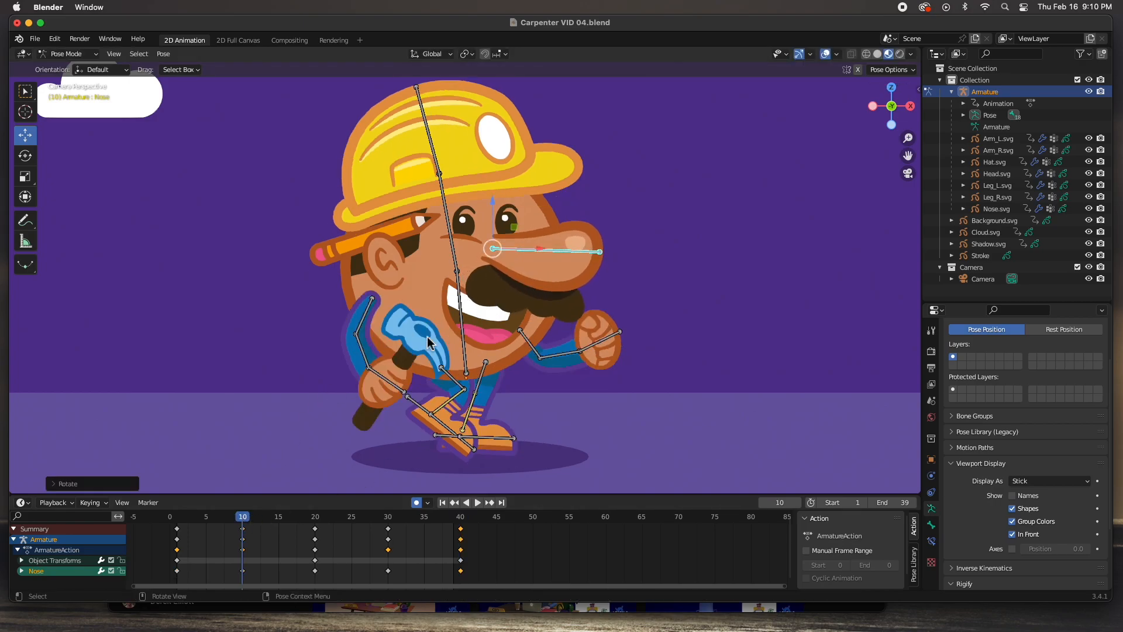
Copy the Nose bone's adjusted frame 10 keyframes to frame 30 and preview the nose motion
key("ctrl+c")
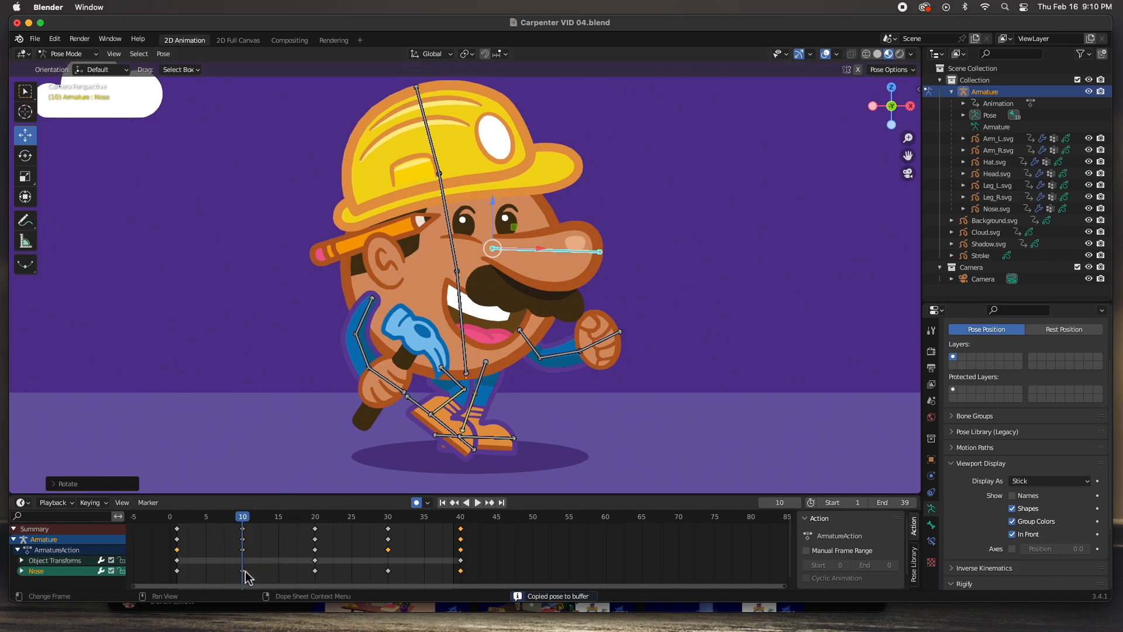
left_click(387, 517)
key("ctrl+v")
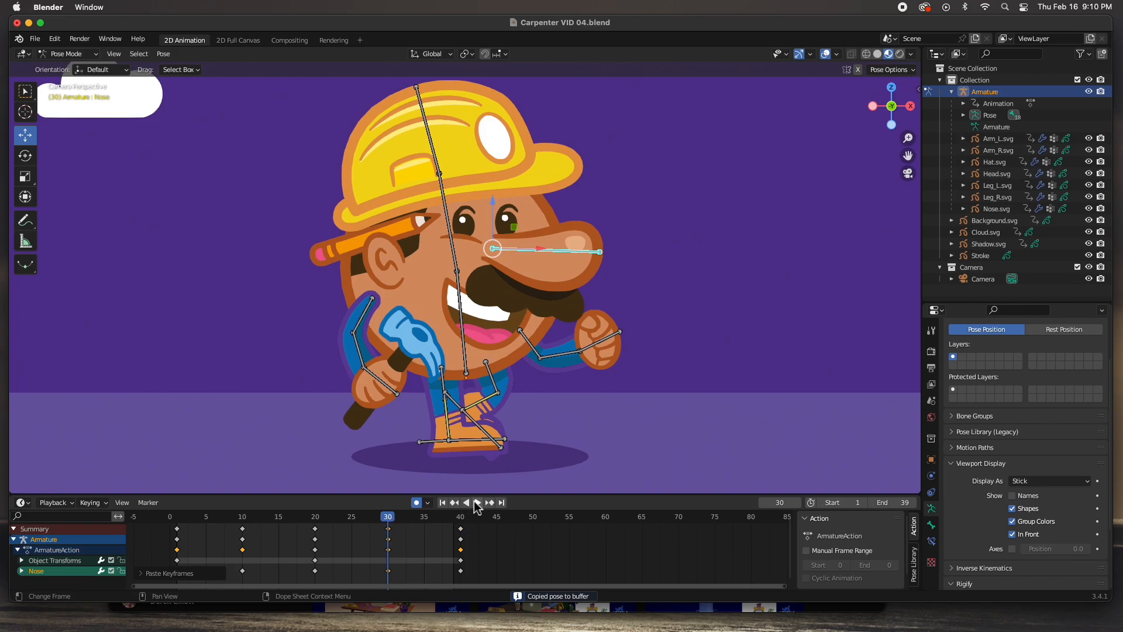
left_click(477, 503)
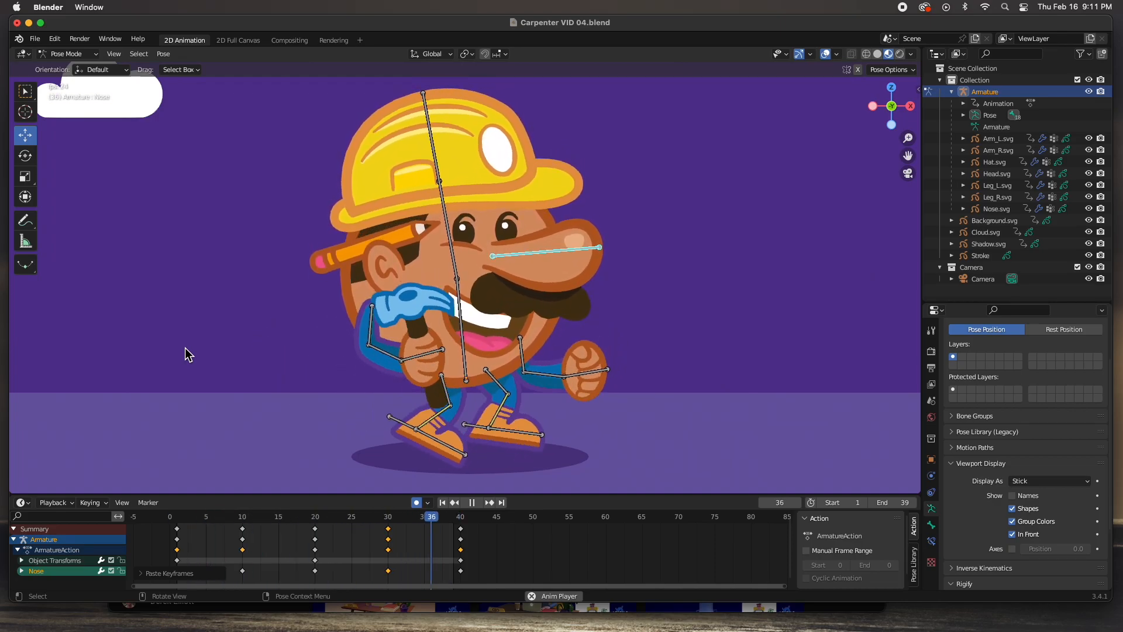
key("Escape")
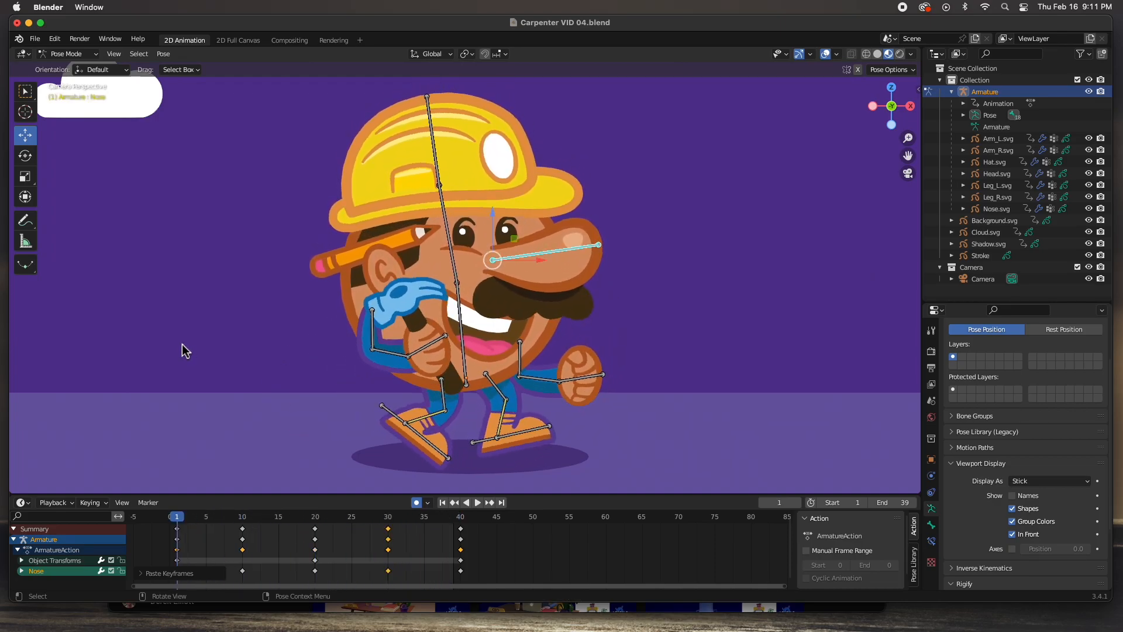
Switch to Object Mode, select the shadow ellipse under the feet, and insert a Scale keyframe at frame 1
left_click(473, 475)
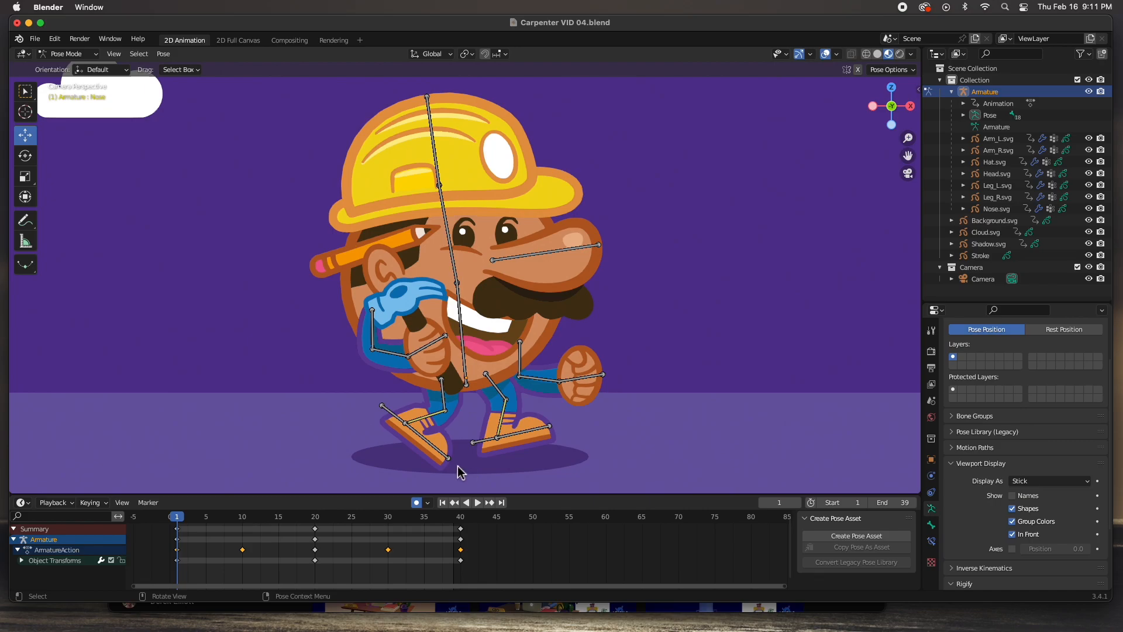
left_click(66, 53)
left_click(68, 66)
left_click(514, 465)
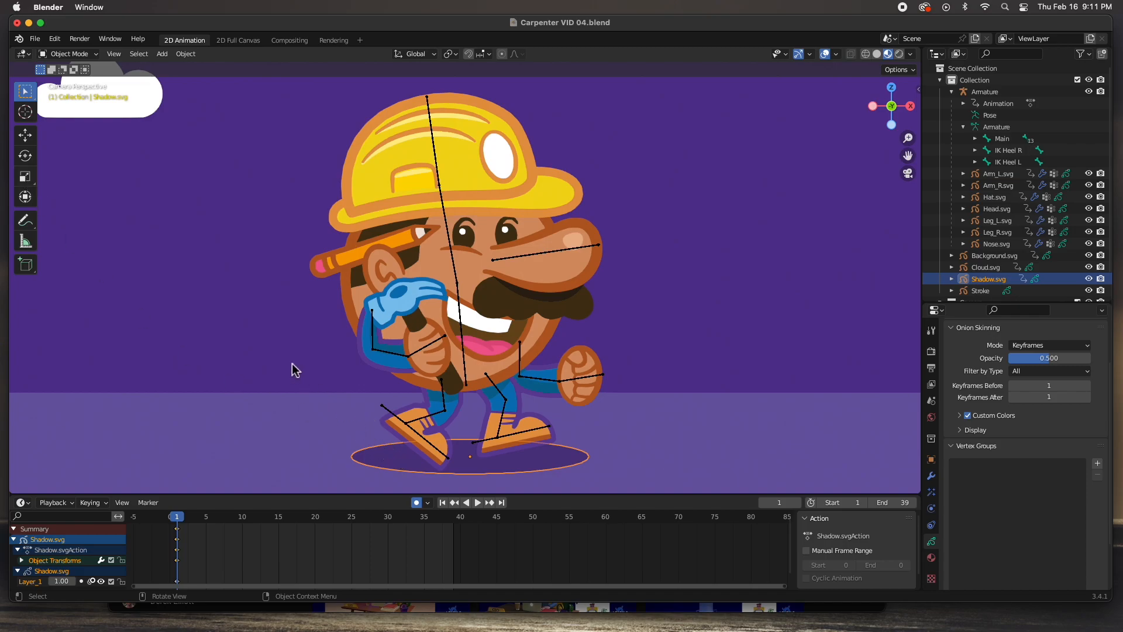
key("i")
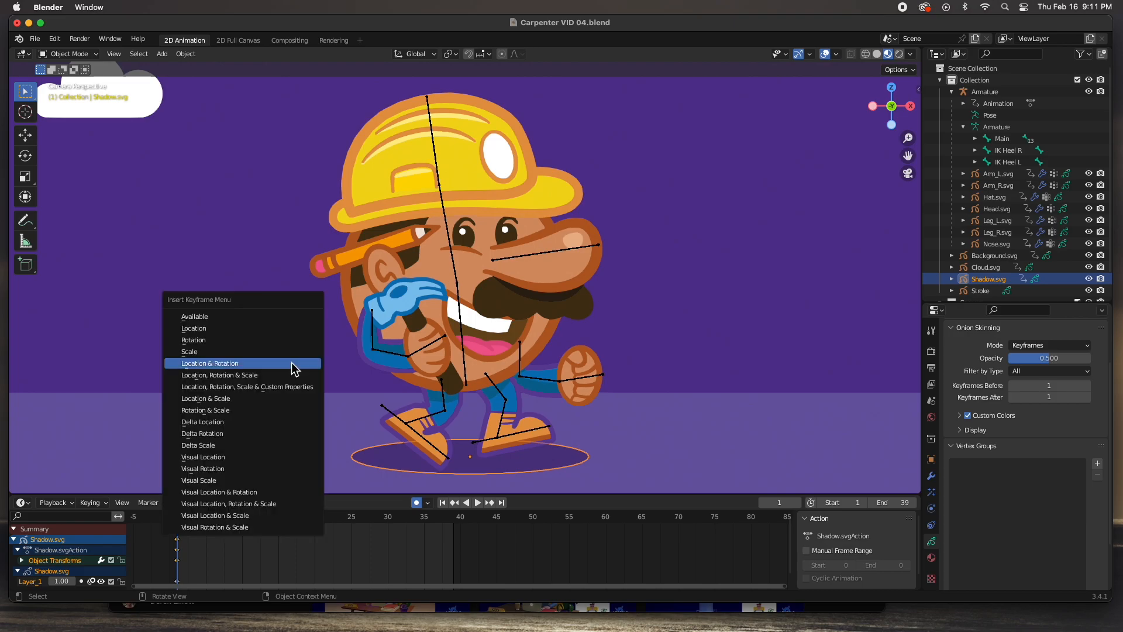
left_click(198, 353)
Scale the shadow slightly narrower horizontally at frame 10
left_click(25, 176)
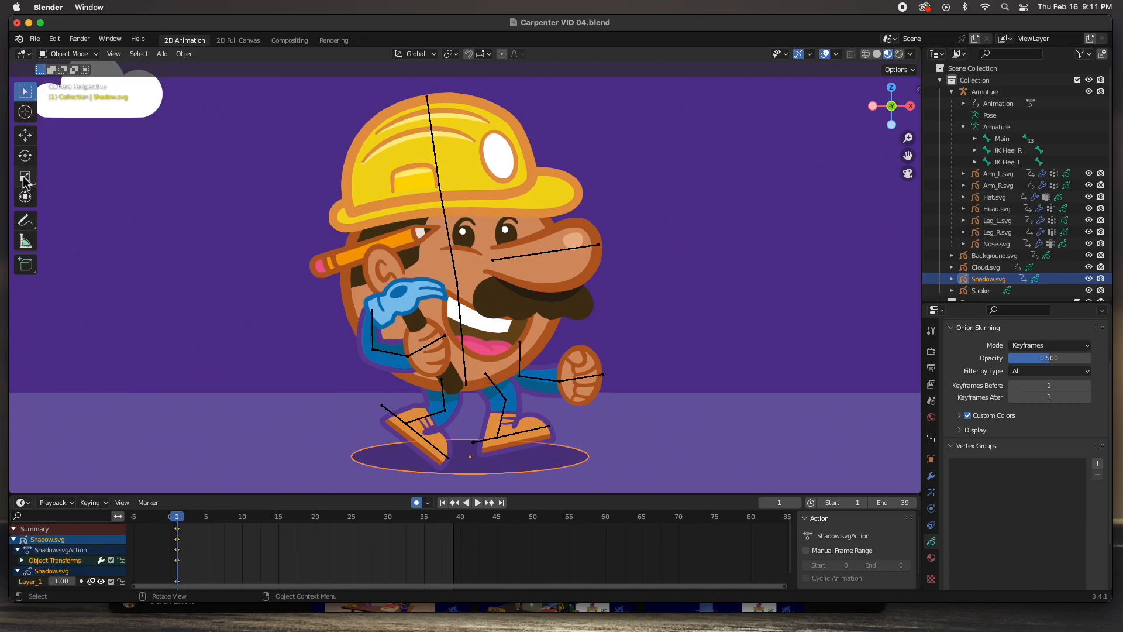
left_click_drag(175, 522, 242, 521)
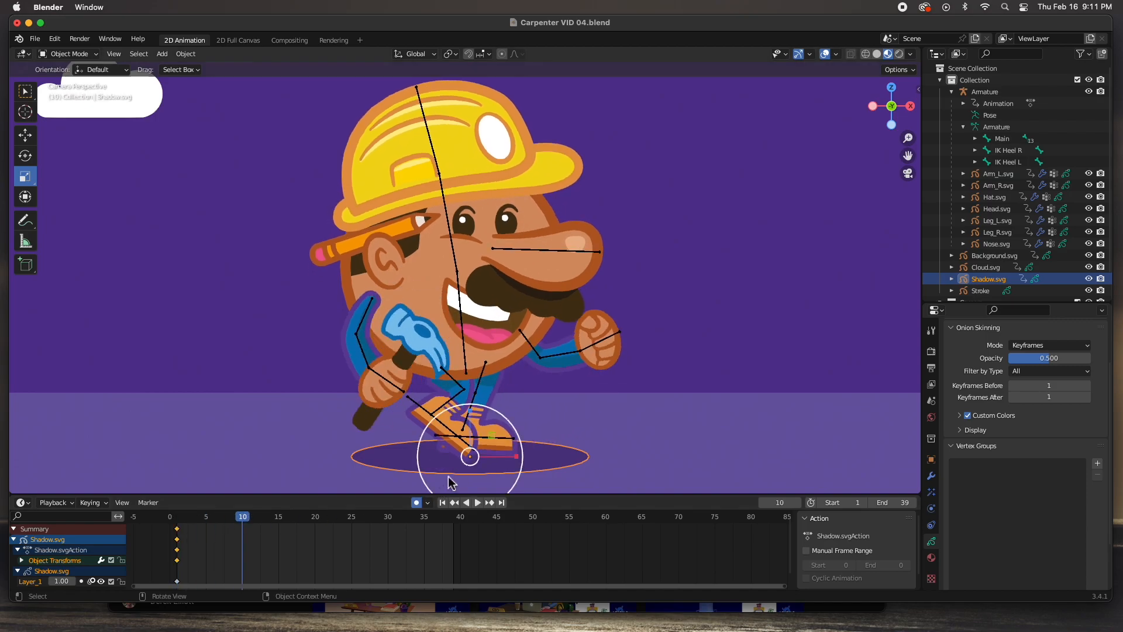
left_click_drag(516, 456, 516, 455)
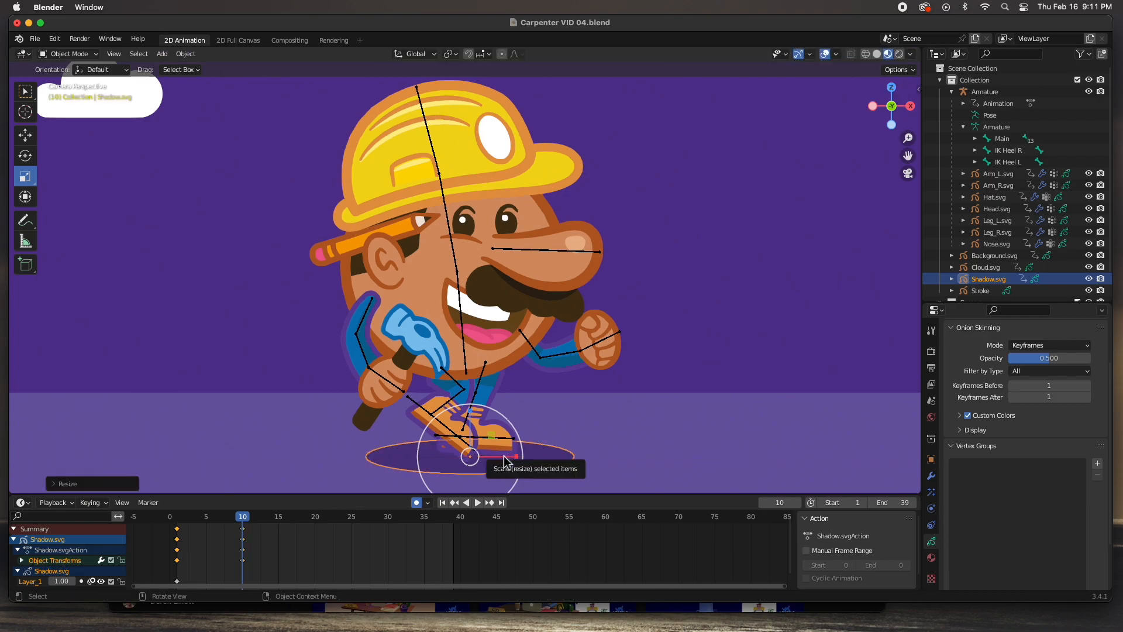
Enlarge the timeline area and copy the shadow's frame 1 Layer_1 keyframe to frames 20 and 40
key("n")
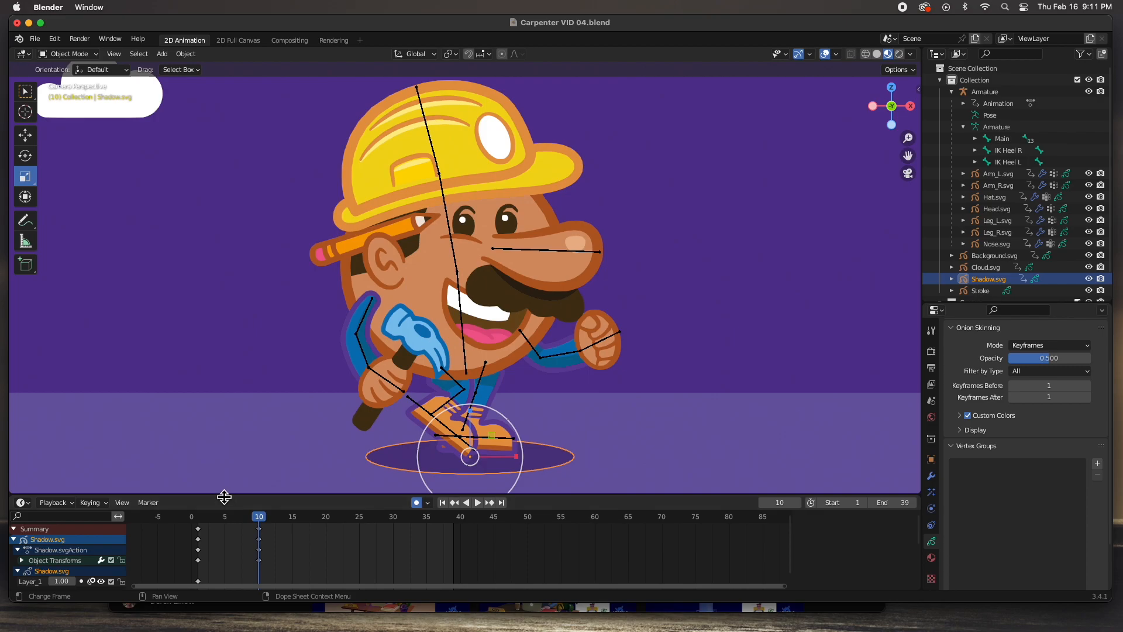
left_click_drag(225, 495, 226, 473)
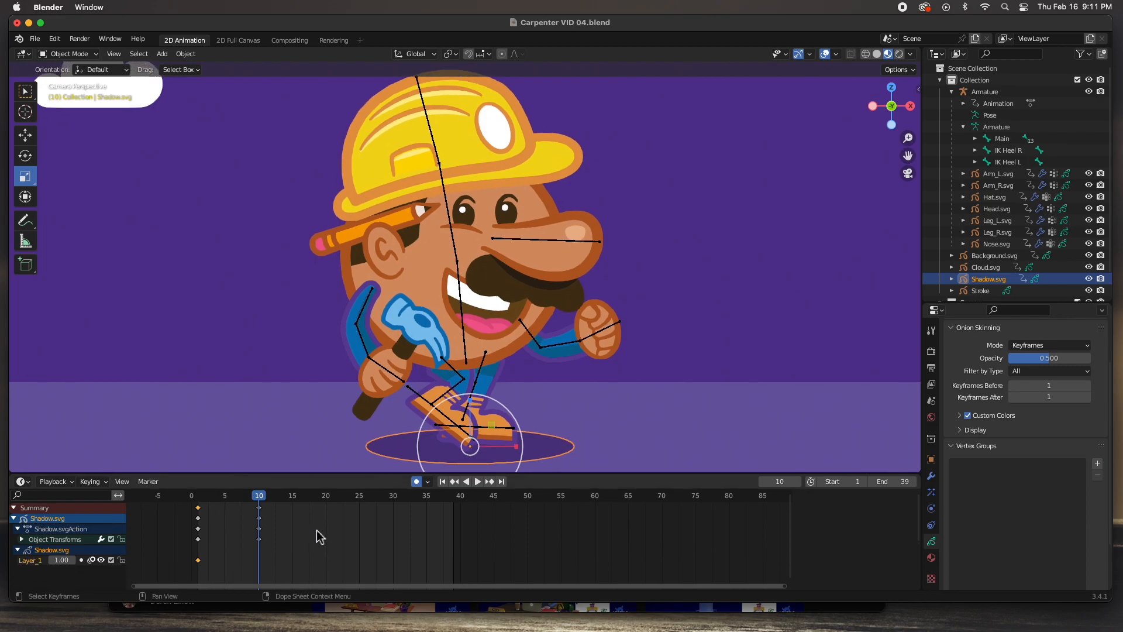
left_click(327, 498)
key("ctrl+v")
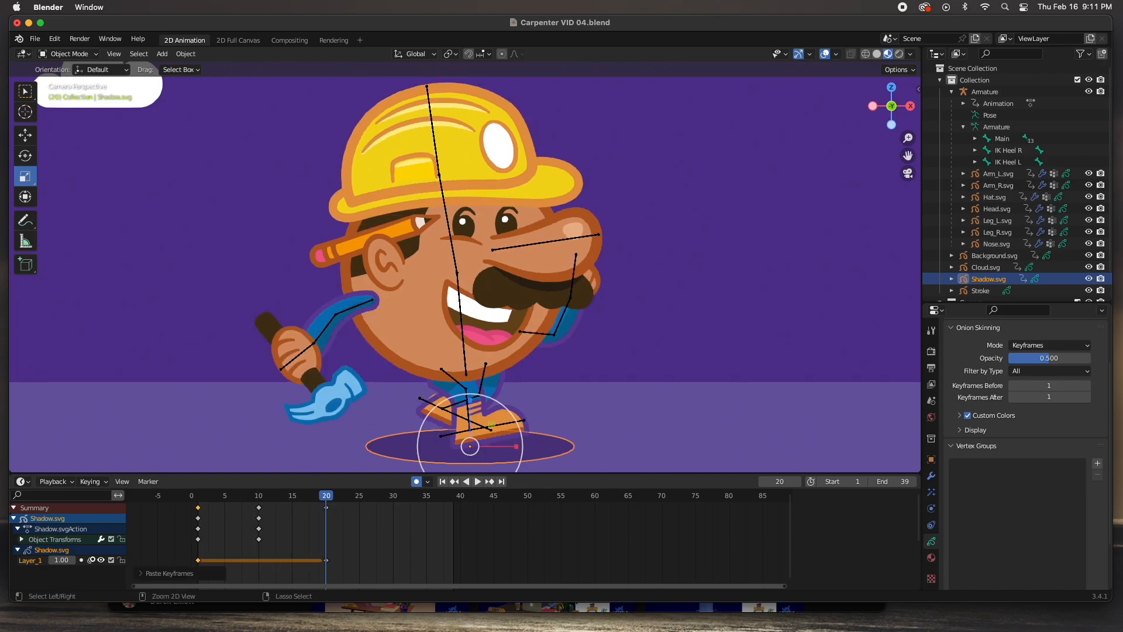
left_click(461, 498)
key("ctrl+v")
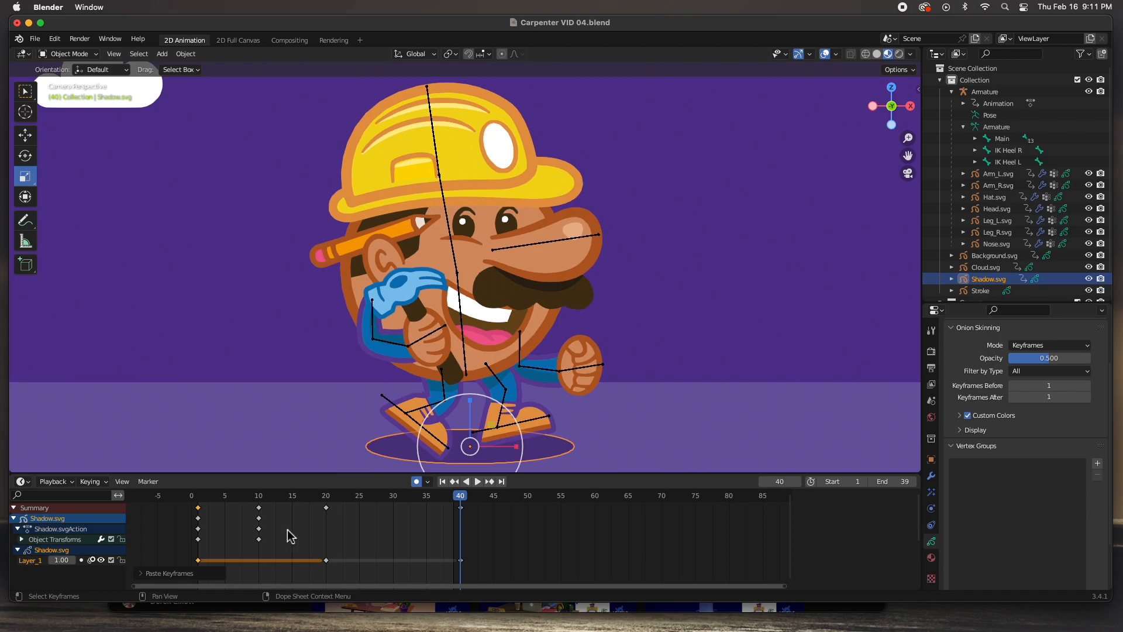
Copy the shadow's narrowed frame 10 scale keyframes to frame 30
left_click(259, 496)
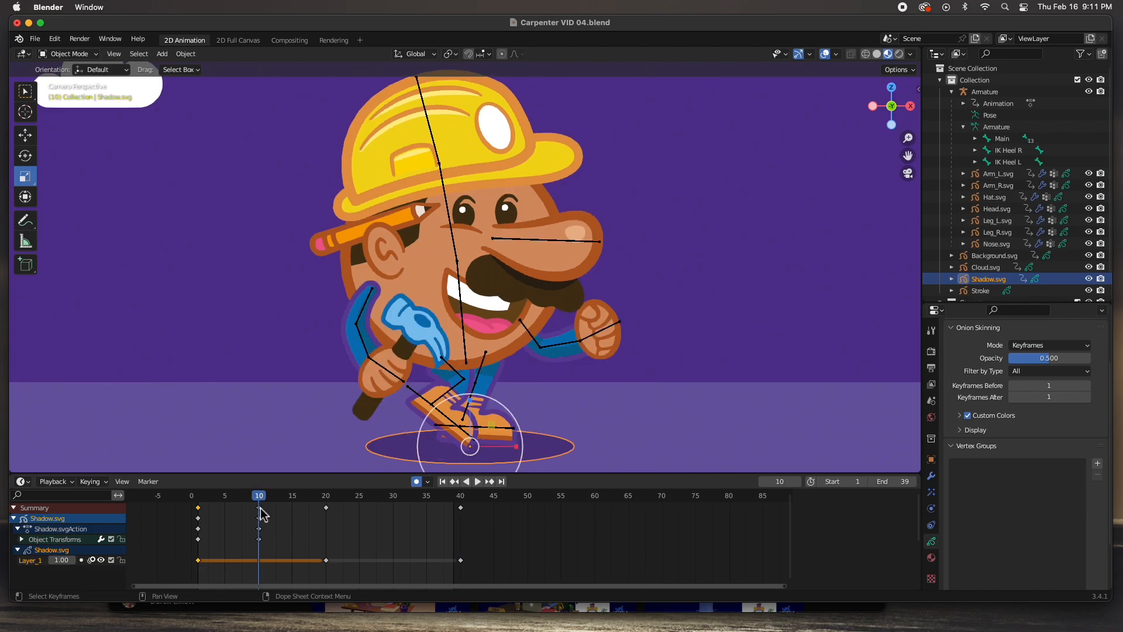
left_click(266, 564)
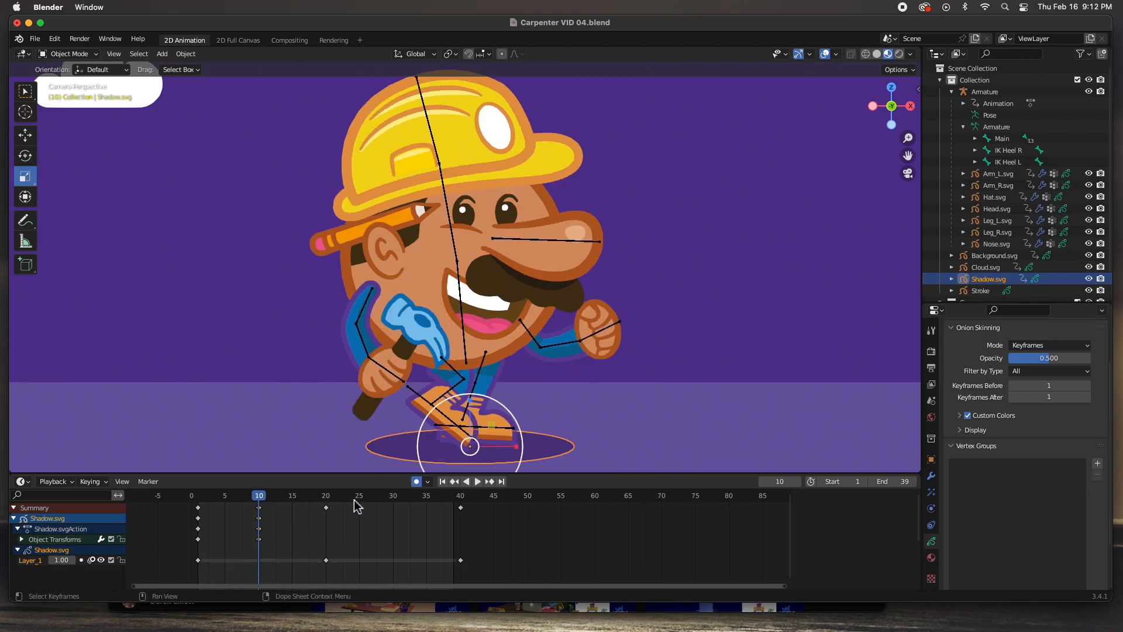
left_click(394, 497)
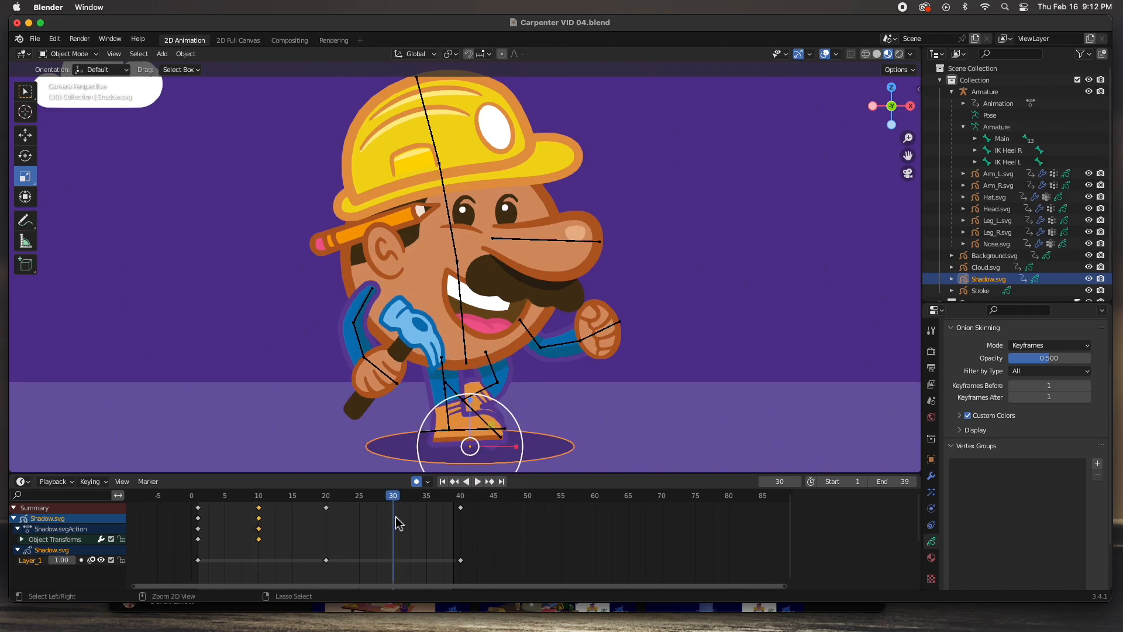
key("ctrl+v")
scroll(429, 497, "down", 1)
Copy the shadow's full-width scale keyframes from frame 1 to frames 20 and 40
key("shift+Left")
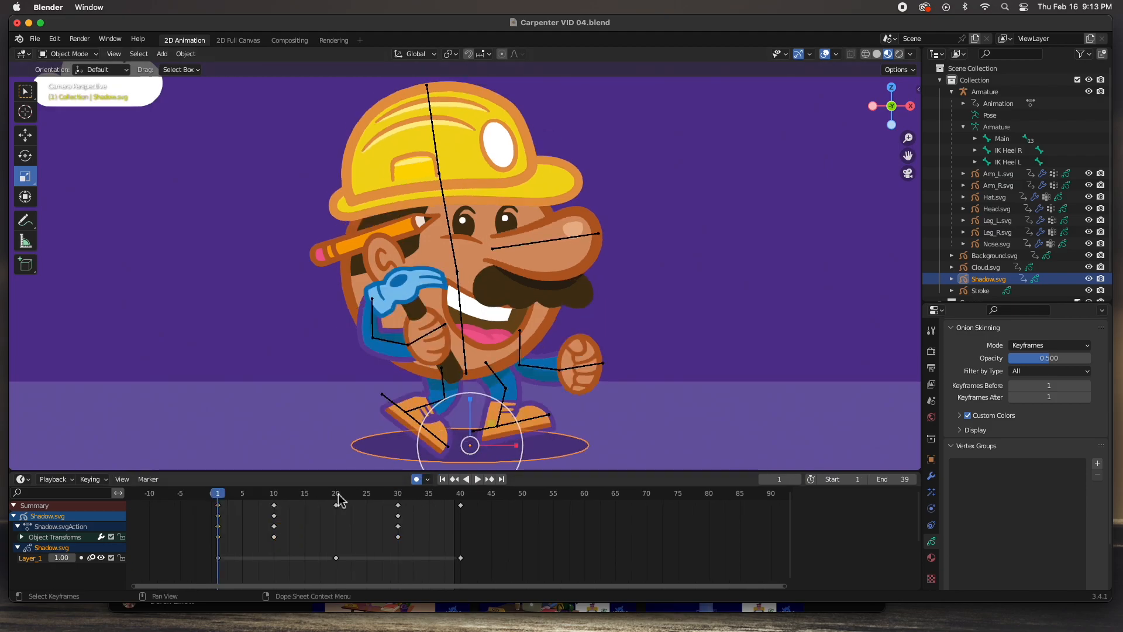
left_click(337, 494)
key("ctrl+v")
left_click(460, 495)
key("ctrl+v")
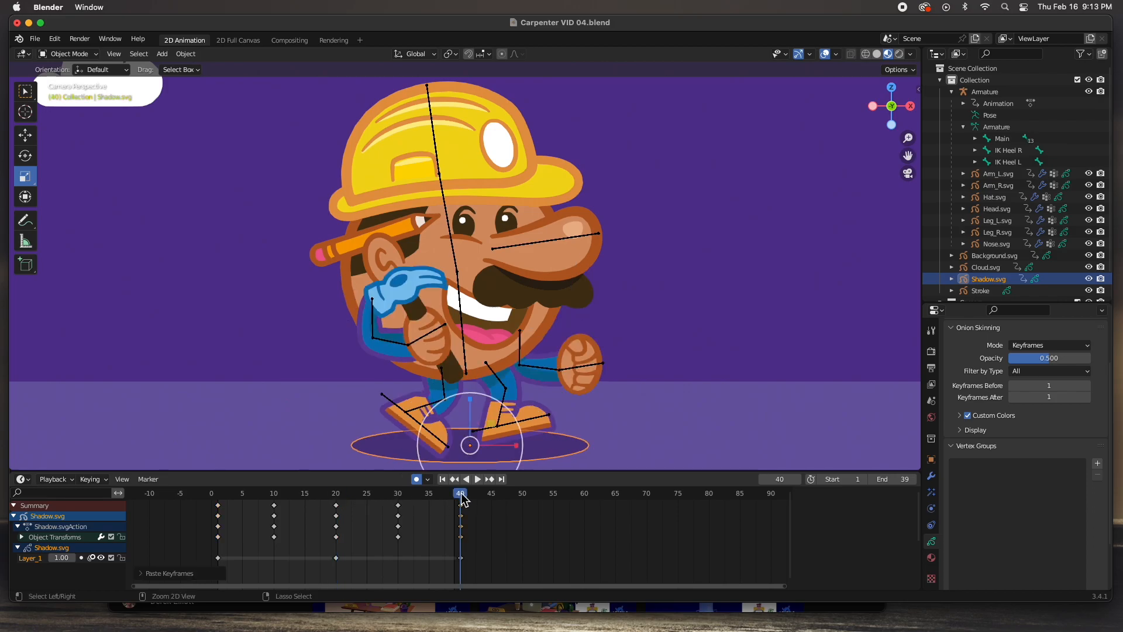
Overwrite the shadow's frame 30 keyframes with the adjusted frame 10 ones and play the walk cycle
left_click(273, 494)
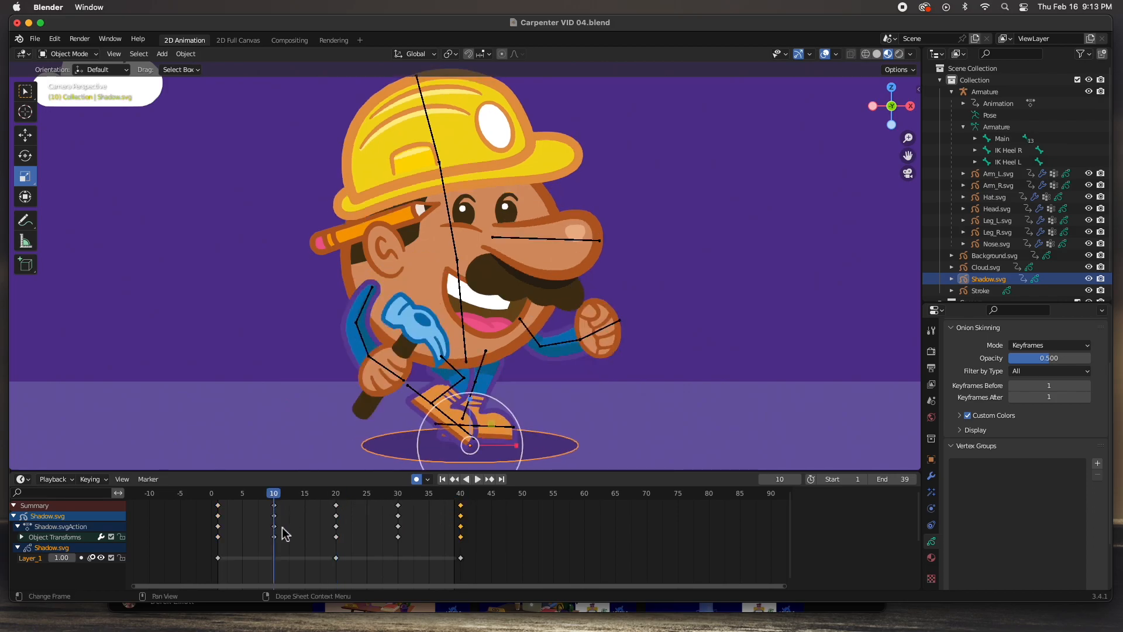
left_click(286, 548)
left_click(398, 495)
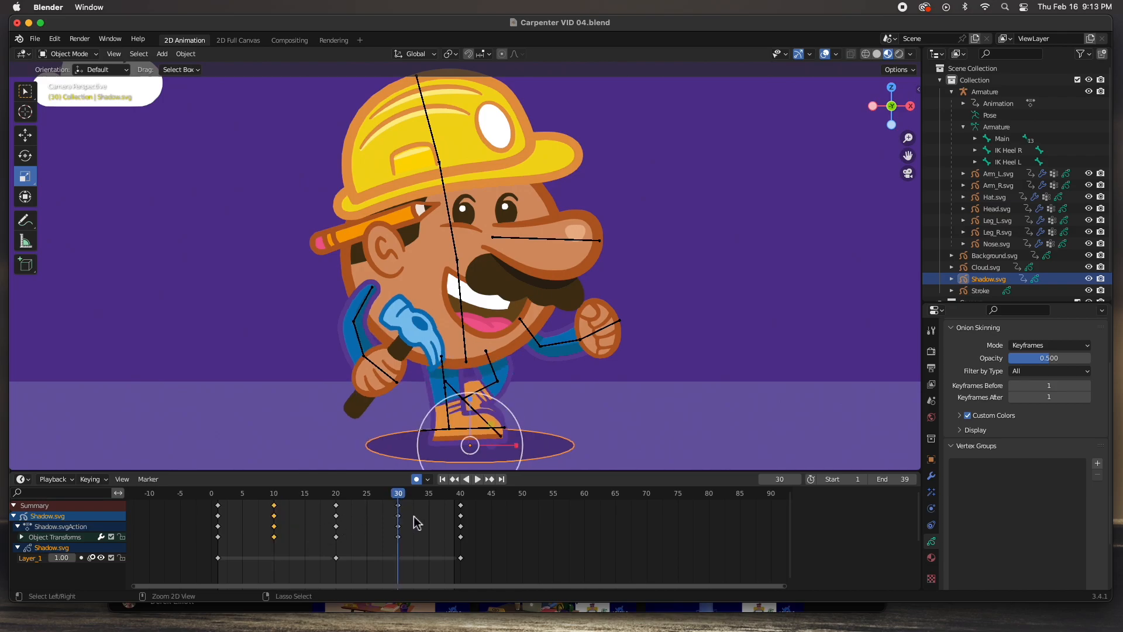
key("ctrl+v")
key("space")
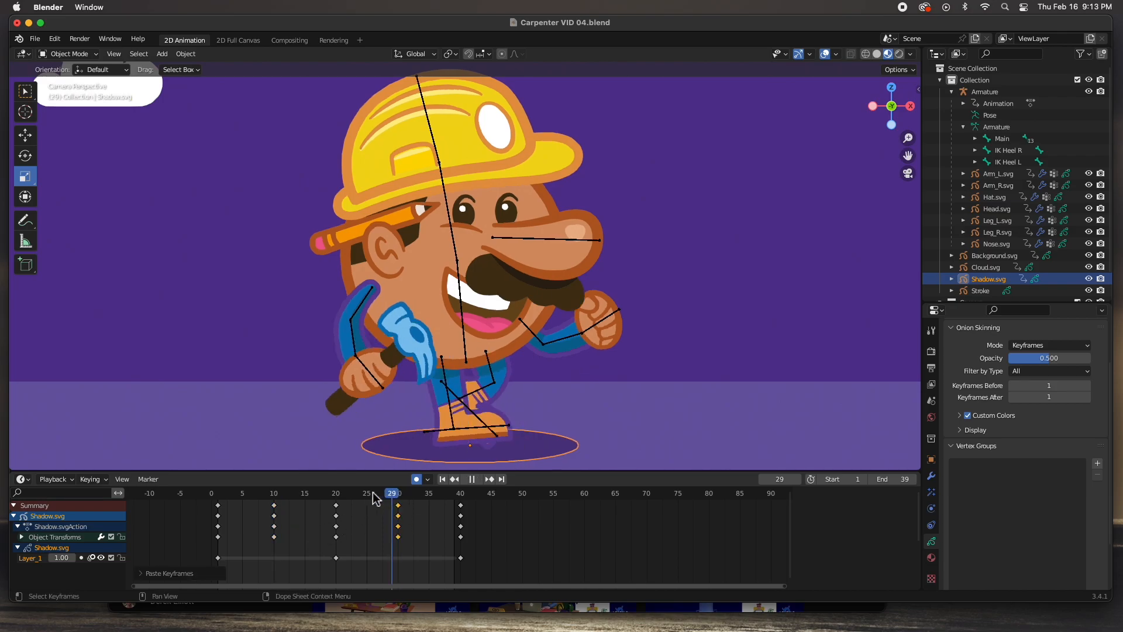
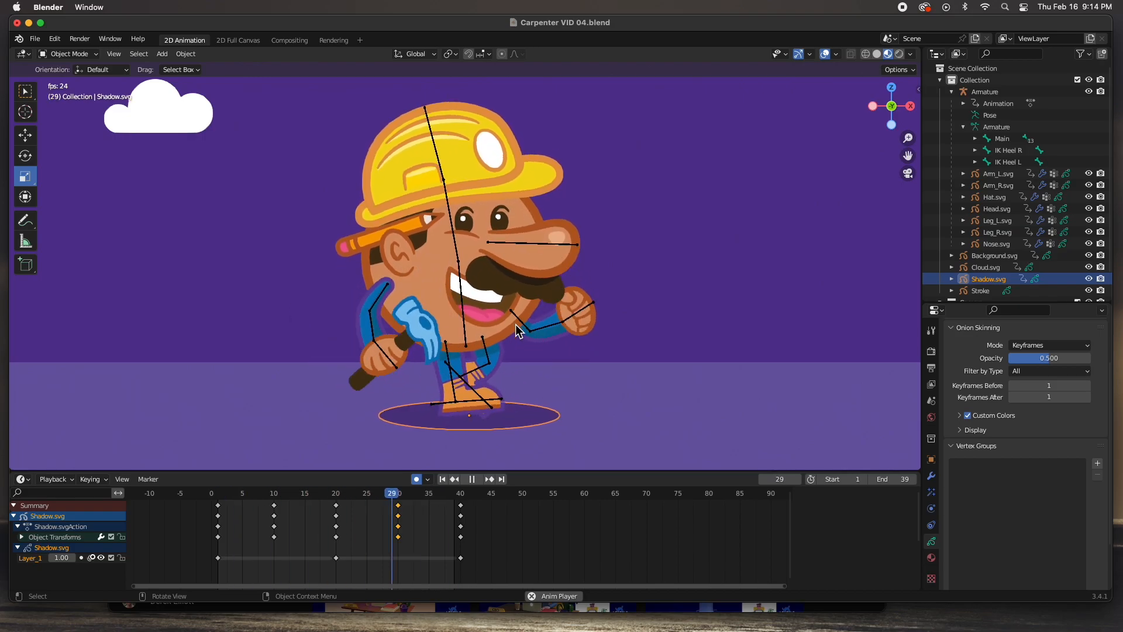
left_click(472, 481)
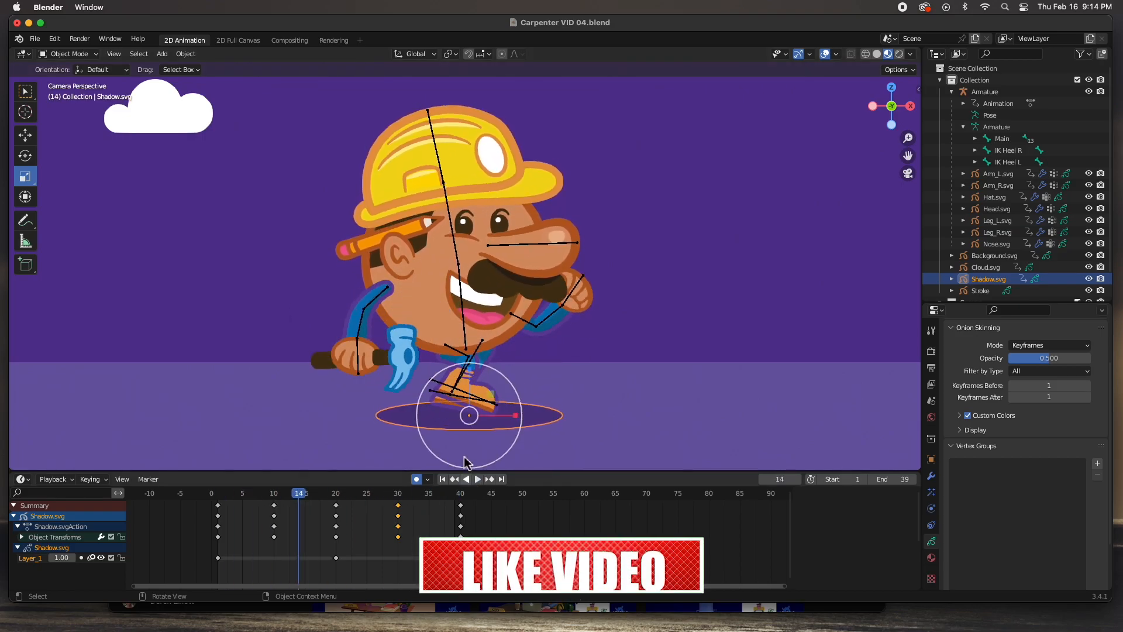
Put the armature in Pose Mode, select the Main bone, and insert a Scale keyframe at frame 1
left_click(463, 314)
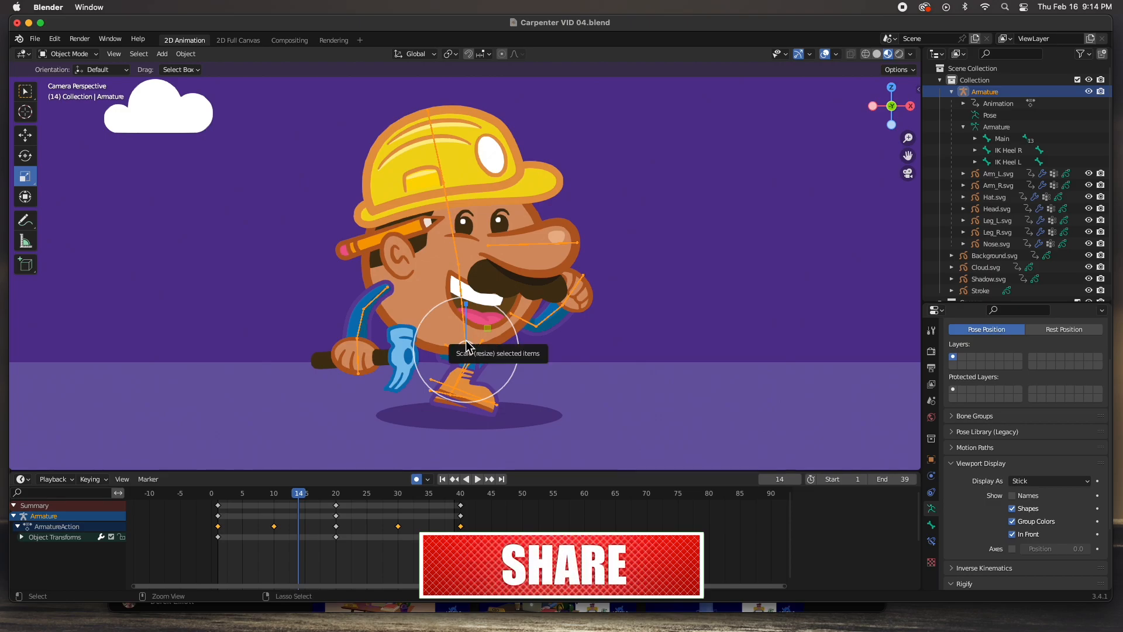
key("ctrl+Tab")
left_click(468, 346)
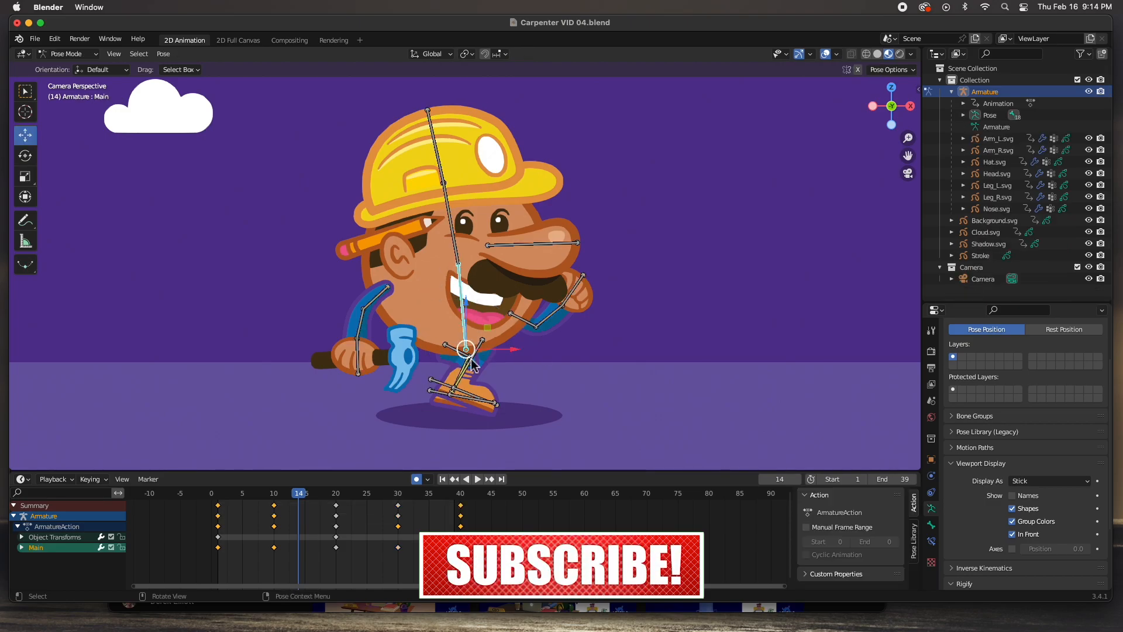
left_click_drag(299, 495, 217, 494)
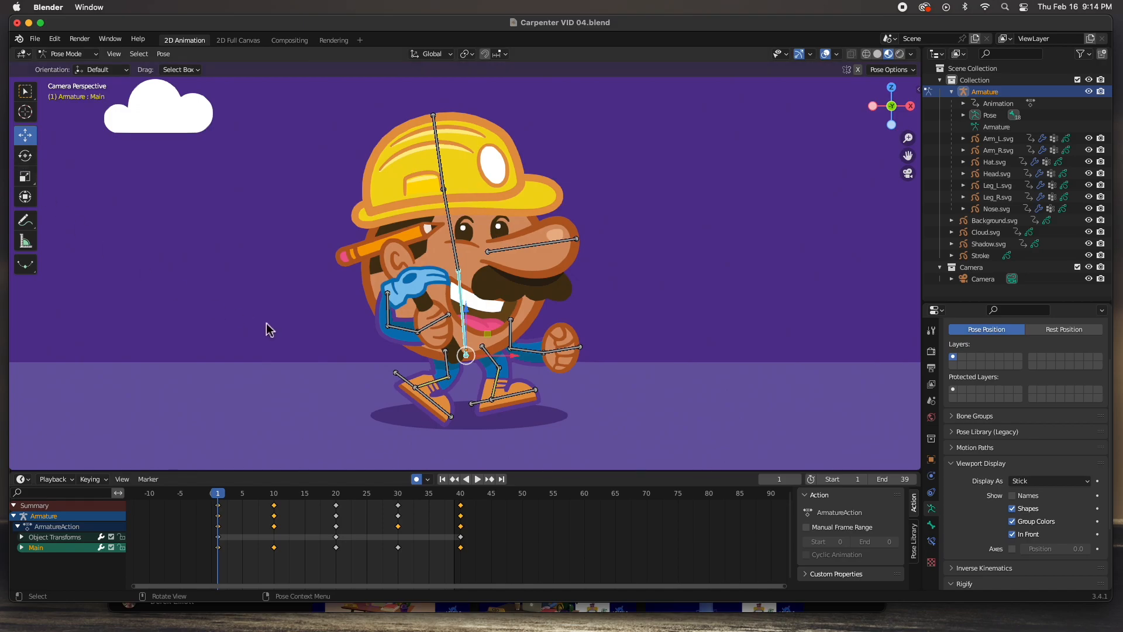
key("i")
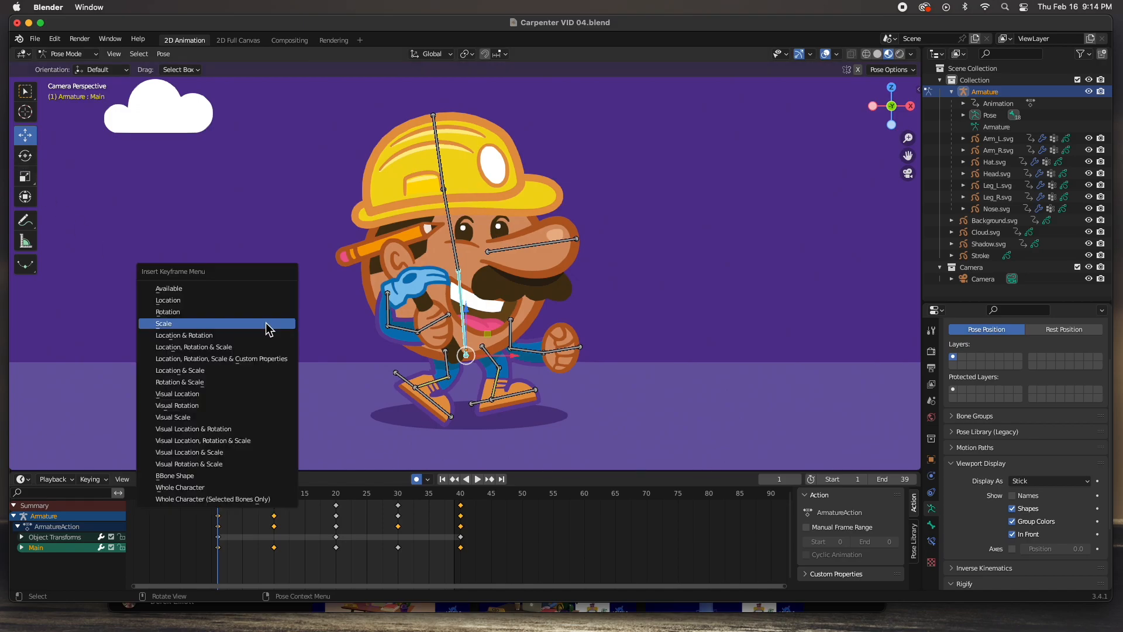
left_click(169, 325)
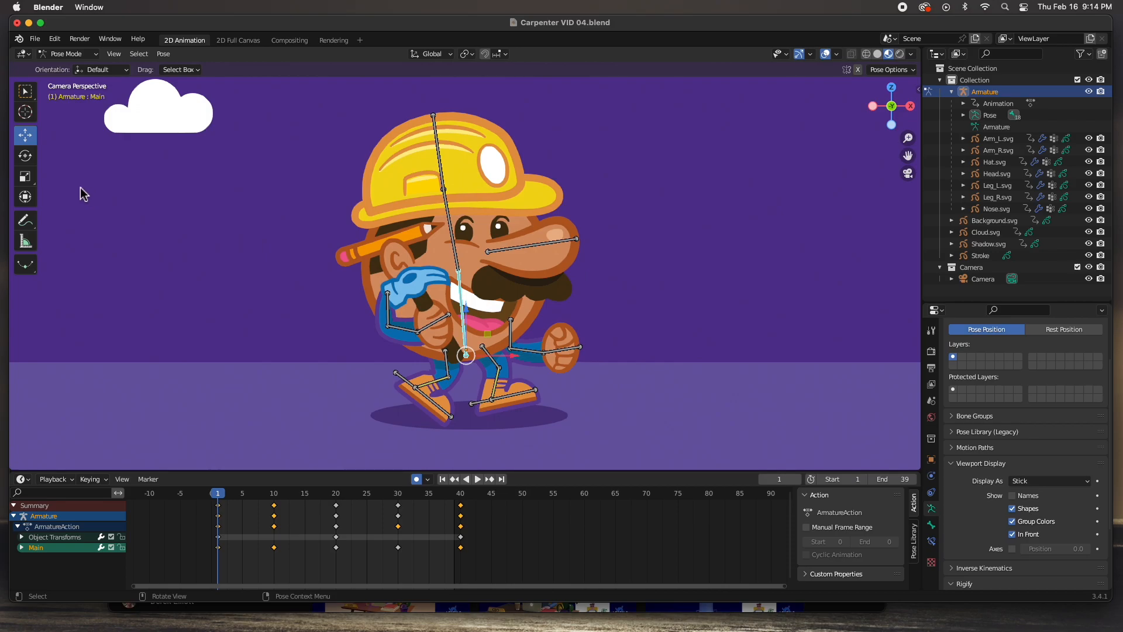
Squash the Main bone vertically at frame 1 to a Y scale of about 0.973 and show its transform values
left_click(24, 157)
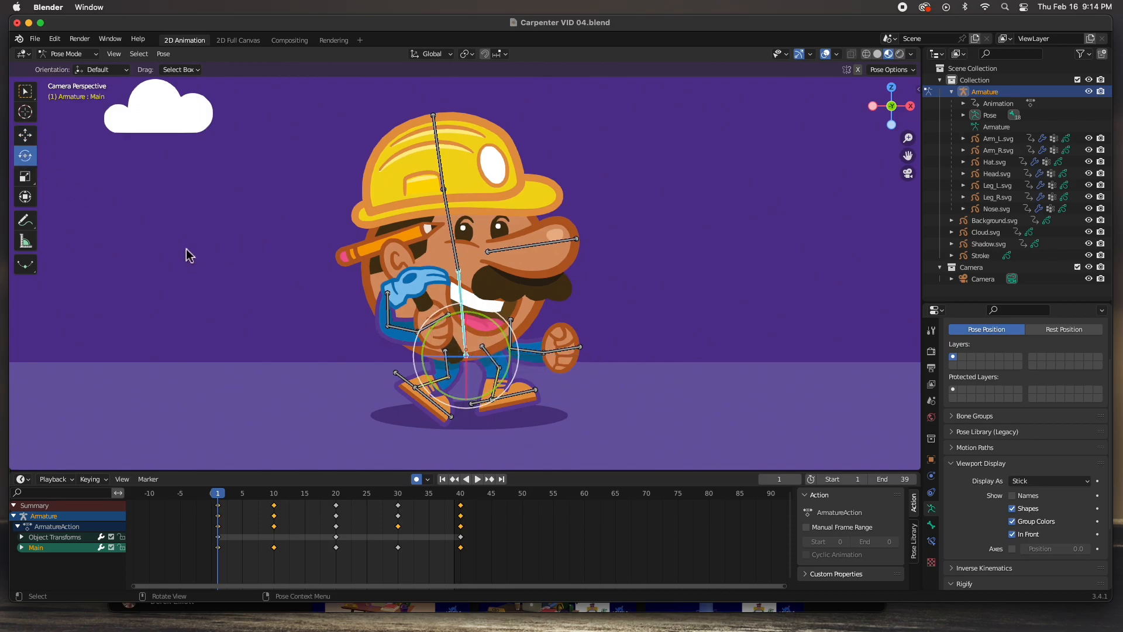
left_click(25, 177)
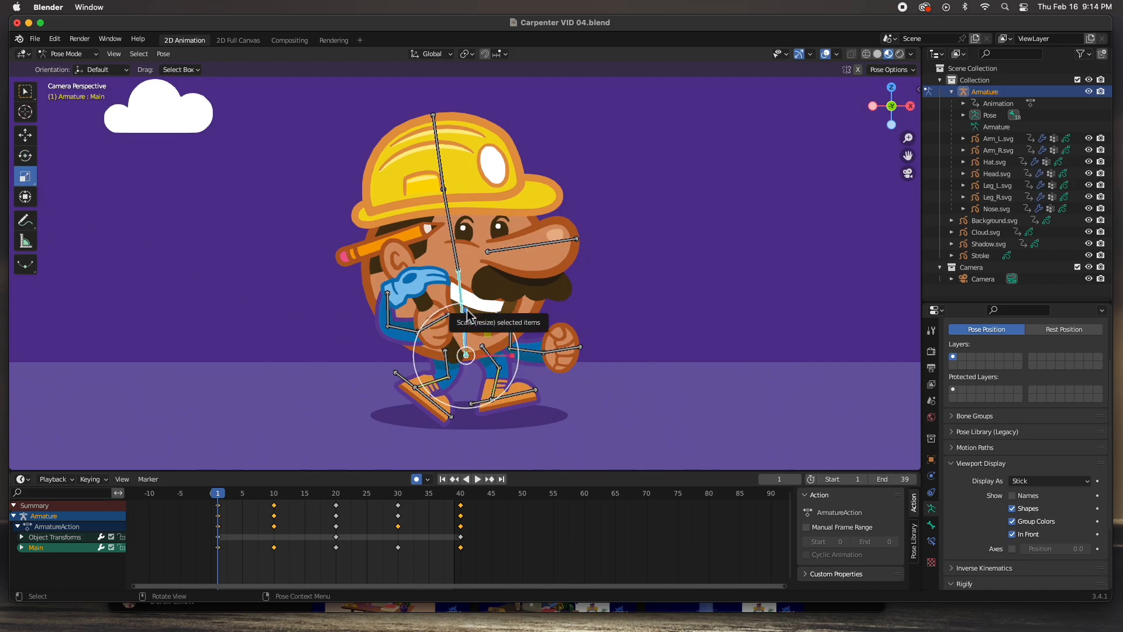
left_click_drag(468, 316, 467, 317)
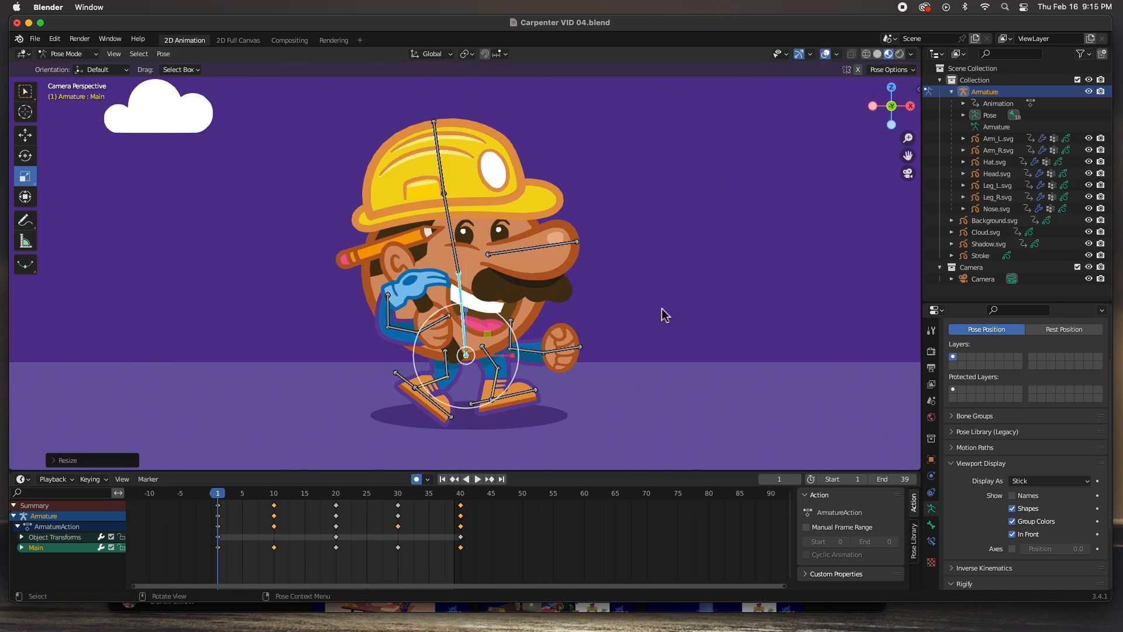
key("n")
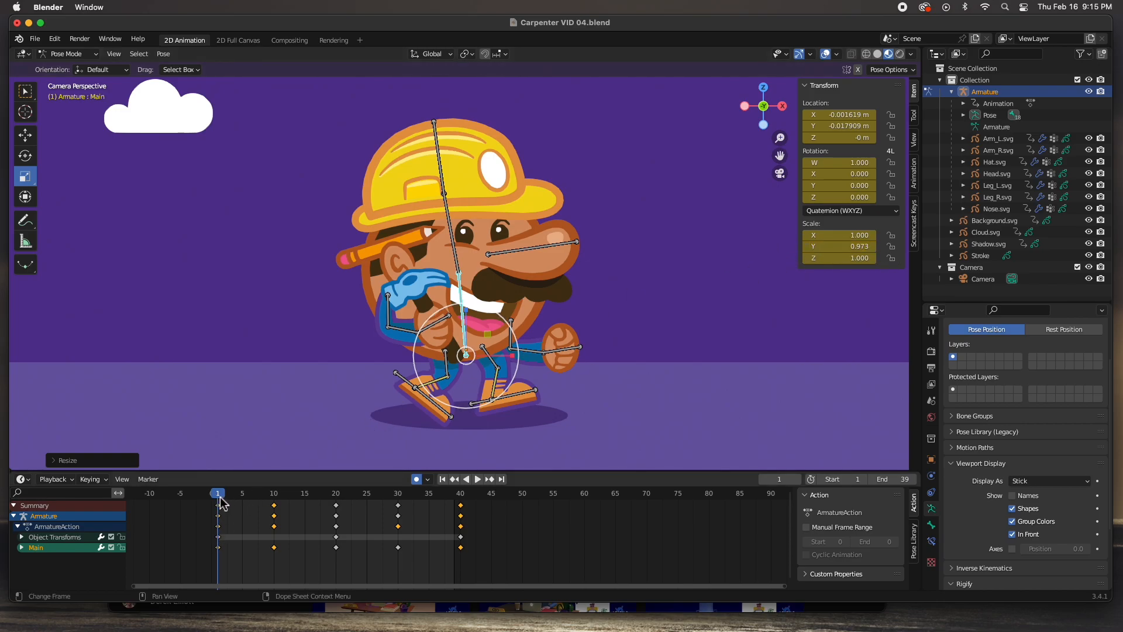
Stretch the Main bone vertically at frame 10 to a Y scale of about 1.035
left_click_drag(219, 499, 279, 501)
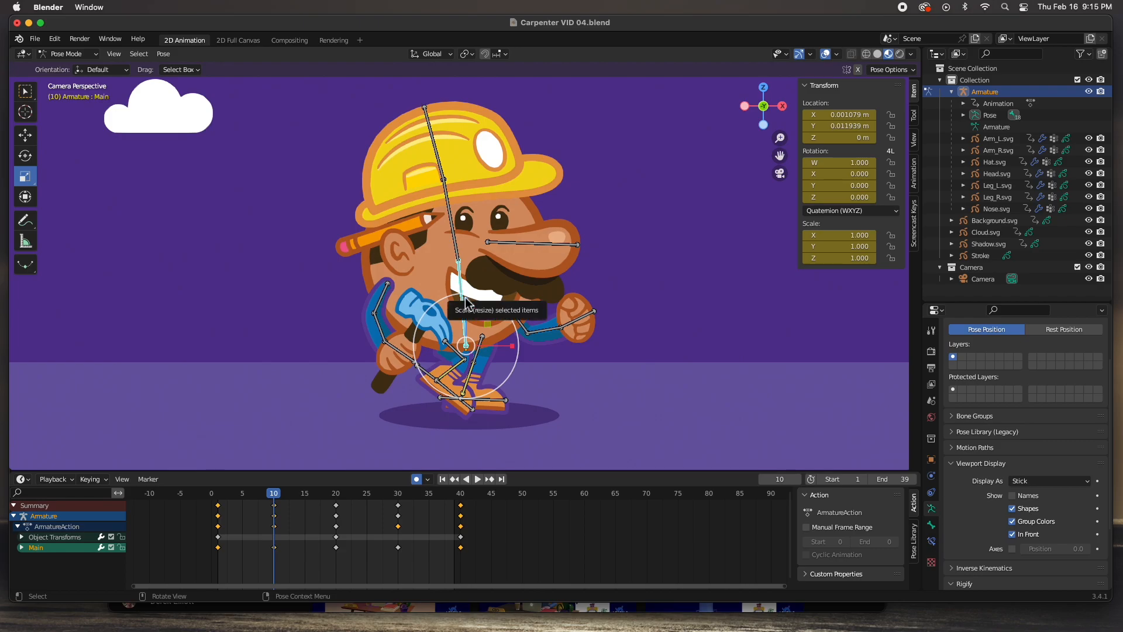
key("s")
key("y")
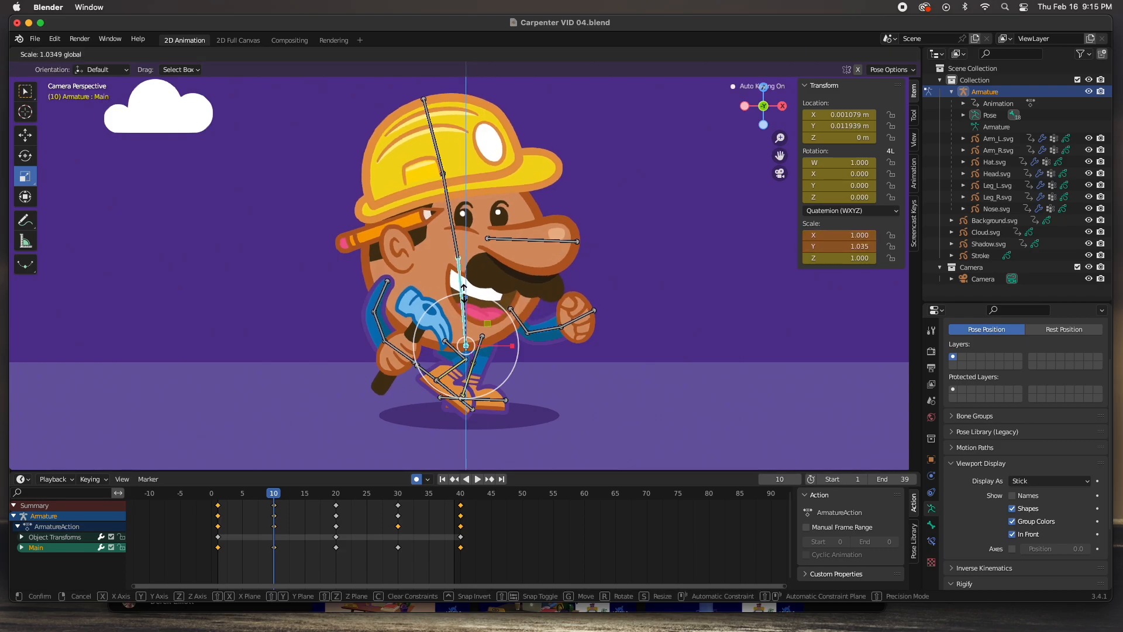
left_click(464, 291)
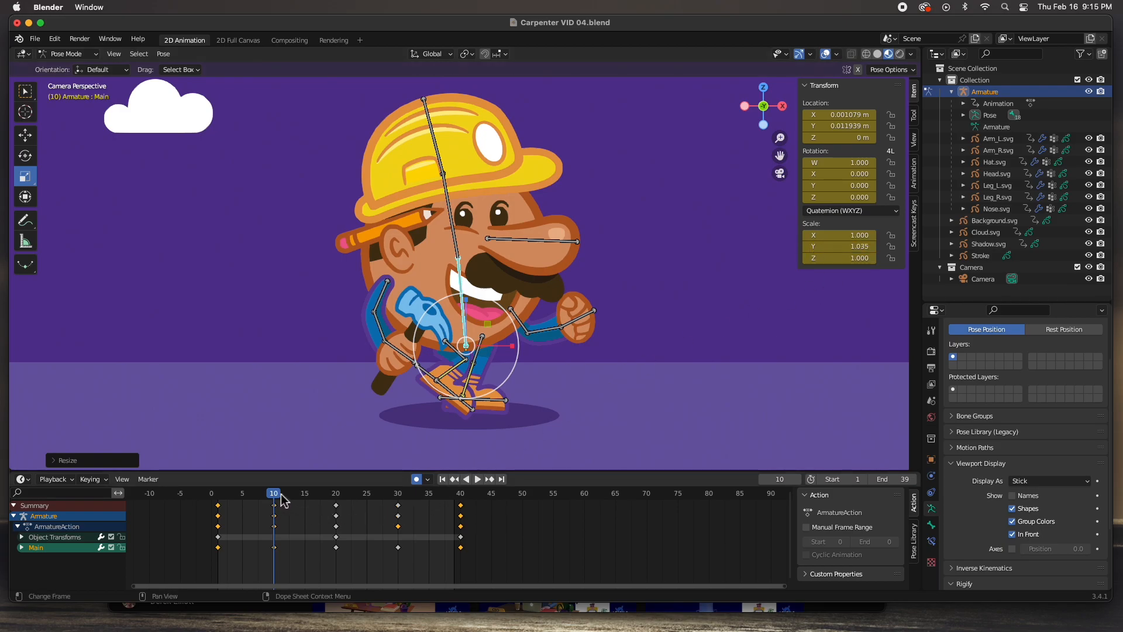
Set the Main bone's Y scale at frame 1 to 0.95
left_click_drag(274, 493, 218, 497)
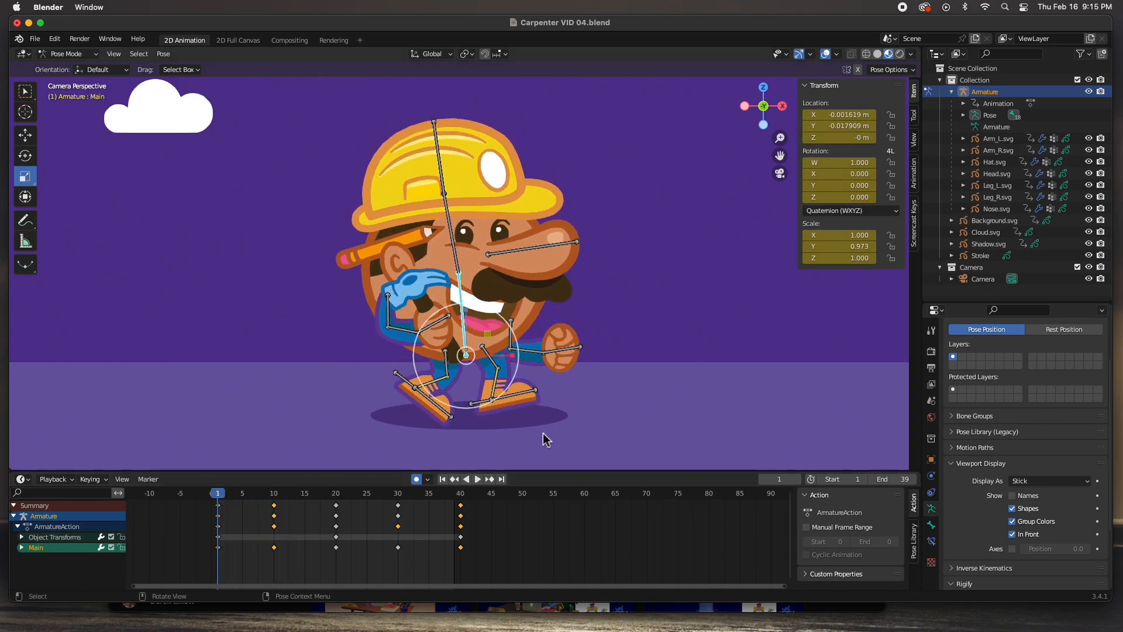
double_click(860, 246)
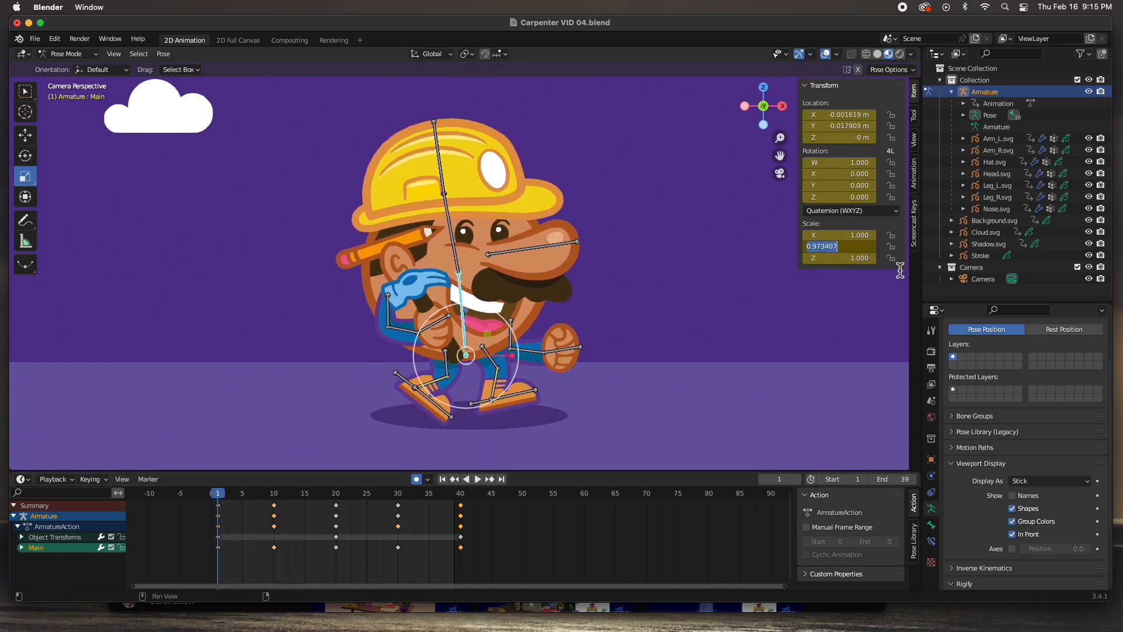
key("BackSpace")
key("Return")
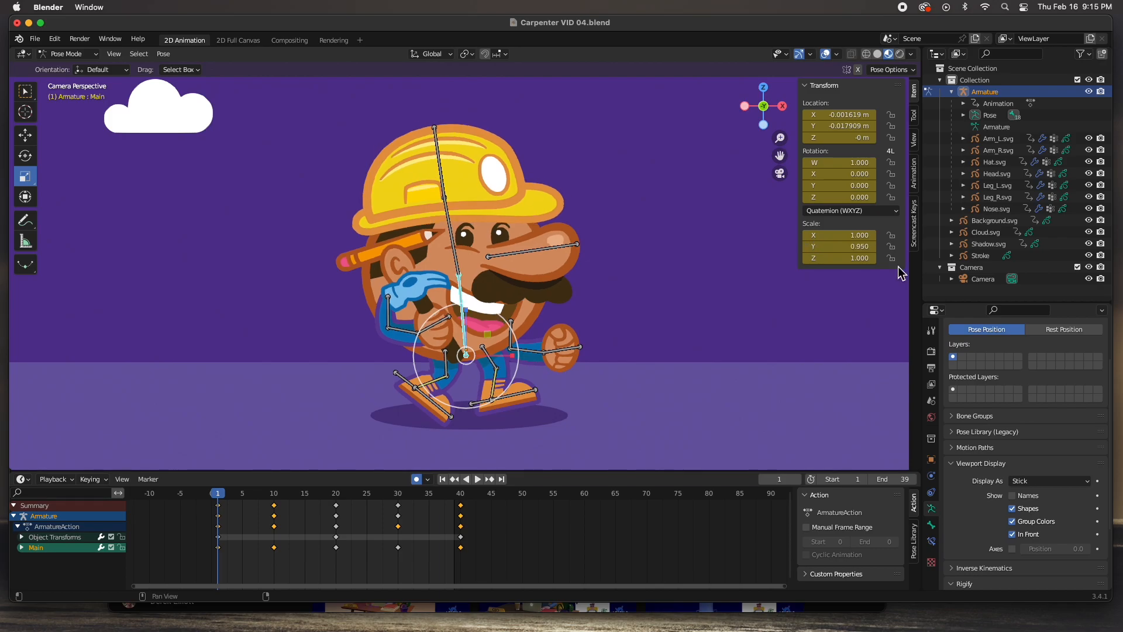
Set the Main bone's Y scale to 1.02 at frames 10 and 30
left_click(274, 496)
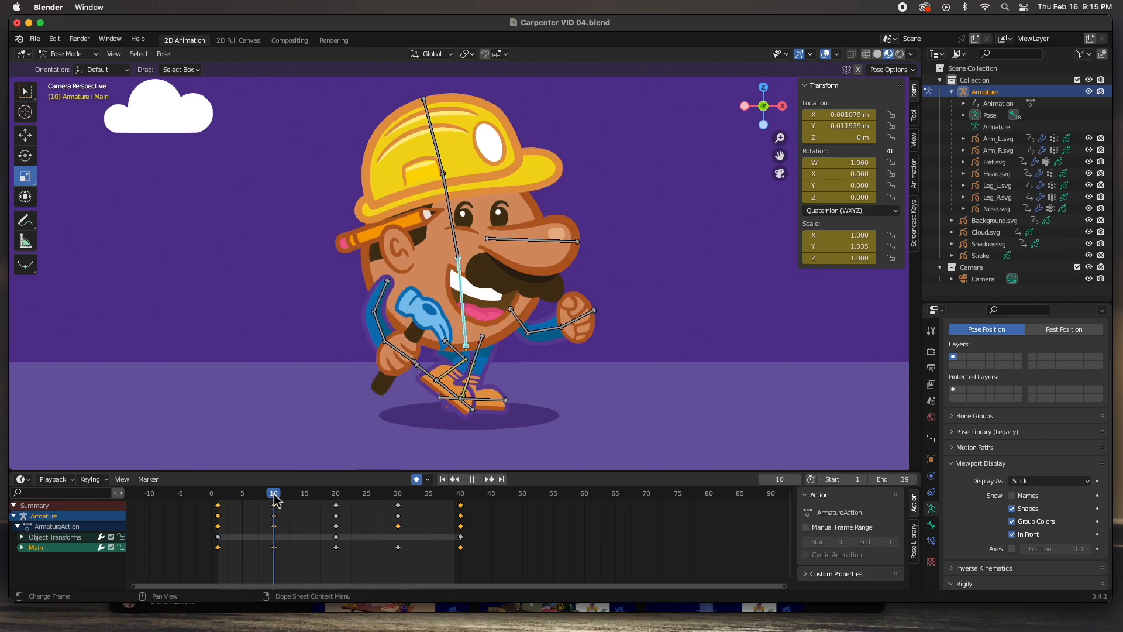
left_click(866, 251)
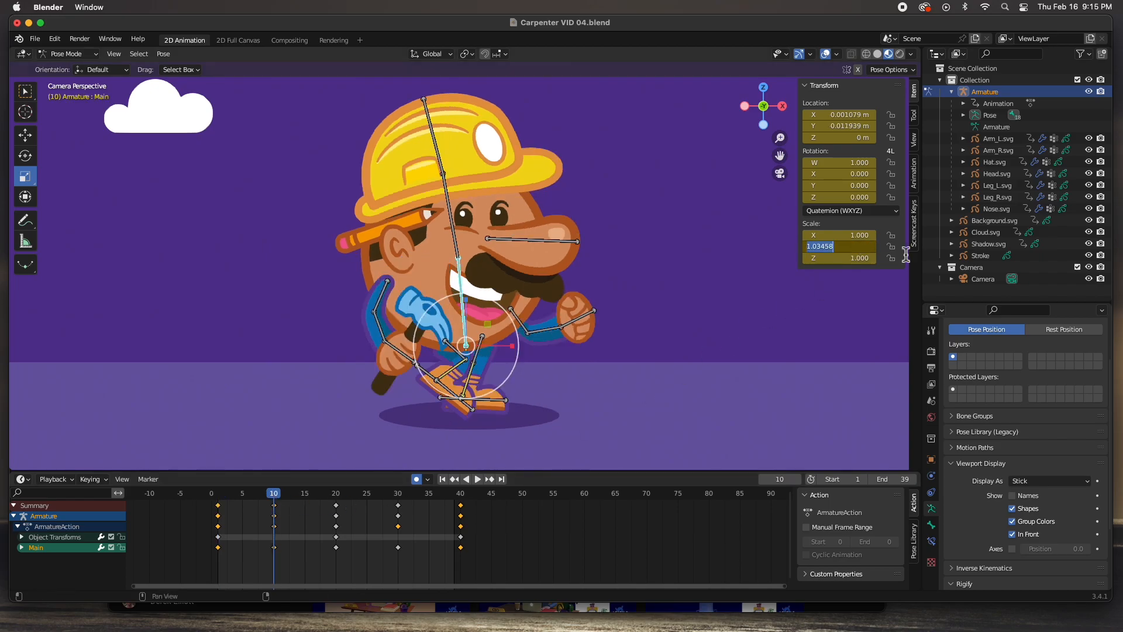
type("1.02")
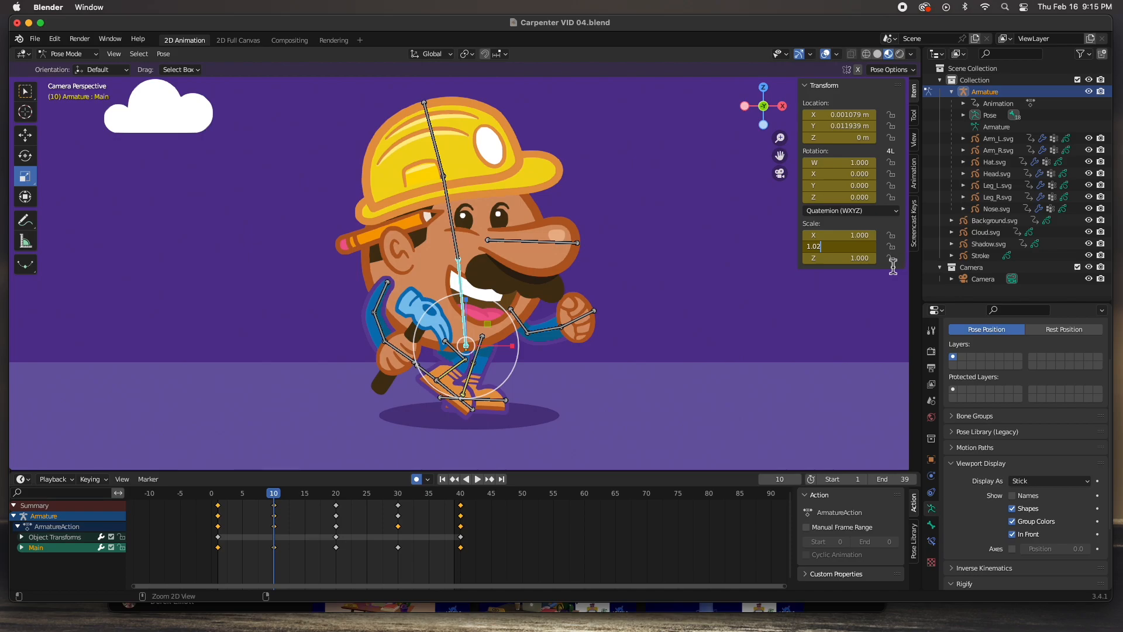
key("ctrl+a")
left_click(397, 497)
left_click(862, 248)
type("1.02")
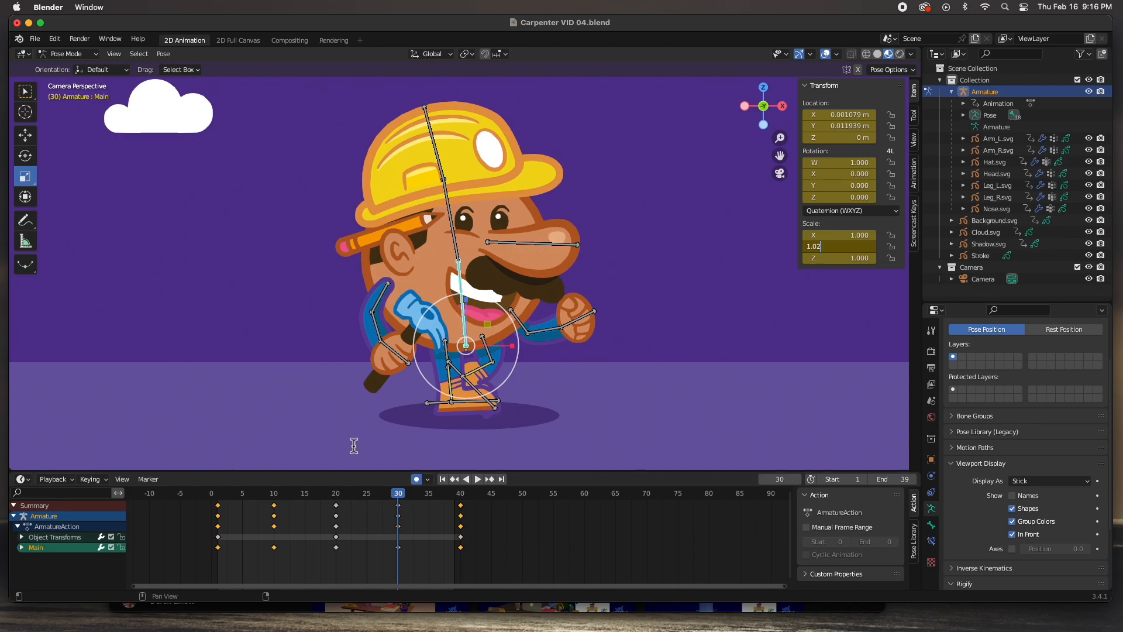
key("Return")
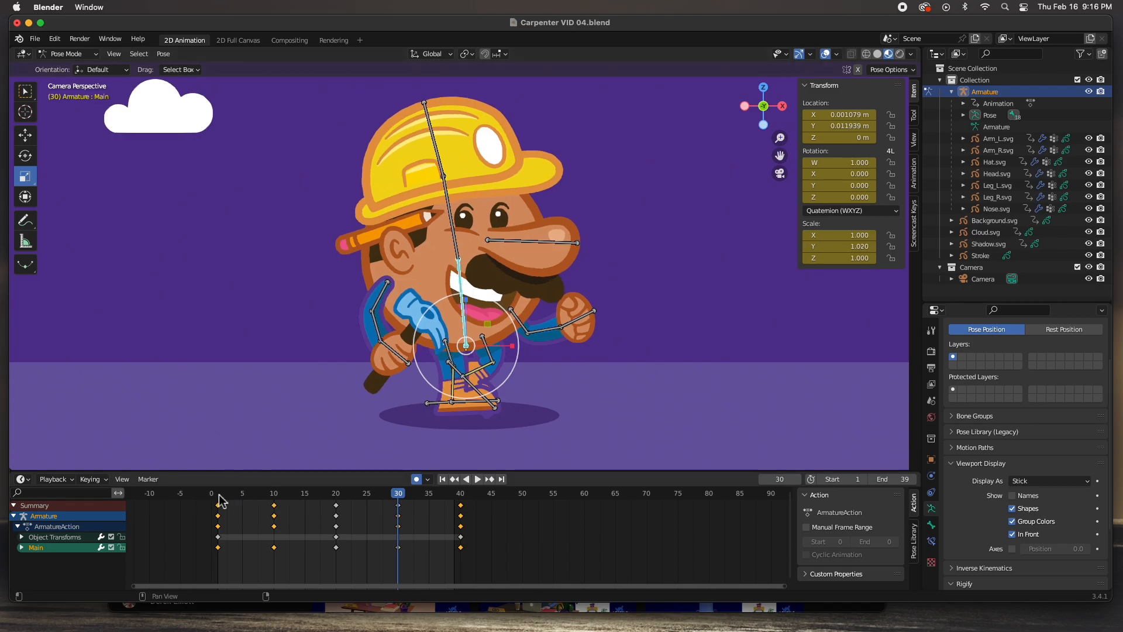
Set the Main bone's Y scale to 0.95 at frames 20 and 40, matching frame 1
left_click(218, 495)
left_click(842, 247)
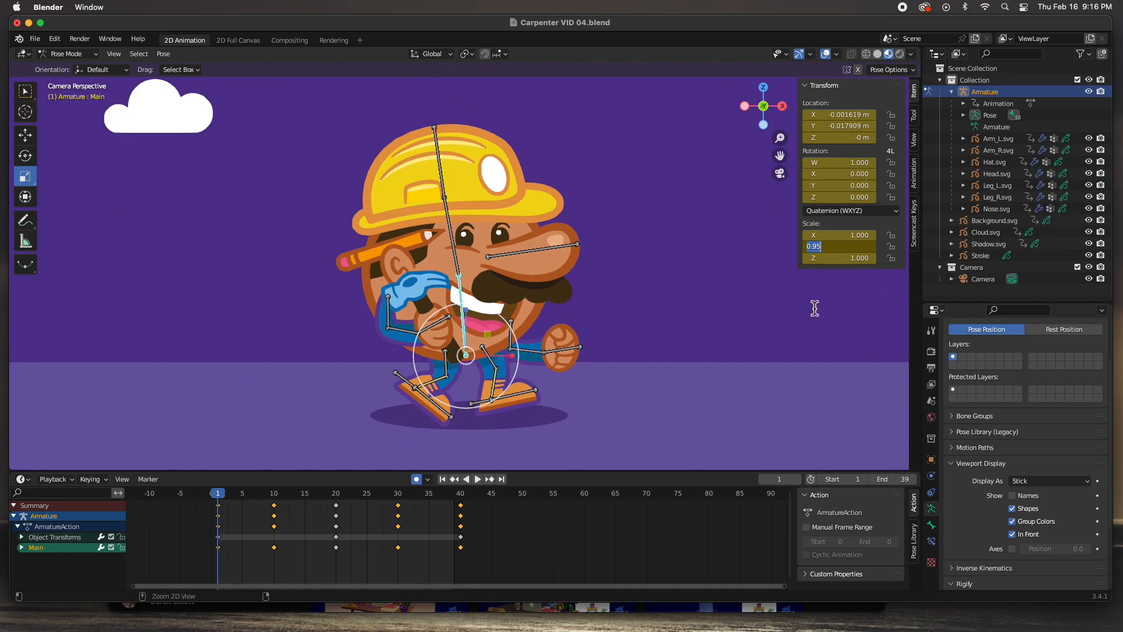
left_click(338, 500)
left_click(338, 500)
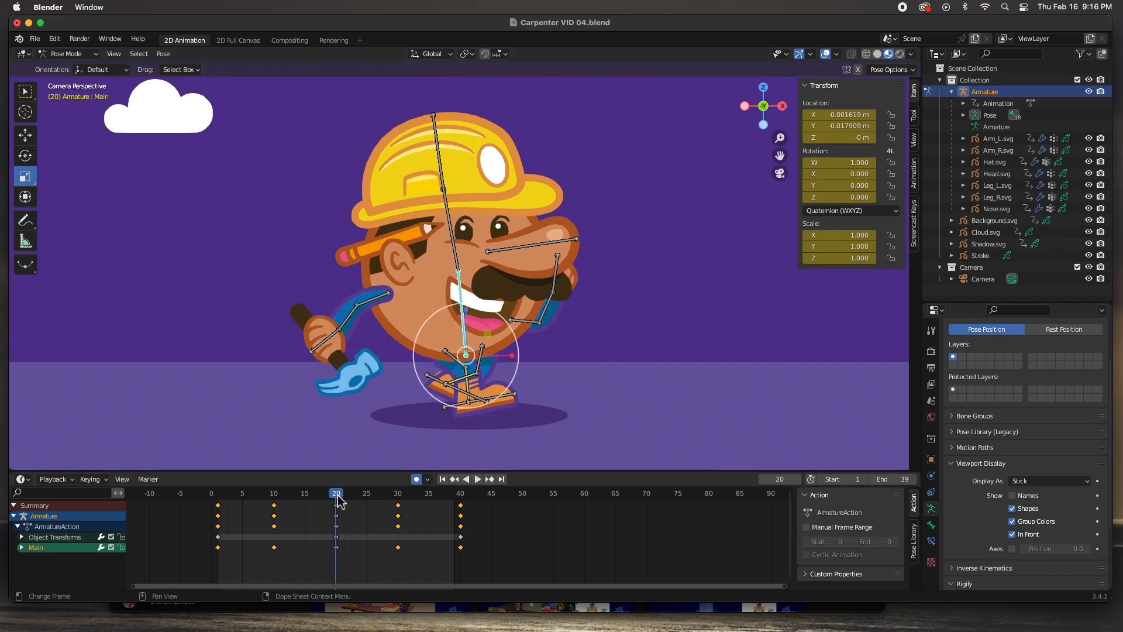
left_click(860, 246)
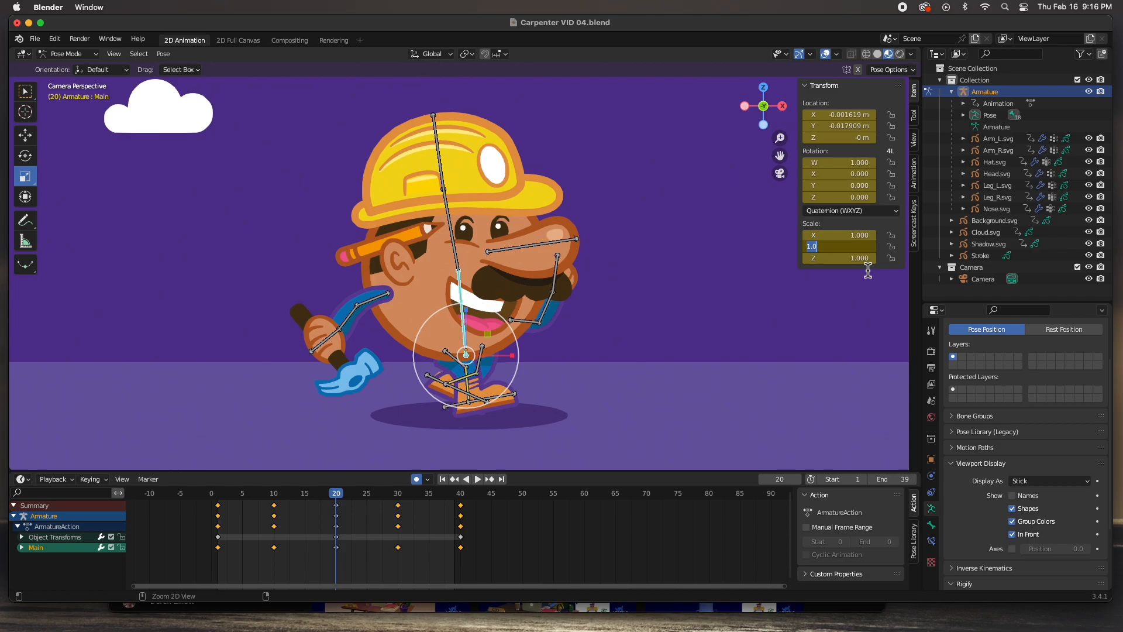
type("0.95")
key("Return")
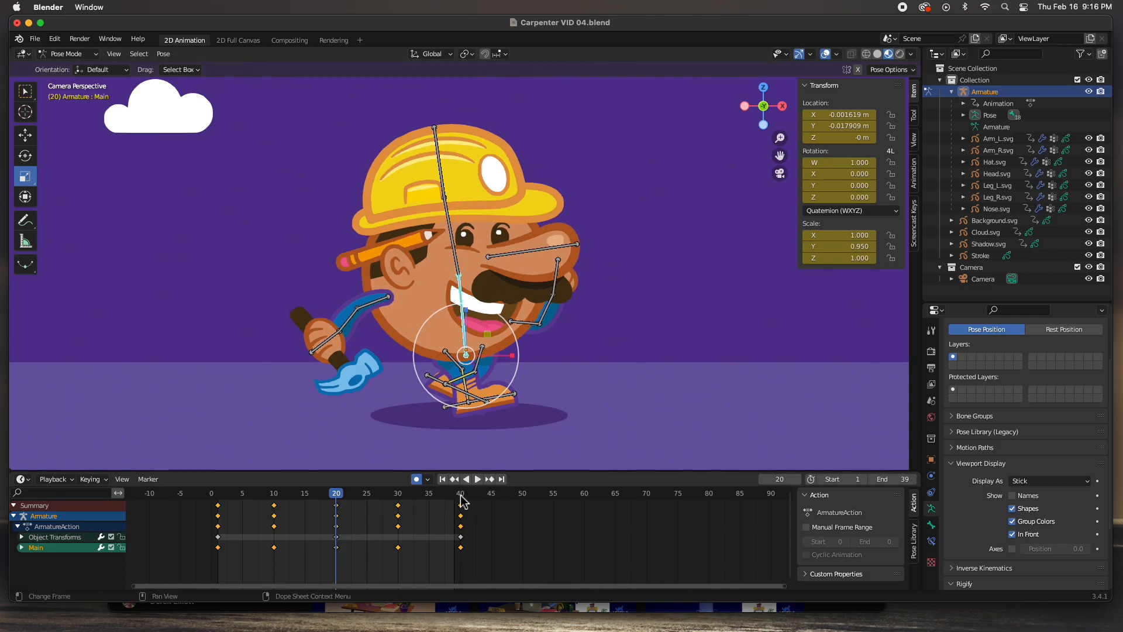
left_click(464, 495)
left_click(858, 245)
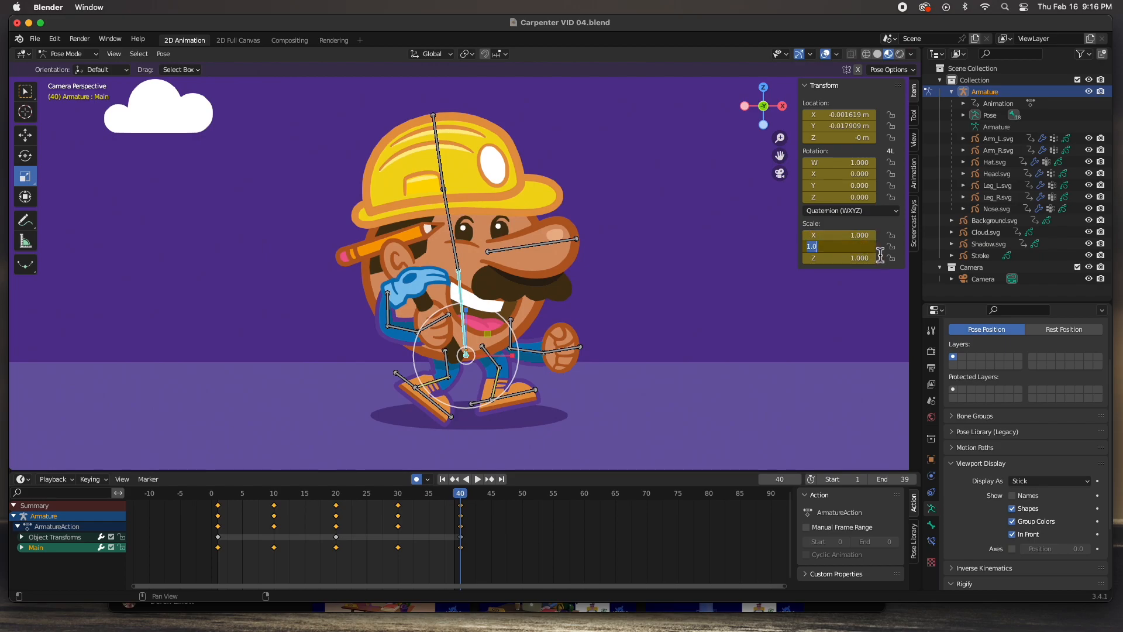
type("0.95")
key("Return")
Play the walk cycle and check the Main bone's Y scale at its keyframes from frame 1 to frame 40
left_click_drag(460, 494, 336, 498)
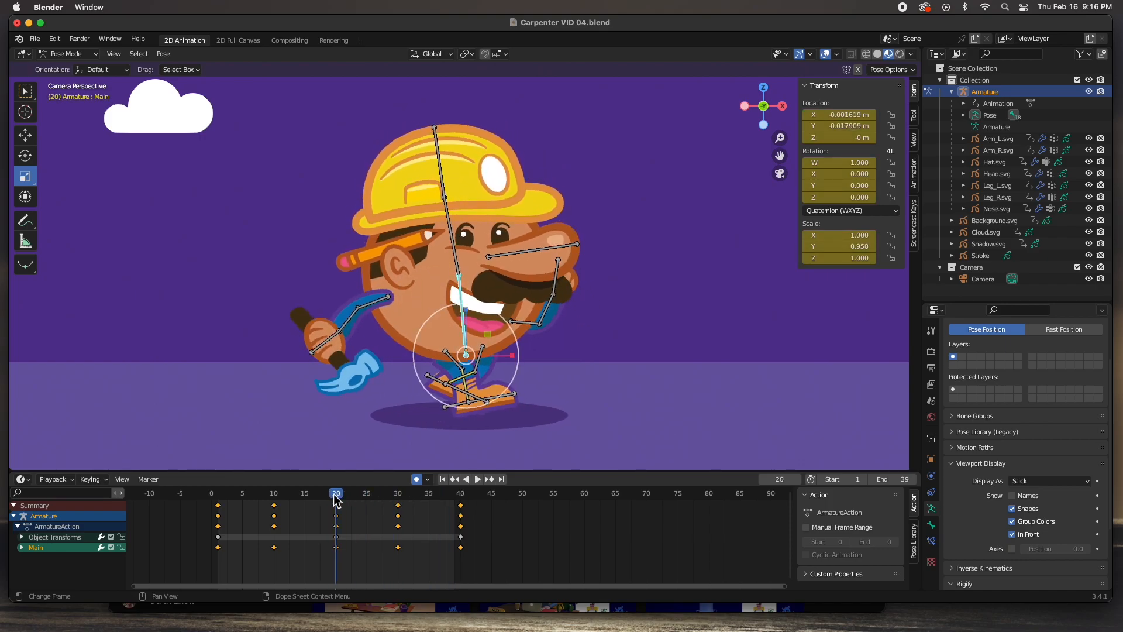
left_click_drag(331, 502, 222, 503)
left_click(472, 479)
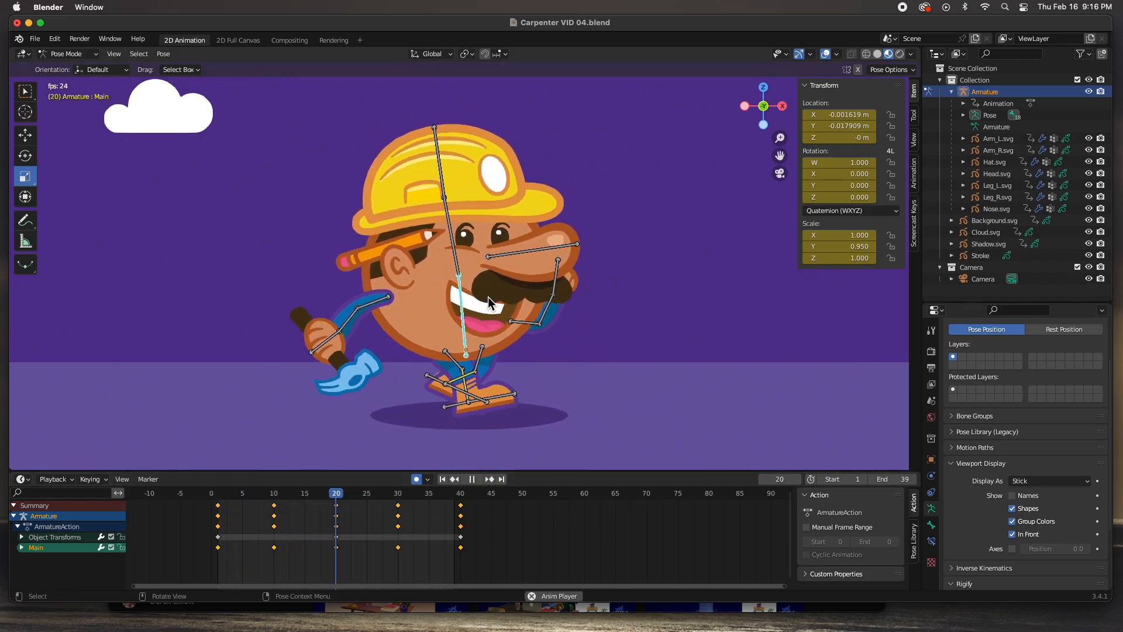
key("space")
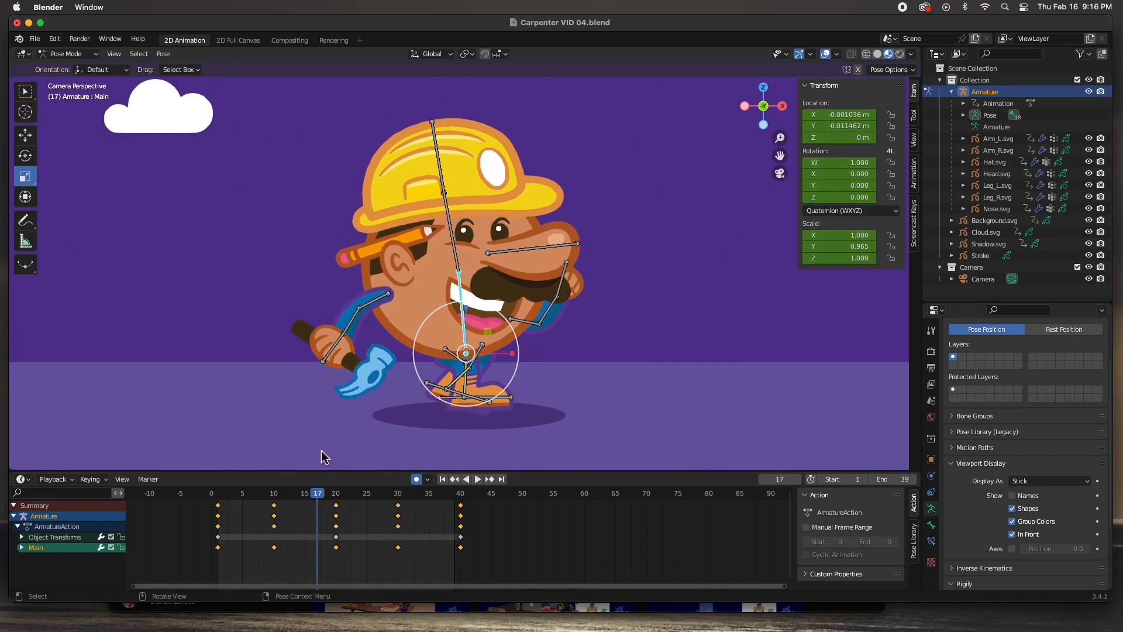
left_click(221, 498)
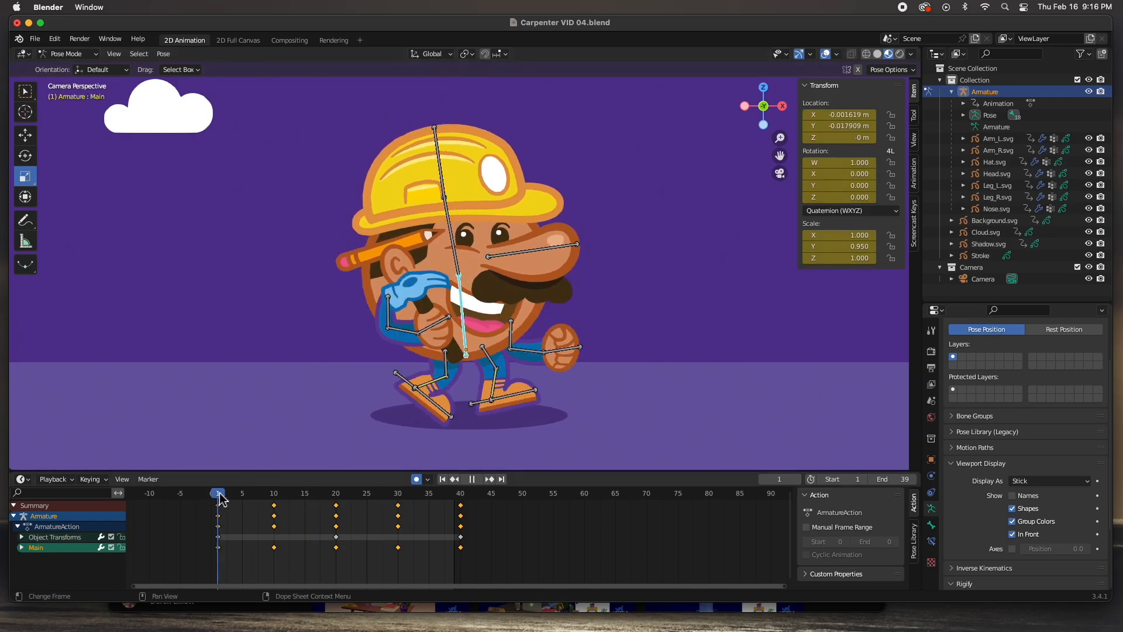
left_click(276, 494)
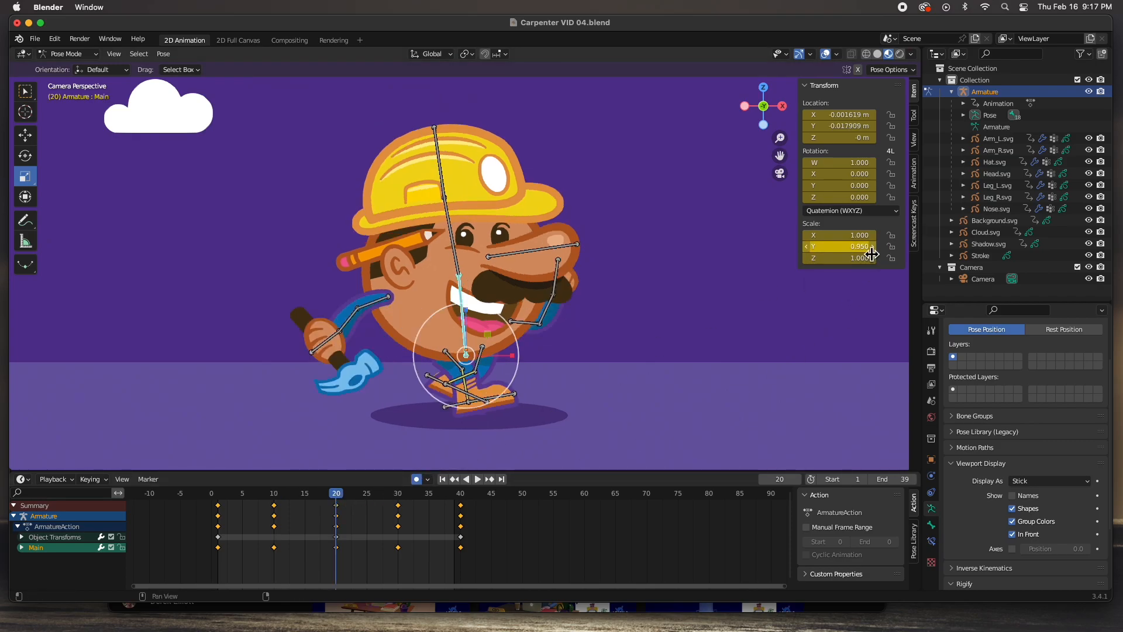
left_click(398, 494)
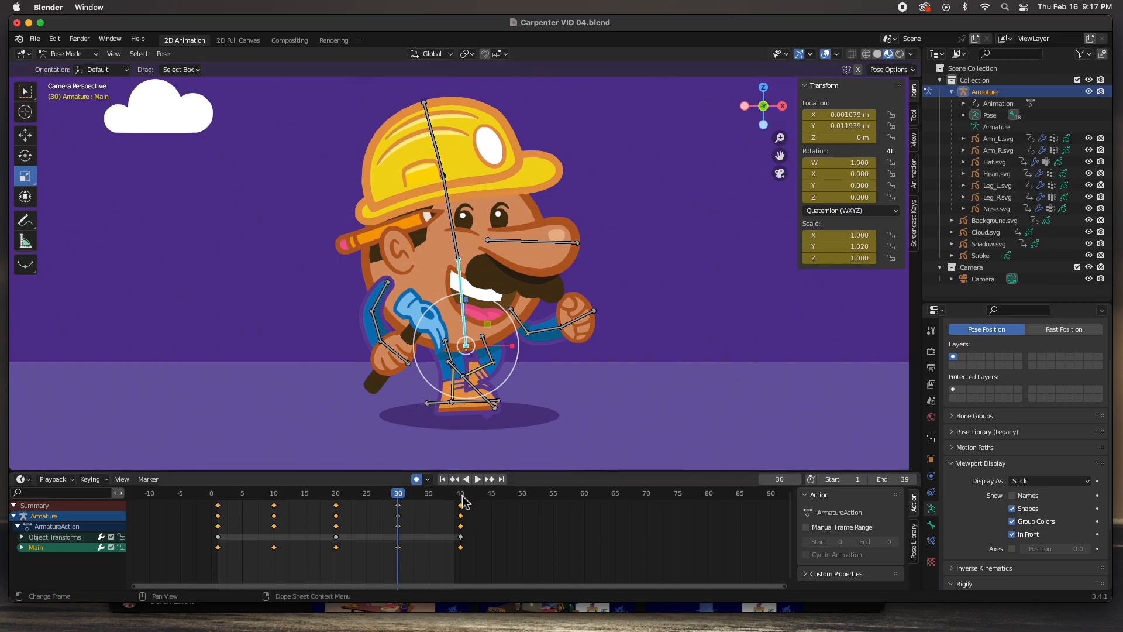
left_click(462, 498)
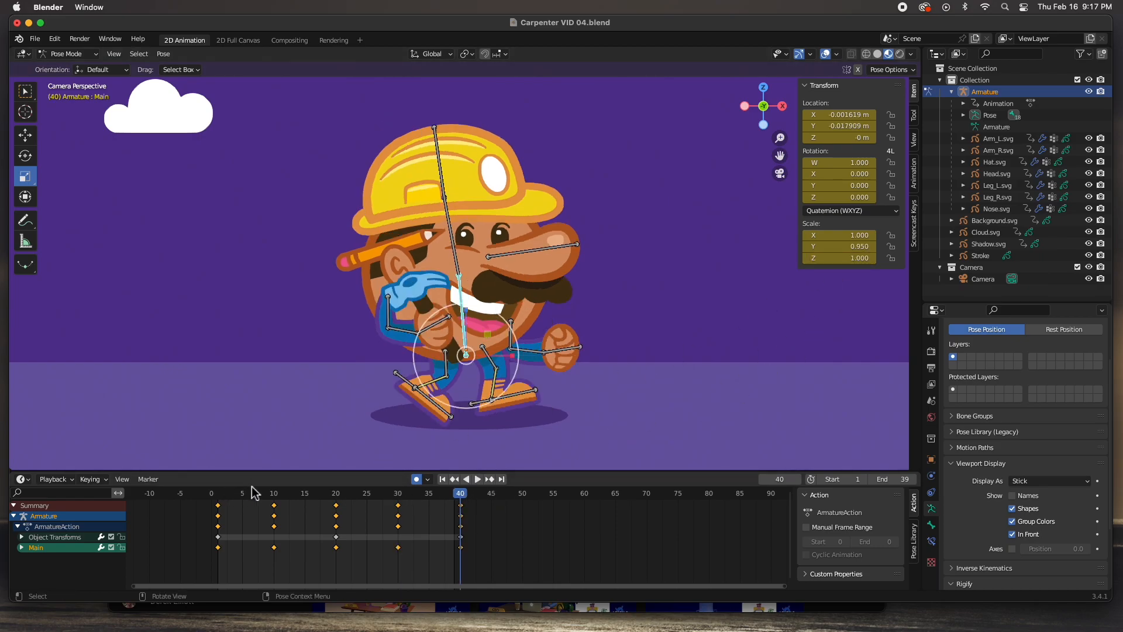
left_click_drag(256, 499, 217, 498)
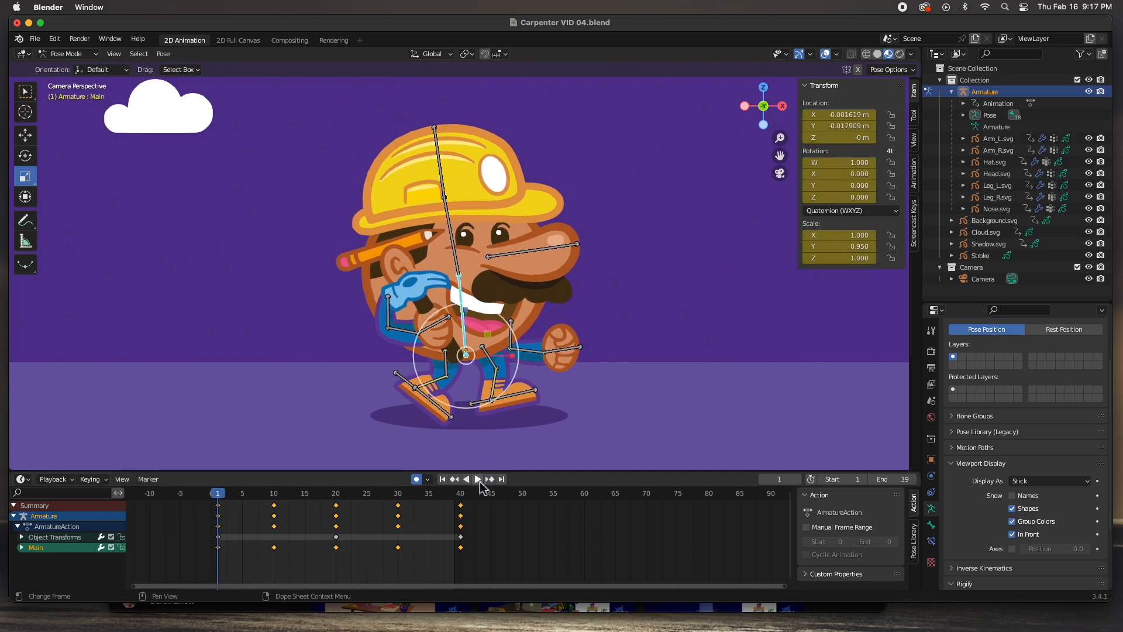
Deselect the bones, hide the armature, and play the walk cycle from frame 1 without the rig overlay
left_click(253, 316)
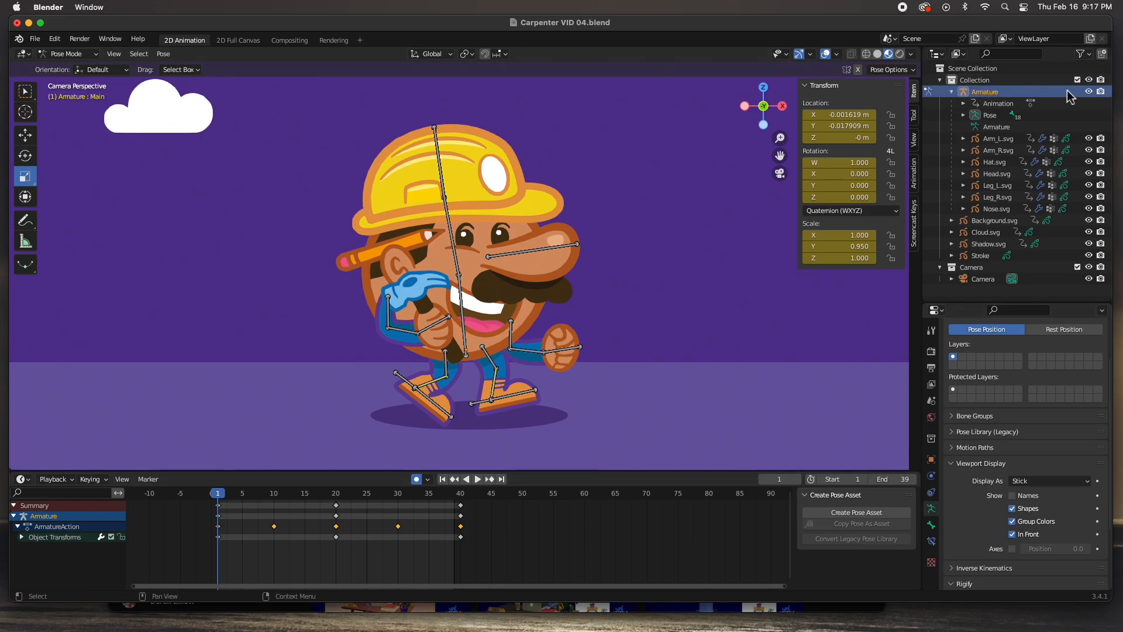
left_click(1089, 92)
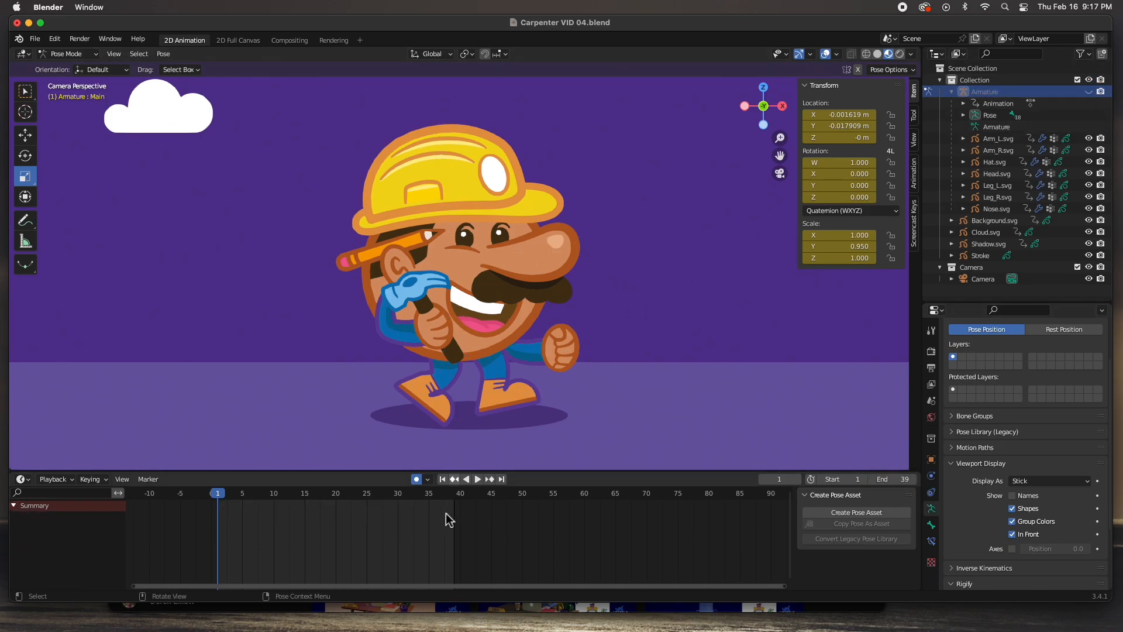
left_click(478, 479)
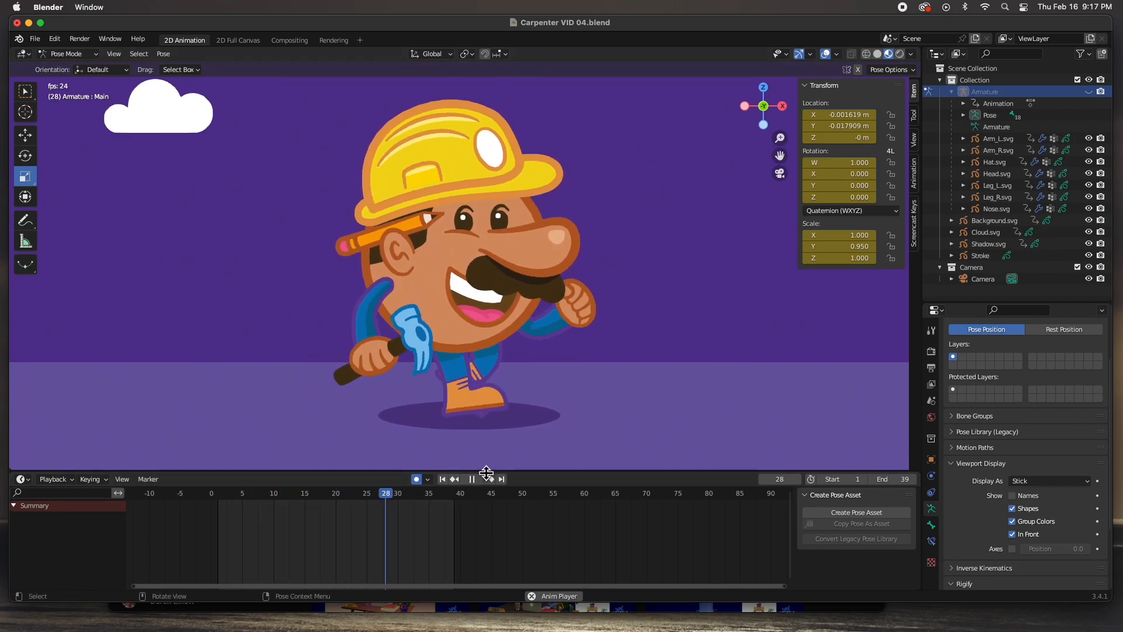
left_click(472, 477)
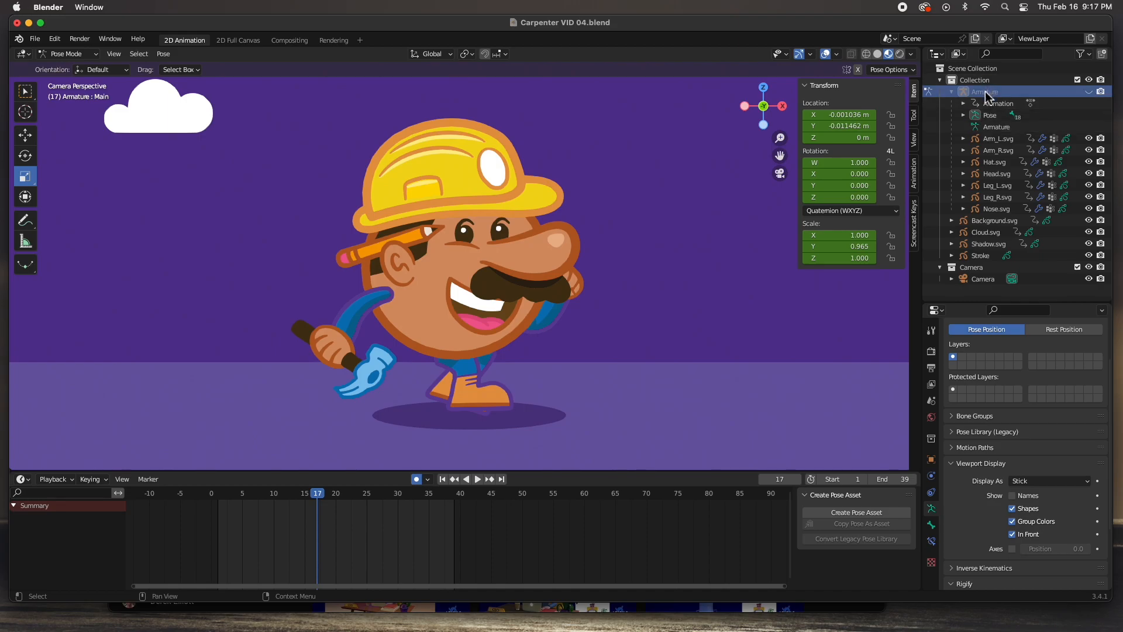
Unhide the armature and select all of its bones
left_click(1089, 92)
left_click(489, 354)
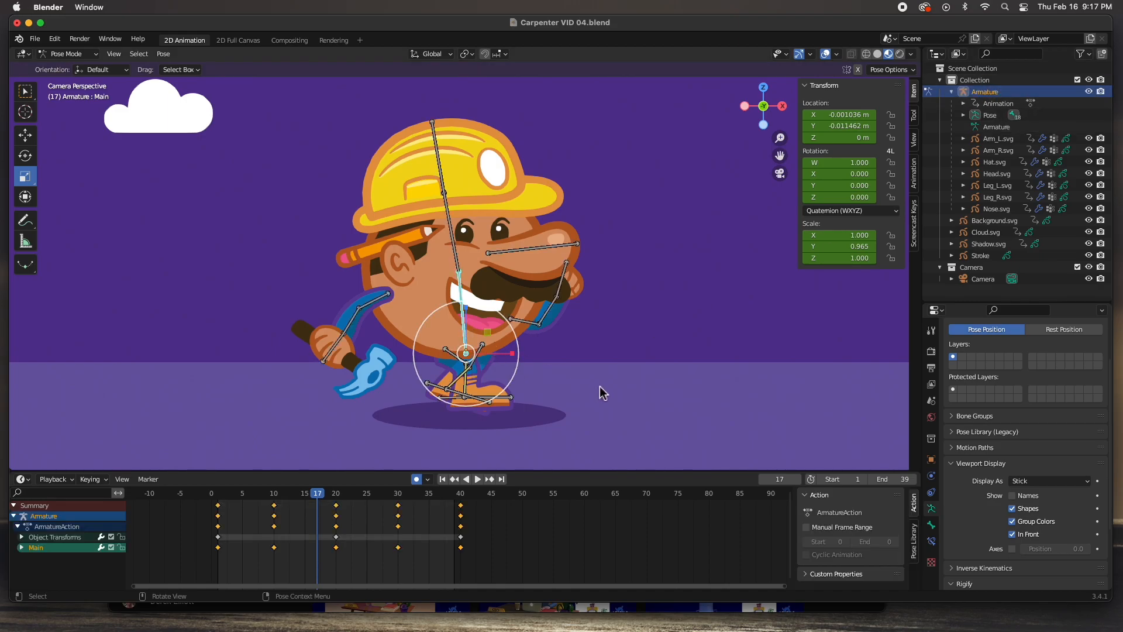
key("a")
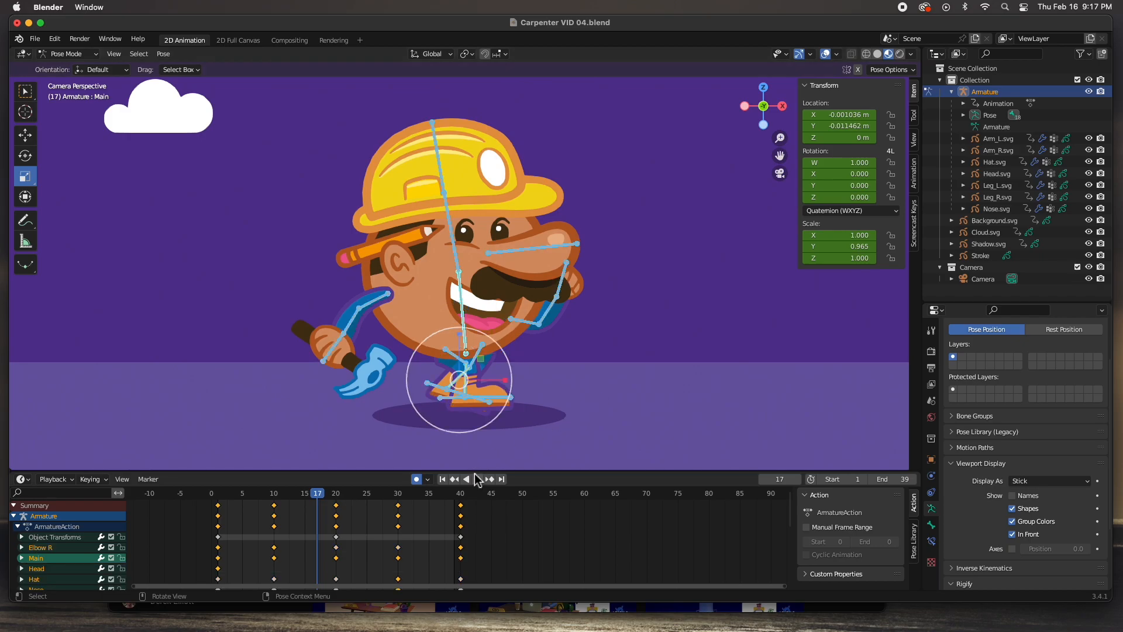
Enlarge the Dope Sheet, select all armature keyframes, and scale them from frame 1 so the last ones fall on frame 25
left_click_drag(478, 473, 493, 283)
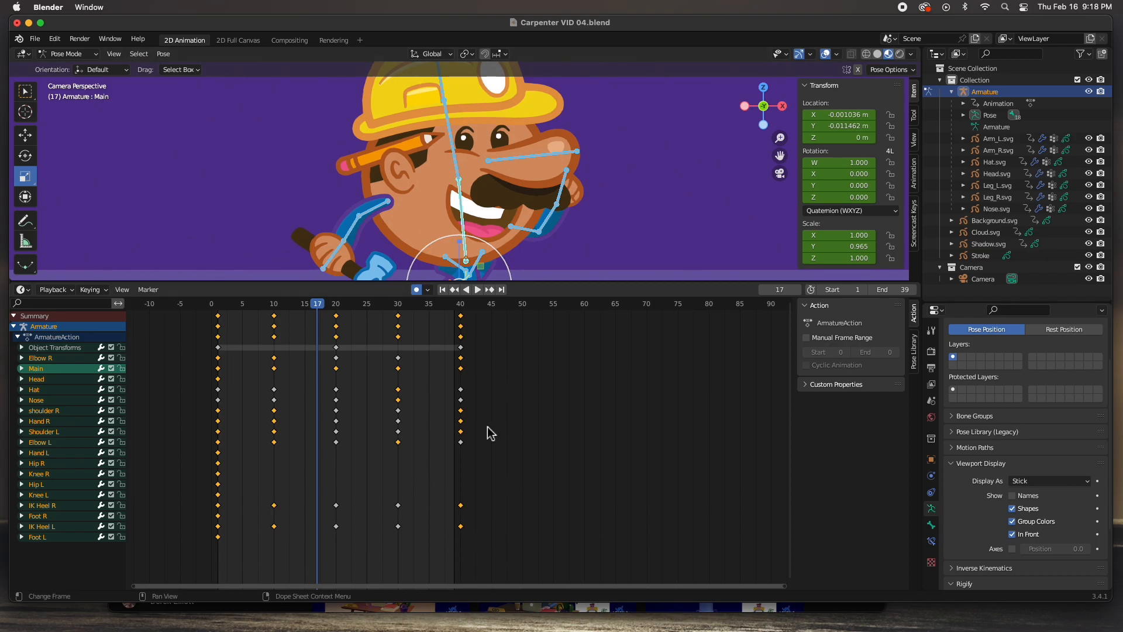
left_click_drag(521, 563, 169, 319)
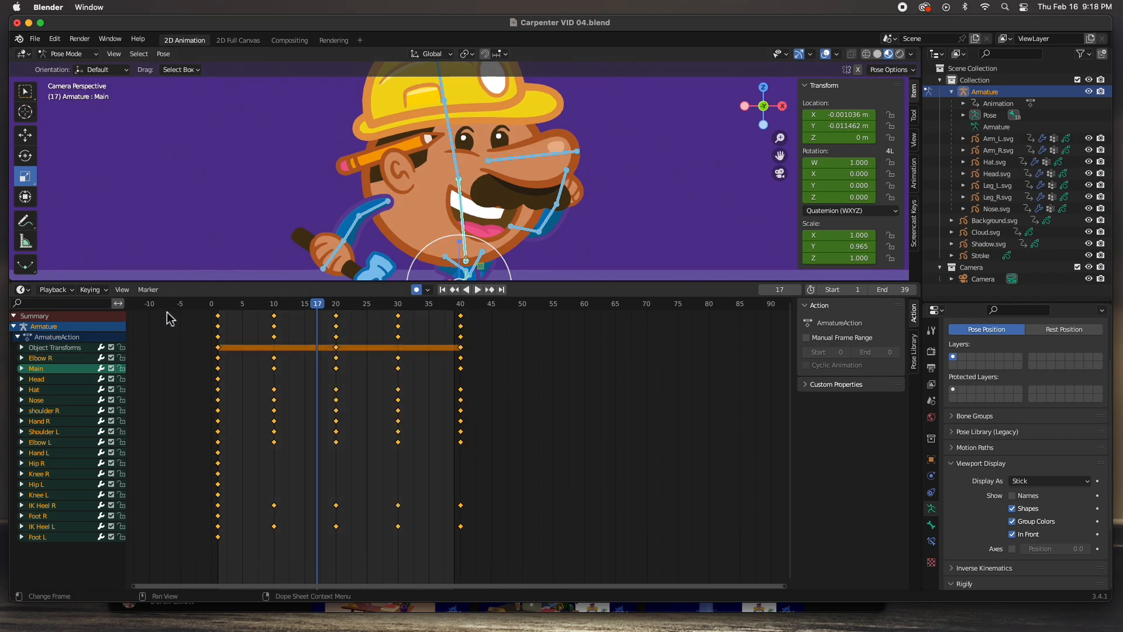
left_click_drag(318, 303, 220, 301)
key("space")
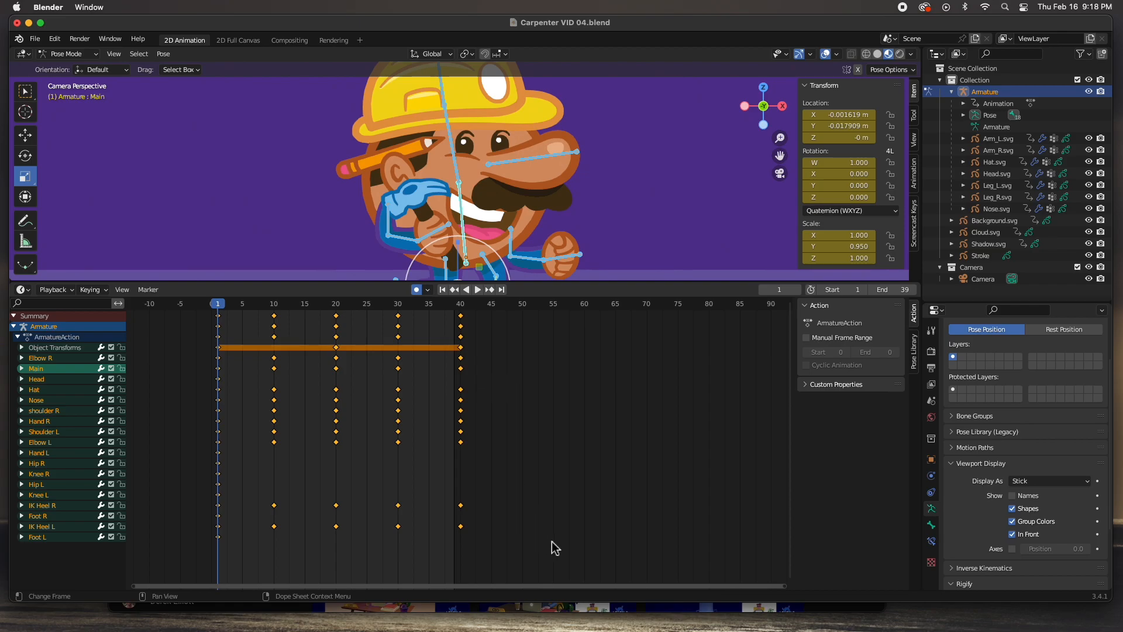
key("s")
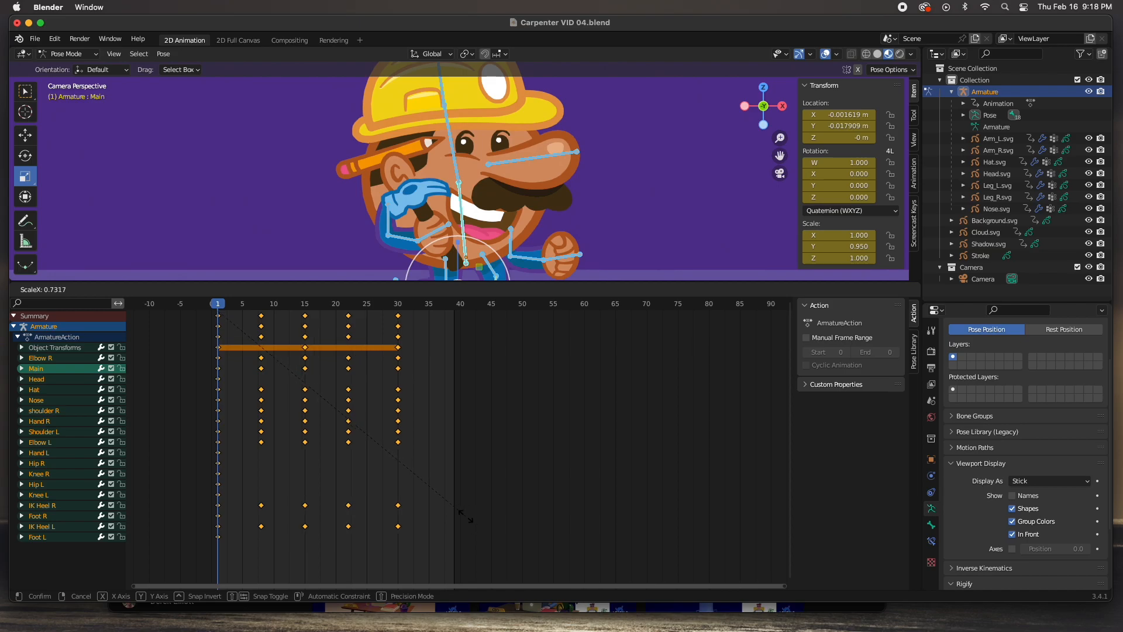
left_click(424, 505)
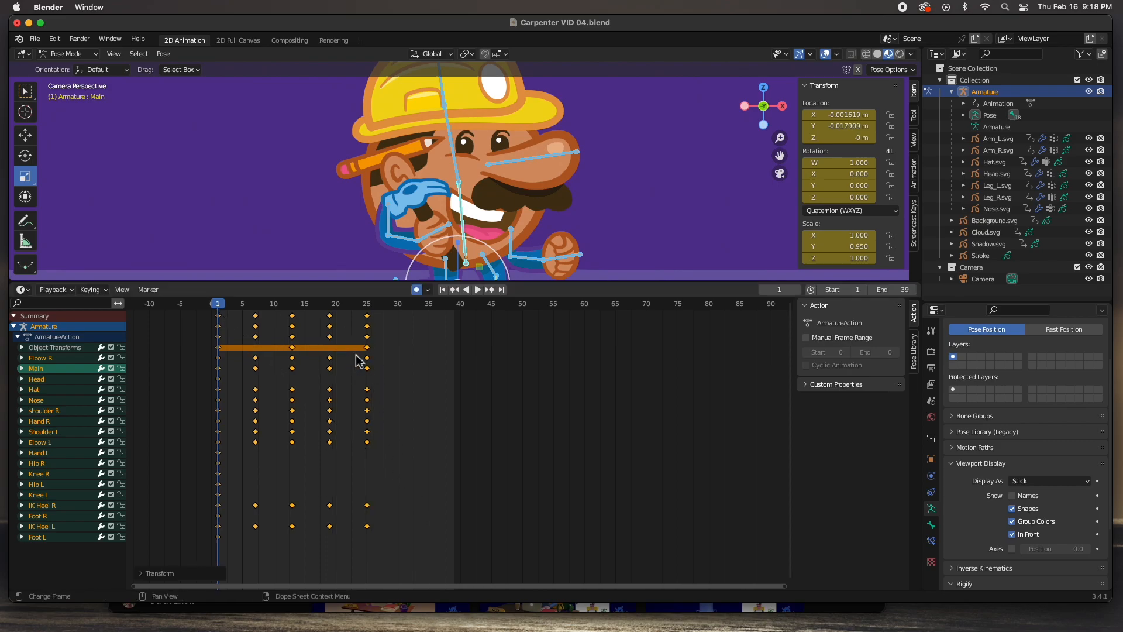
Shrink the Dope Sheet to enlarge the viewport and play the walk cycle to check its speed
left_click_drag(392, 285, 393, 438)
left_click(478, 445)
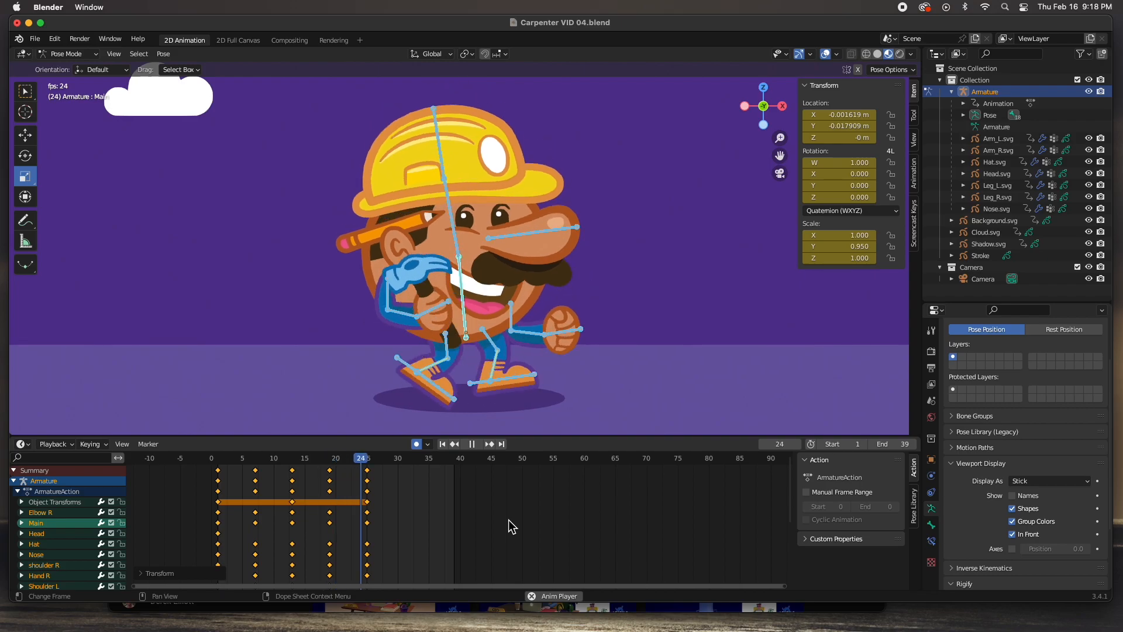
left_click(474, 449)
scroll(472, 509, "up", 3)
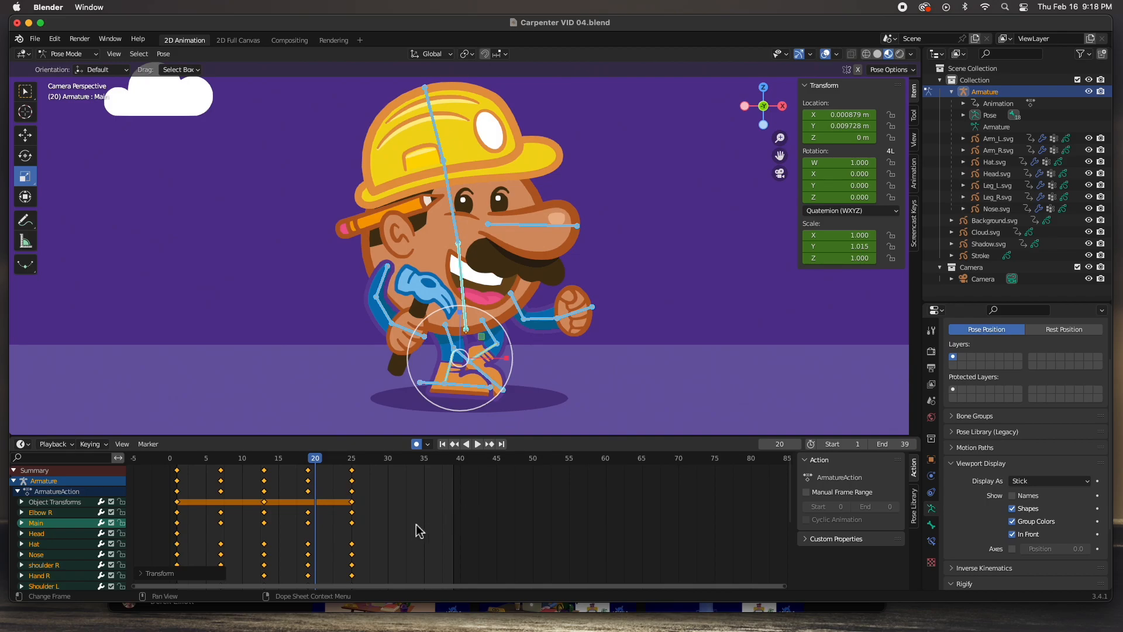
Undo the keyframe scaling and rescale all armature keyframes from frame 1 so the last ones fall on frame 30
key("ctrl+z")
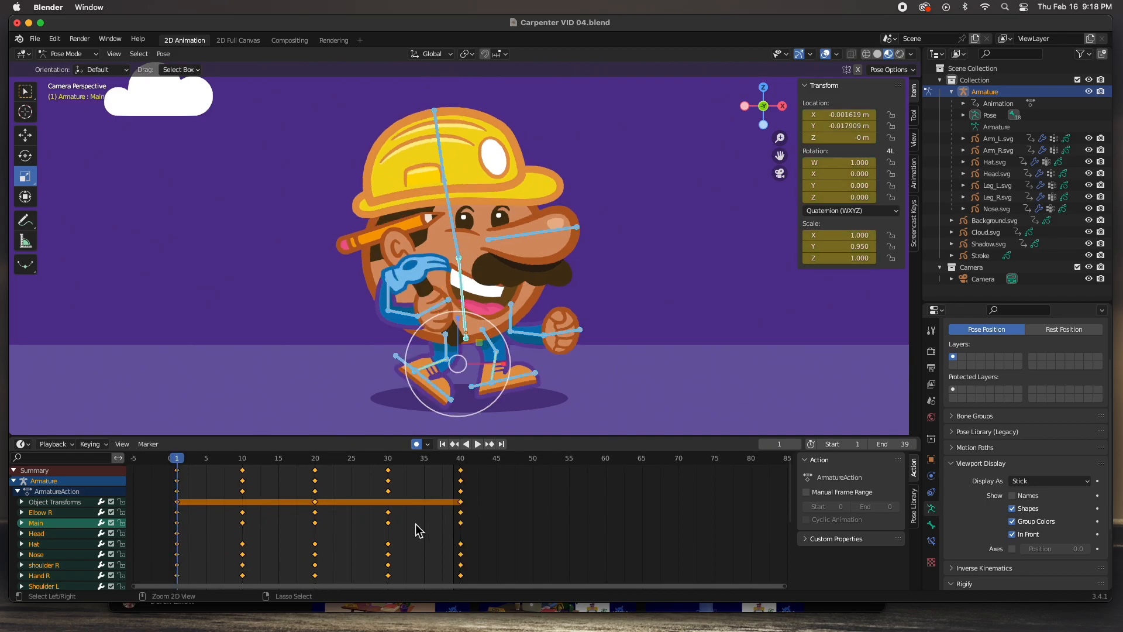
key("s")
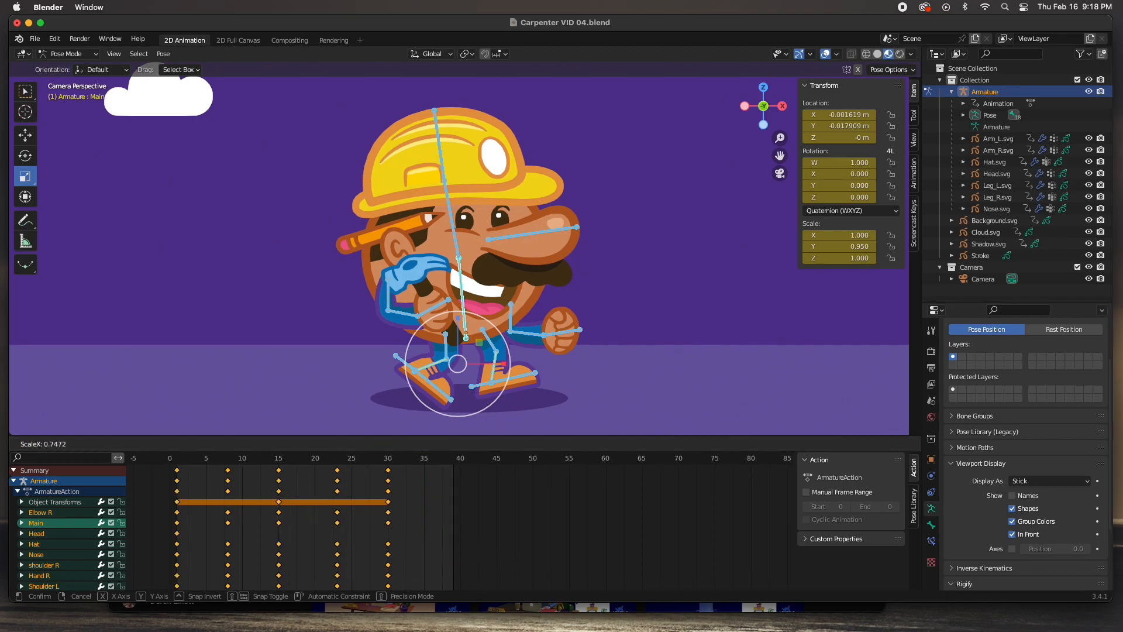
left_click(425, 530)
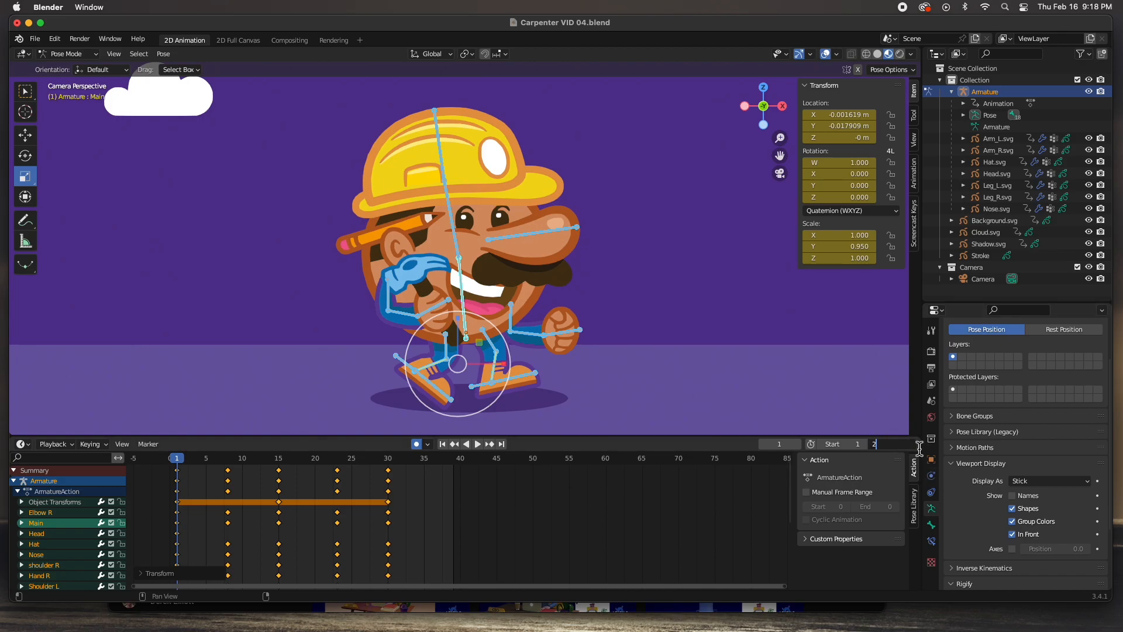
Set the scene's end frame to 29 and play the walk cycle to check its timing
key("Return")
left_click(478, 444)
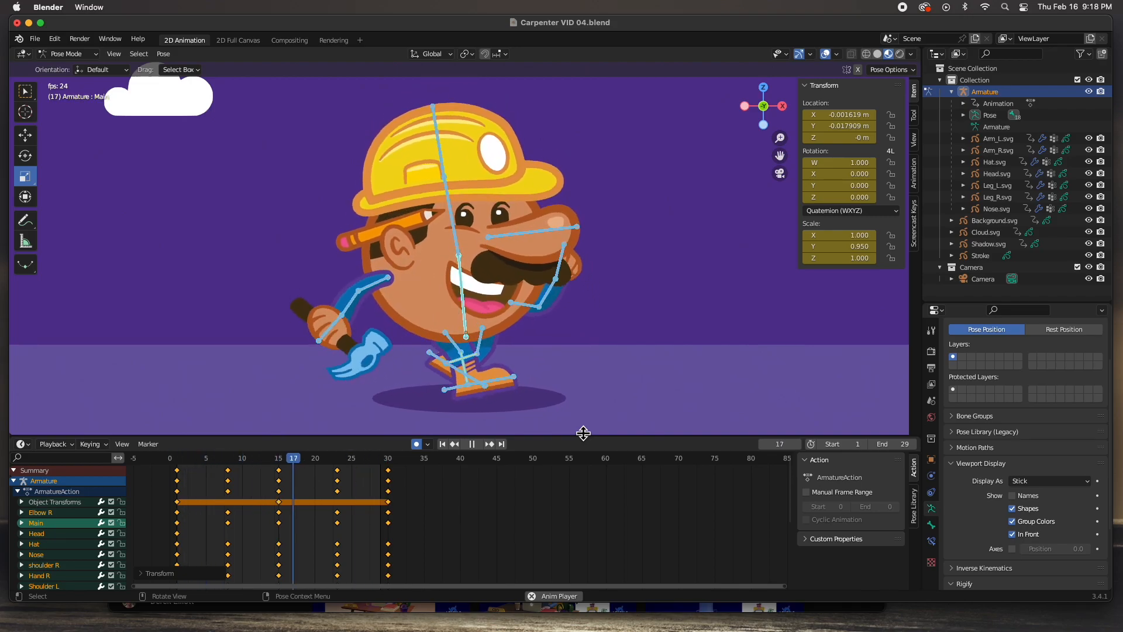
left_click(478, 444)
Deselect the bones, switch from Pose Mode to Object Mode, and select the shadow under the character
left_click(525, 405)
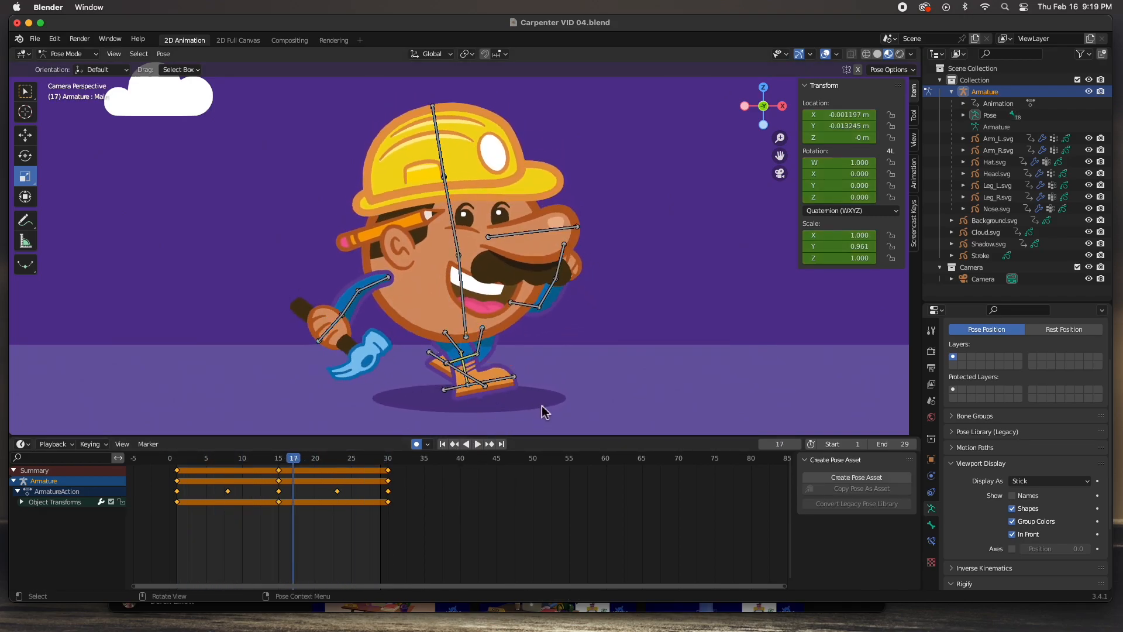
key("Tab")
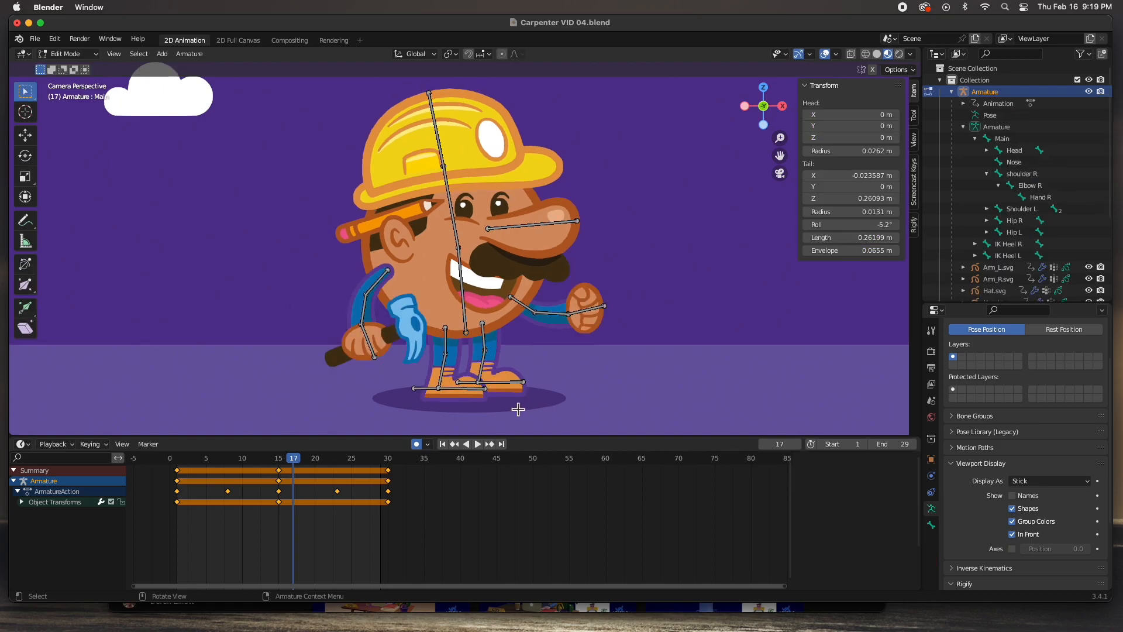
key("Tab")
left_click(74, 53)
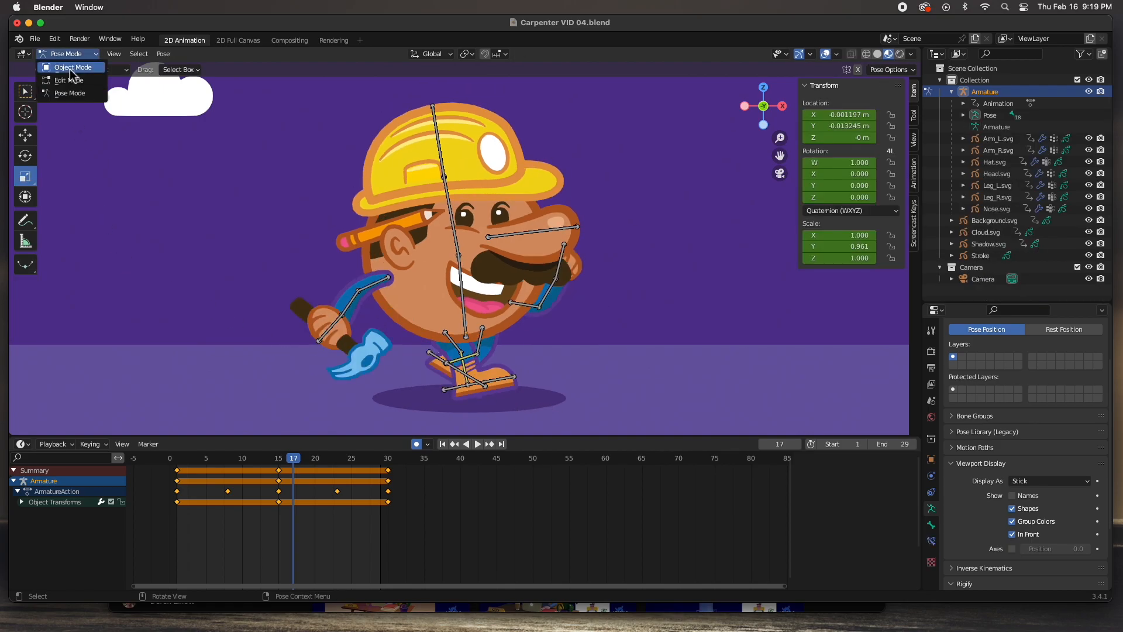
left_click(66, 68)
left_click(548, 410)
Select all of the shadow's keyframes and scale them from frame 1 so the last ones fall on frame 30
left_click_drag(505, 533, 155, 462)
left_click(178, 459)
key("space")
key("Escape")
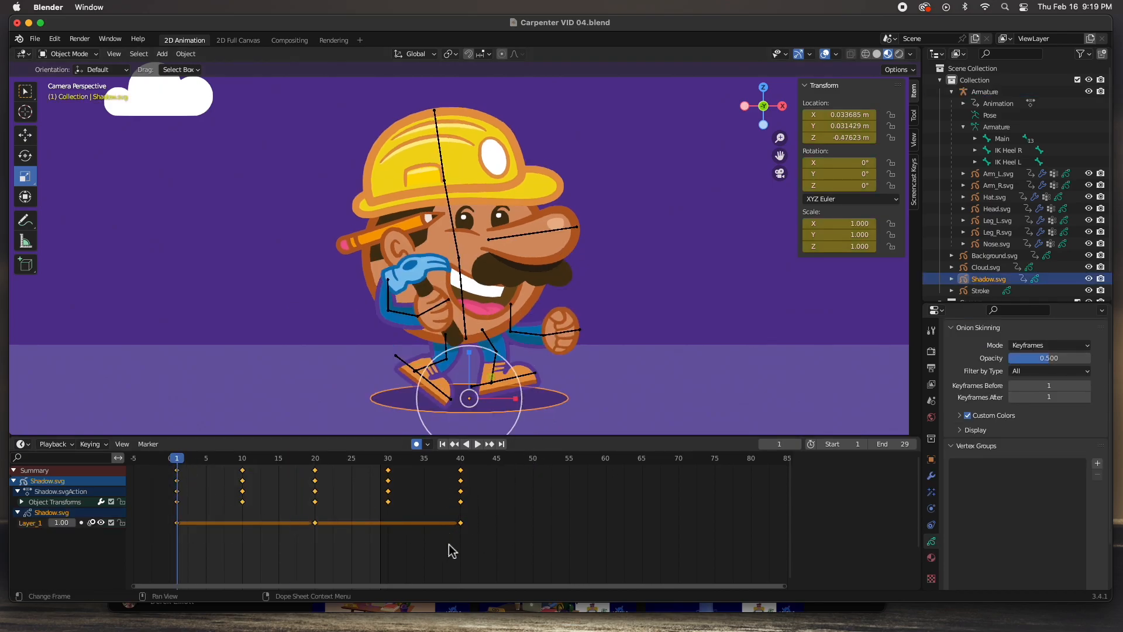
key("s")
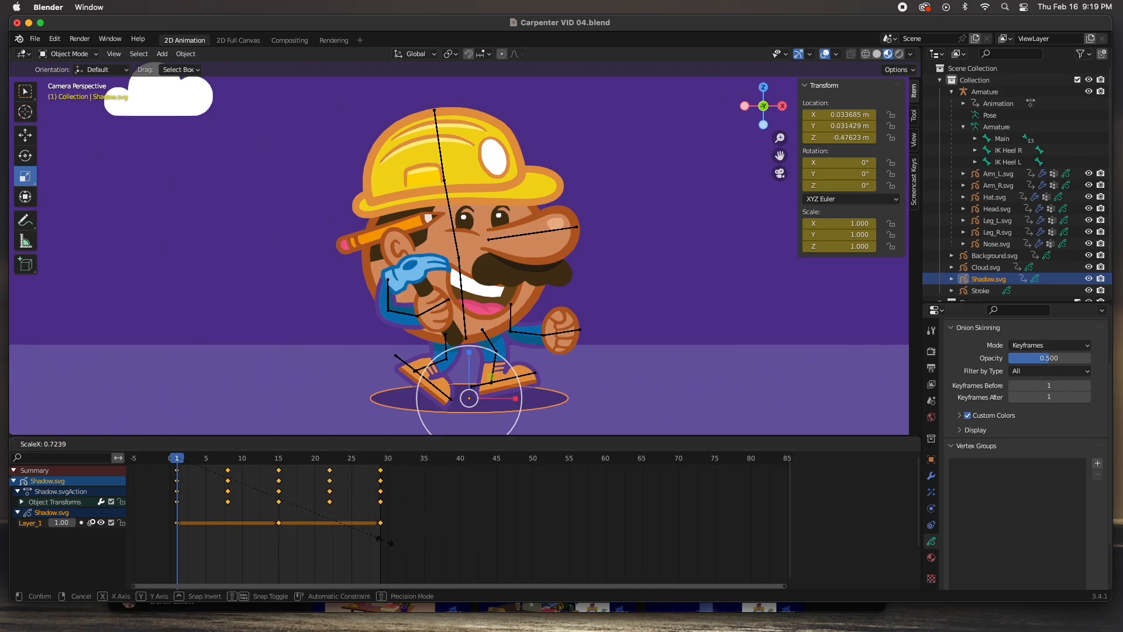
left_click(392, 543)
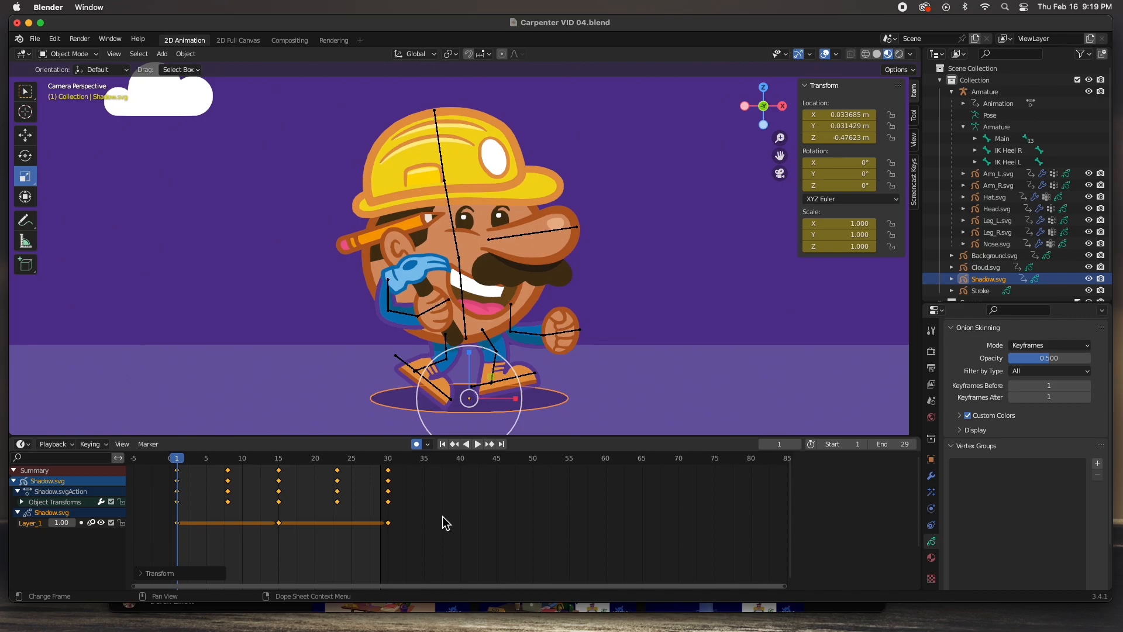
Select the background and the cloud in turn to check their keyframes, and play the animation with the retimed shadow
key("alt+a")
left_click(618, 412)
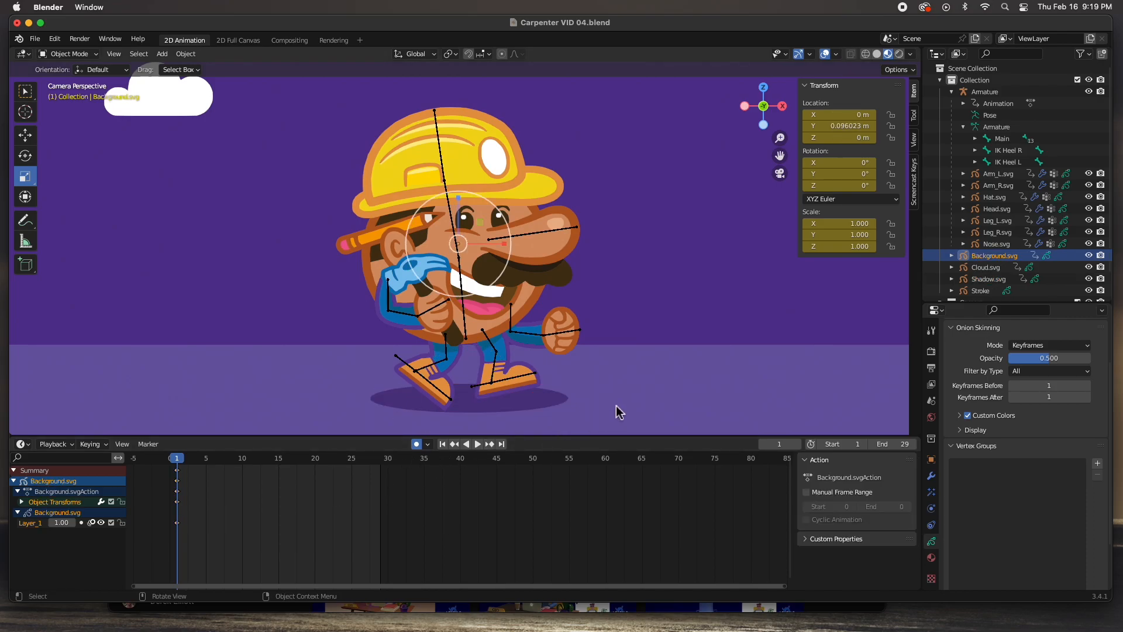
left_click(75, 54)
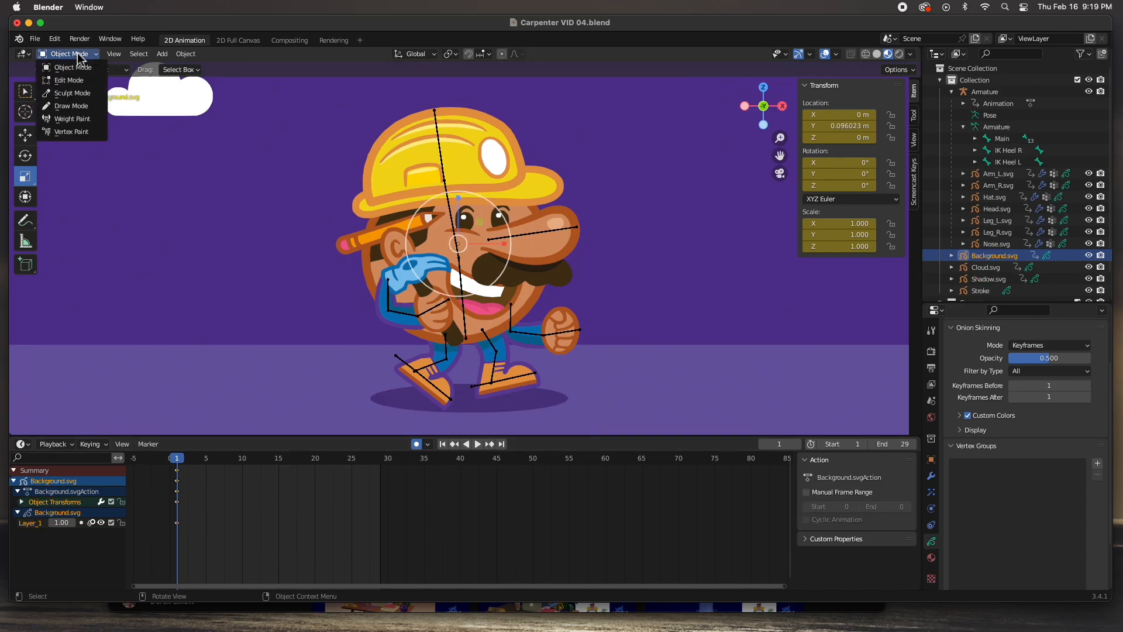
left_click(141, 102)
left_click(478, 444)
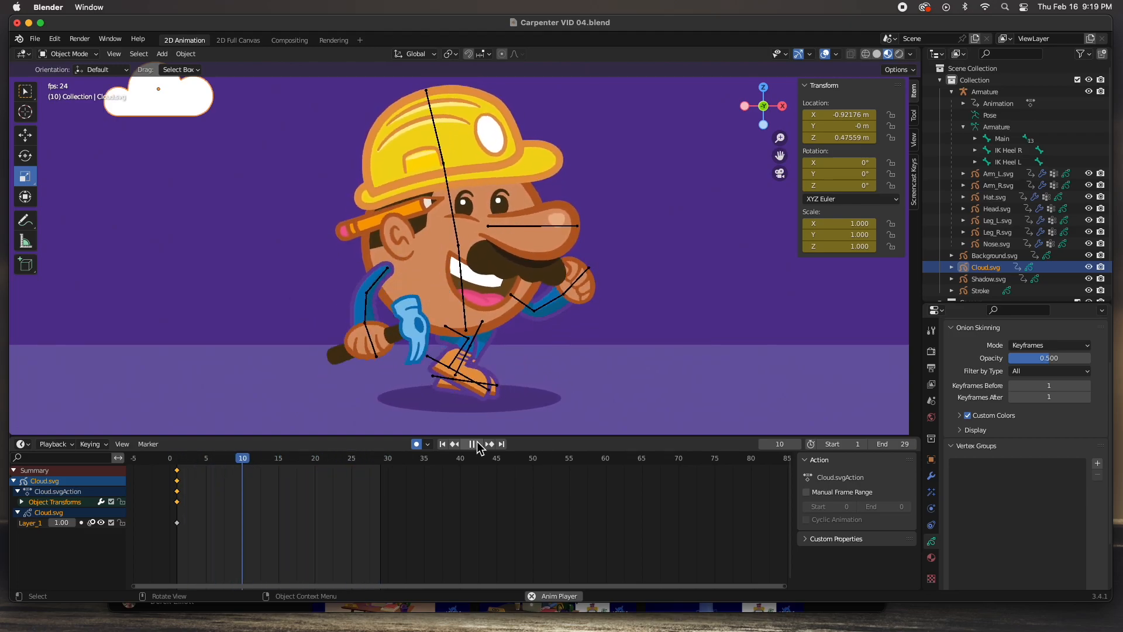
left_click(478, 444)
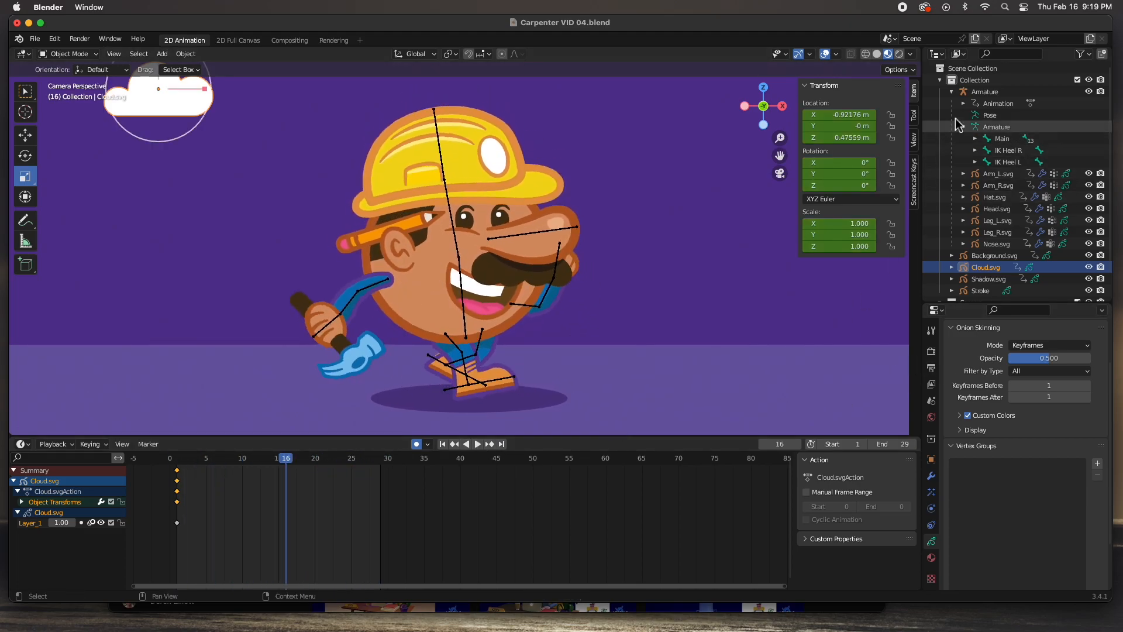
Hide the armature and play the walk cycle without the rig overlay, viewing the whole character with its shadow and cloud
left_click(1090, 93)
key("w")
left_click(655, 327)
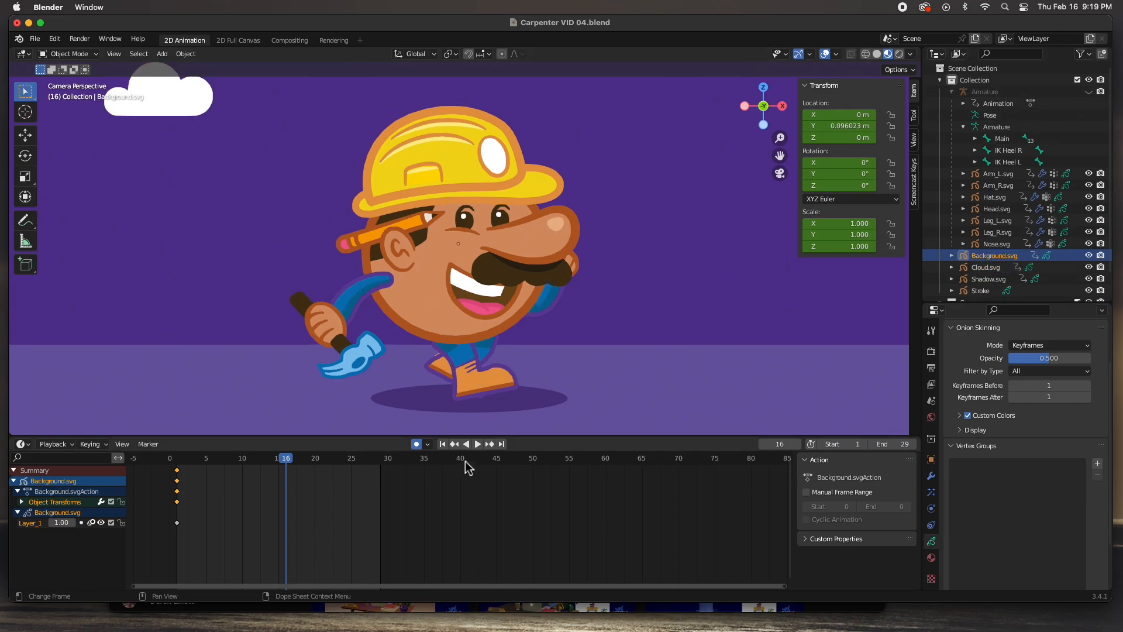
left_click(478, 444)
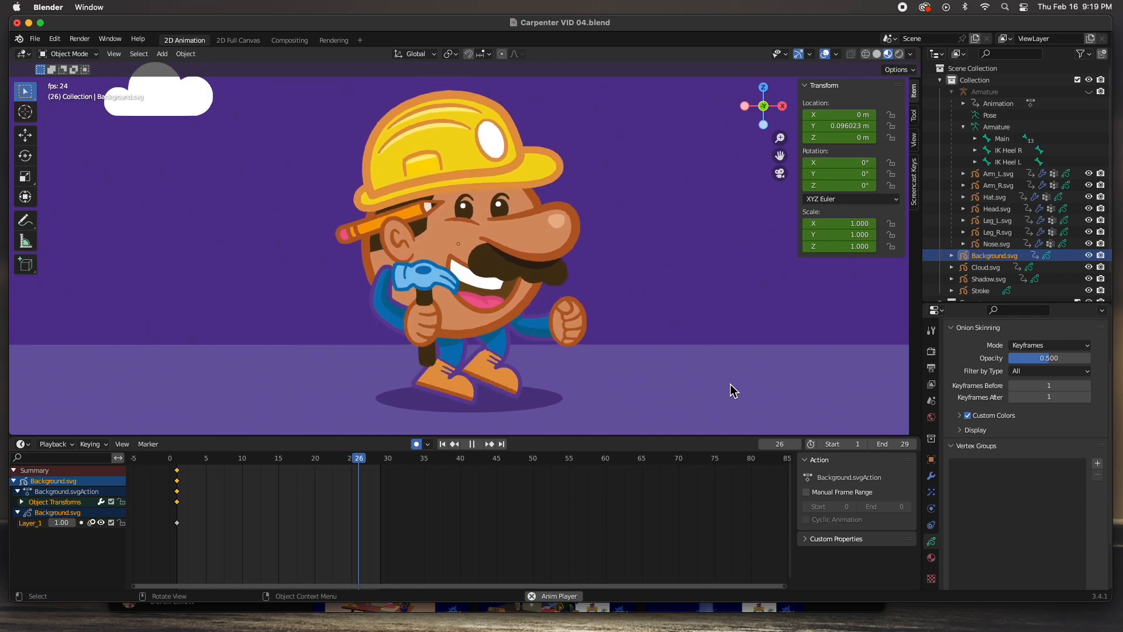
scroll(657, 325, "up", 1)
scroll(657, 324, "down", 2)
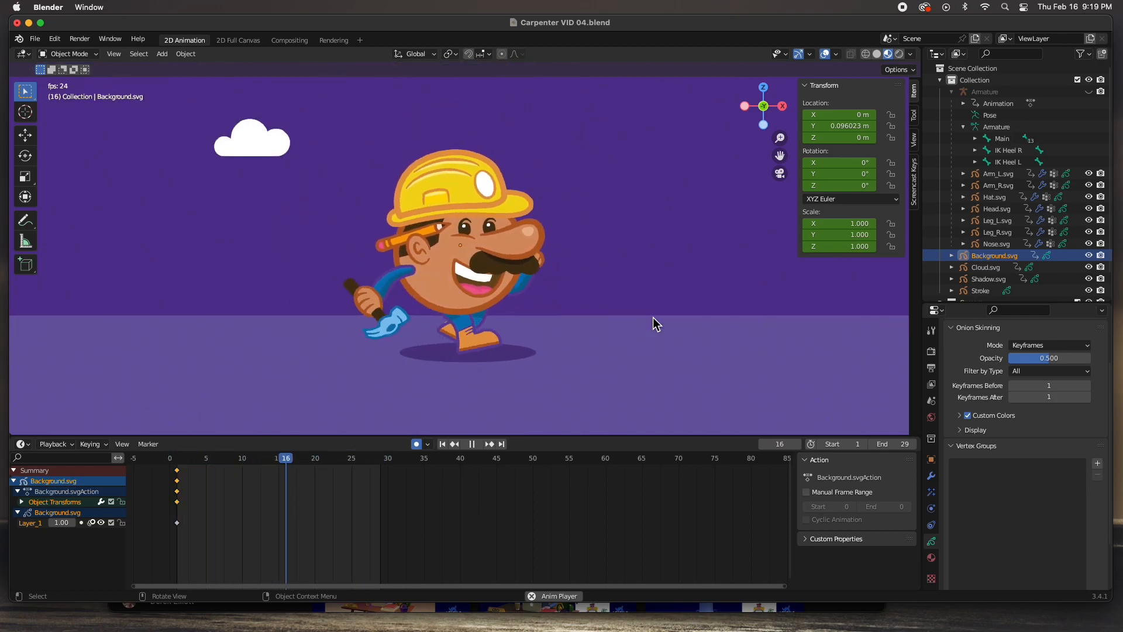